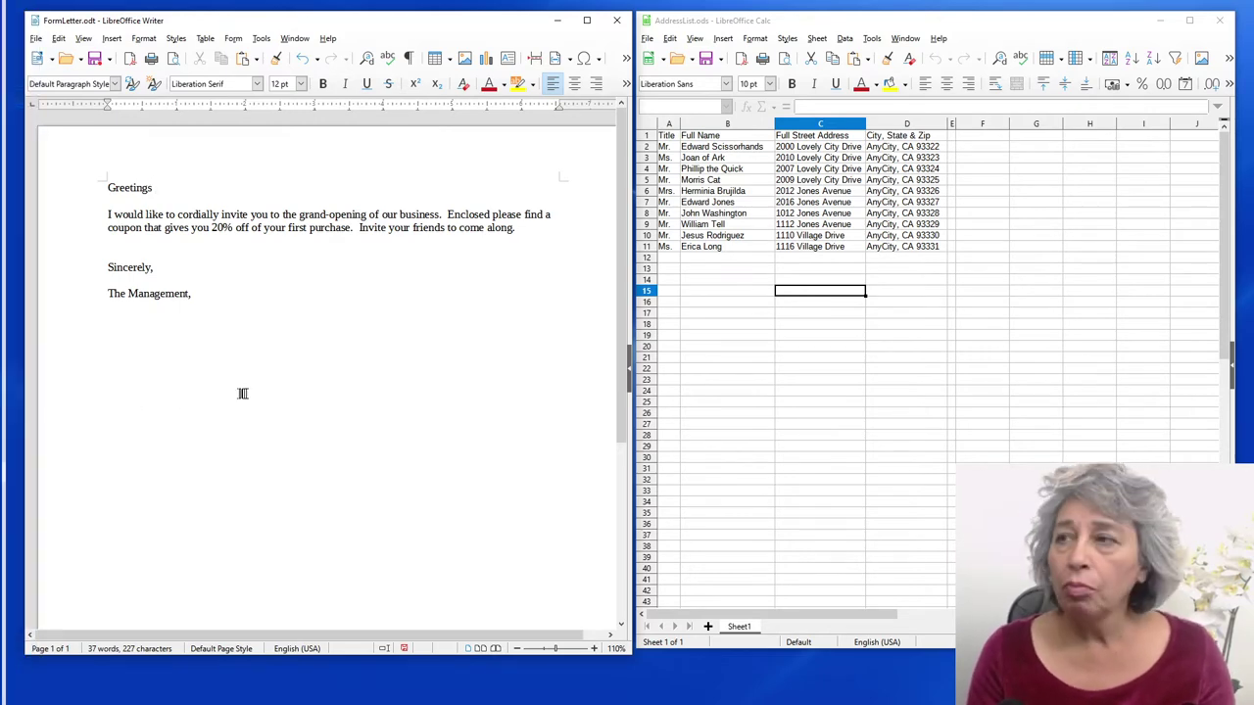
Swap the two windows so the AddressList spreadsheet and the FormLetter document sit side by side, spreadsheet first
{"action": "left_click", "coordinate": [894, 22]}
{"action": "left_click_drag", "start_coordinate": [894, 22], "coordinate": [307, 163]}
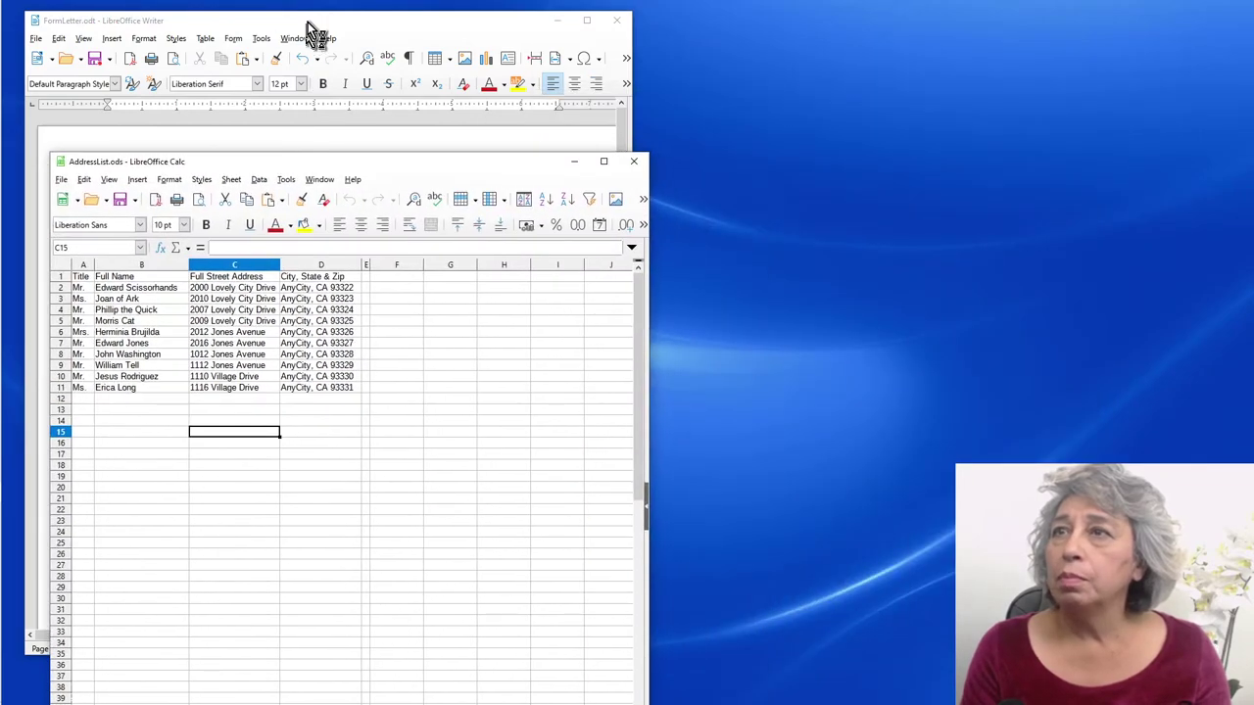
{"action": "left_click_drag", "start_coordinate": [316, 27], "coordinate": [921, 24]}
{"action": "left_click_drag", "start_coordinate": [344, 166], "coordinate": [320, 39]}
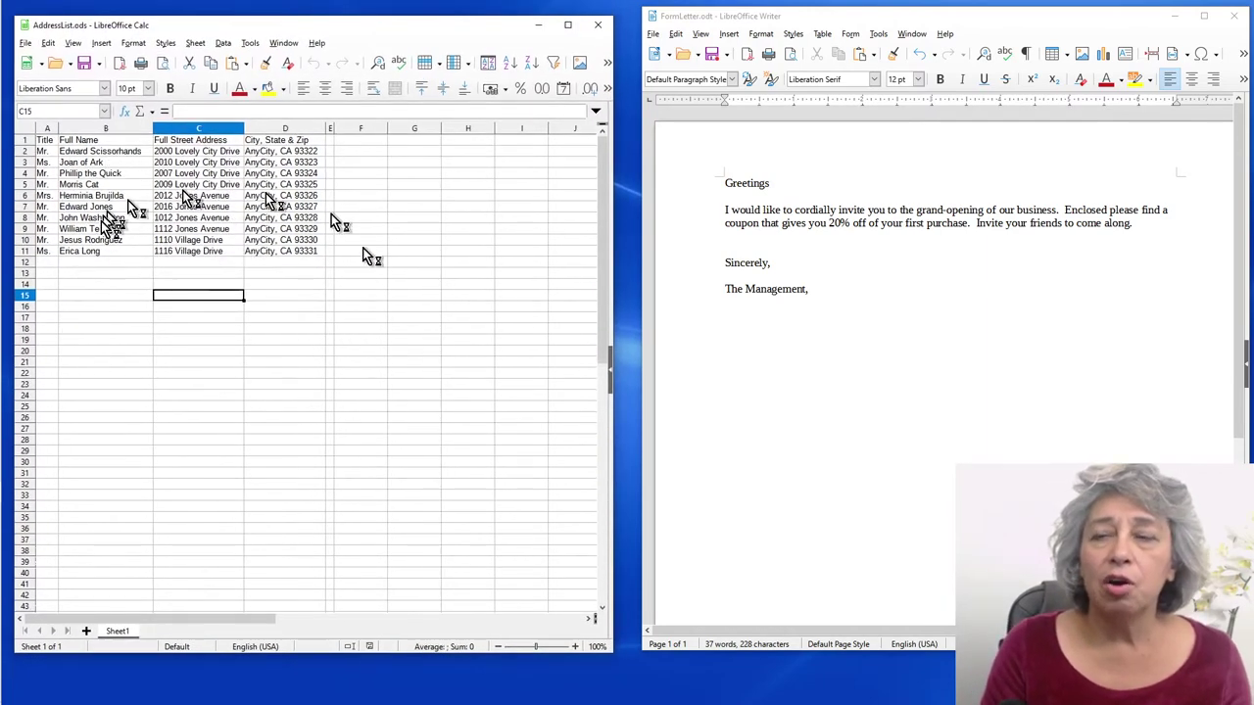
Widen the AddressList window slightly and zoom the spreadsheet in to 200%
{"action": "mouse_move", "coordinate": [617, 235]}
{"action": "left_mouse_down"}
{"action": "mouse_move", "coordinate": [416, 207]}
{"action": "mouse_move", "coordinate": [341, 212]}
{"action": "mouse_move", "coordinate": [617, 217]}
{"action": "left_mouse_up"}
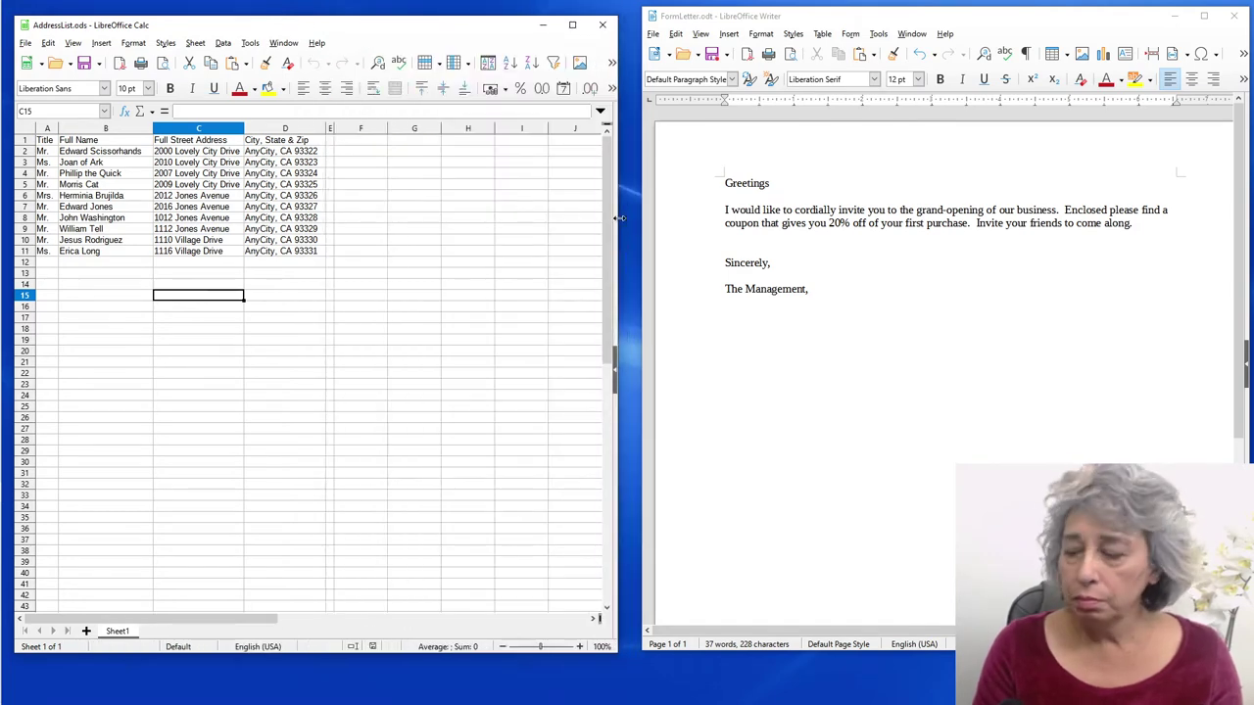
{"action": "left_click", "coordinate": [581, 647]}
{"action": "left_click", "coordinate": [580, 646]}
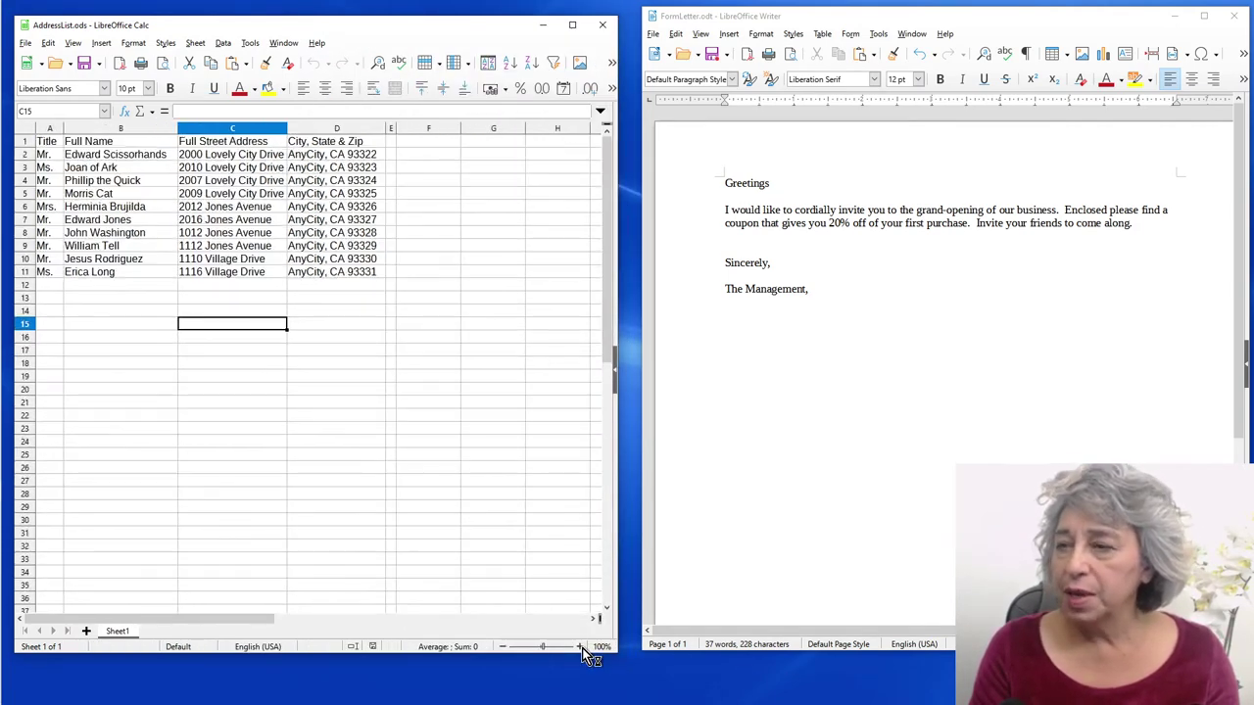
{"action": "left_click", "coordinate": [581, 647]}
{"action": "left_click", "coordinate": [581, 646]}
{"action": "left_click", "coordinate": [581, 646]}
{"action": "left_click", "coordinate": [581, 647]}
{"action": "left_click", "coordinate": [581, 646]}
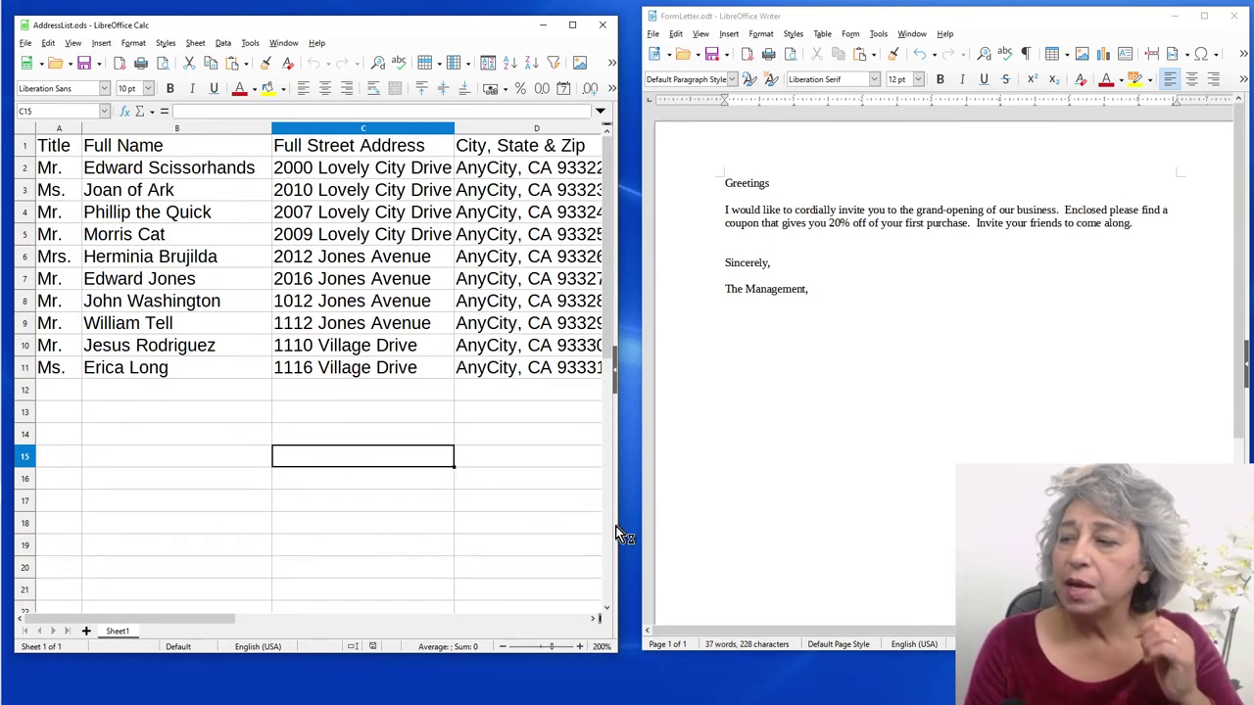
Widen the spreadsheet window to fit the address columns, widening the Full Street Address column slightly and narrowing the Full Name column
{"action": "left_click_drag", "start_coordinate": [616, 524], "coordinate": [646, 524]}
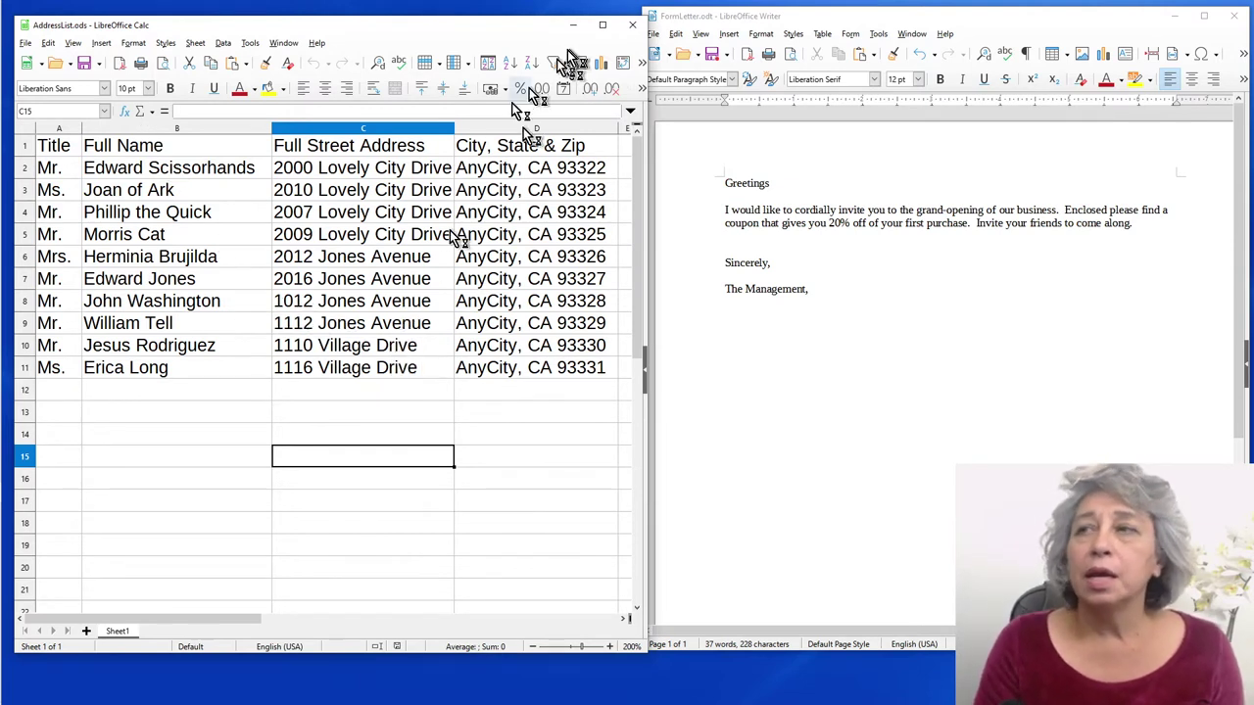
{"action": "mouse_move", "coordinate": [453, 130]}
{"action": "left_mouse_down"}
{"action": "mouse_move", "coordinate": [527, 123]}
{"action": "mouse_move", "coordinate": [448, 127]}
{"action": "mouse_move", "coordinate": [466, 128]}
{"action": "left_mouse_up"}
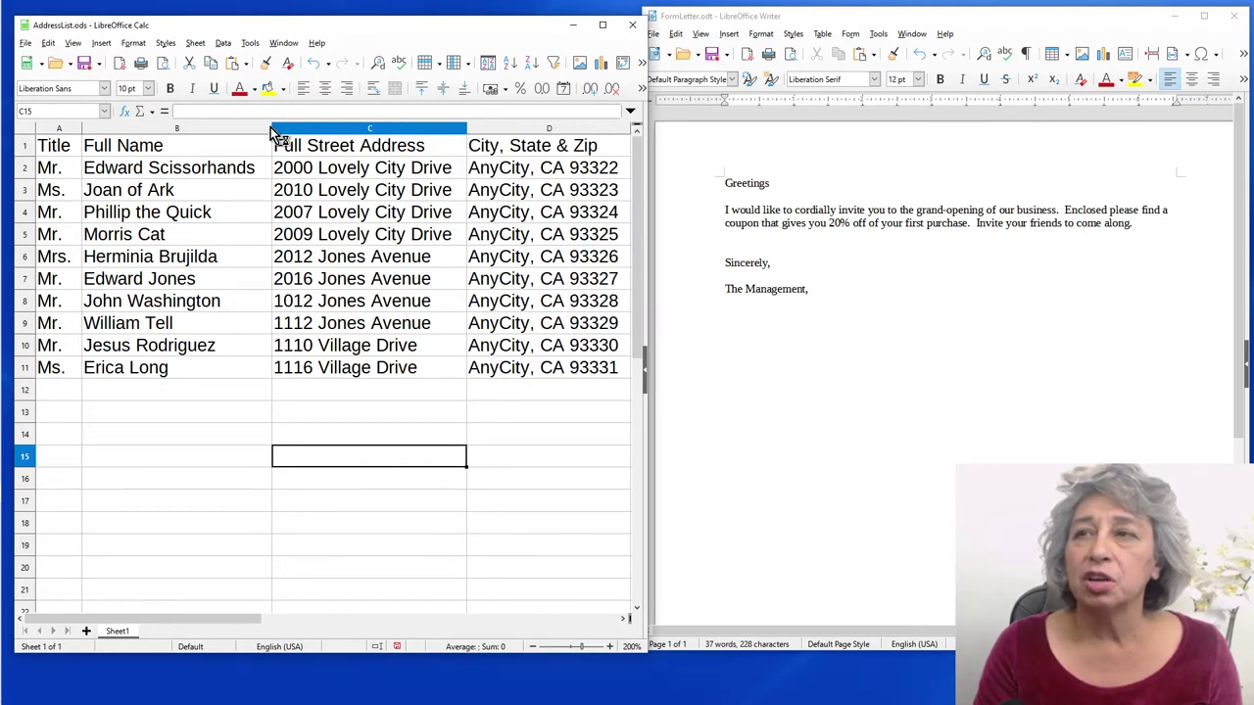
{"action": "left_click_drag", "start_coordinate": [273, 133], "coordinate": [253, 130]}
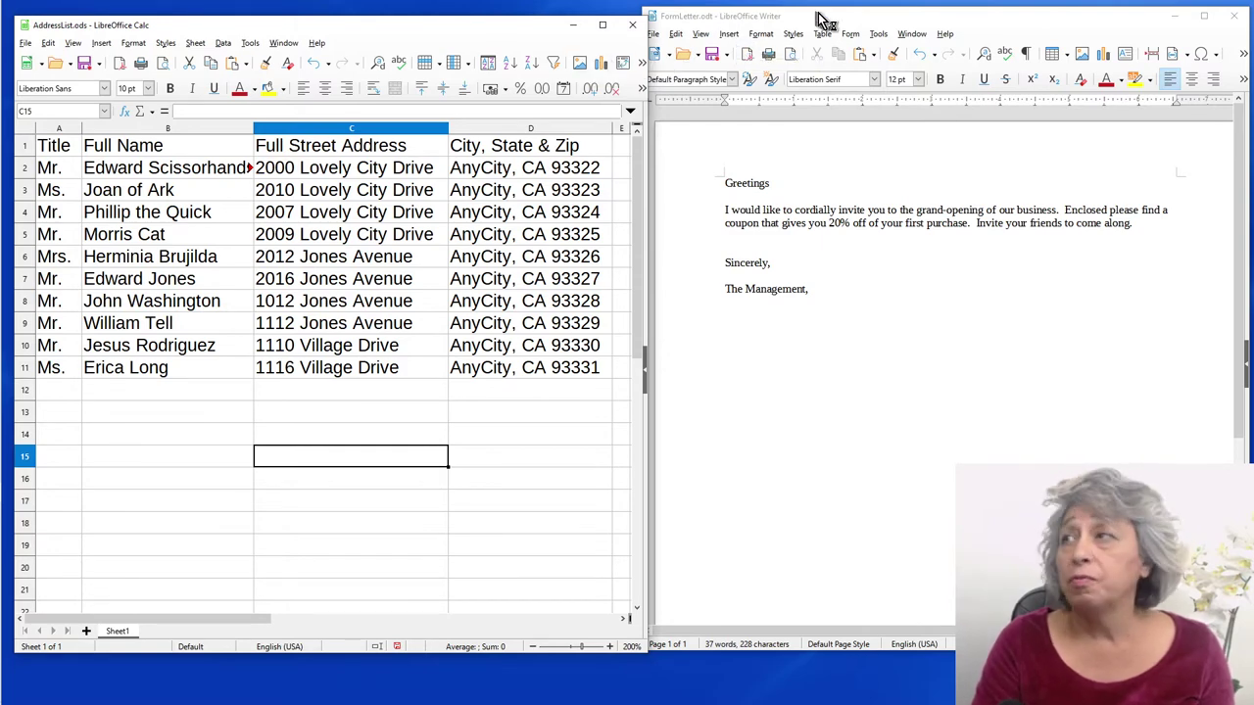
Move the letter window over the spreadsheet, bring up the LibreOffice programs folder and place it beside the letter
{"action": "left_click_drag", "start_coordinate": [823, 22], "coordinate": [210, 57]}
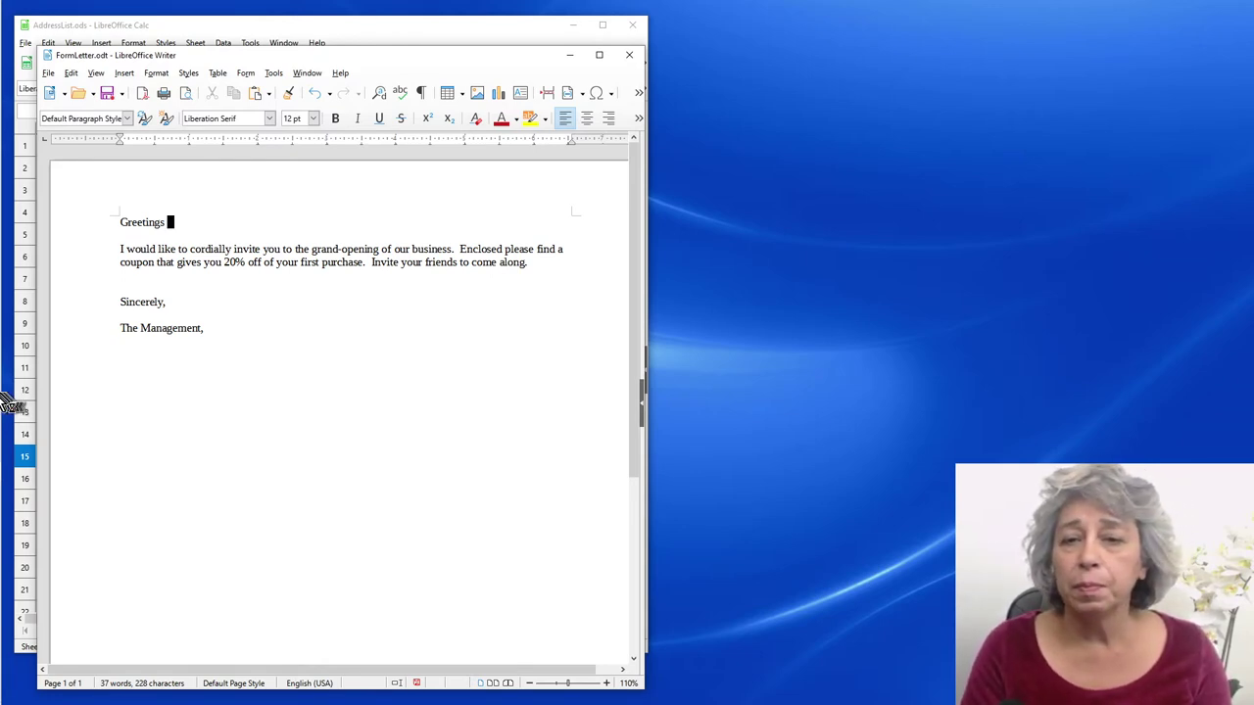
{"action": "mouse_move", "coordinate": [25, 495]}
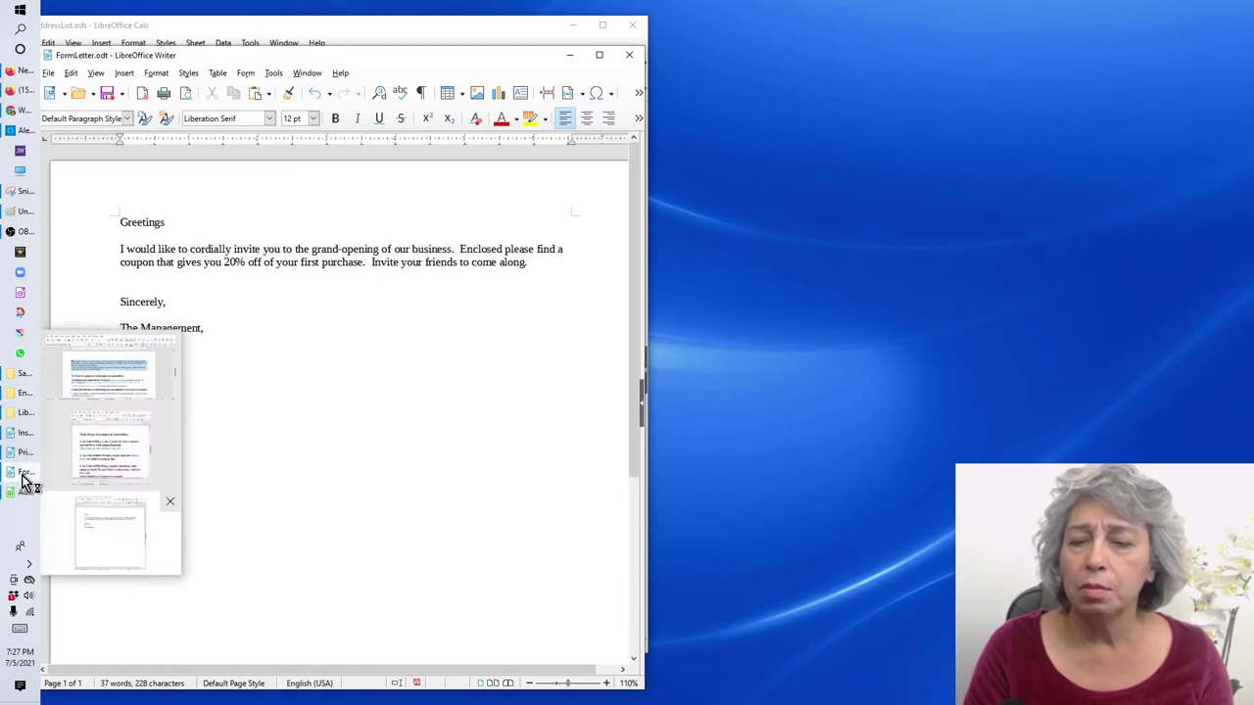
{"action": "left_click", "coordinate": [29, 415]}
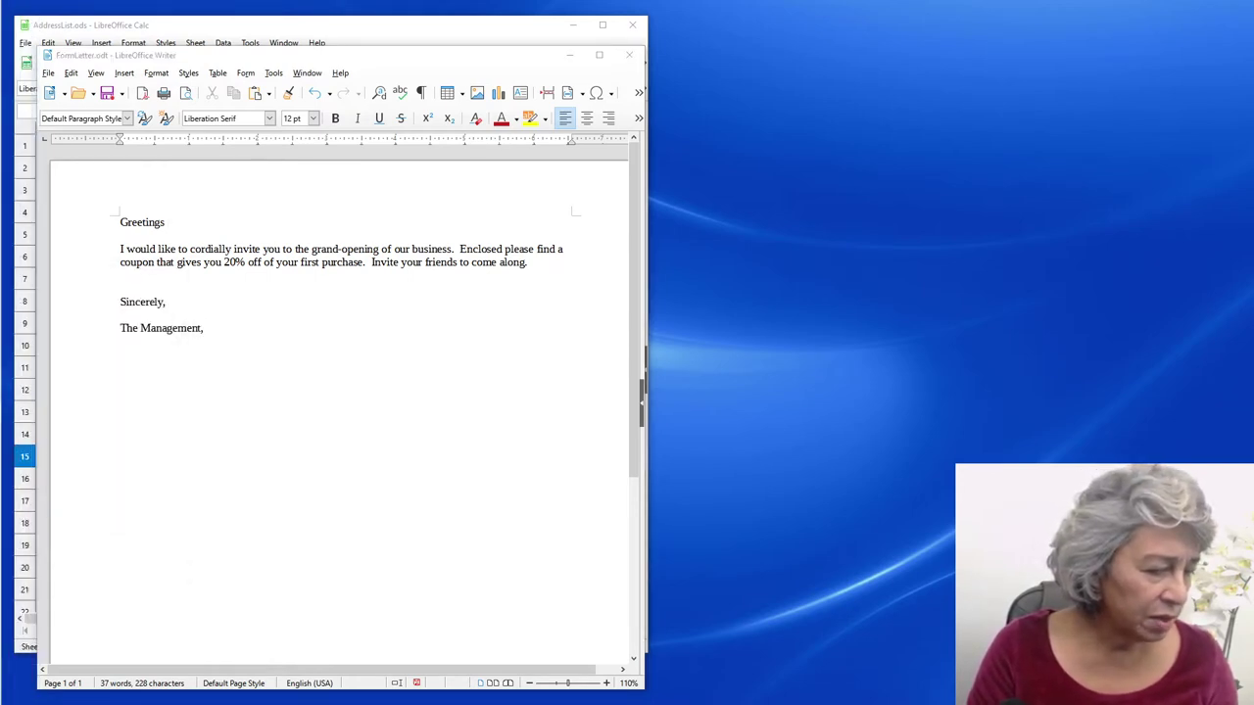
{"action": "left_click_drag", "start_coordinate": [30, 264], "coordinate": [168, 156]}
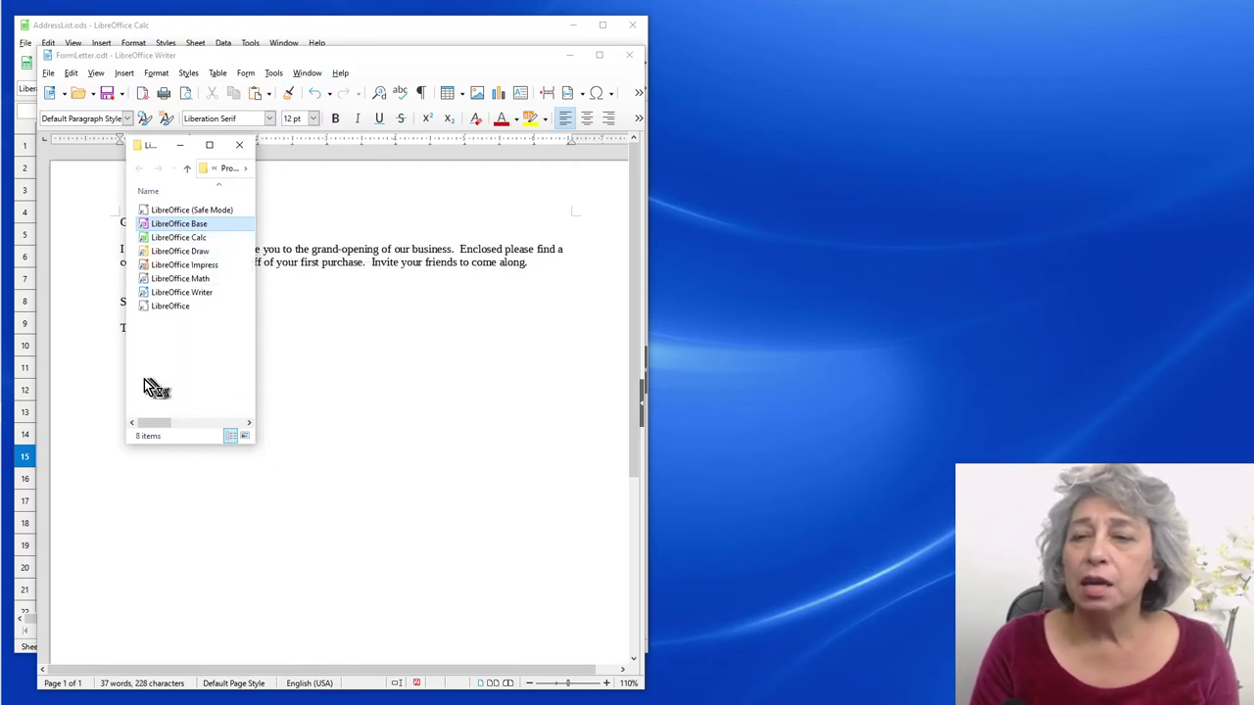
{"action": "left_click_drag", "start_coordinate": [144, 379], "coordinate": [180, 231]}
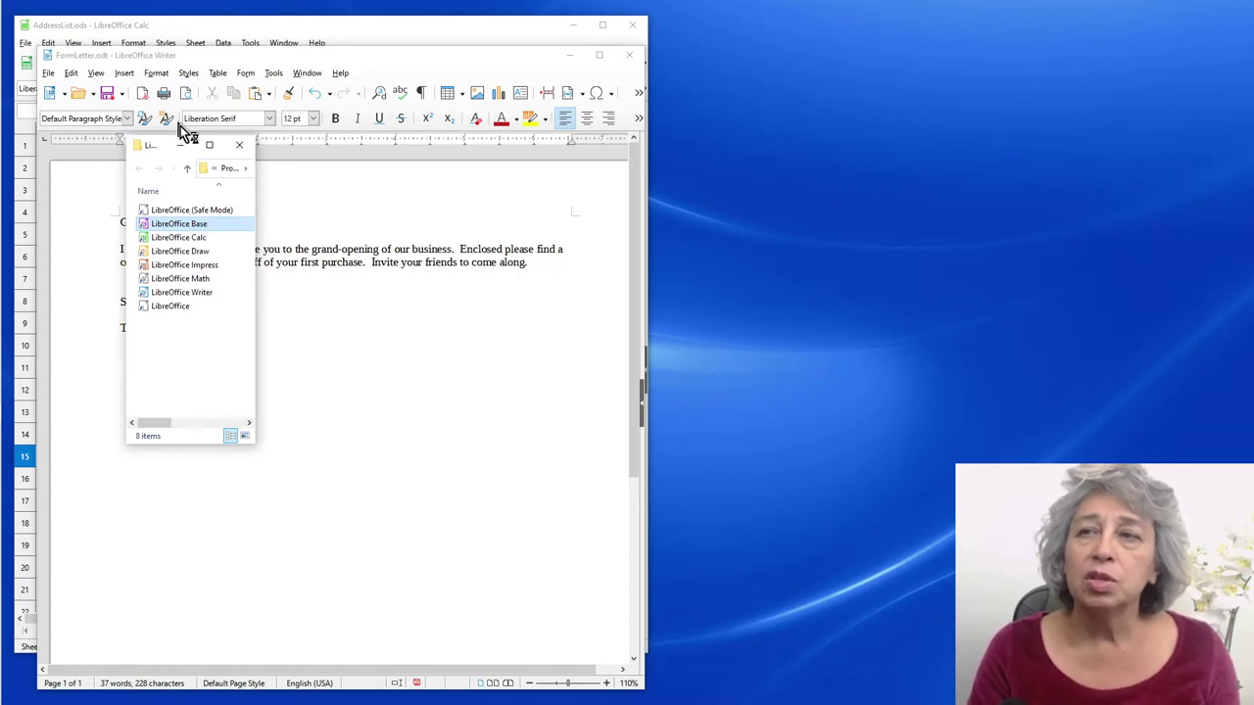
{"action": "left_click_drag", "start_coordinate": [161, 152], "coordinate": [692, 353]}
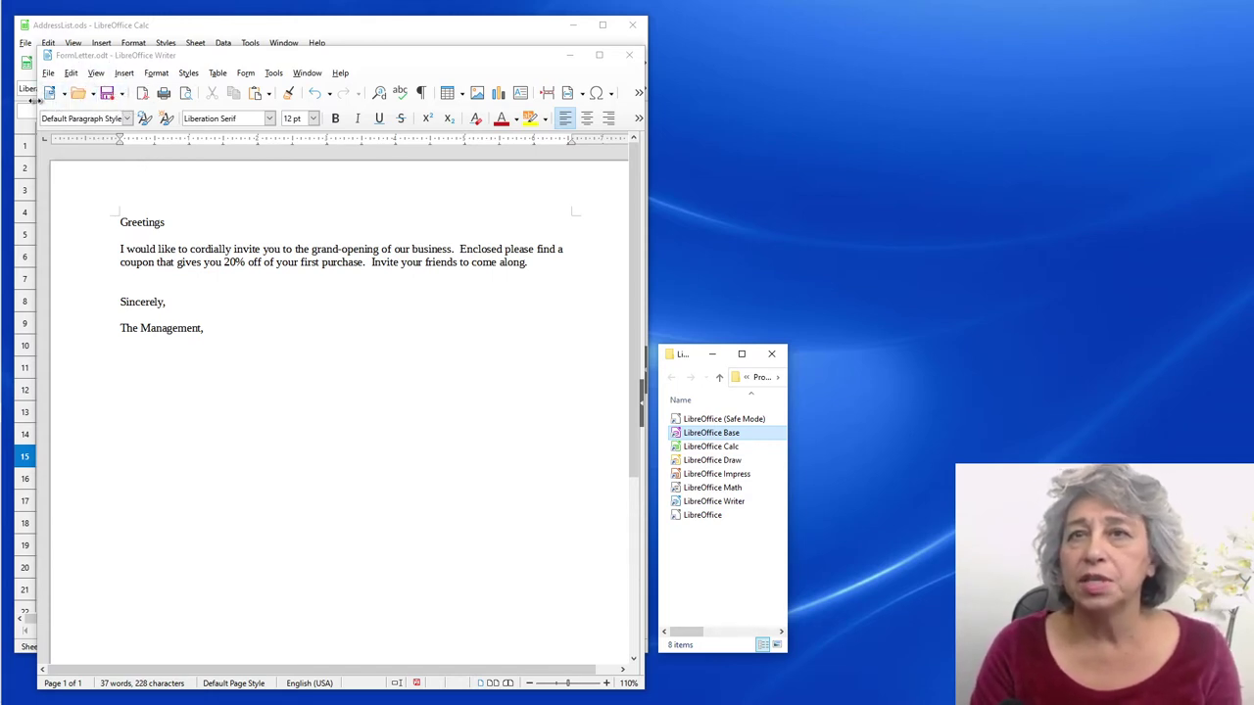
Save the letter as FormLetter in the SampleLetter folder as an ODF Text Document, replacing the existing file
{"action": "left_click", "coordinate": [121, 93]}
{"action": "left_click", "coordinate": [147, 118]}
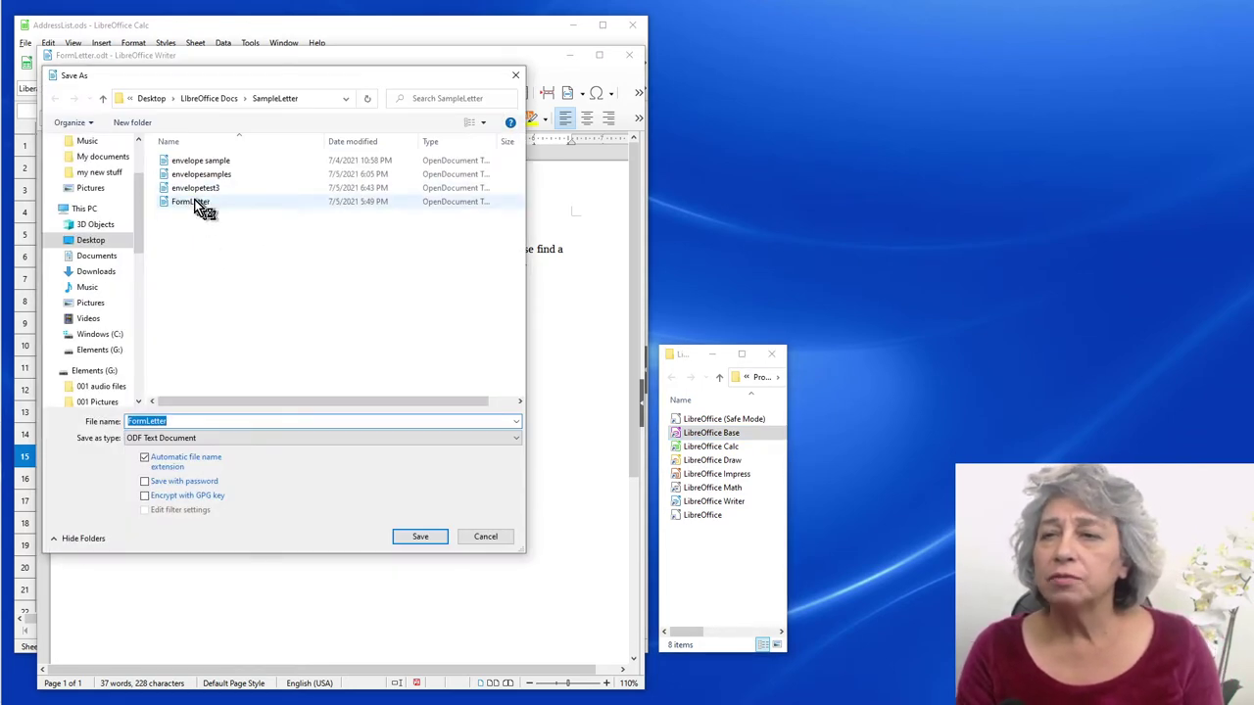
{"action": "left_click", "coordinate": [201, 202]}
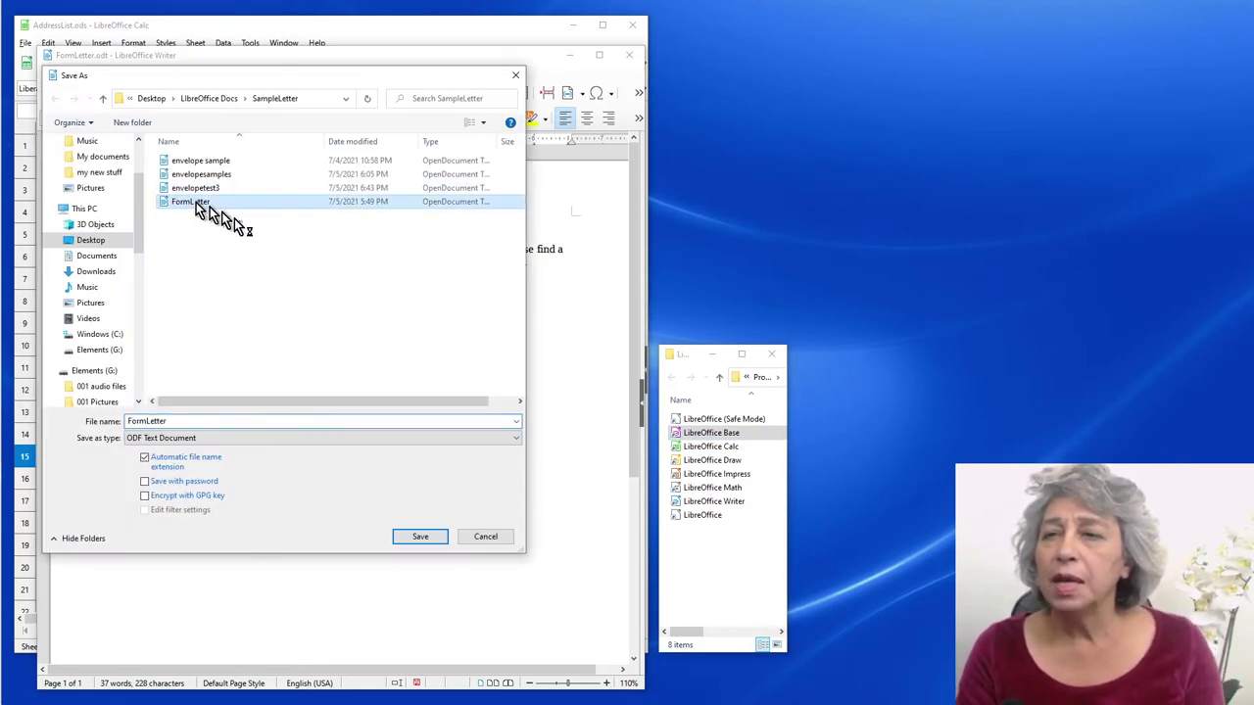
{"action": "left_click", "coordinate": [421, 538]}
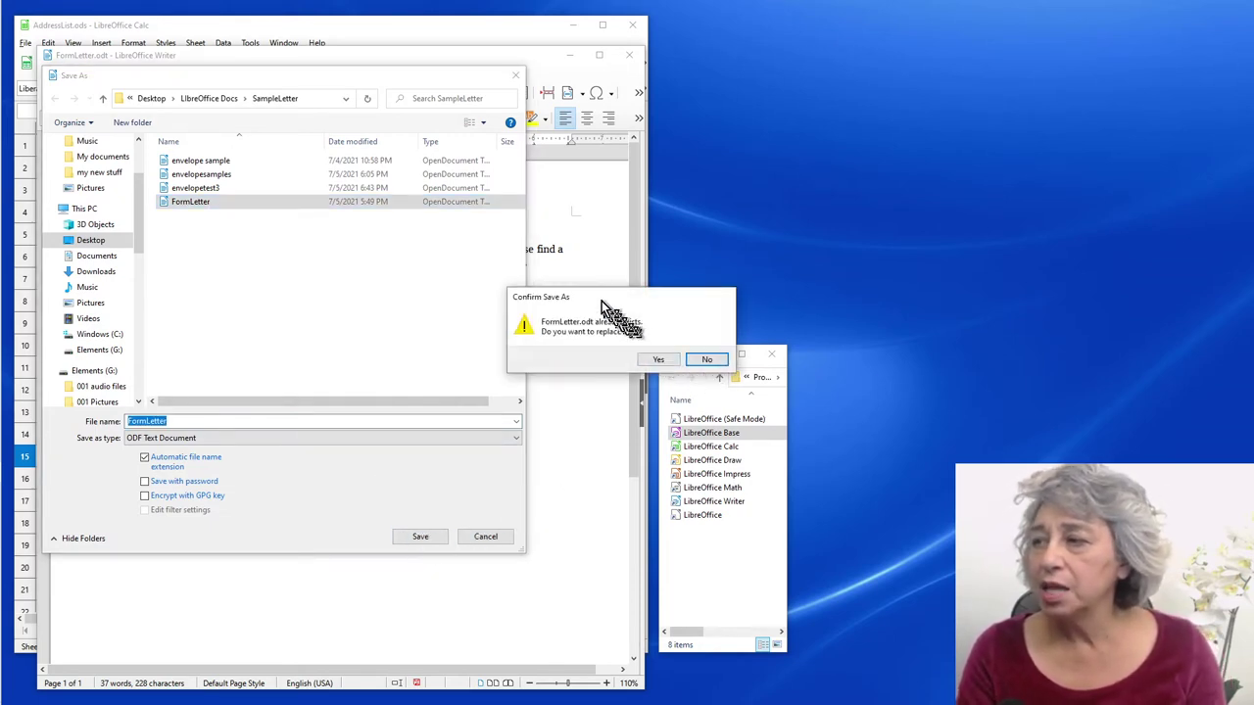
{"action": "left_click_drag", "start_coordinate": [602, 301], "coordinate": [258, 245]}
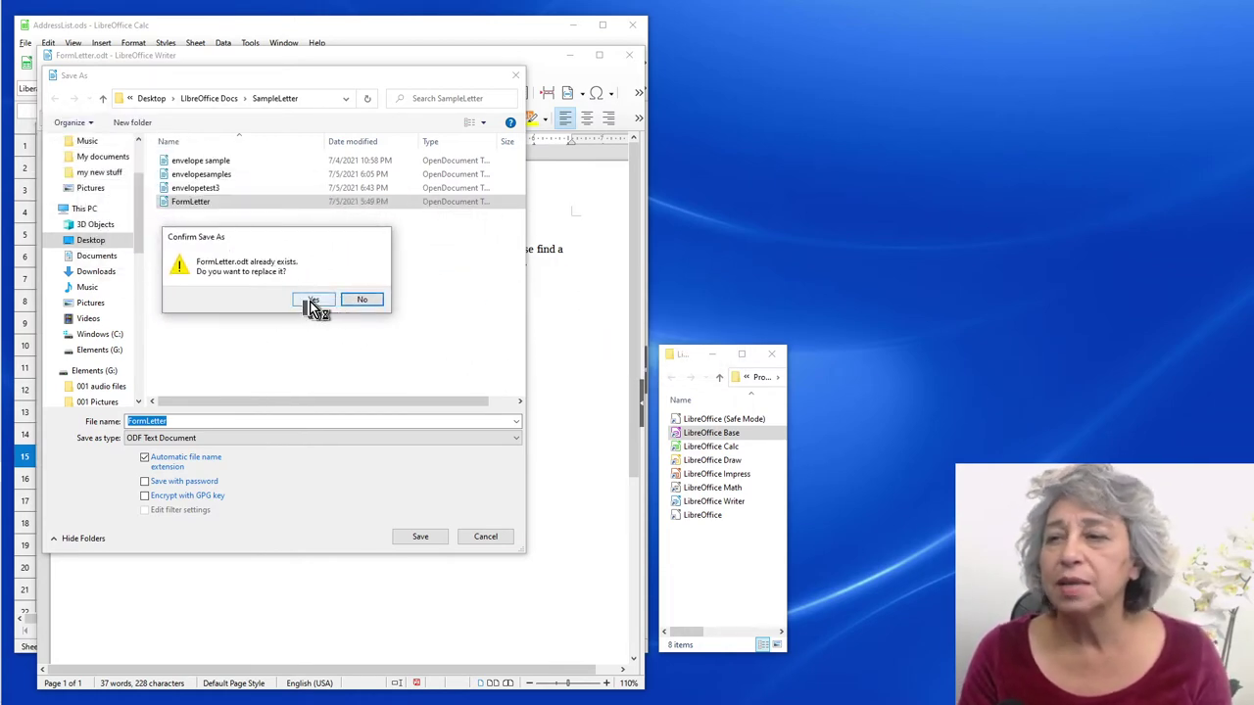
{"action": "left_click", "coordinate": [313, 301]}
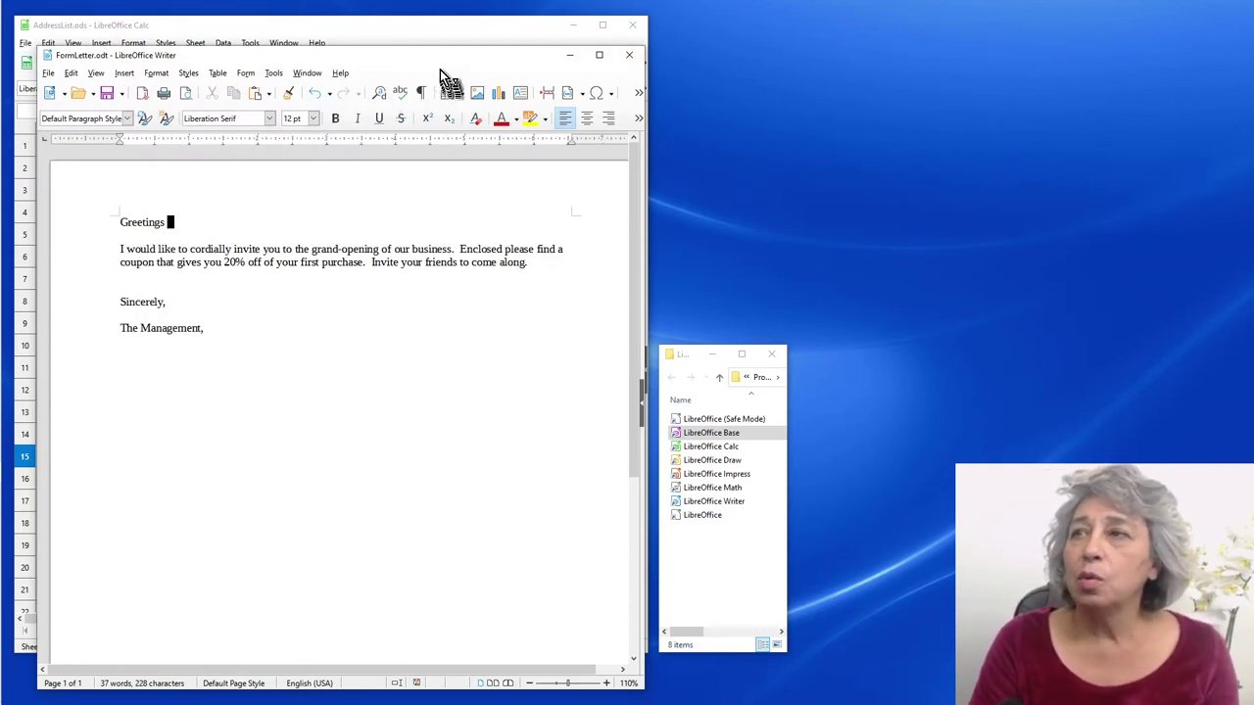
Place the letter window beside the address spreadsheet and shift the spreadsheet window slightly towards it
{"action": "left_click_drag", "start_coordinate": [324, 57], "coordinate": [945, 28]}
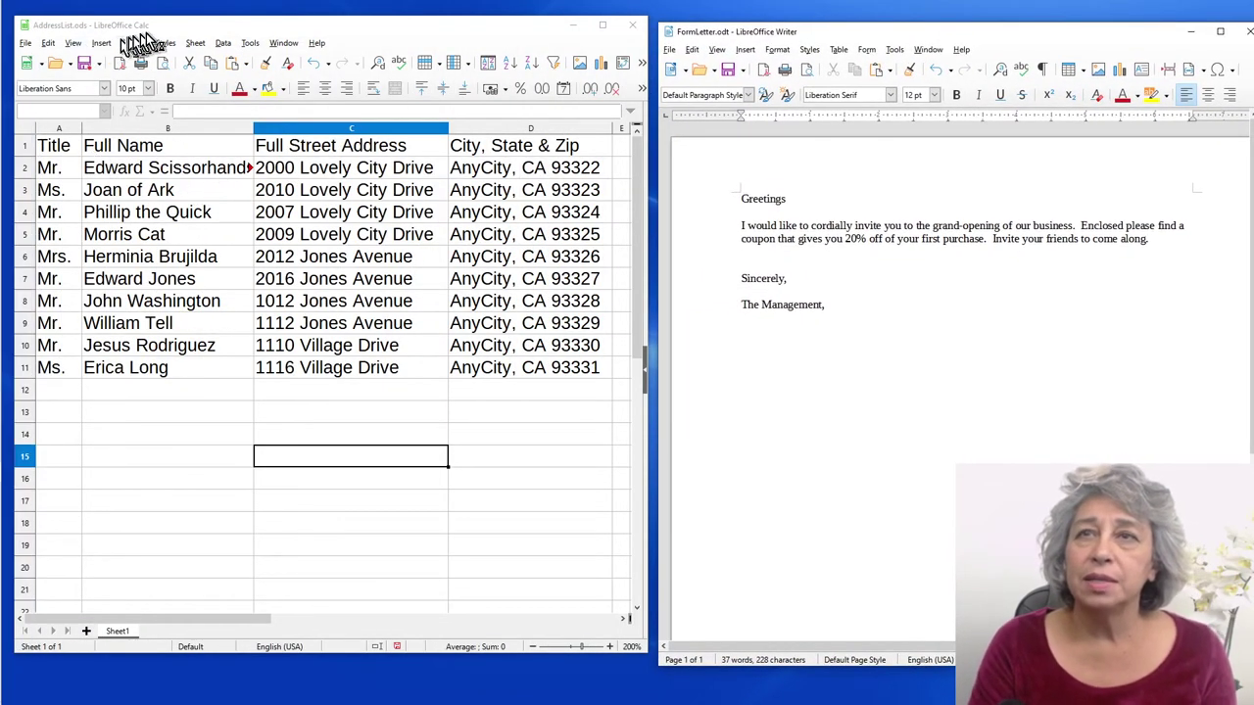
{"action": "left_click_drag", "start_coordinate": [178, 30], "coordinate": [196, 28]}
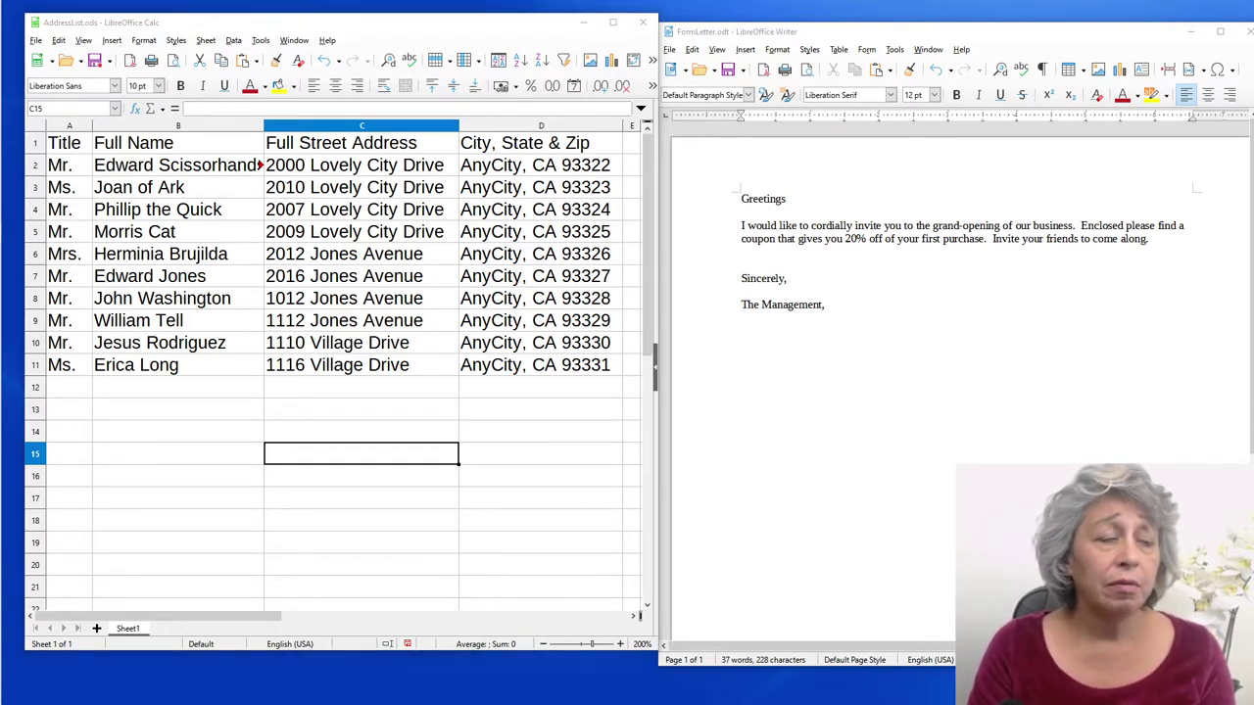
{"action": "left_click_drag", "start_coordinate": [462, 30], "coordinate": [335, 67]}
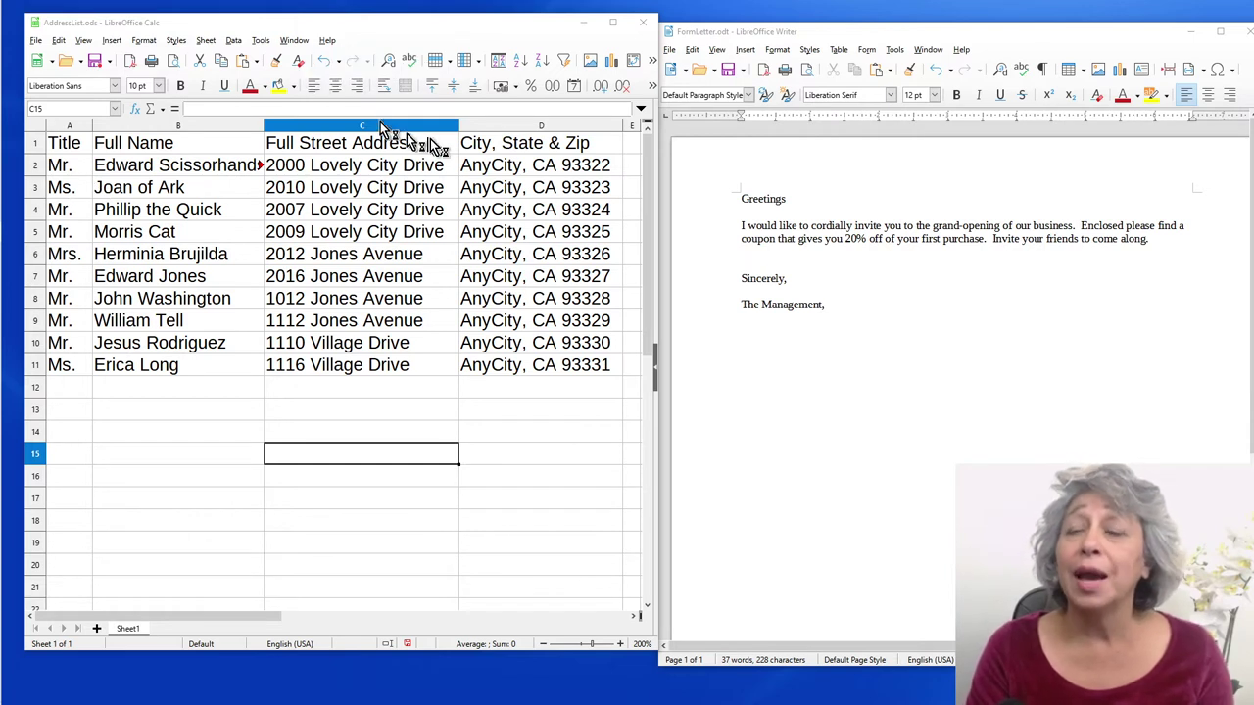
{"action": "left_click_drag", "start_coordinate": [428, 140], "coordinate": [164, 560]}
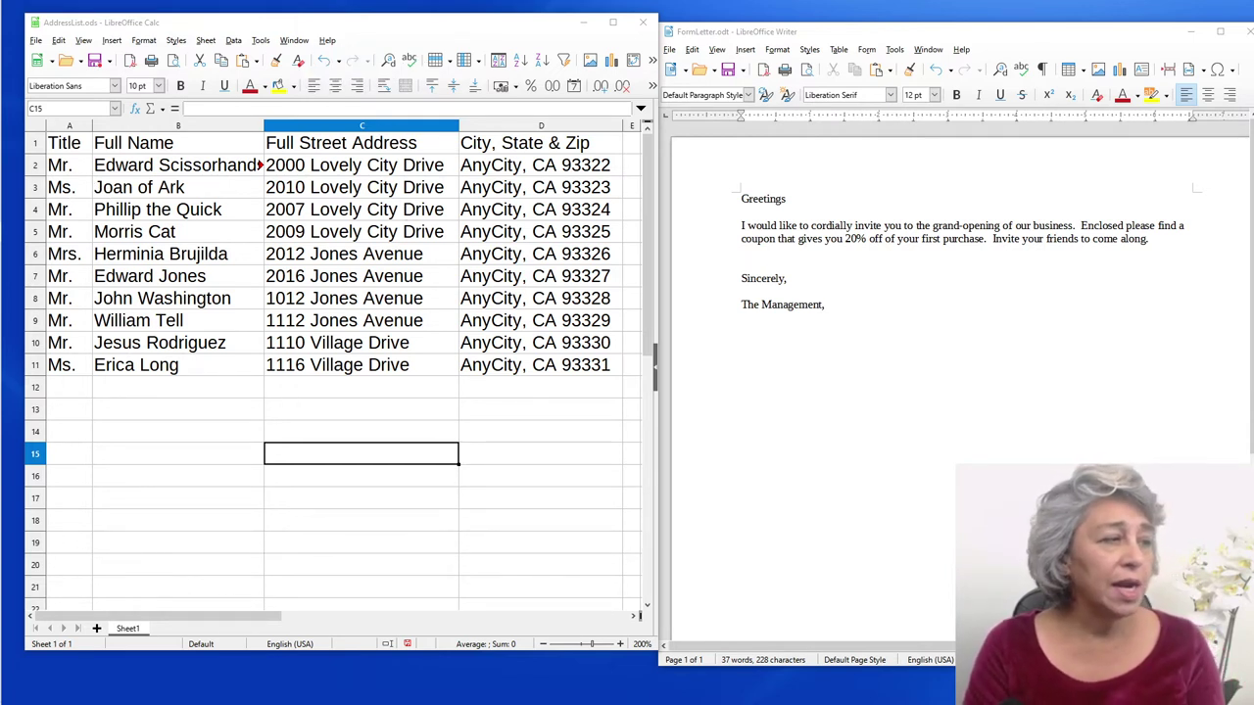
Save the address spreadsheet as Mail-Merge-DB-address-List in the SampleLetter folder as an ODF Spreadsheet, replacing the existing file
{"action": "left_click_drag", "start_coordinate": [39, 399], "coordinate": [56, 51]}
{"action": "left_click", "coordinate": [108, 62]}
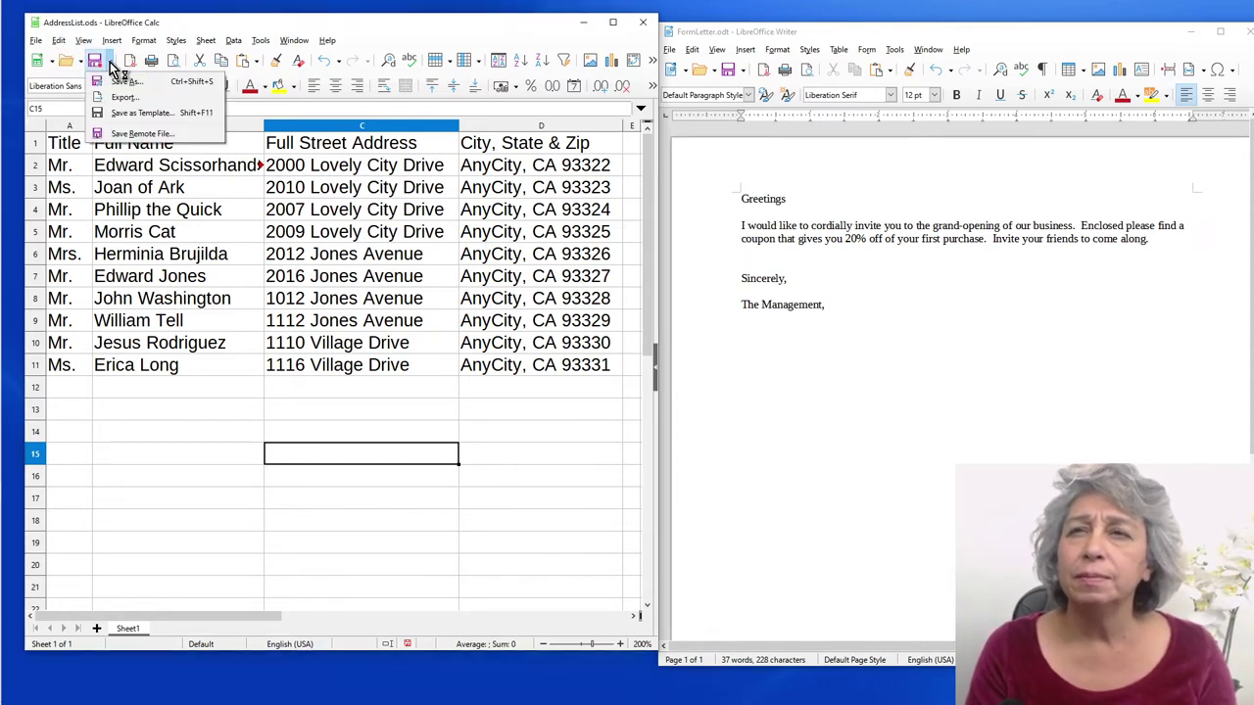
{"action": "left_click", "coordinate": [142, 93]}
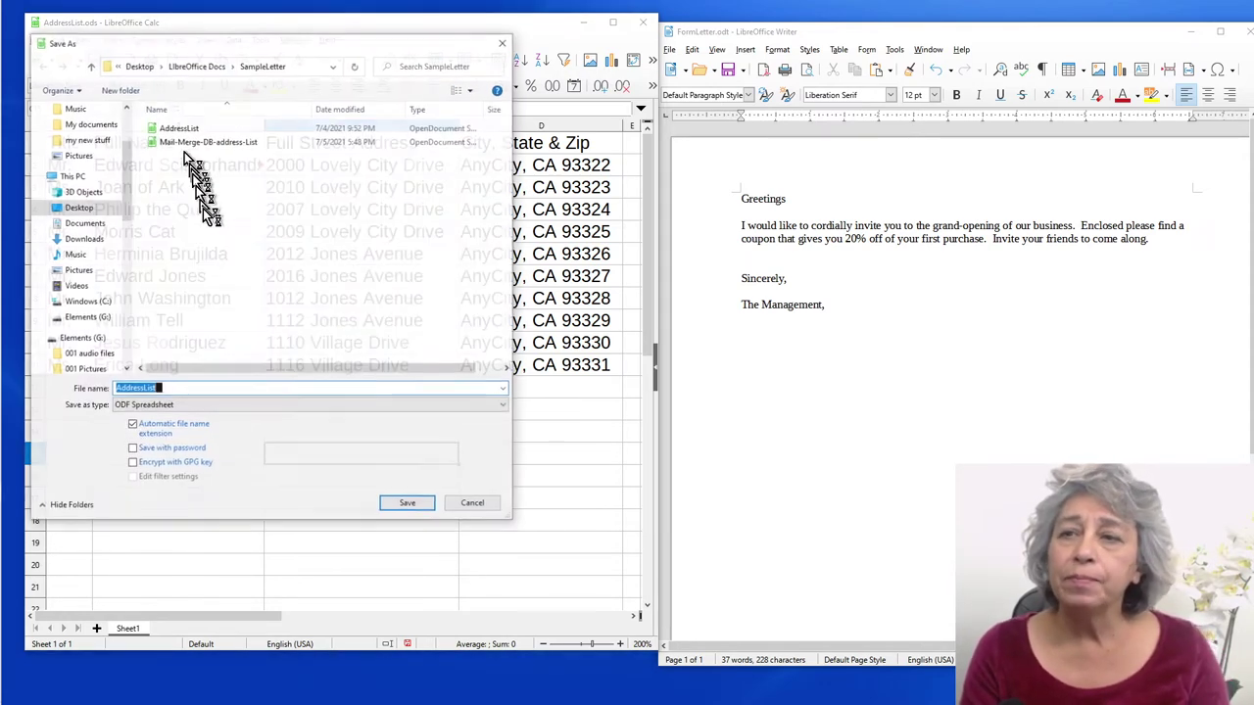
{"action": "left_click", "coordinate": [247, 141]}
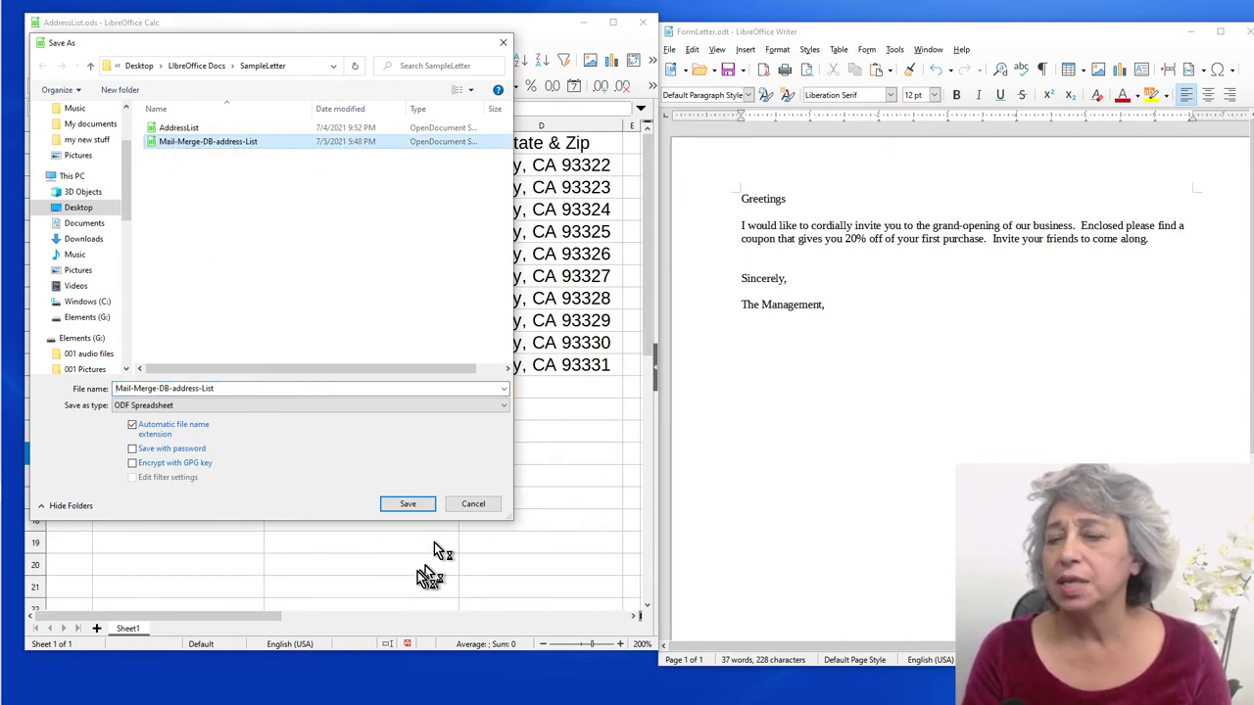
{"action": "left_click", "coordinate": [205, 392]}
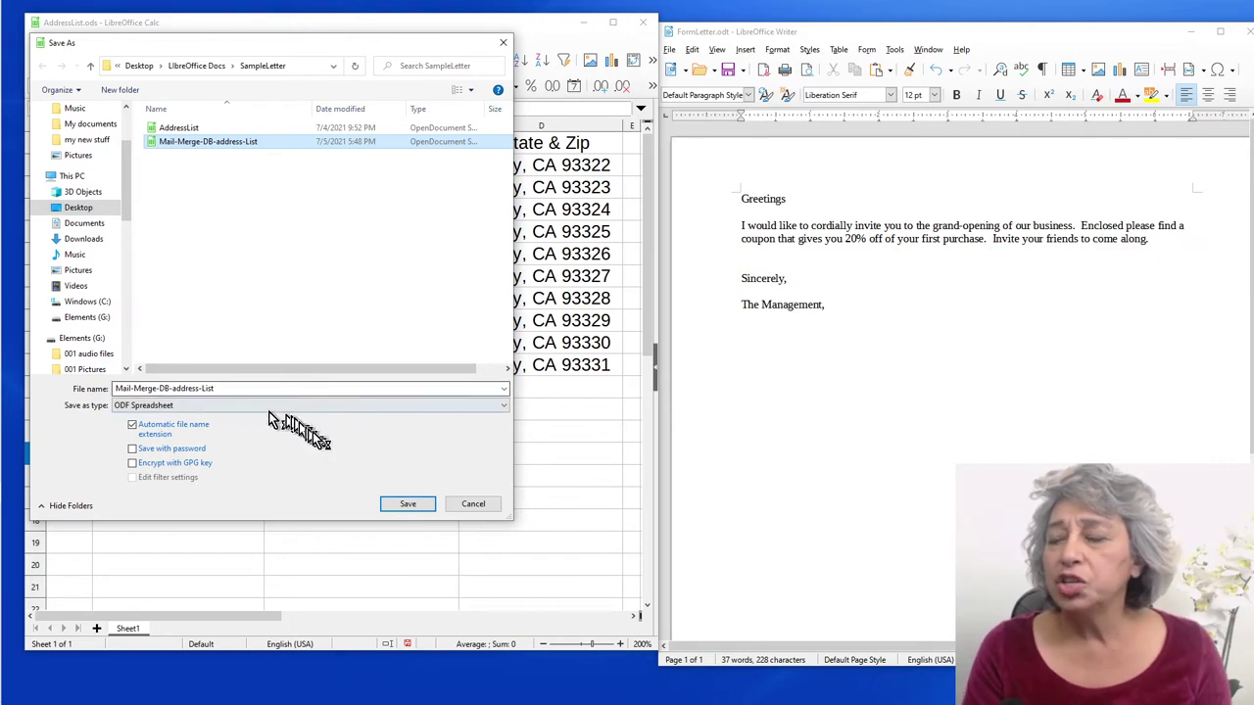
{"action": "left_click", "coordinate": [410, 504]}
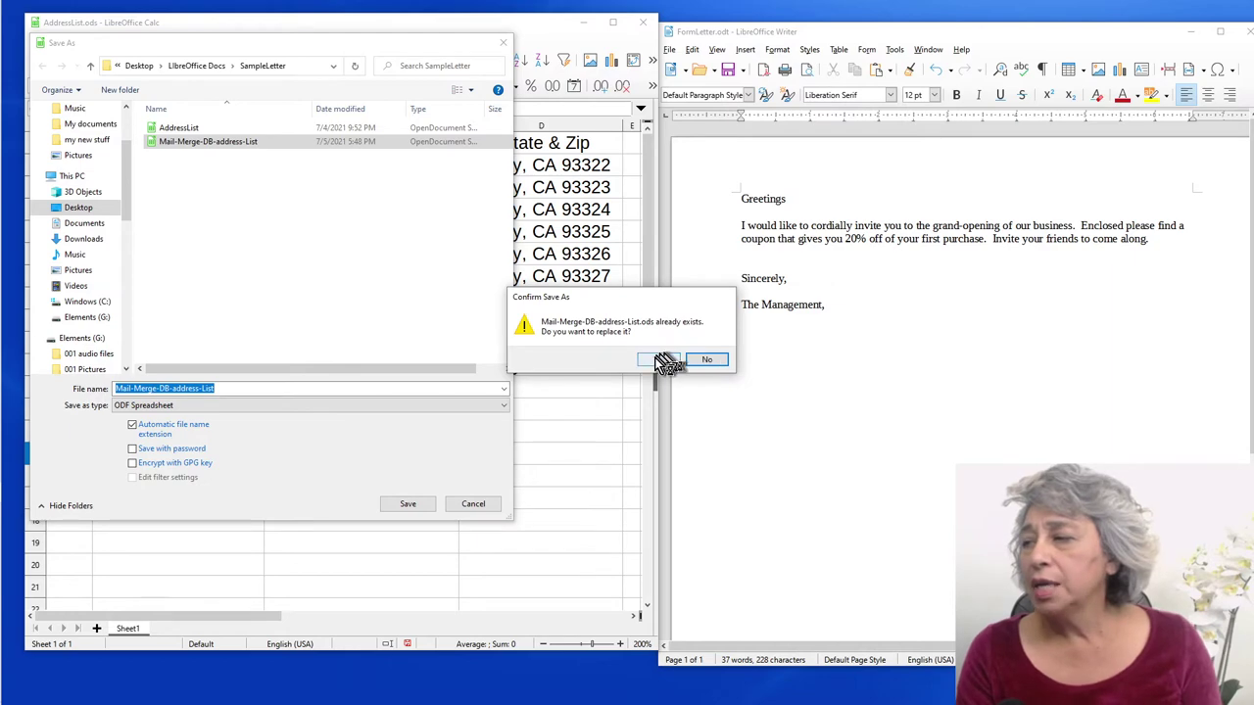
{"action": "left_click", "coordinate": [657, 360]}
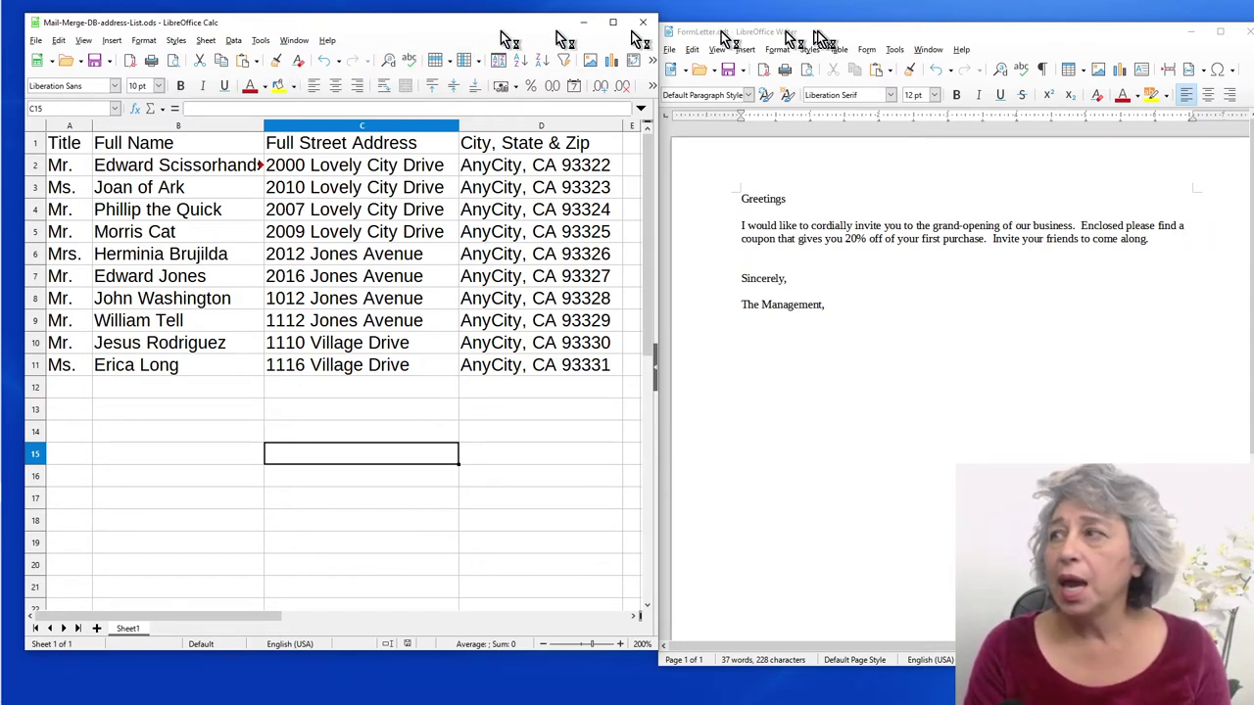
Move the letter window over the spreadsheet and place the LibreOffice programs folder in front of the letter
{"action": "left_click", "coordinate": [881, 33]}
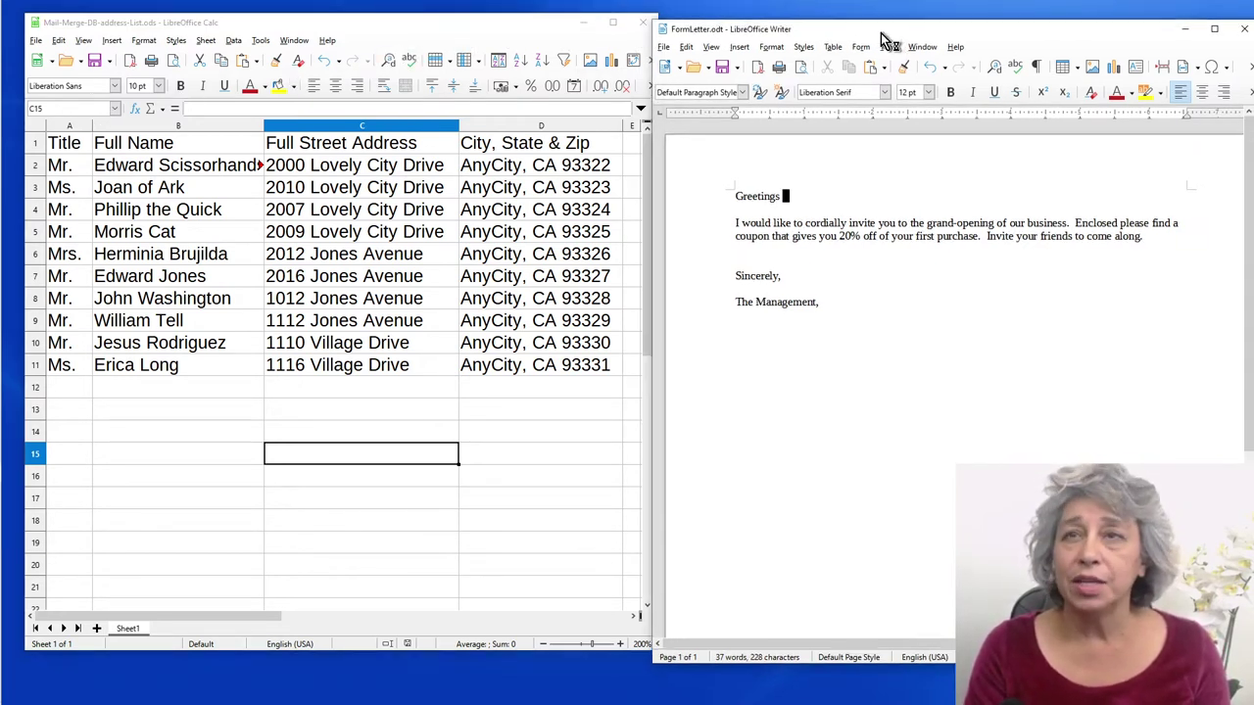
{"action": "left_click_drag", "start_coordinate": [881, 32], "coordinate": [260, 47]}
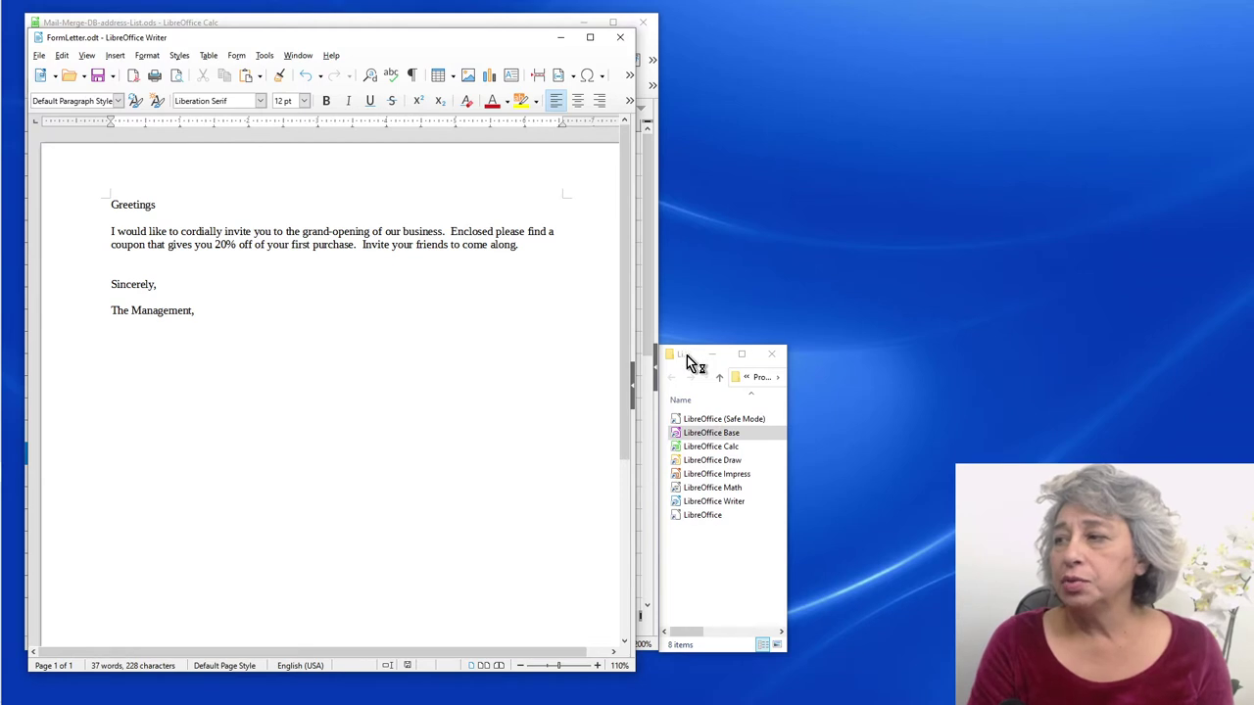
{"action": "left_click_drag", "start_coordinate": [686, 360], "coordinate": [253, 244]}
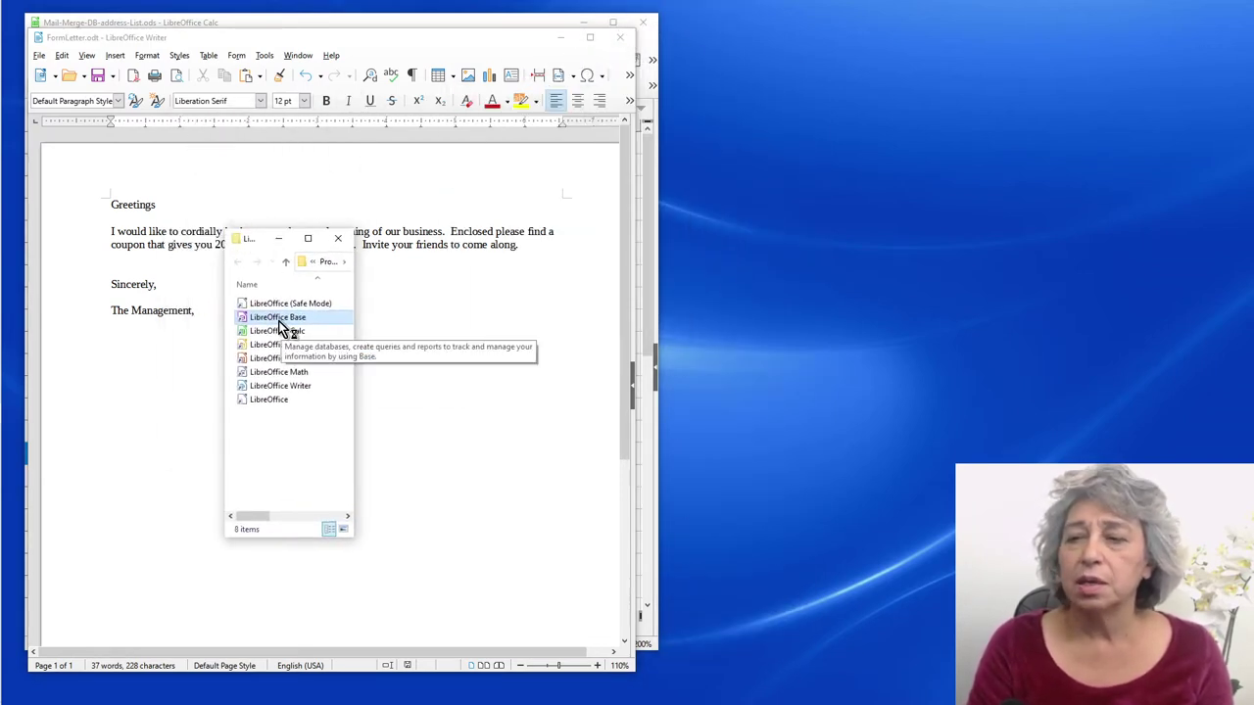
Return to the letter and start creating a new database with the Database Wizard
{"action": "left_click_drag", "start_coordinate": [280, 326], "coordinate": [47, 64]}
{"action": "left_click", "coordinate": [40, 56]}
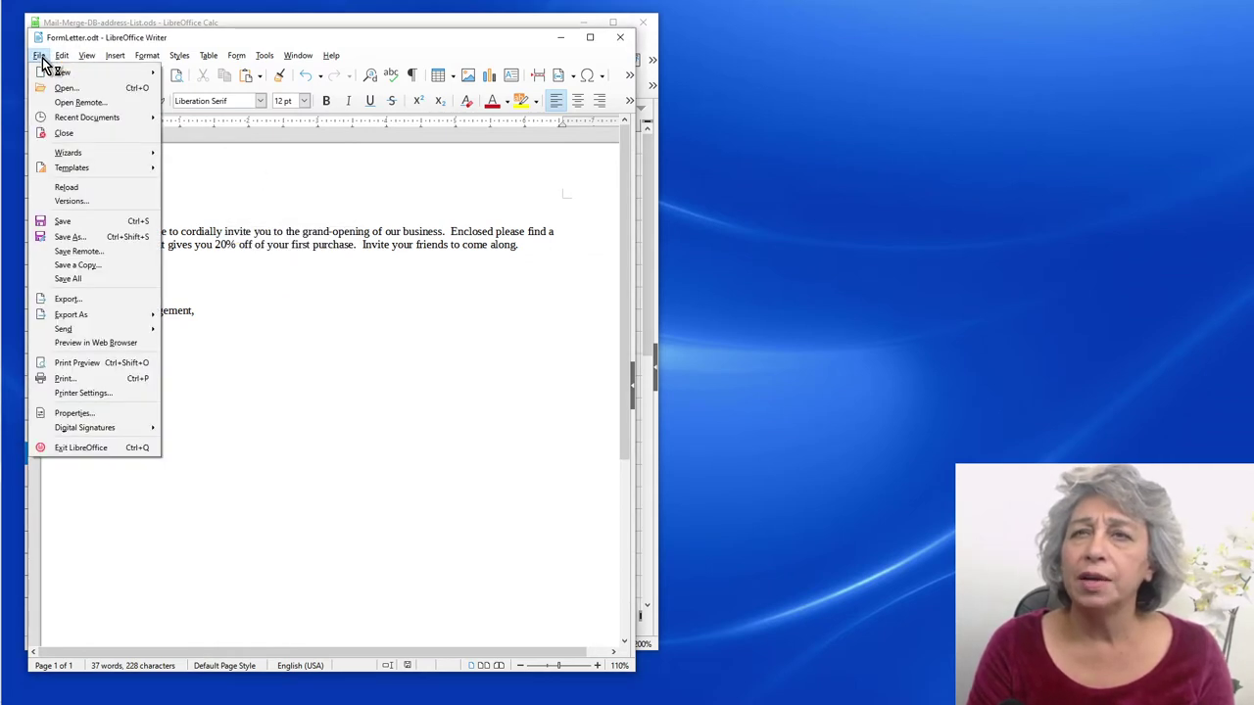
{"action": "mouse_move", "coordinate": [63, 72]}
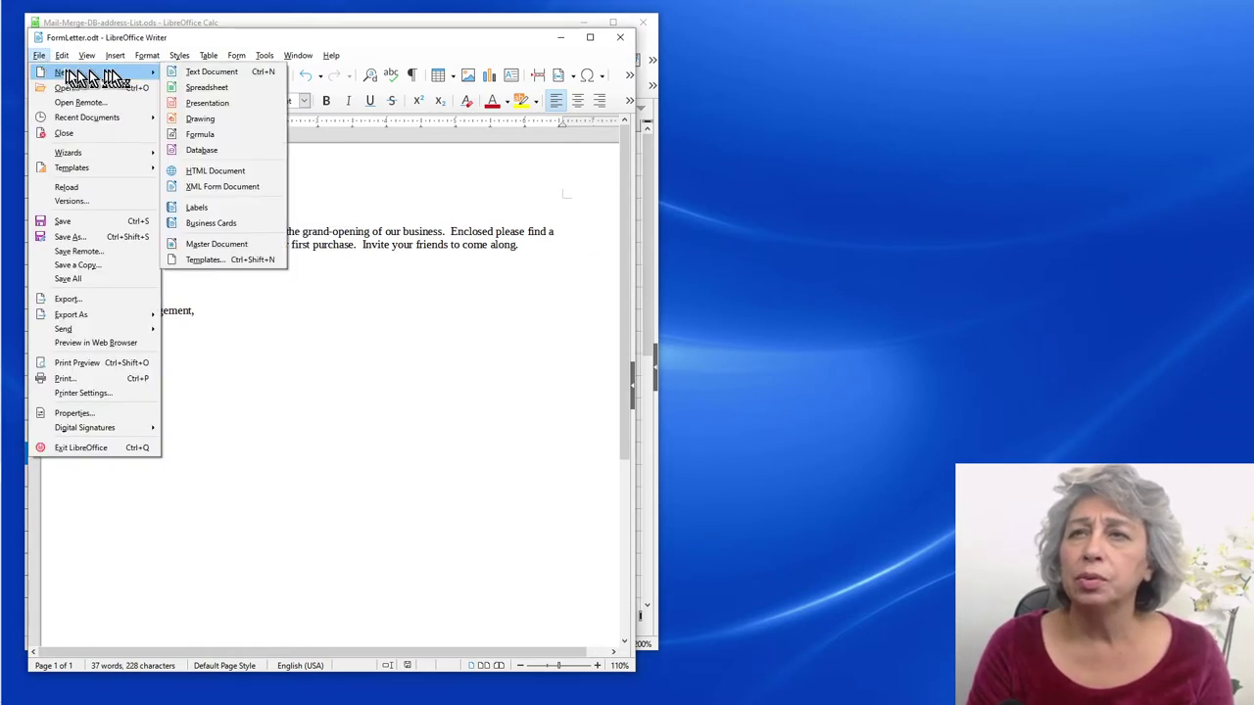
{"action": "left_click", "coordinate": [214, 150]}
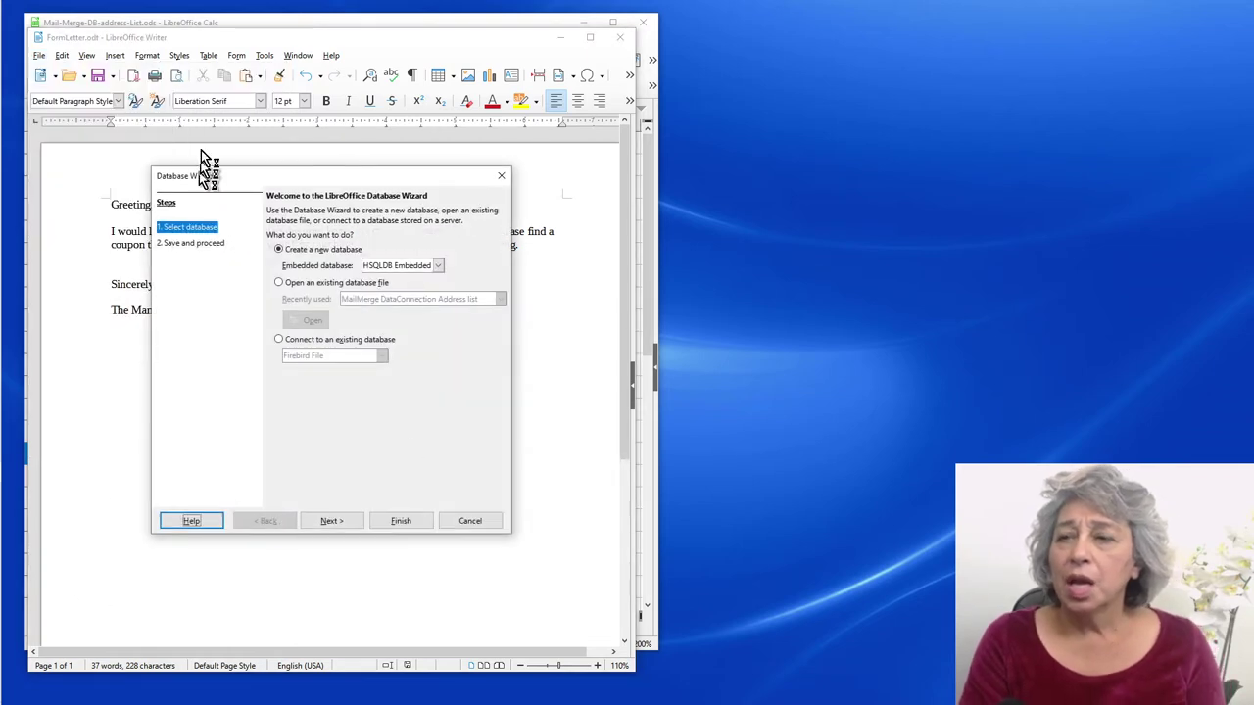
Choose to connect to an existing database of type Spreadsheet and continue to the spreadsheet connection setup
{"action": "left_click_drag", "start_coordinate": [239, 180], "coordinate": [163, 221]}
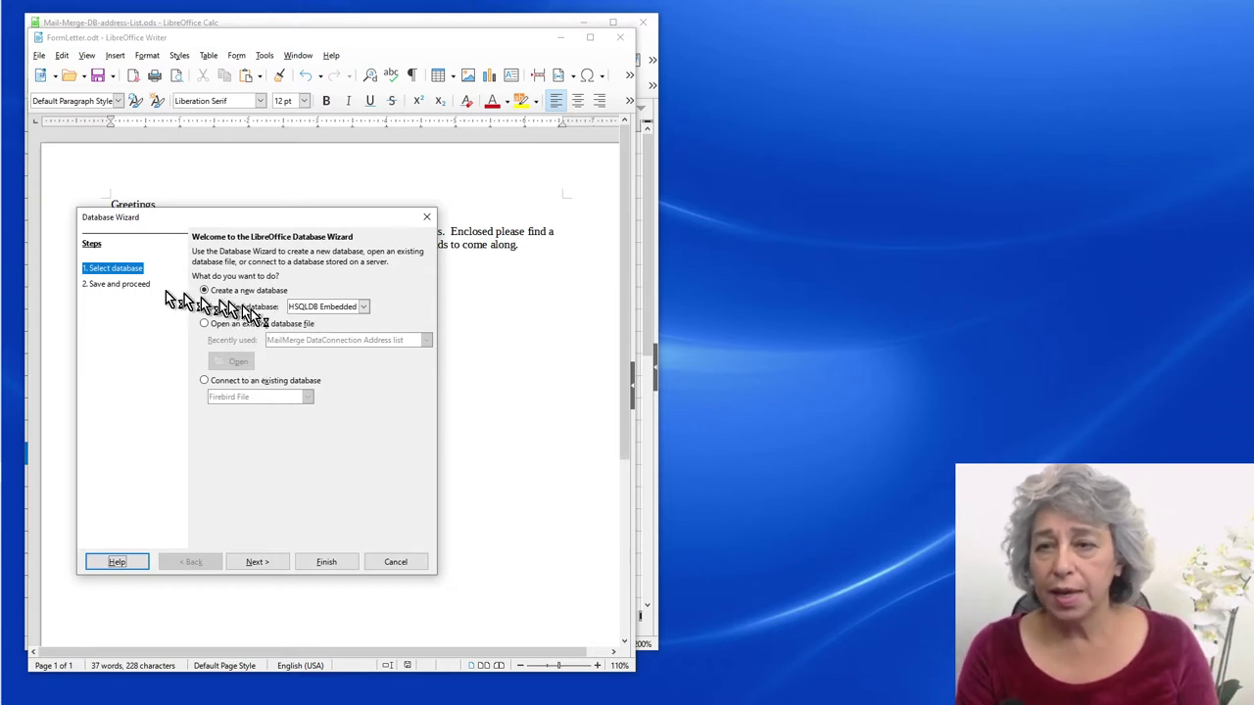
{"action": "left_click", "coordinate": [206, 381]}
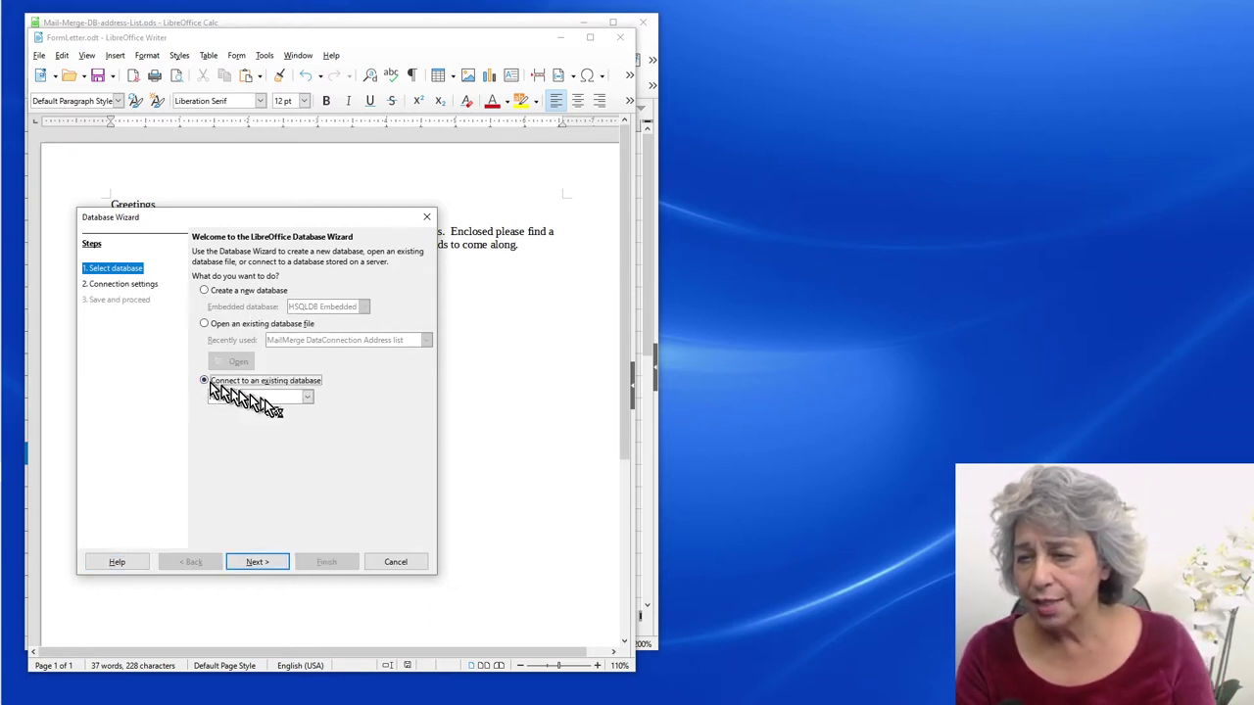
{"action": "left_click", "coordinate": [307, 400]}
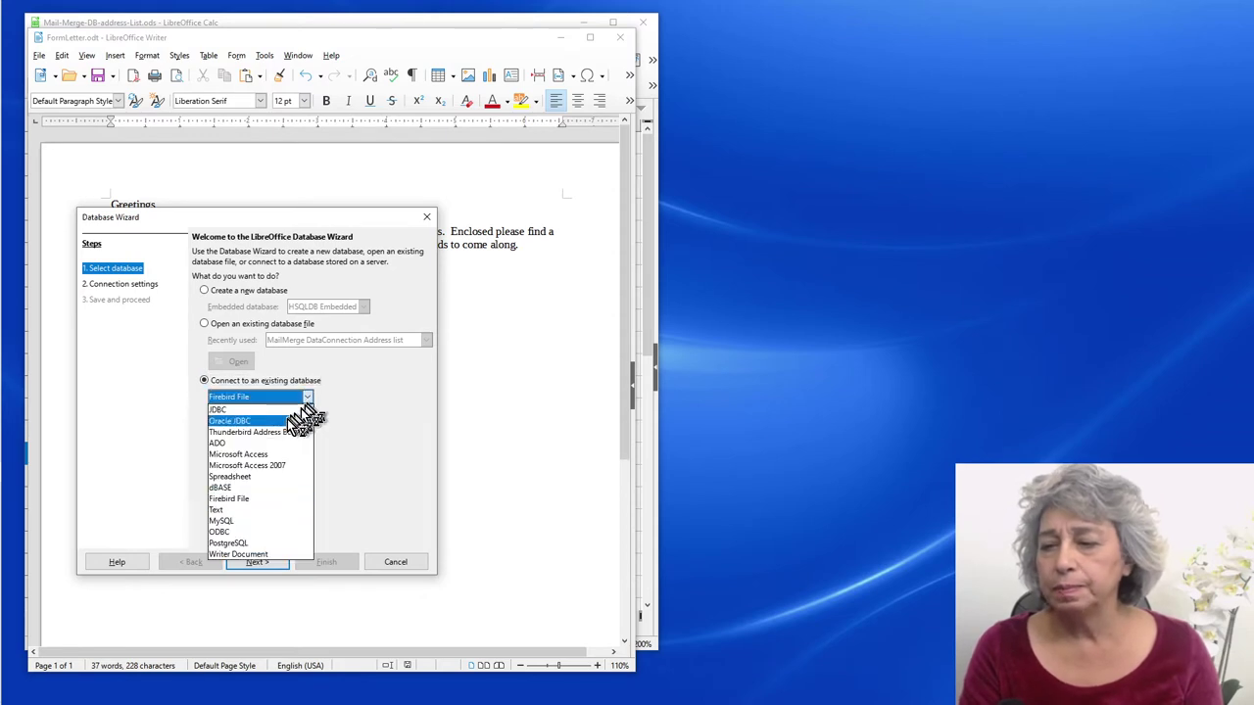
{"action": "left_click", "coordinate": [254, 476]}
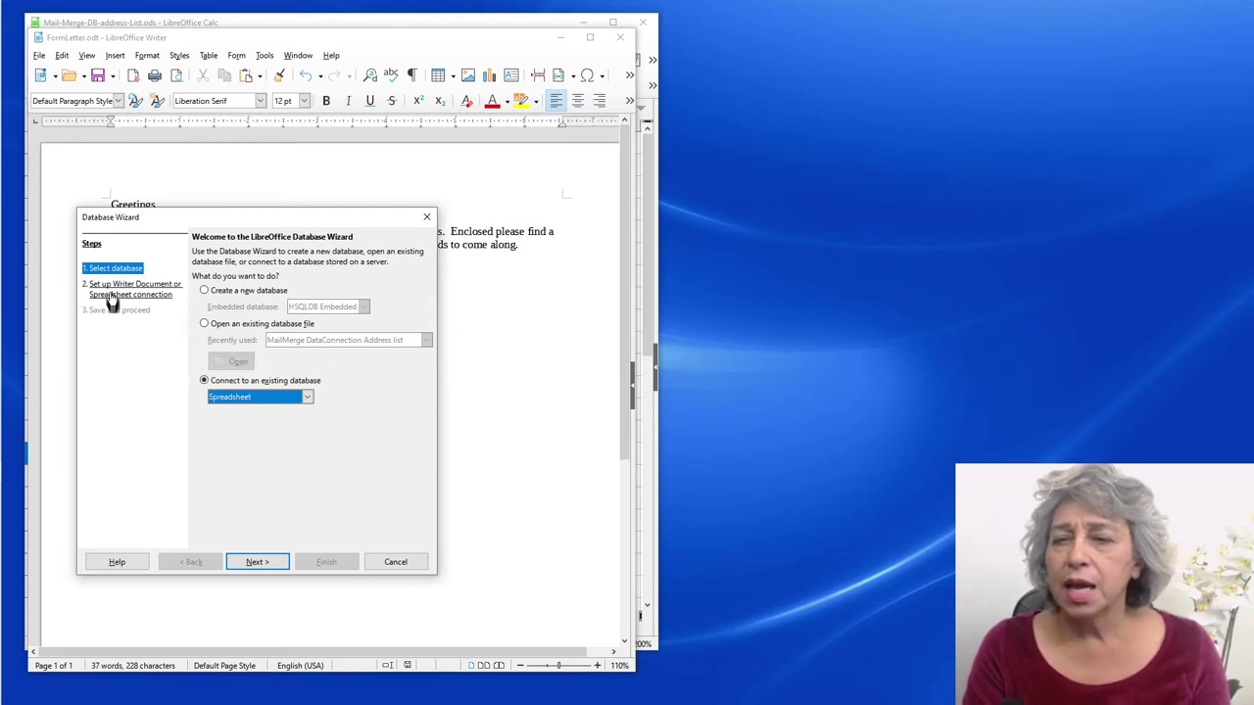
{"action": "left_click", "coordinate": [256, 559]}
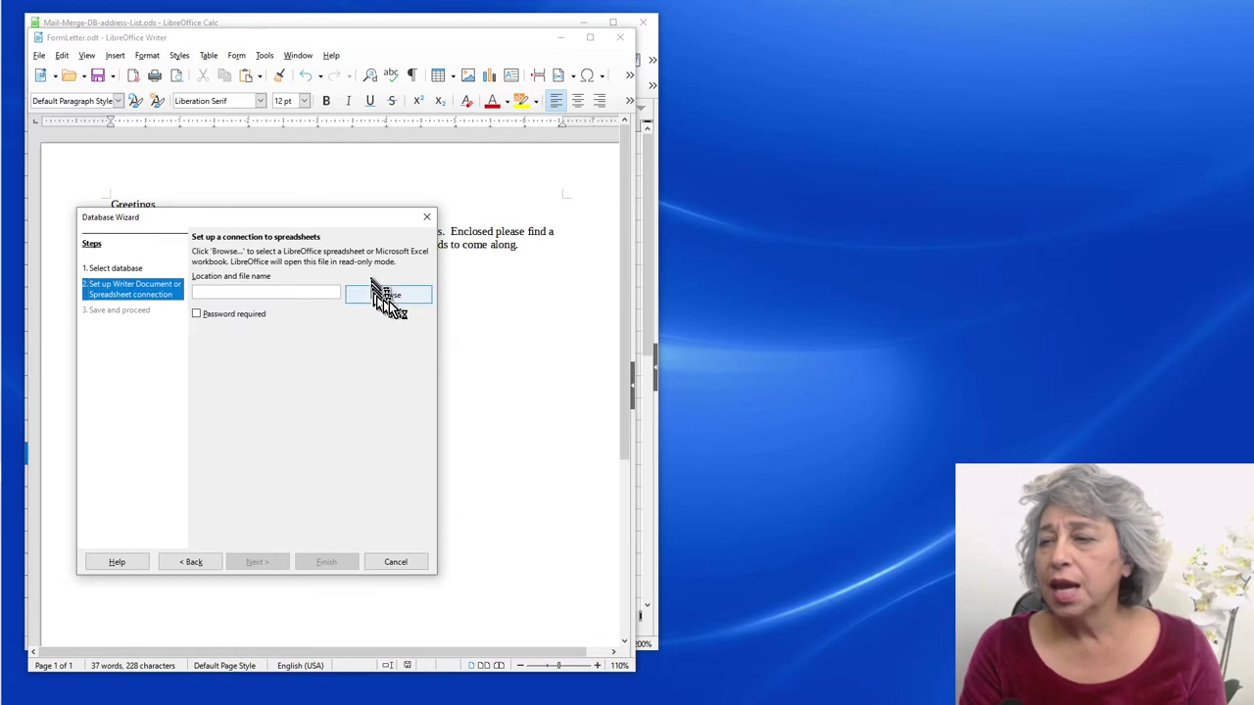
Select Mail-Merge-DB-address-List from the SampleLetter folder in LibreOffice Docs as the spreadsheet for the connection
{"action": "left_click", "coordinate": [388, 295]}
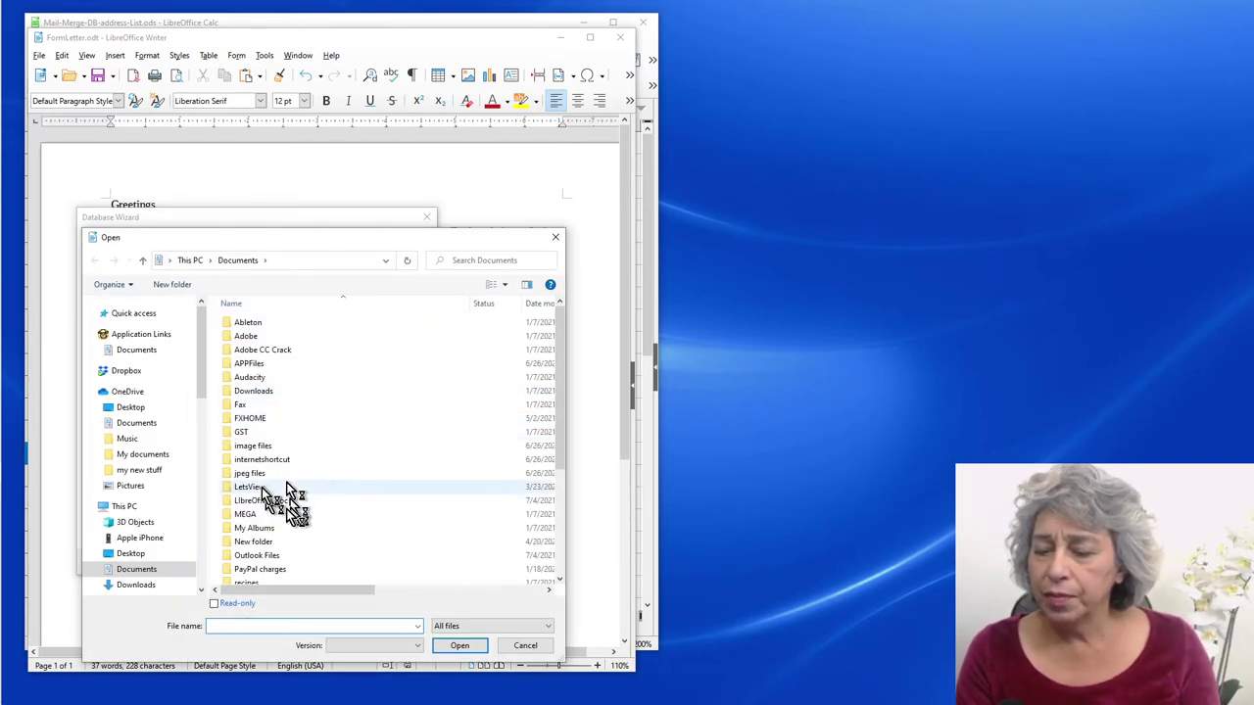
{"action": "left_click", "coordinate": [96, 407]}
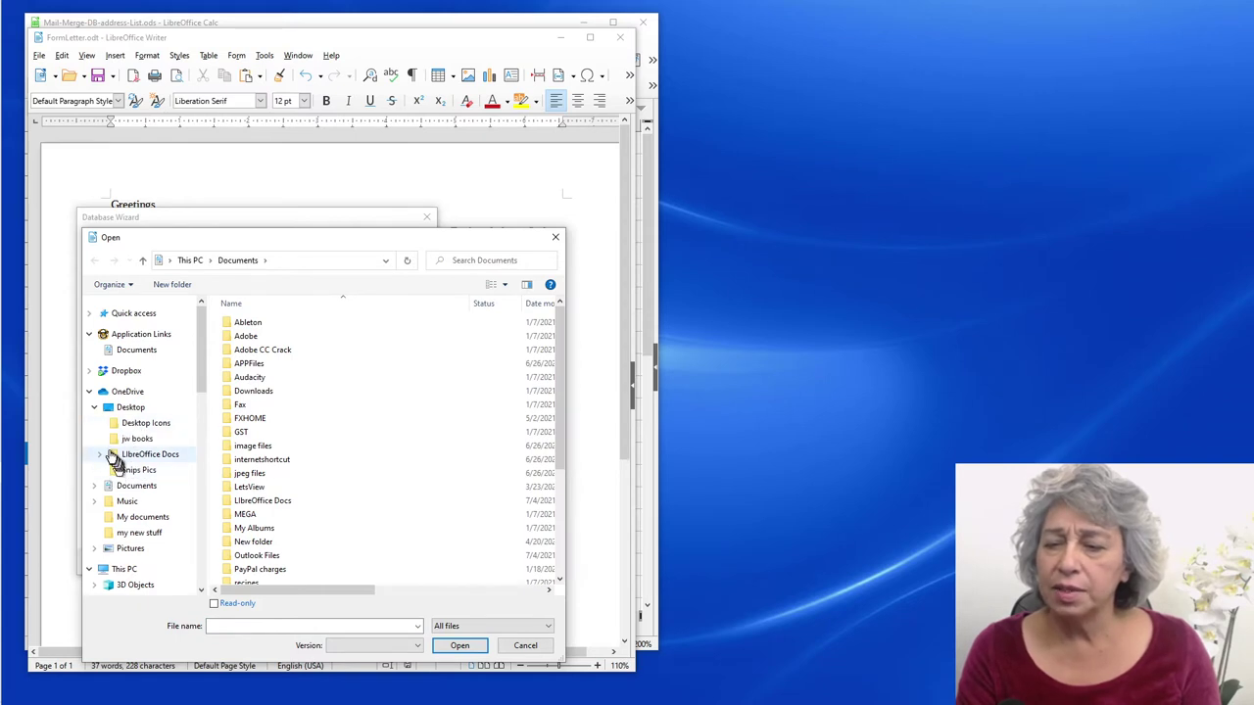
{"action": "left_click", "coordinate": [99, 454]}
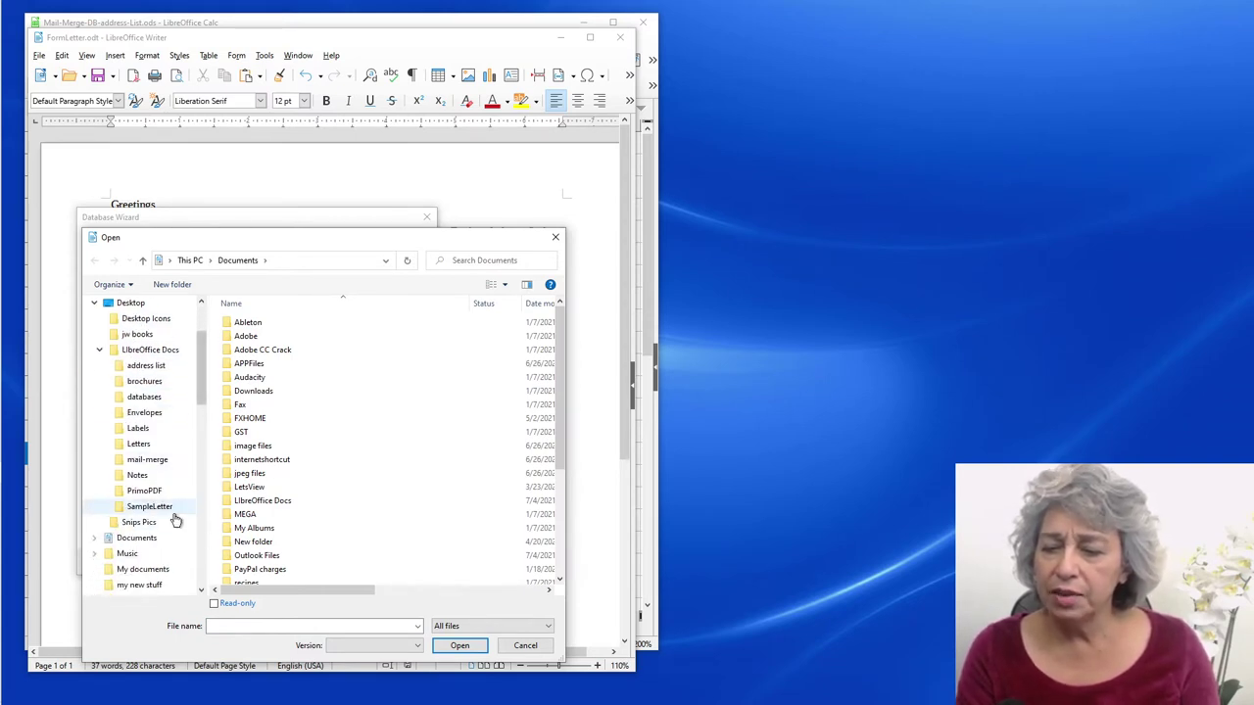
{"action": "left_click", "coordinate": [174, 507]}
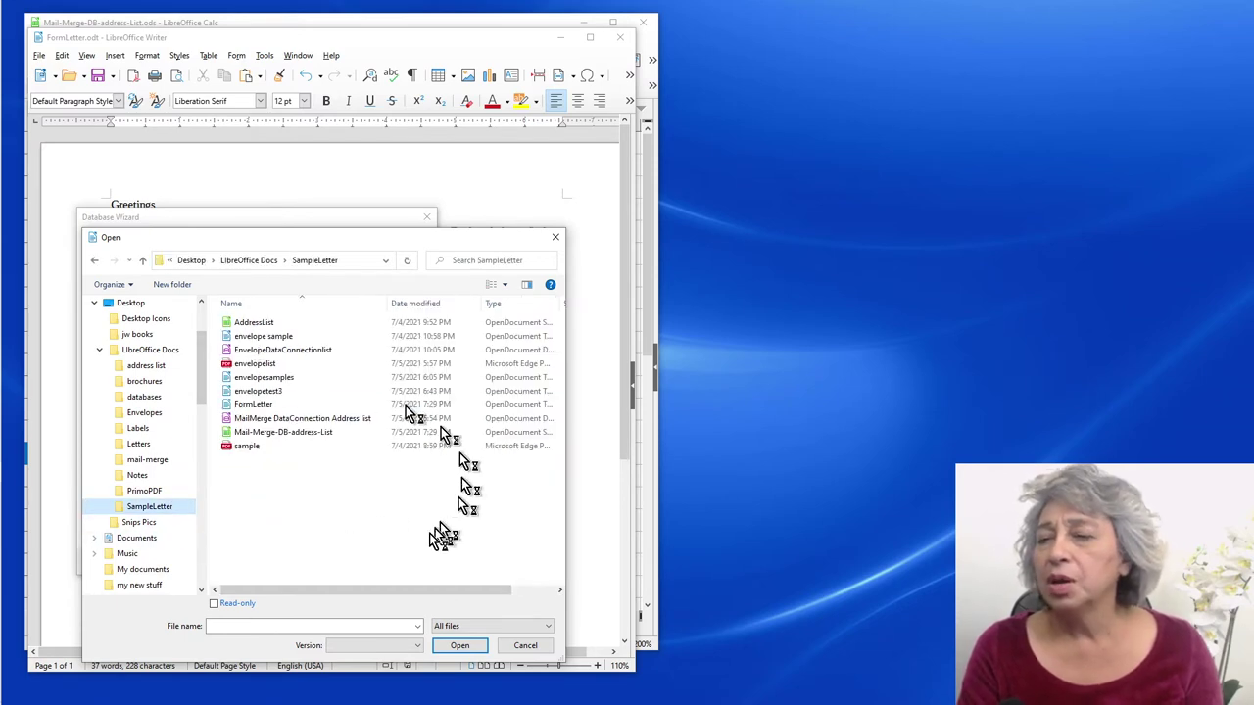
{"action": "left_click", "coordinate": [270, 439]}
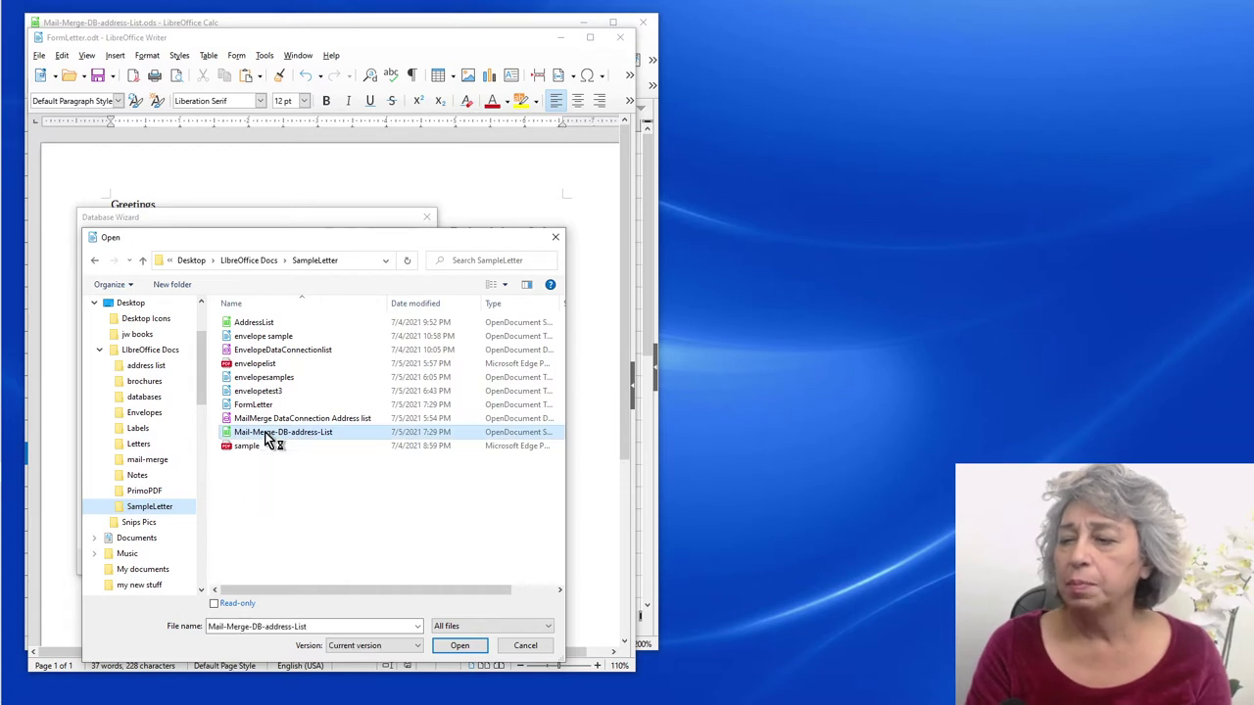
{"action": "left_click", "coordinate": [459, 645]}
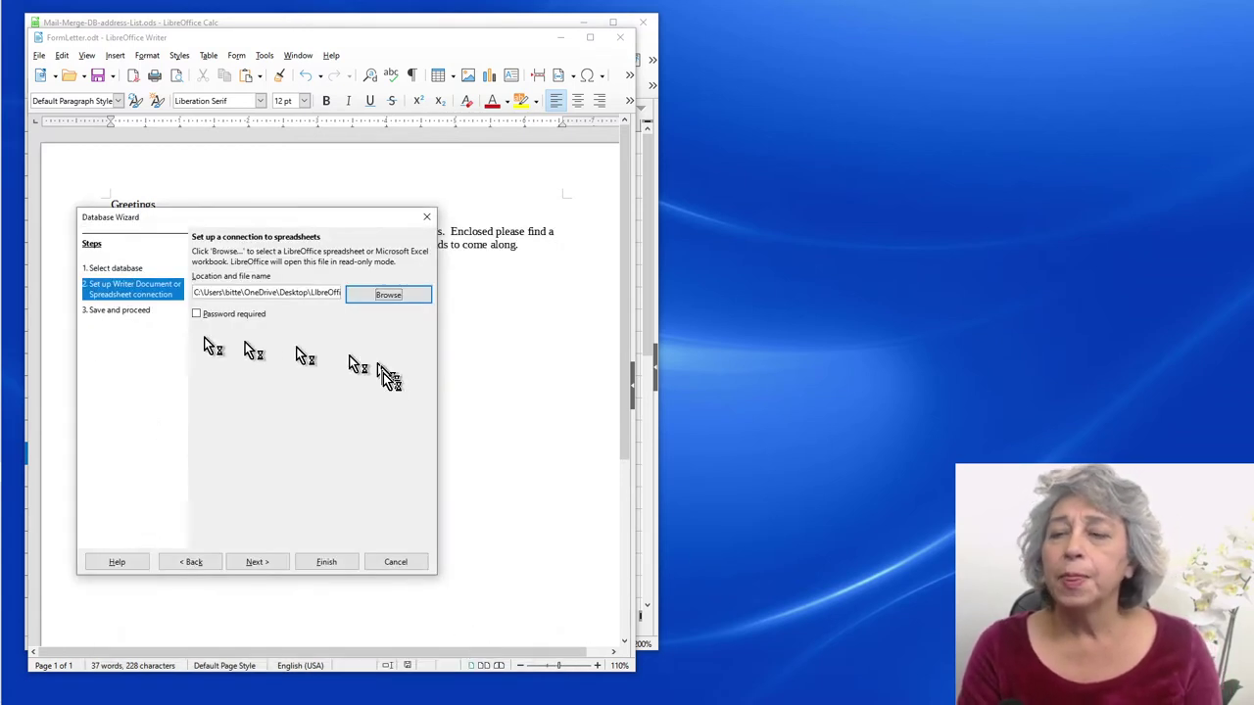
Register the database without opening it for editing and save it as MailMerge DataConnection Address list in the SampleLetter folder, replacing the existing file
{"action": "left_click", "coordinate": [119, 310]}
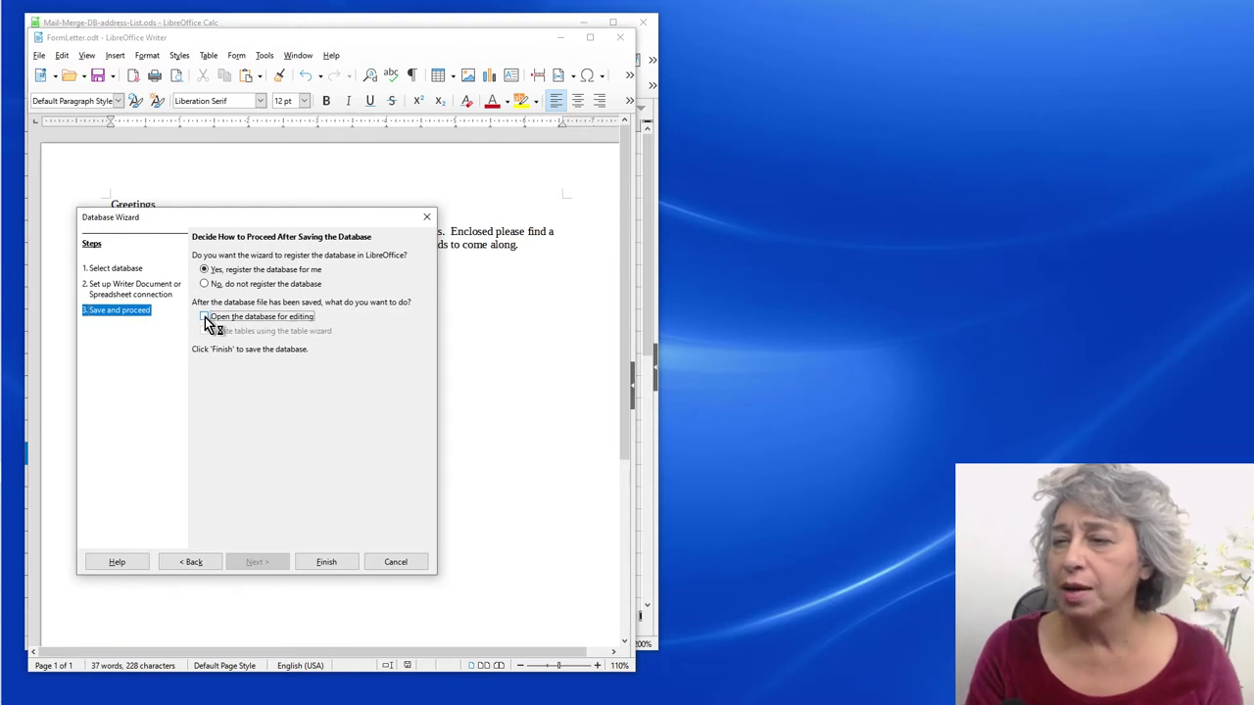
{"action": "left_click", "coordinate": [326, 562]}
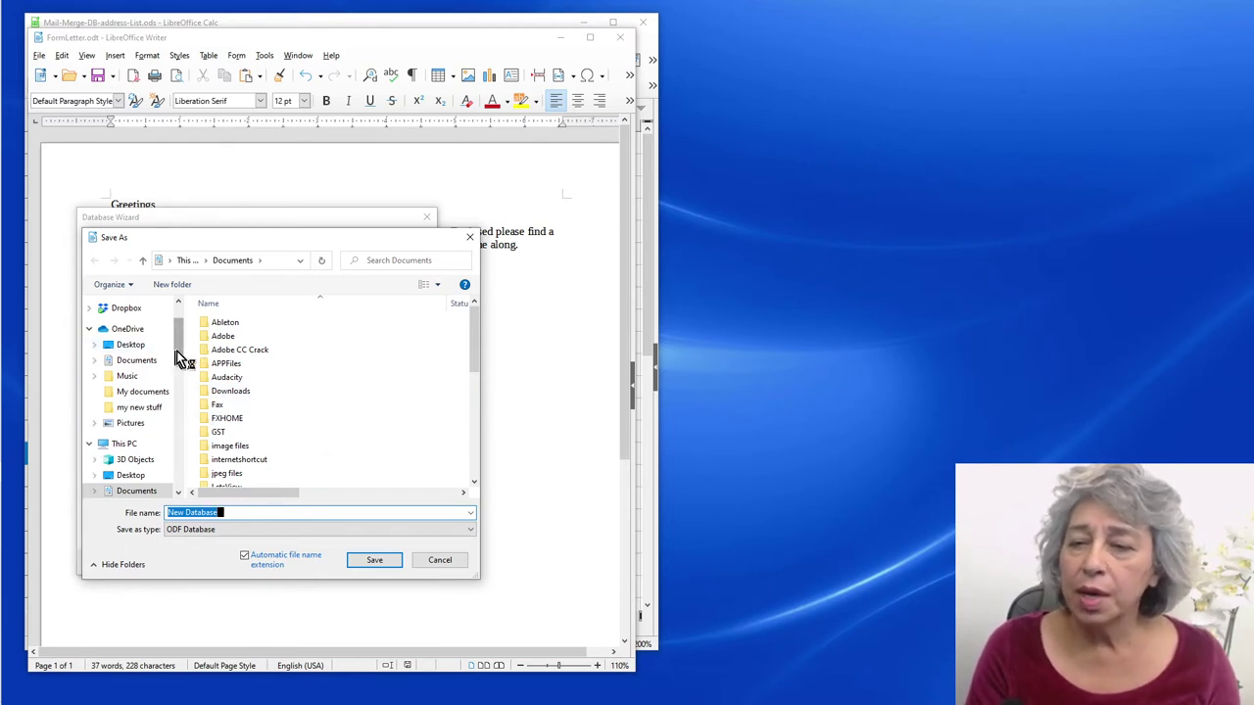
{"action": "left_click_drag", "start_coordinate": [176, 350], "coordinate": [187, 373]}
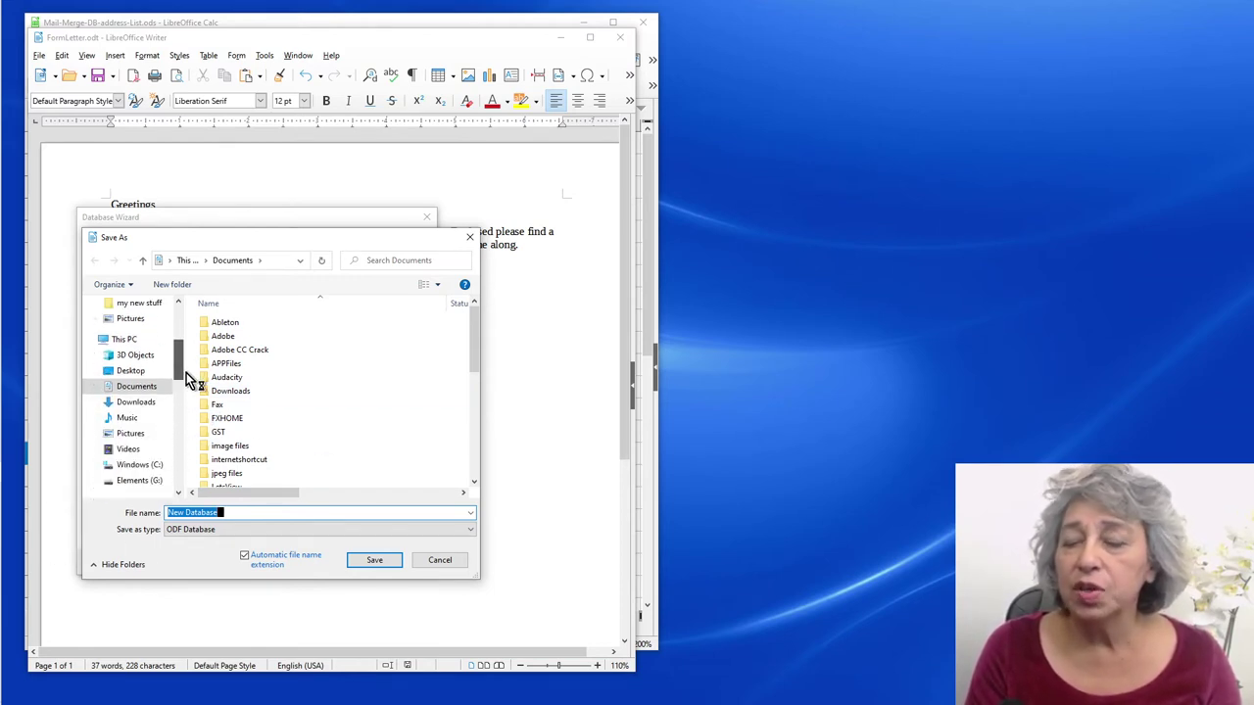
{"action": "left_click", "coordinate": [96, 373]}
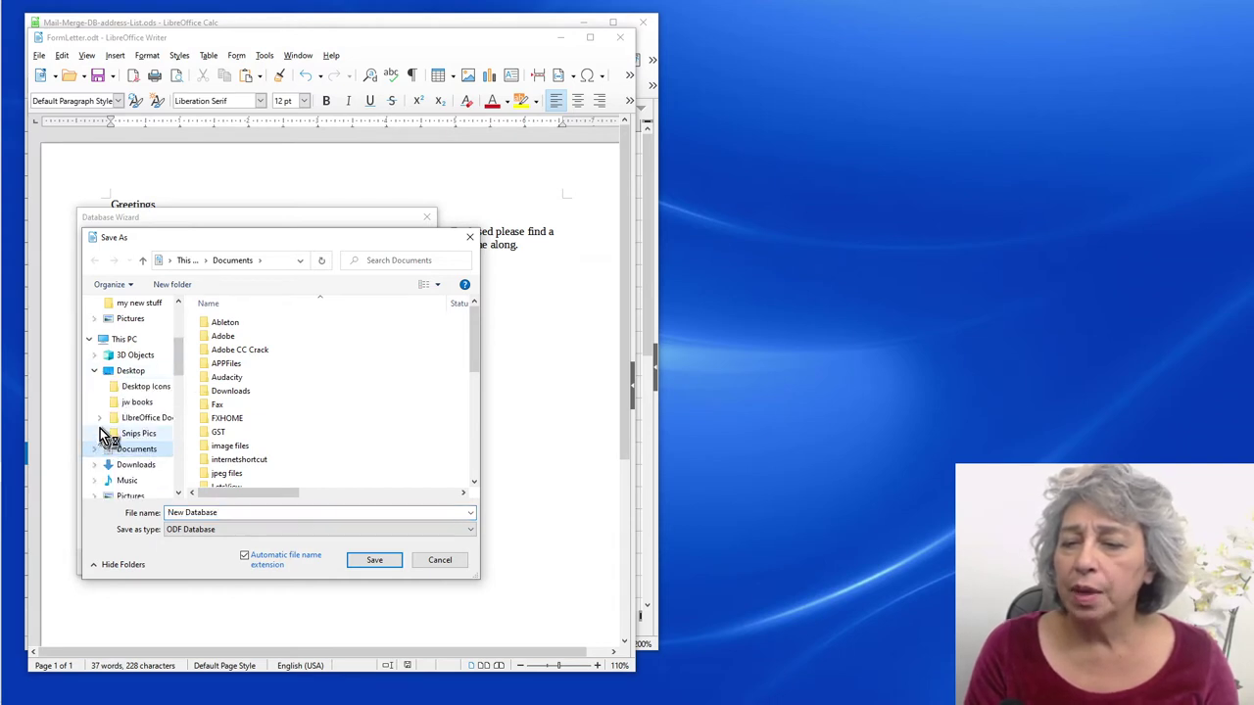
{"action": "left_click", "coordinate": [99, 418]}
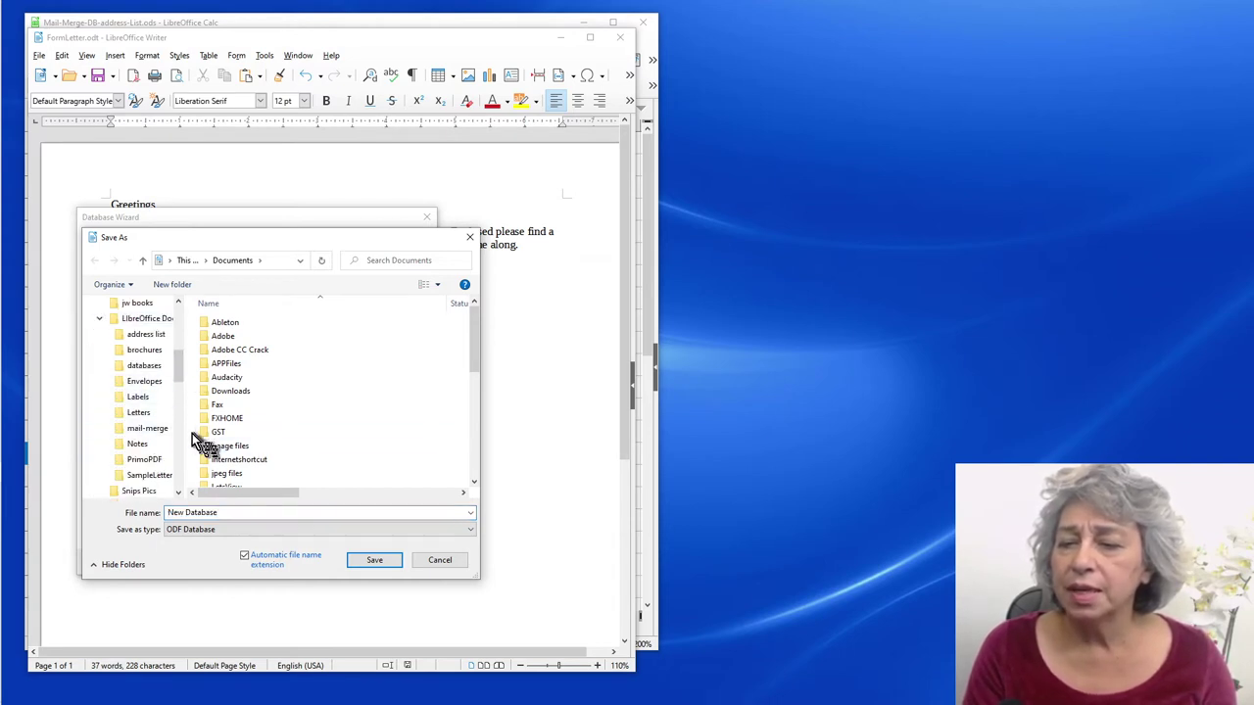
{"action": "left_click", "coordinate": [138, 476]}
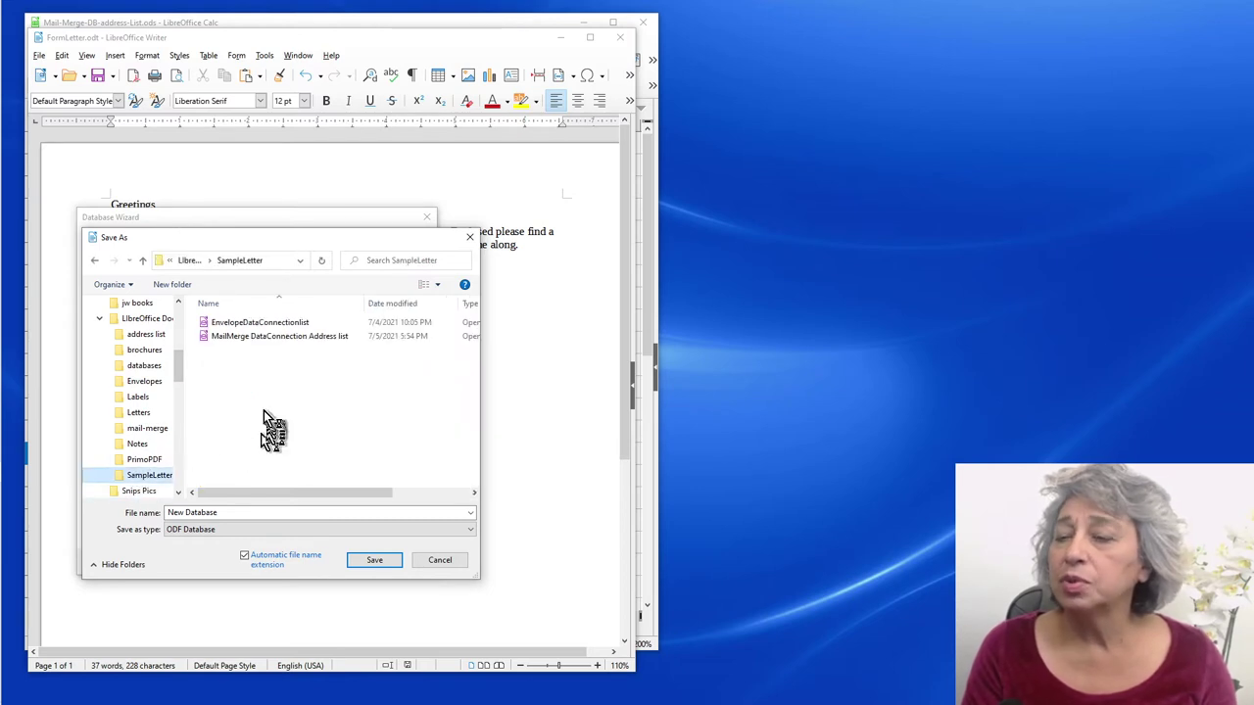
{"action": "left_click", "coordinate": [251, 338]}
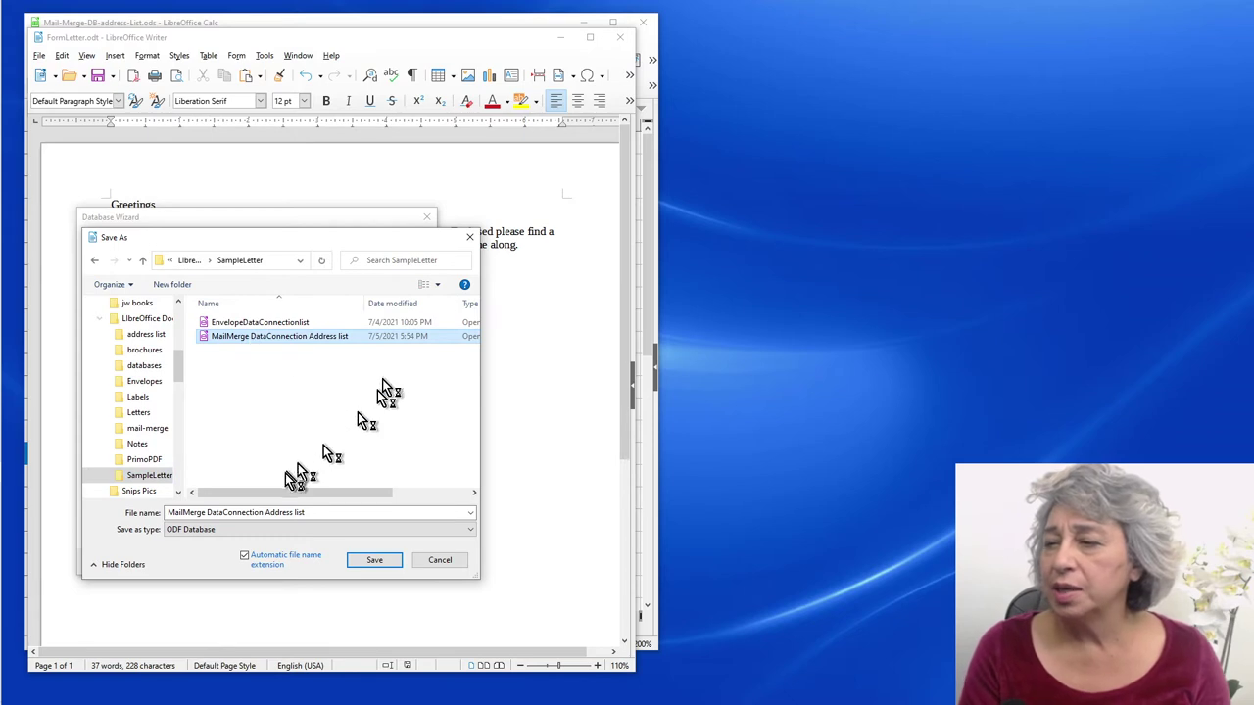
{"action": "left_click", "coordinate": [366, 562]}
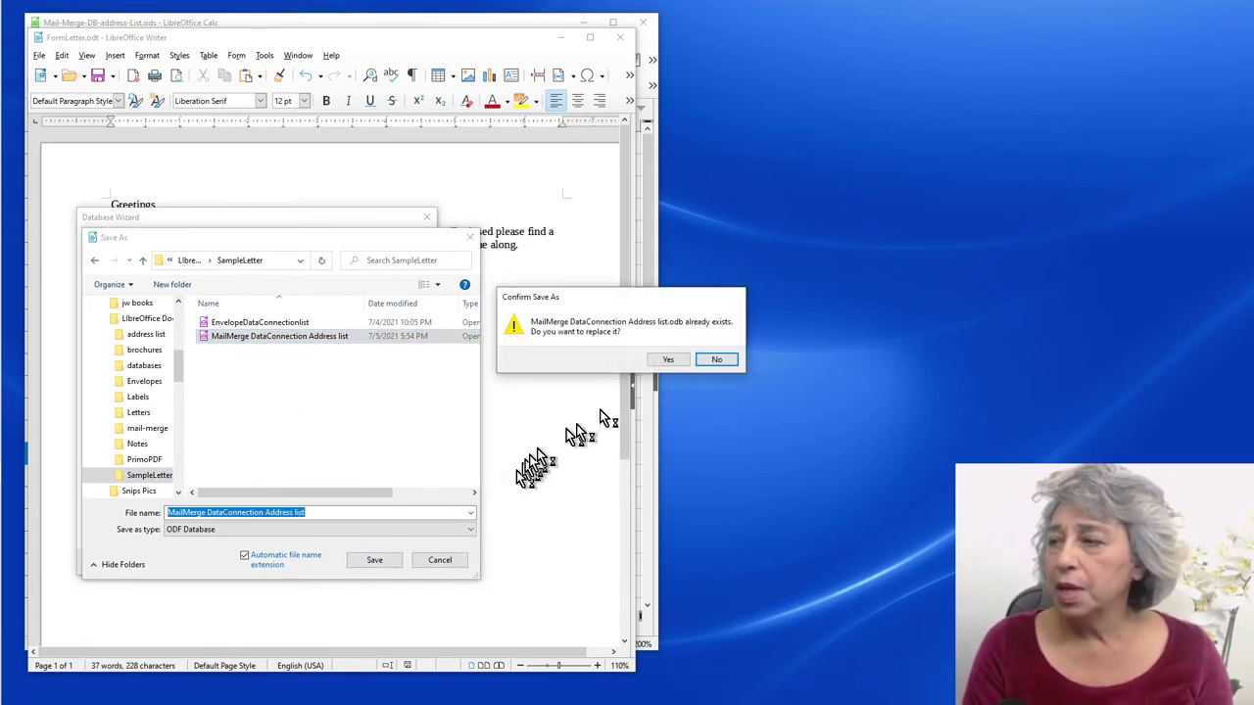
{"action": "left_click_drag", "start_coordinate": [652, 300], "coordinate": [253, 251]}
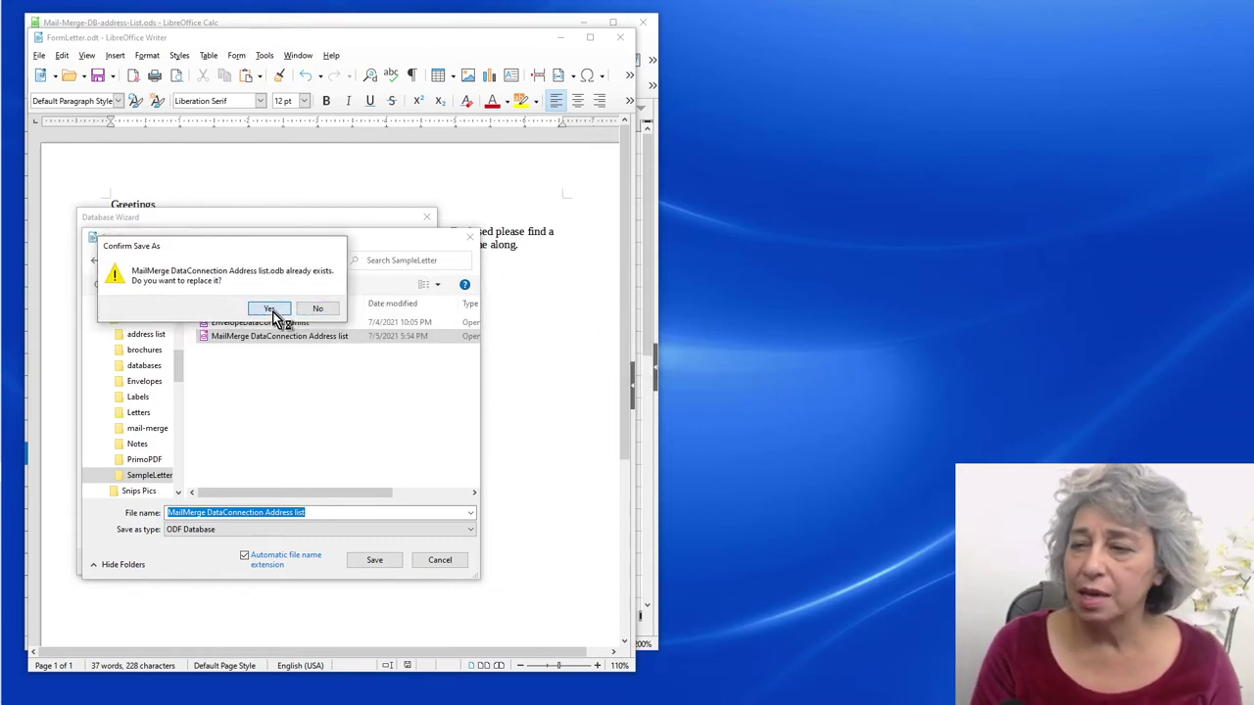
{"action": "left_click", "coordinate": [273, 310]}
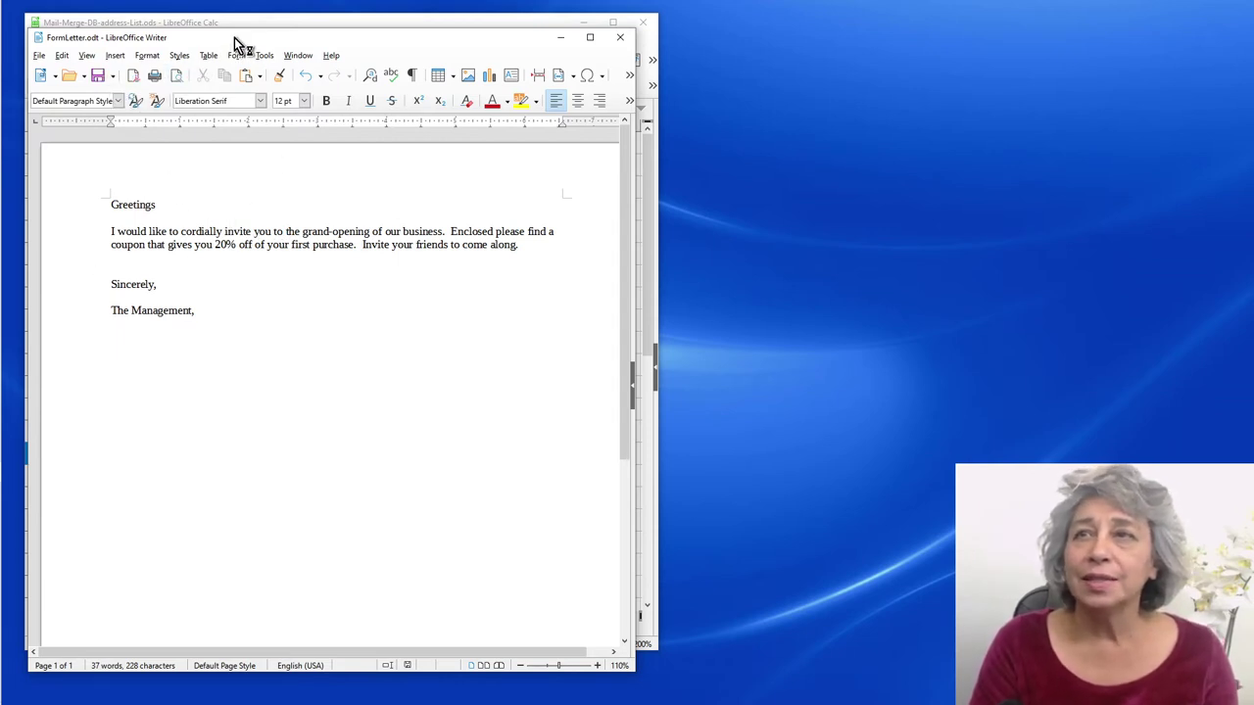
Show the data sources above the letter and display the Sheet1 table of the MailMerge DataConnection Address list database
{"action": "left_click", "coordinate": [86, 56]}
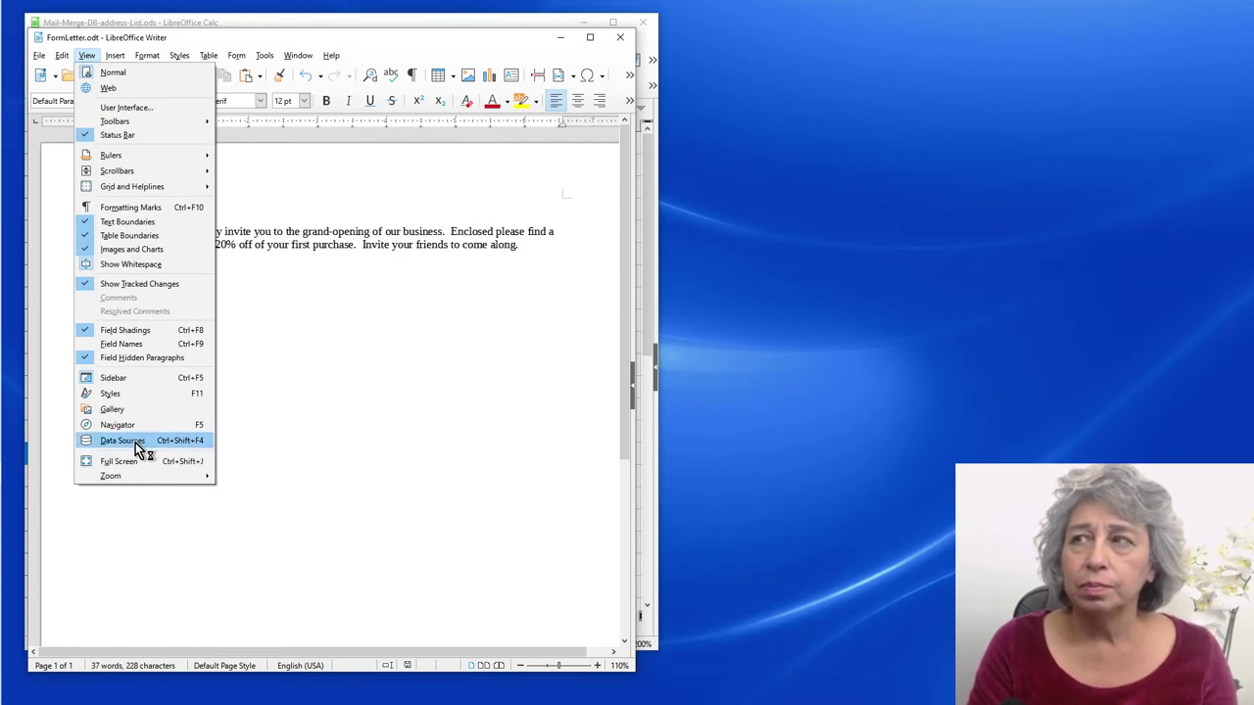
{"action": "left_click", "coordinate": [265, 56]}
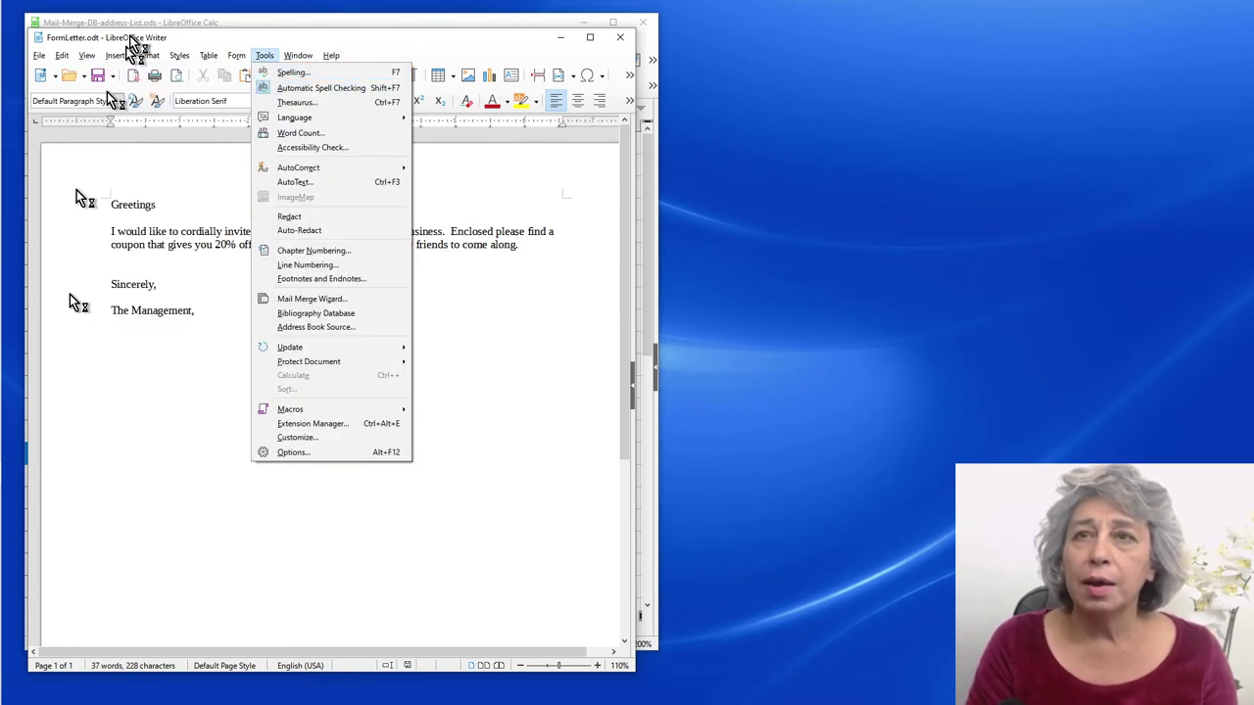
{"action": "mouse_move", "coordinate": [86, 55]}
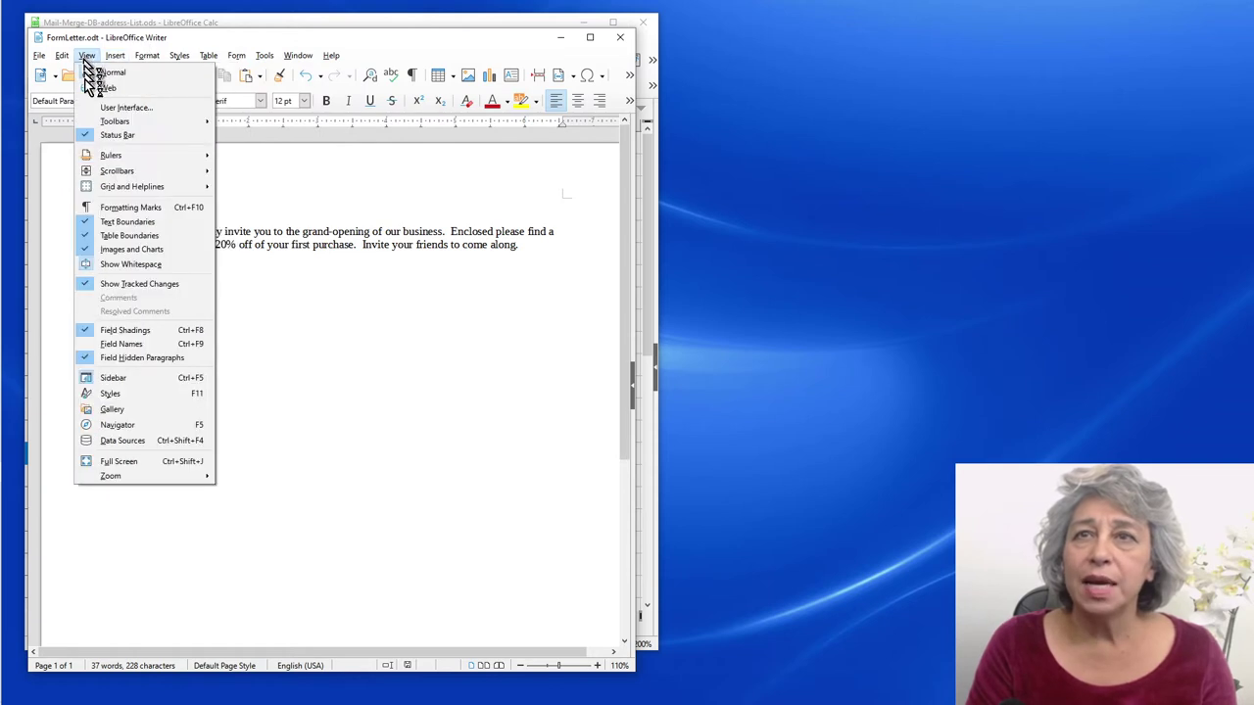
{"action": "left_click", "coordinate": [118, 441]}
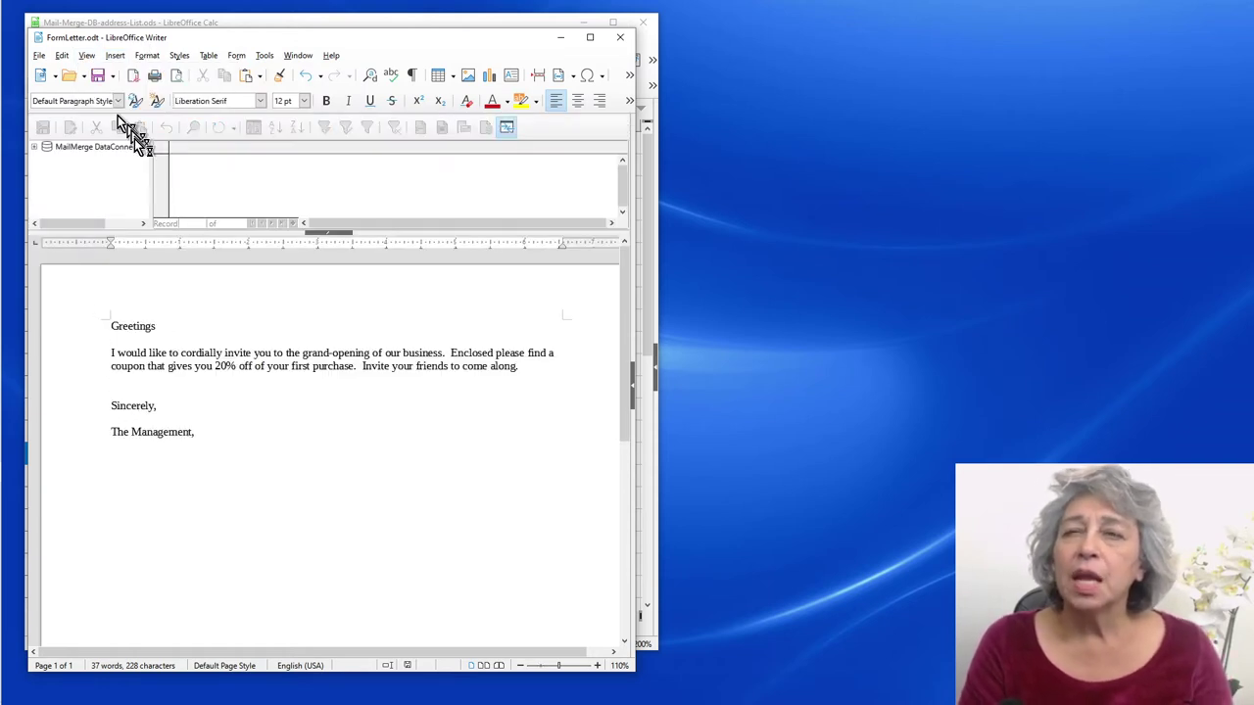
{"action": "left_click_drag", "start_coordinate": [107, 147], "coordinate": [49, 155]}
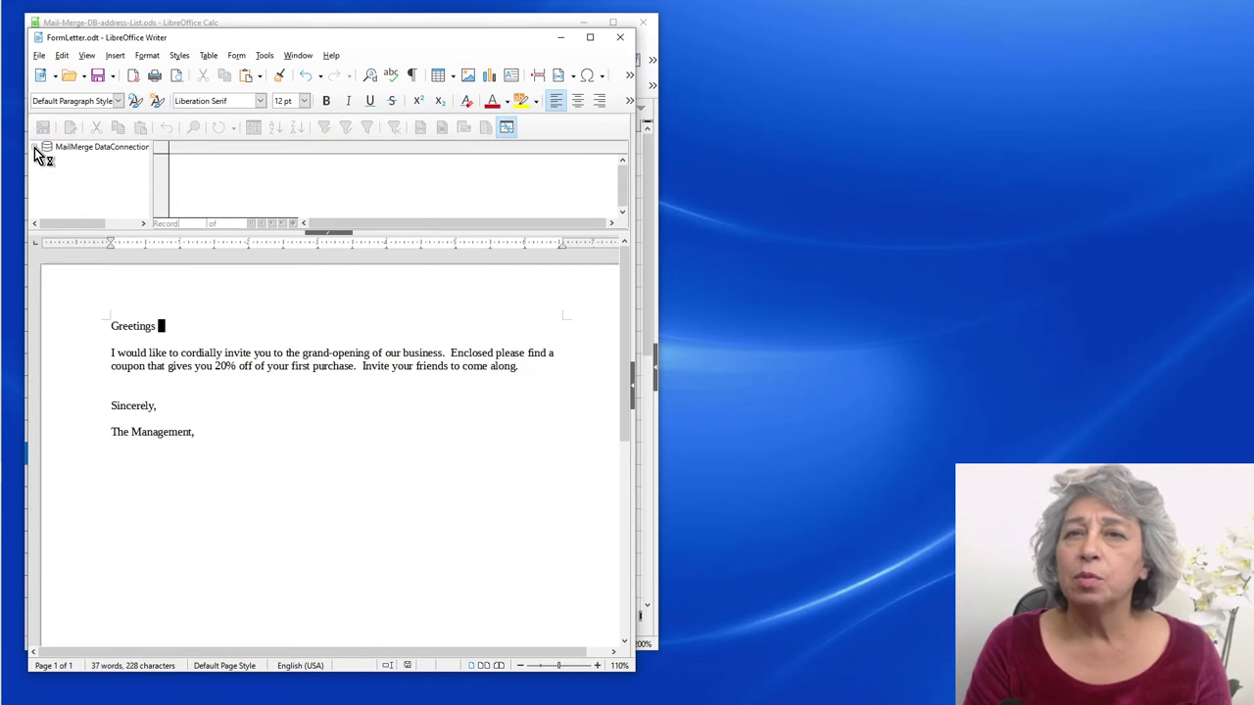
{"action": "left_click", "coordinate": [34, 148]}
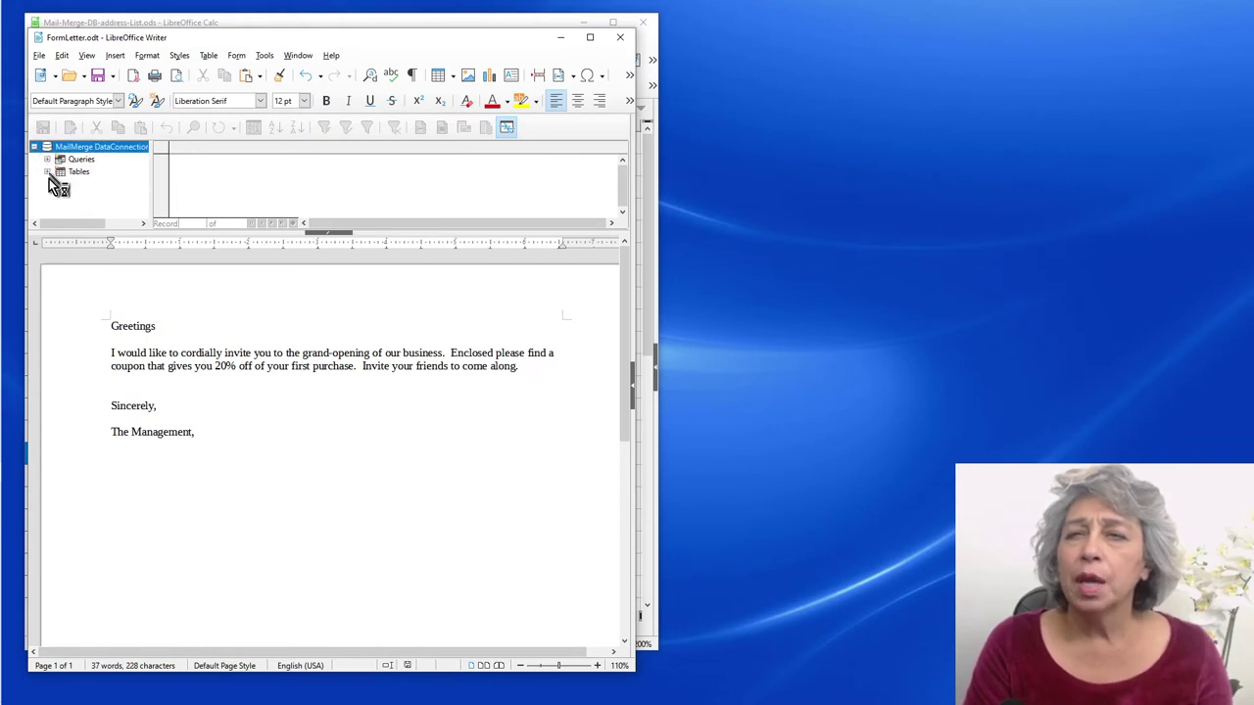
{"action": "left_click", "coordinate": [47, 172]}
{"action": "left_click", "coordinate": [86, 185]}
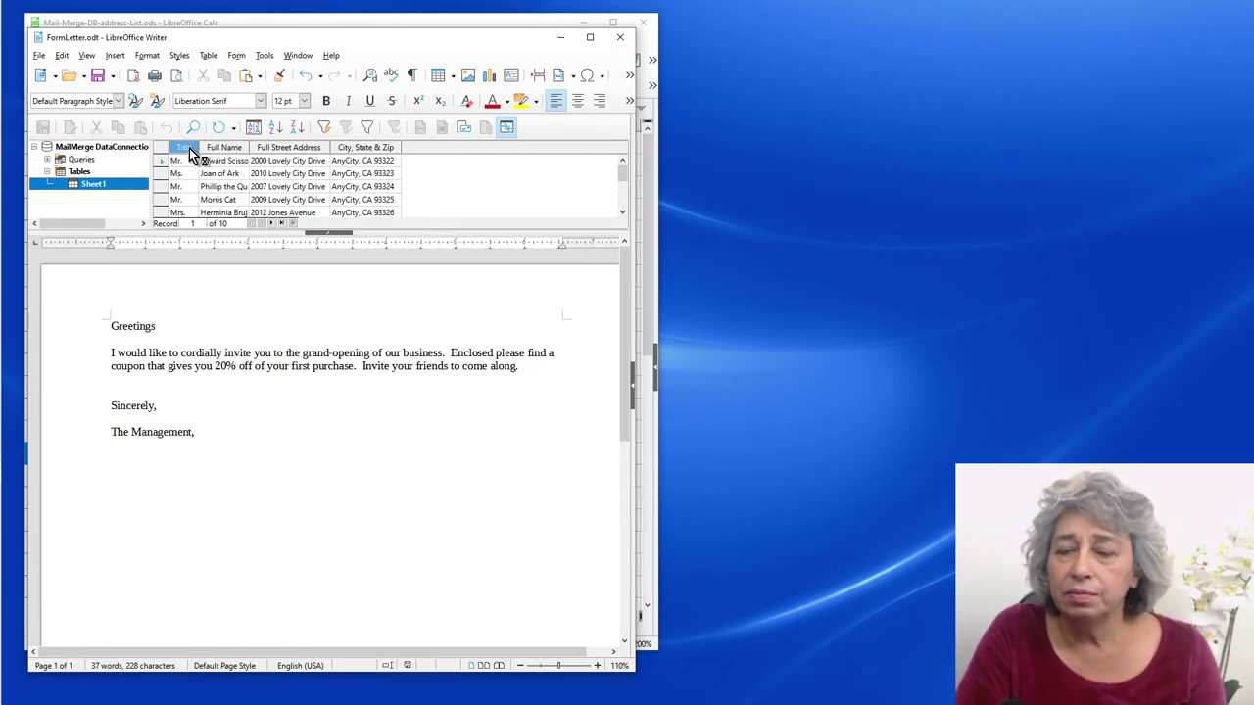
Insert the Title and Full Name fields after "Greetings" in the letter, separated by a space and ending with a comma
{"action": "mouse_move", "coordinate": [189, 154]}
{"action": "left_mouse_down"}
{"action": "mouse_move", "coordinate": [205, 280]}
{"action": "mouse_move", "coordinate": [178, 333]}
{"action": "mouse_move", "coordinate": [183, 155]}
{"action": "left_mouse_up"}
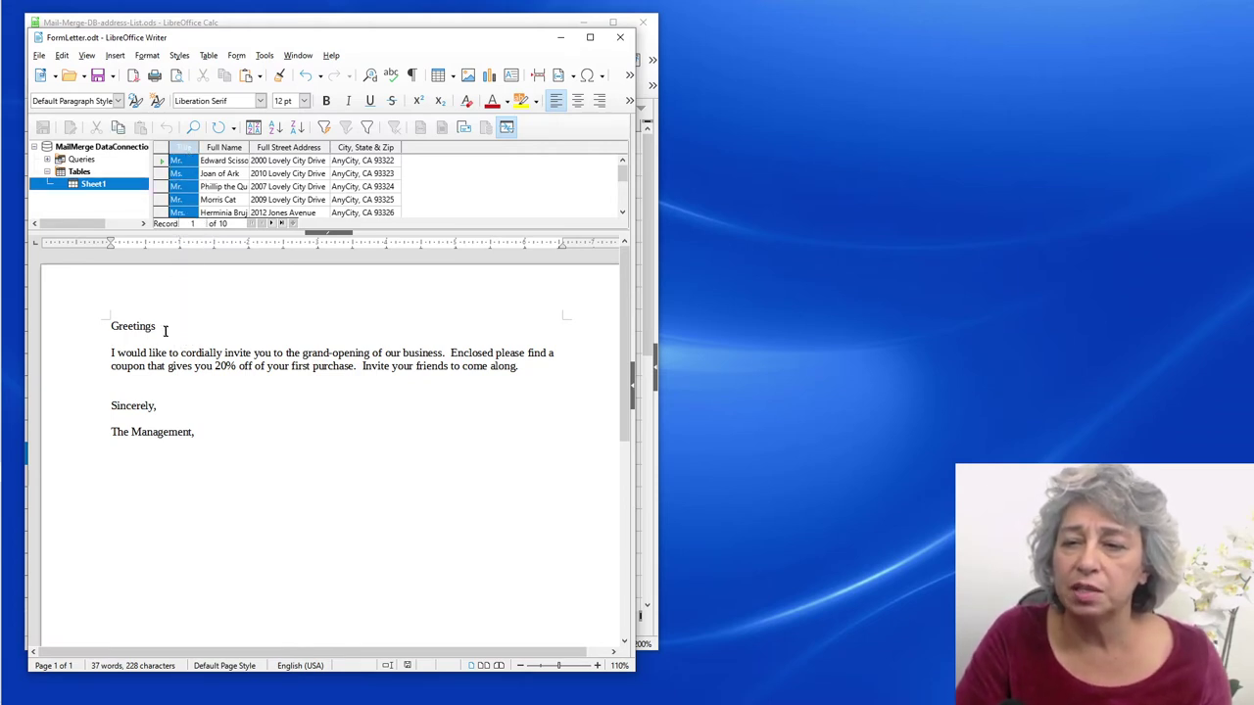
{"action": "left_click_drag", "start_coordinate": [349, 333], "coordinate": [163, 327]}
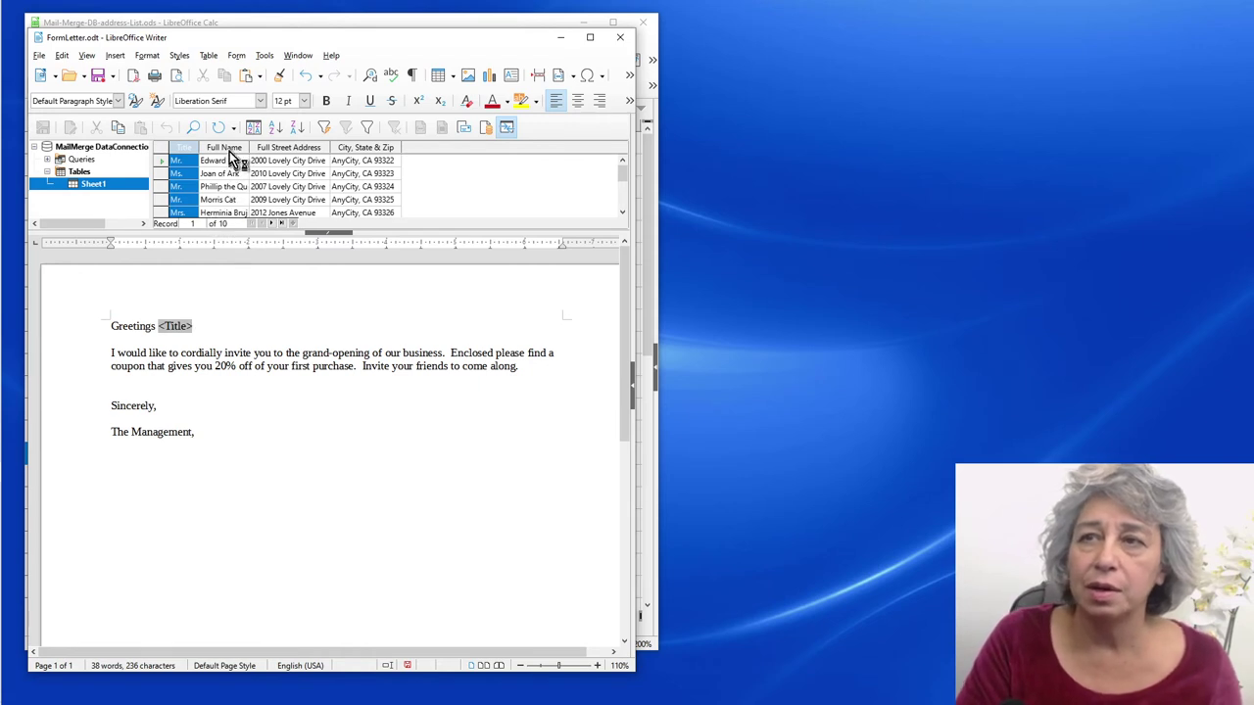
{"action": "left_click_drag", "start_coordinate": [227, 157], "coordinate": [230, 323]}
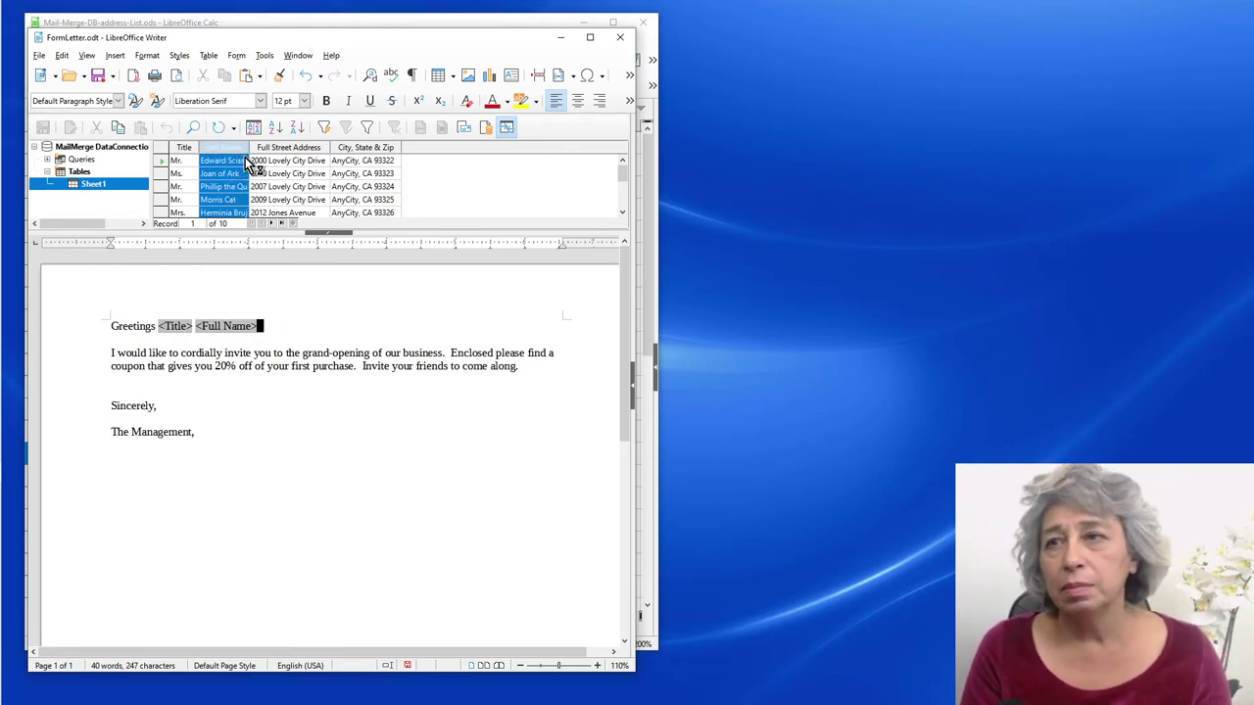
{"action": "left_click_drag", "start_coordinate": [250, 163], "coordinate": [336, 309]}
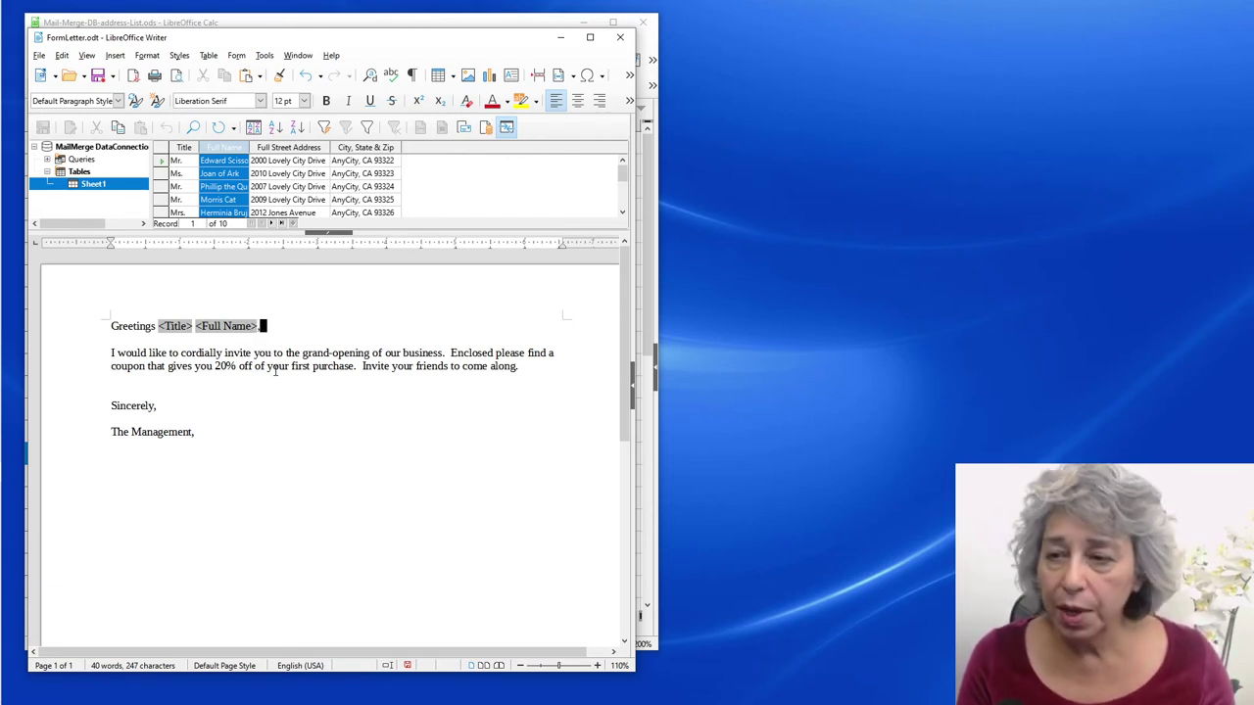
{"action": "key", "text": "Return"}
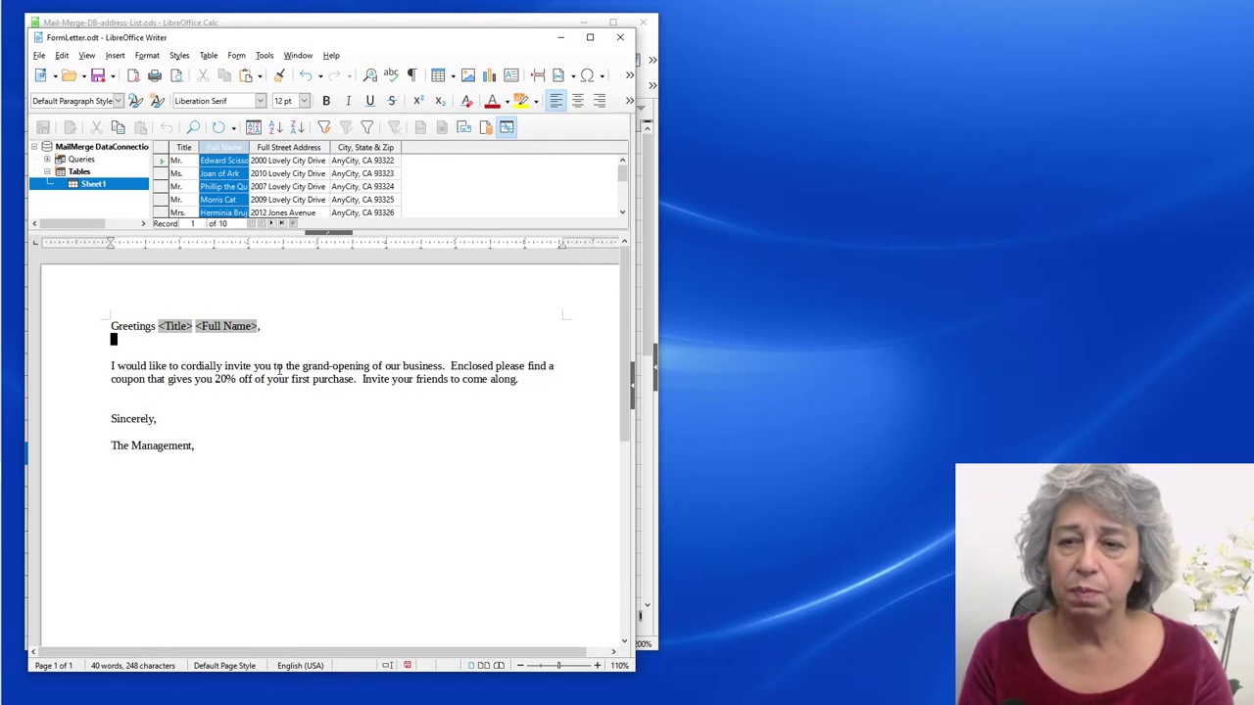
{"action": "key", "text": "BackSpace"}
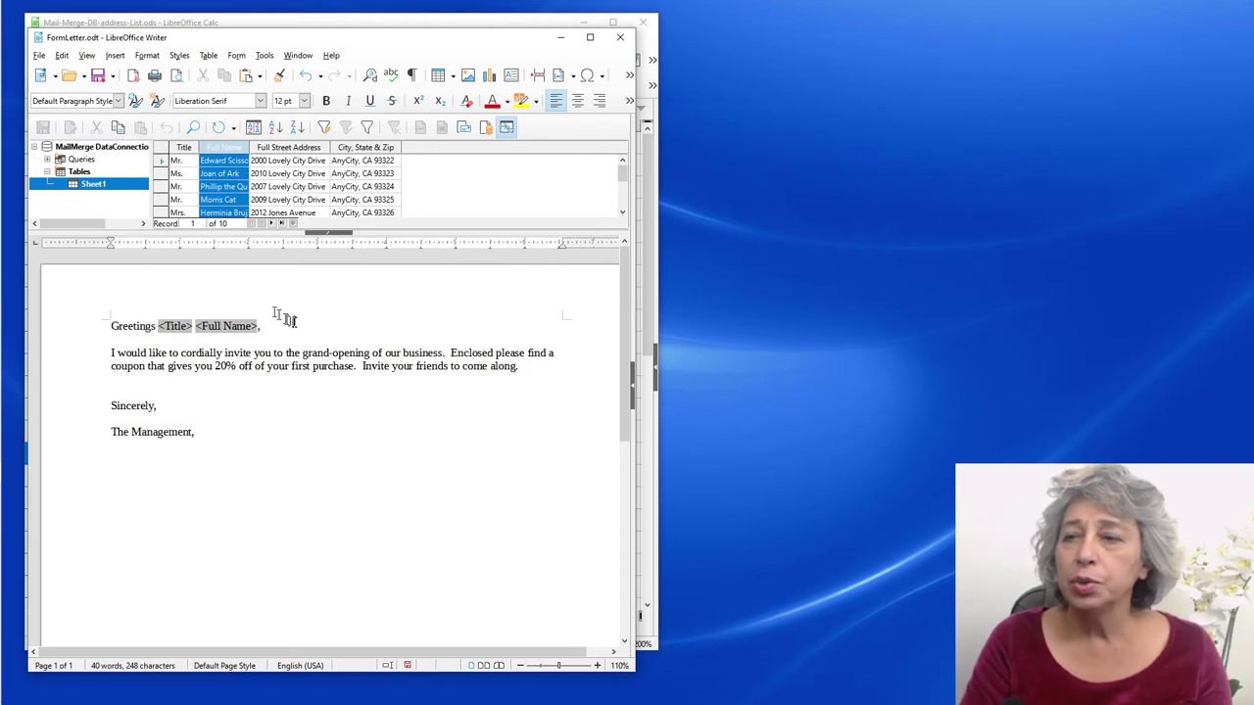
Print the document as a form letter, outputting all records to a file saved as a single document
{"action": "left_click", "coordinate": [152, 76]}
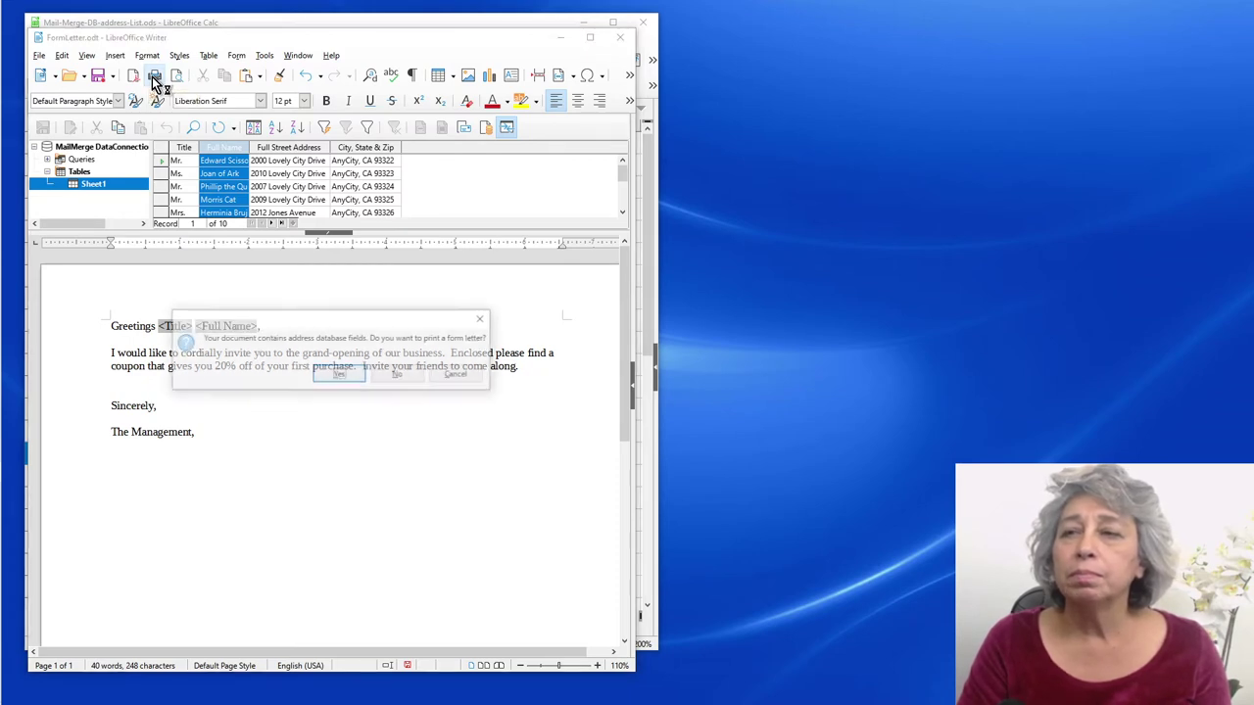
{"action": "left_click", "coordinate": [340, 377]}
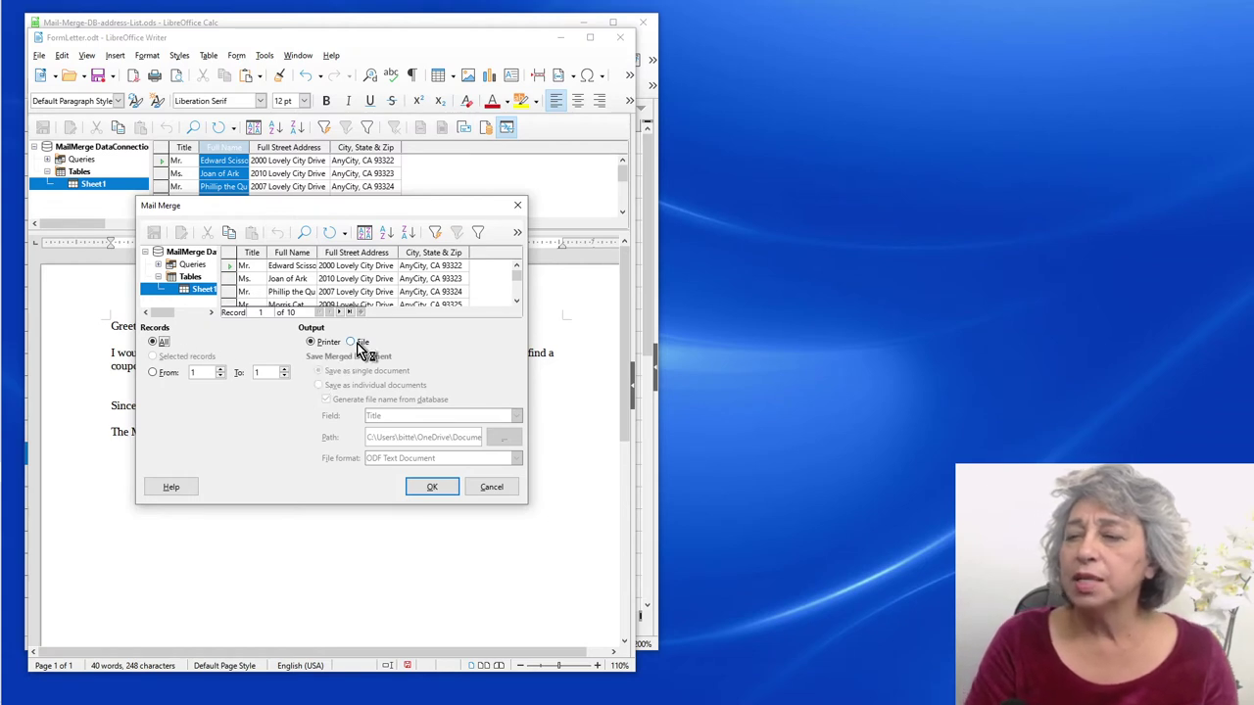
{"action": "left_click", "coordinate": [352, 343]}
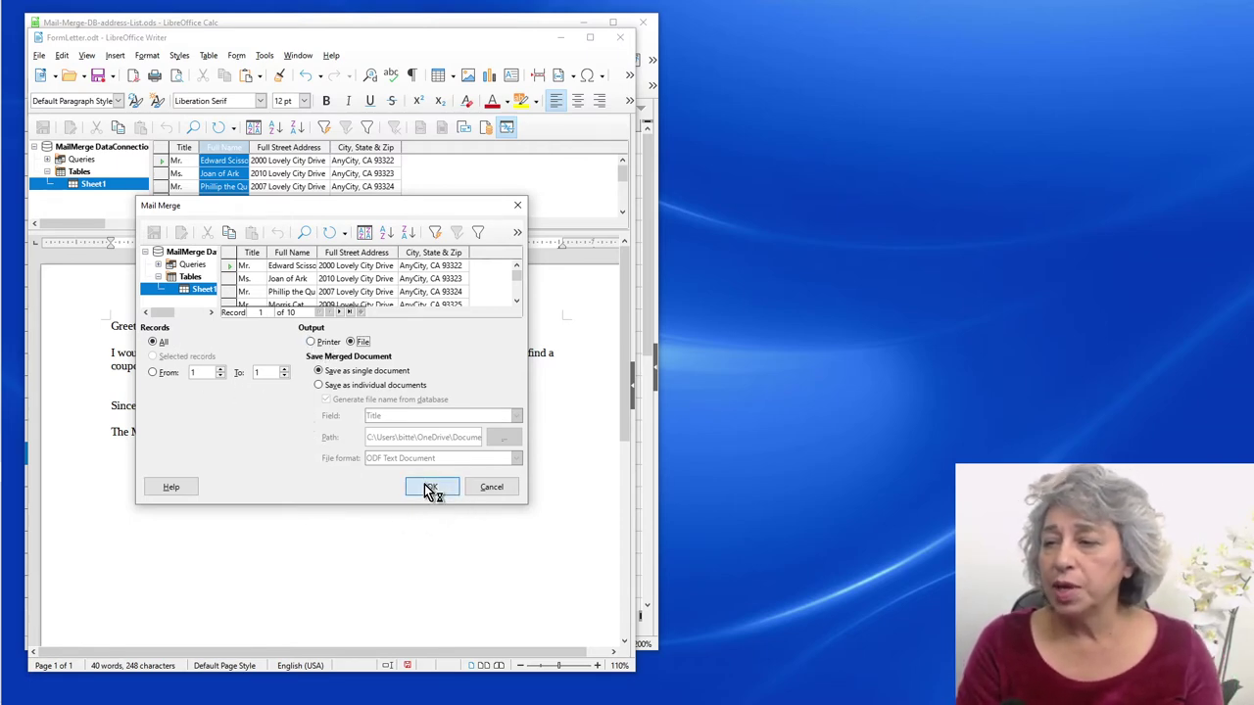
{"action": "left_click", "coordinate": [429, 487]}
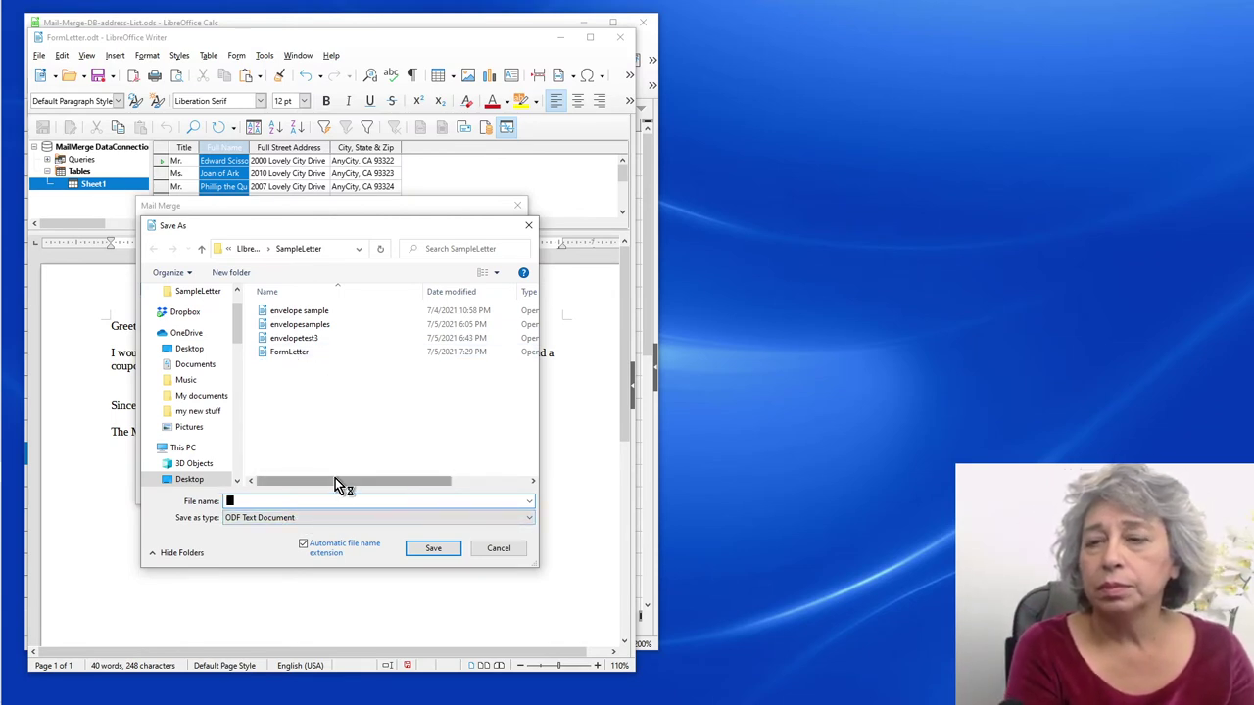
Save the merged document in the SampleLetter folder as Printingformletter
{"action": "type", "text": "P"}
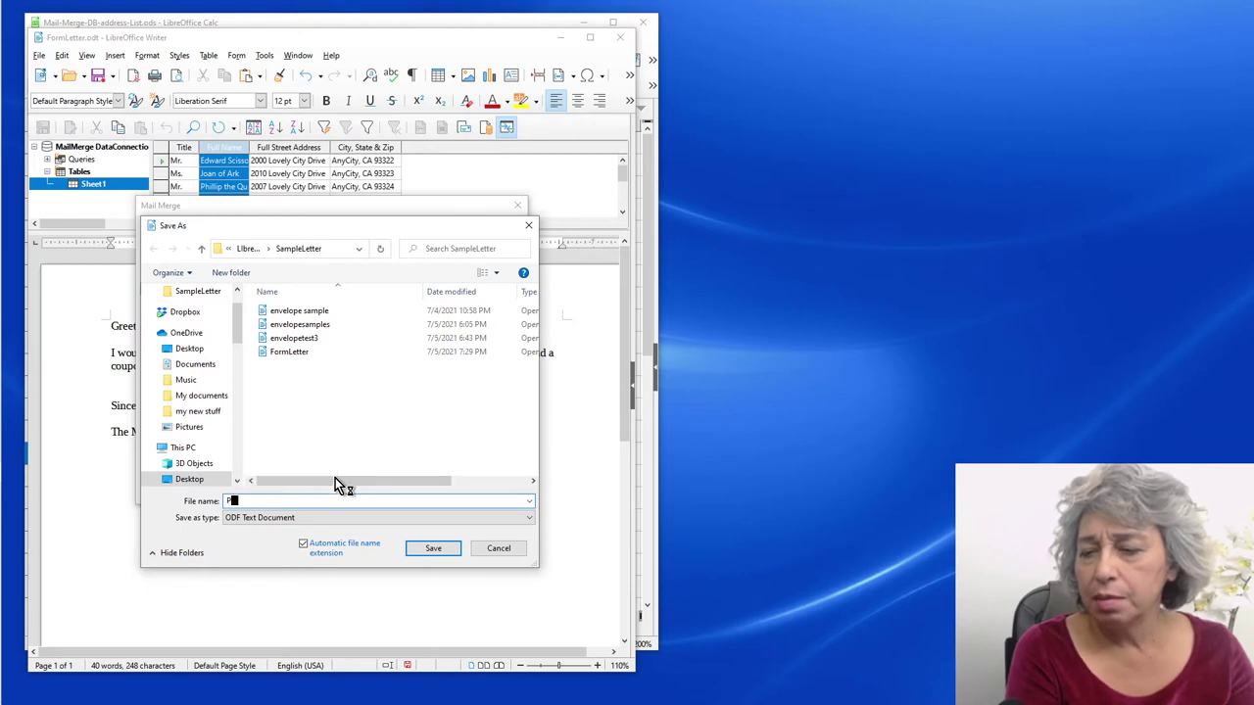
{"action": "type", "text": "rinting"}
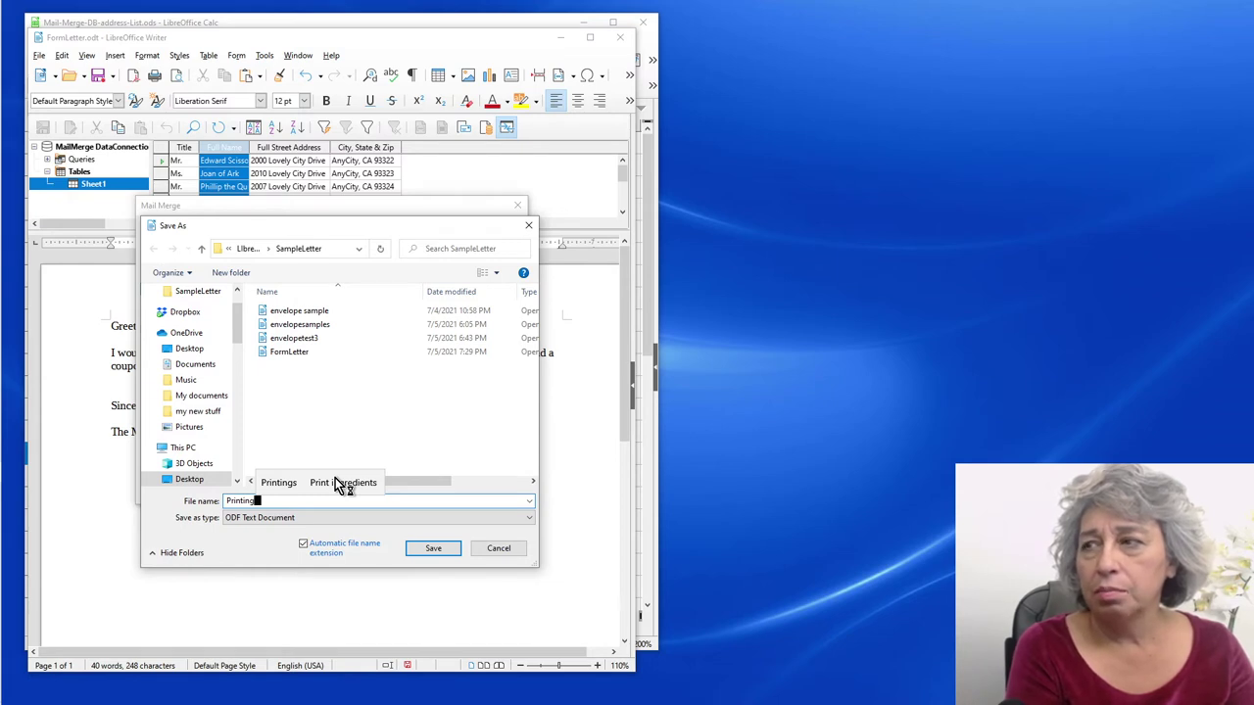
{"action": "type", "text": "form"}
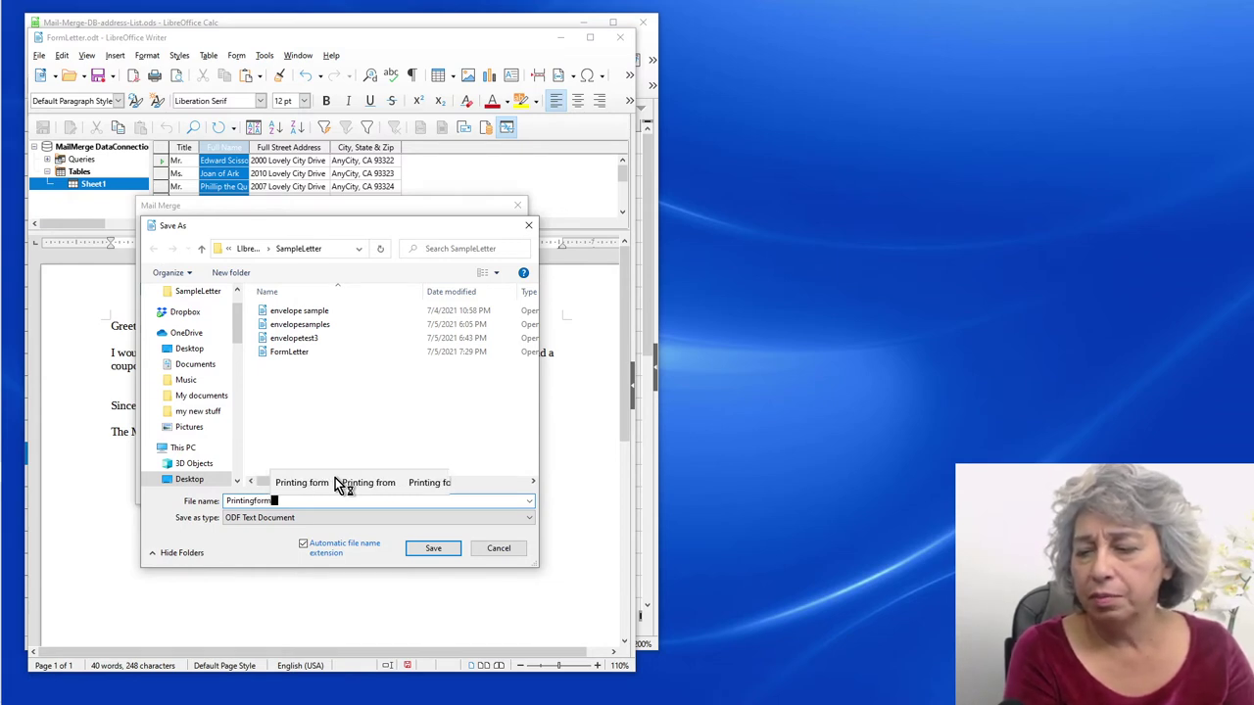
{"action": "type", "text": "lette"}
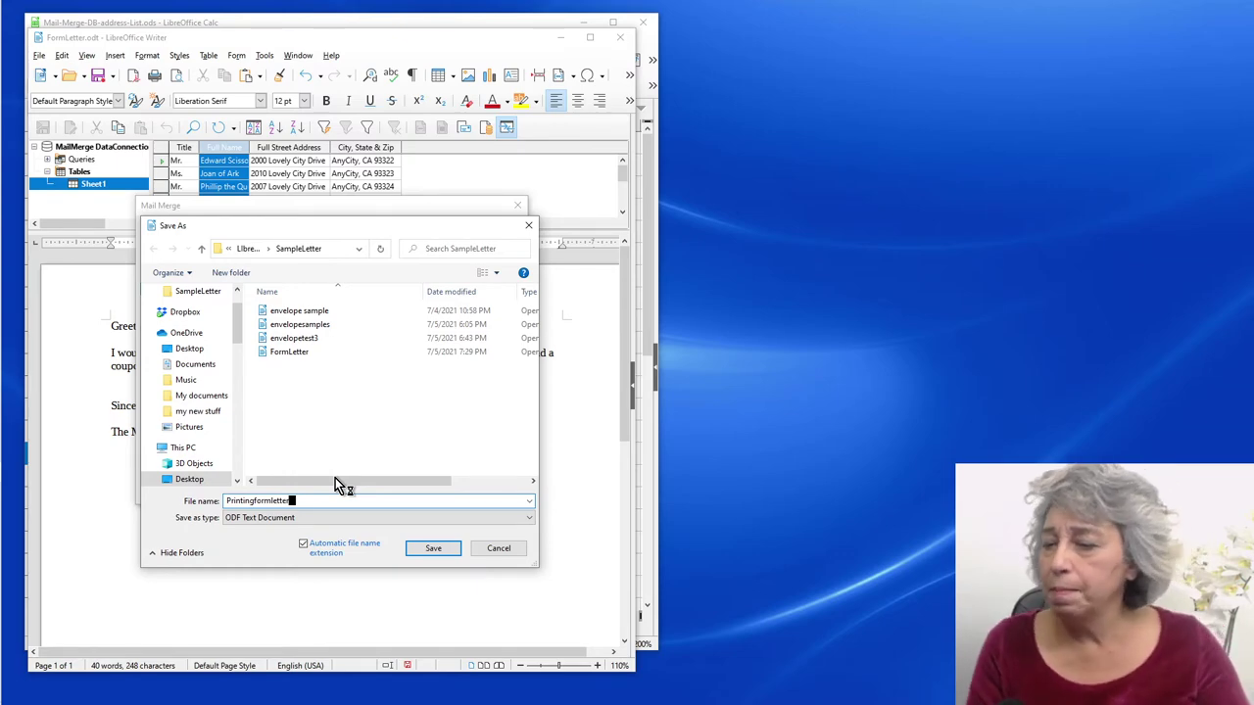
{"action": "type", "text": "r"}
{"action": "left_click", "coordinate": [428, 552]}
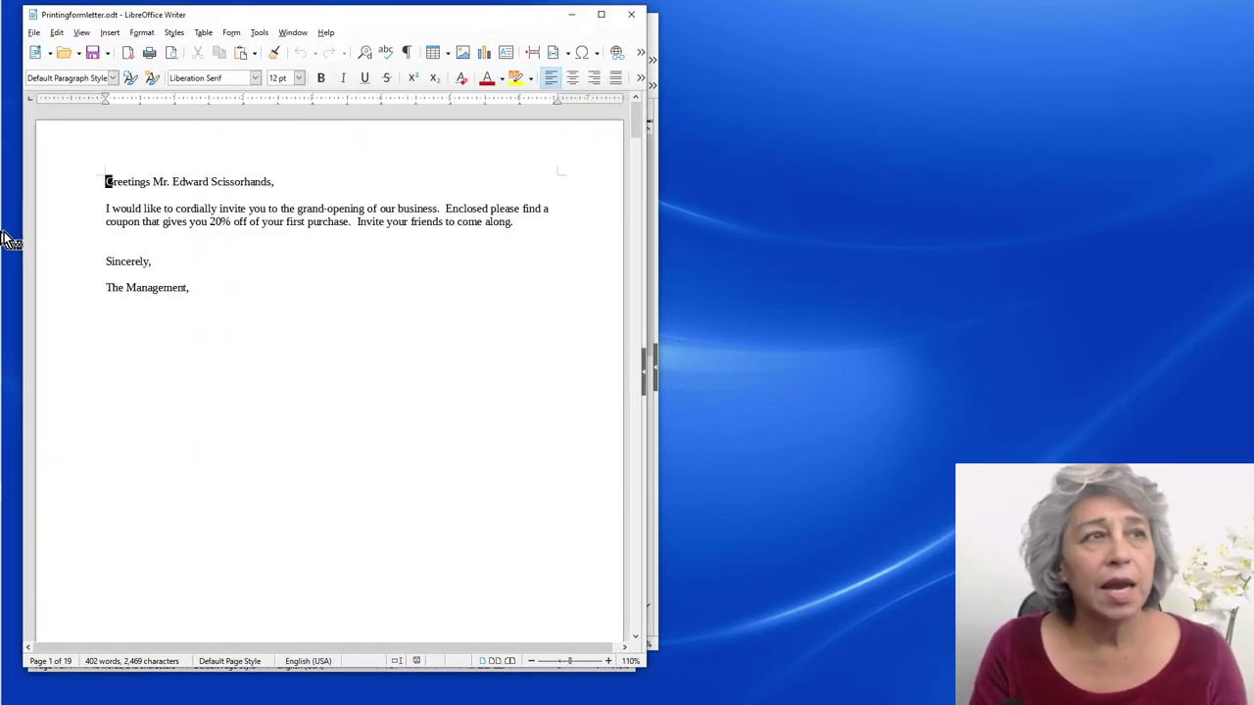
Examine the greetings and page layout of the individual letters in the merged document
{"action": "scroll", "coordinate": [225, 240], "scroll_direction": "down", "scroll_amount": 10}
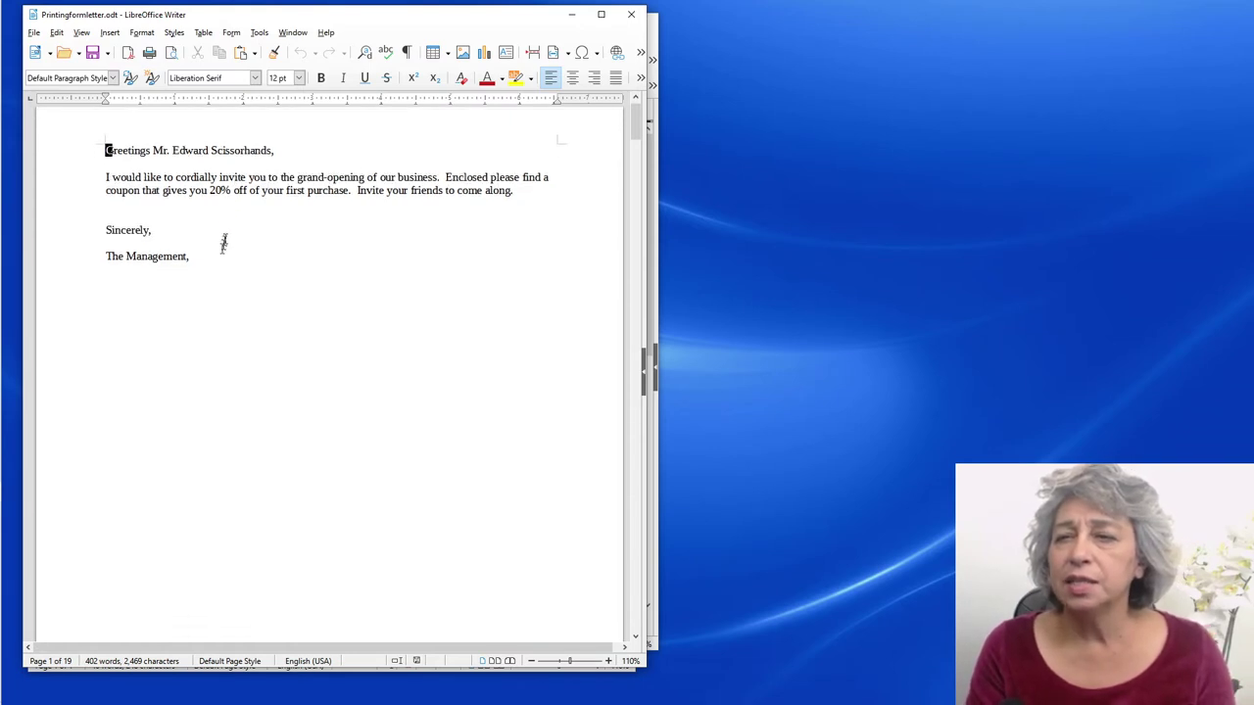
{"action": "scroll", "coordinate": [227, 311], "scroll_direction": "down", "scroll_amount": 5}
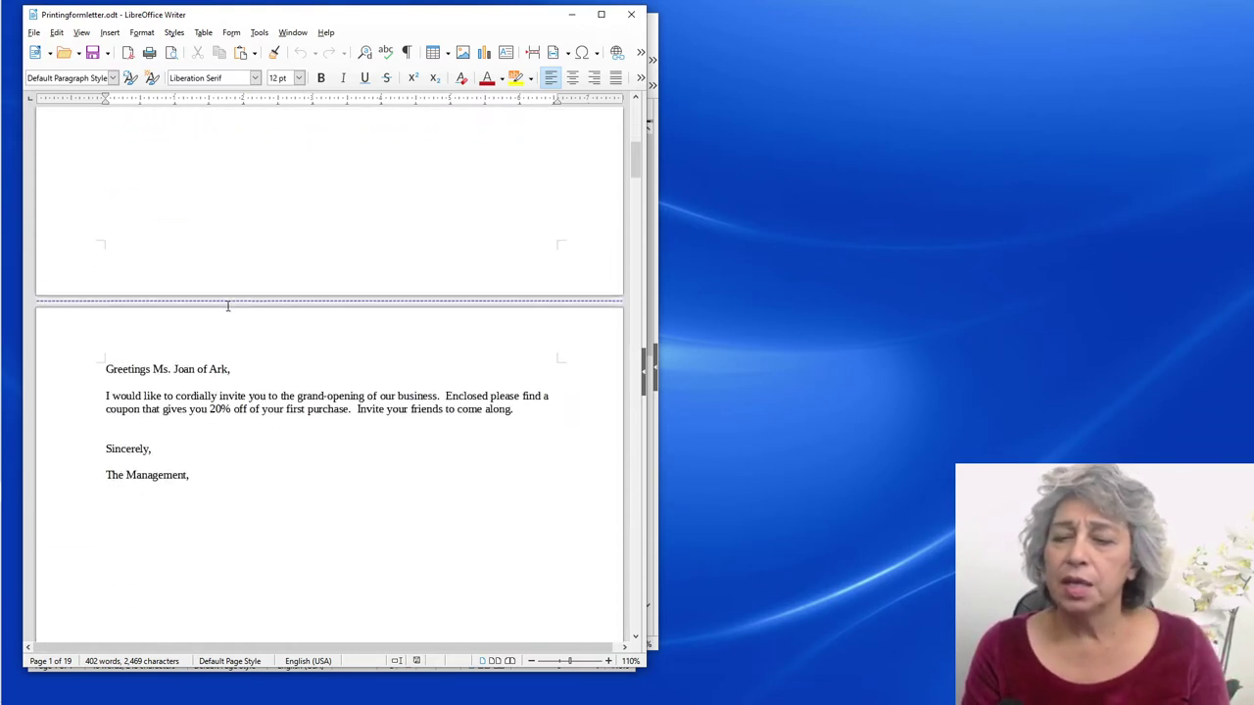
{"action": "scroll", "coordinate": [234, 320], "scroll_direction": "down", "scroll_amount": 15}
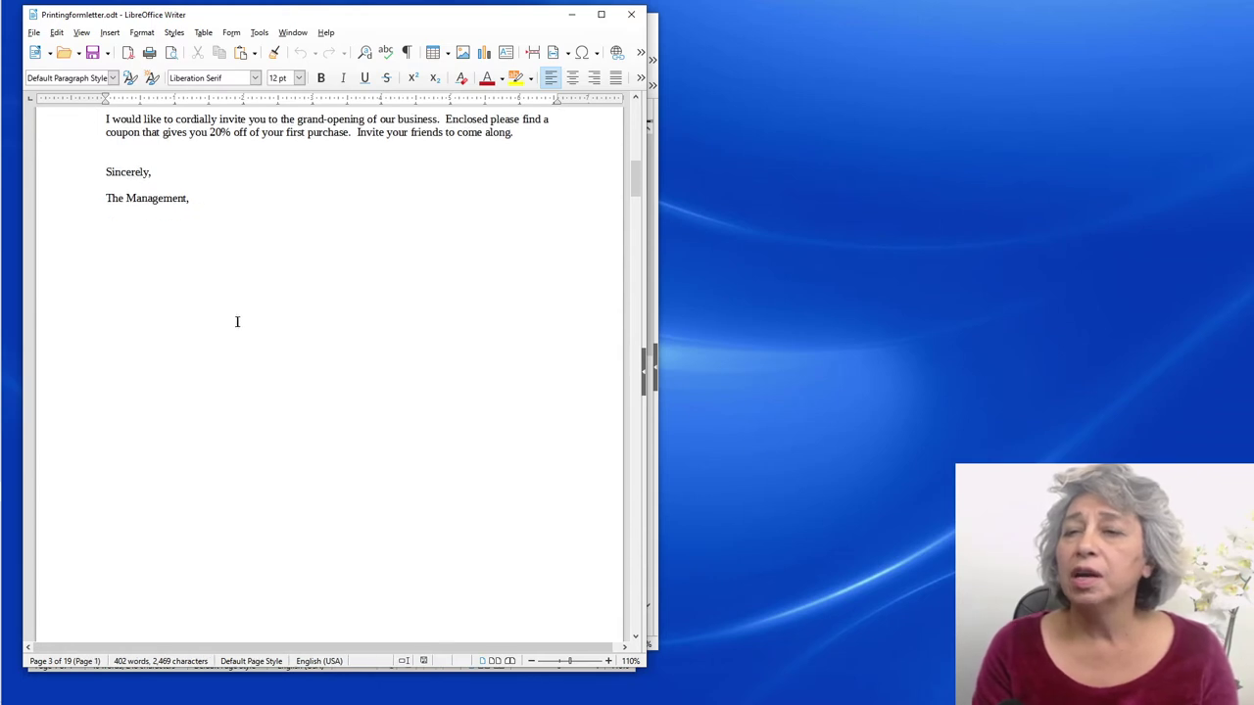
{"action": "scroll", "coordinate": [260, 316], "scroll_direction": "down", "scroll_amount": 7}
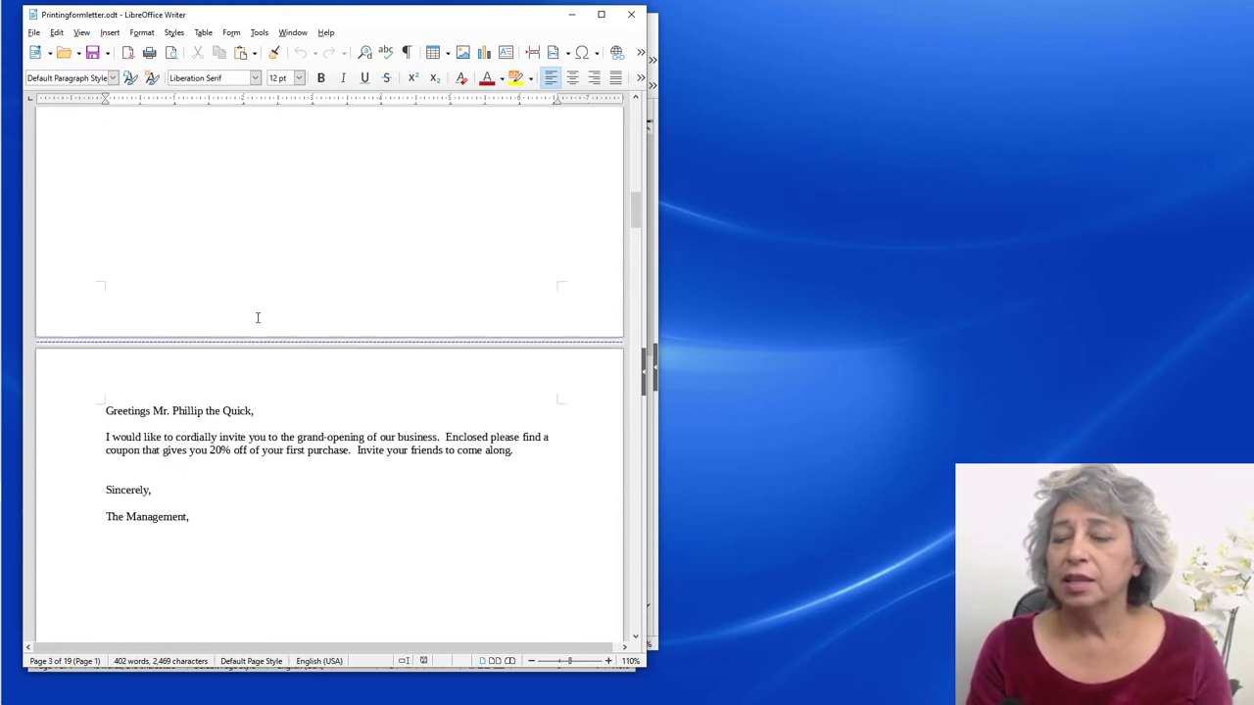
{"action": "scroll", "coordinate": [264, 314], "scroll_direction": "down", "scroll_amount": 2}
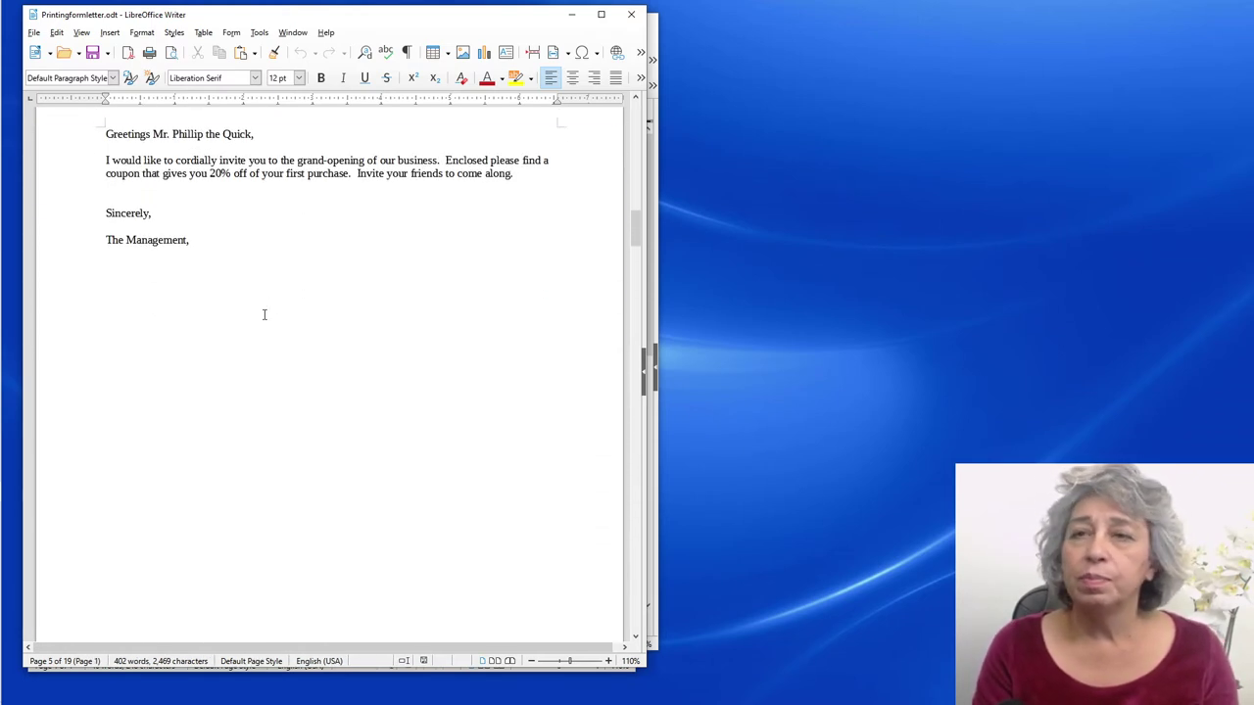
{"action": "scroll", "coordinate": [265, 316], "scroll_direction": "up", "scroll_amount": 6}
{"action": "scroll", "coordinate": [265, 323], "scroll_direction": "up", "scroll_amount": 6}
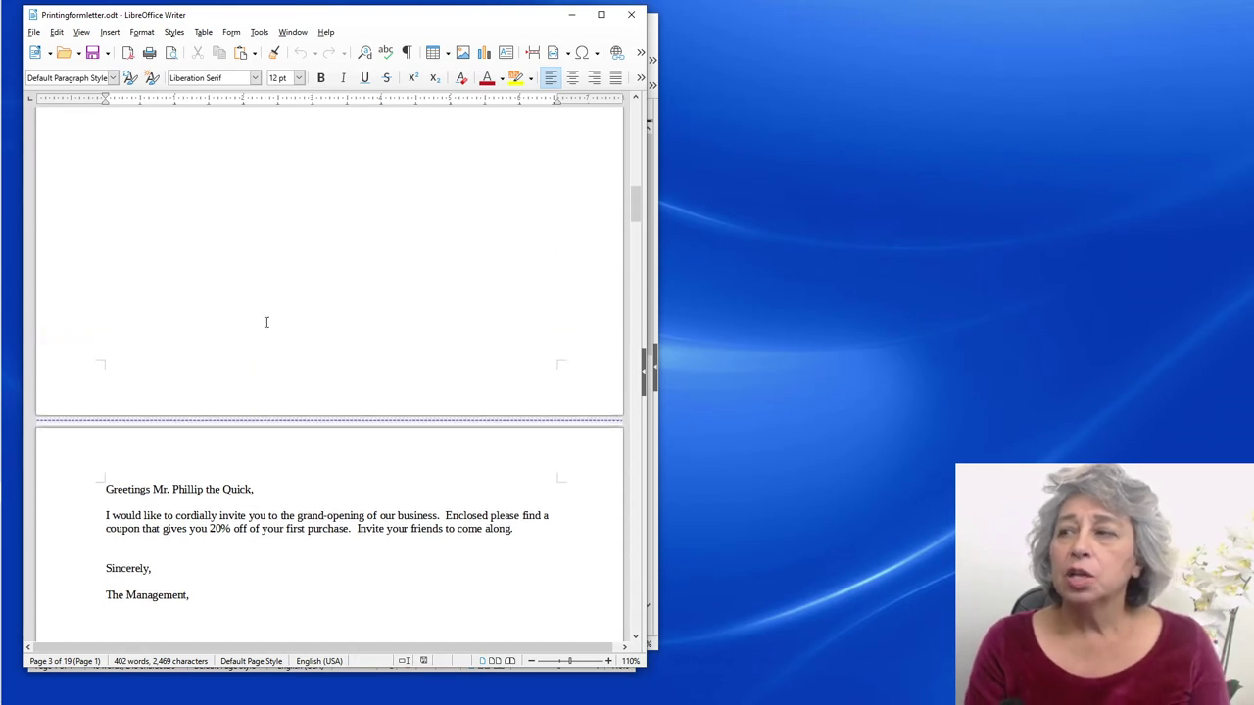
{"action": "scroll", "coordinate": [303, 350], "scroll_direction": "down", "scroll_amount": 10}
{"action": "scroll", "coordinate": [307, 347], "scroll_direction": "up", "scroll_amount": 8}
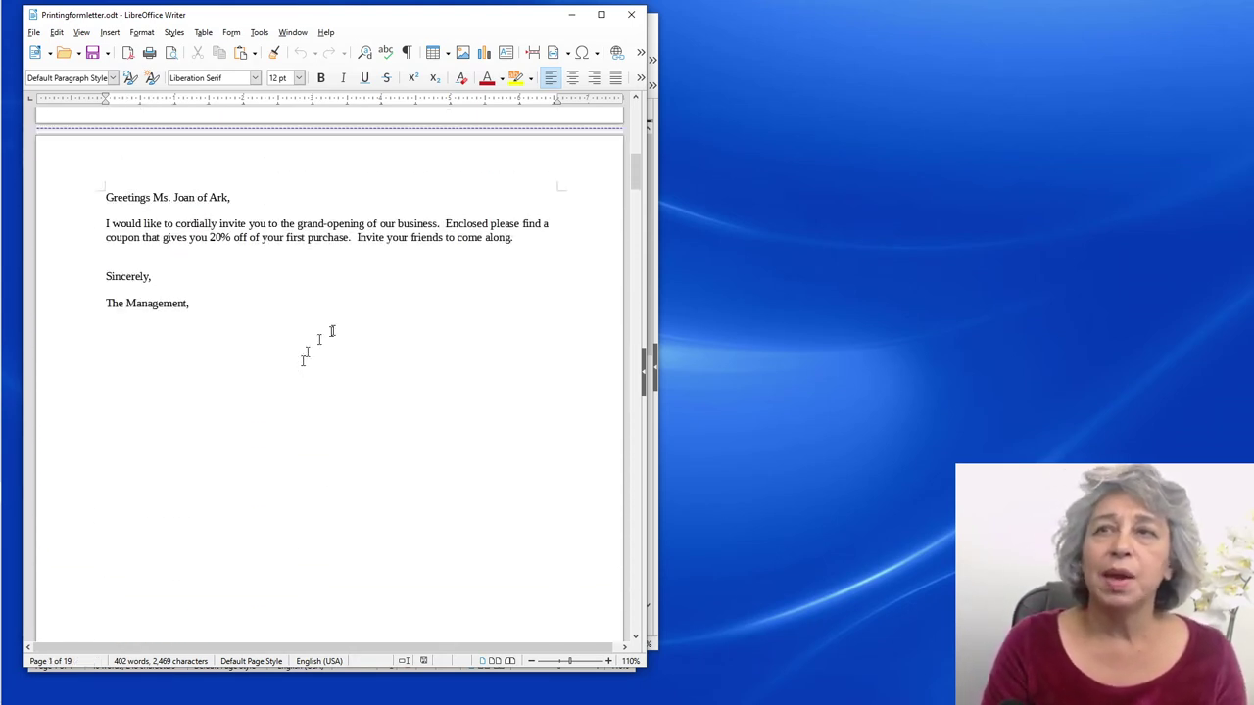
{"action": "scroll", "coordinate": [225, 230], "scroll_direction": "up", "scroll_amount": 4}
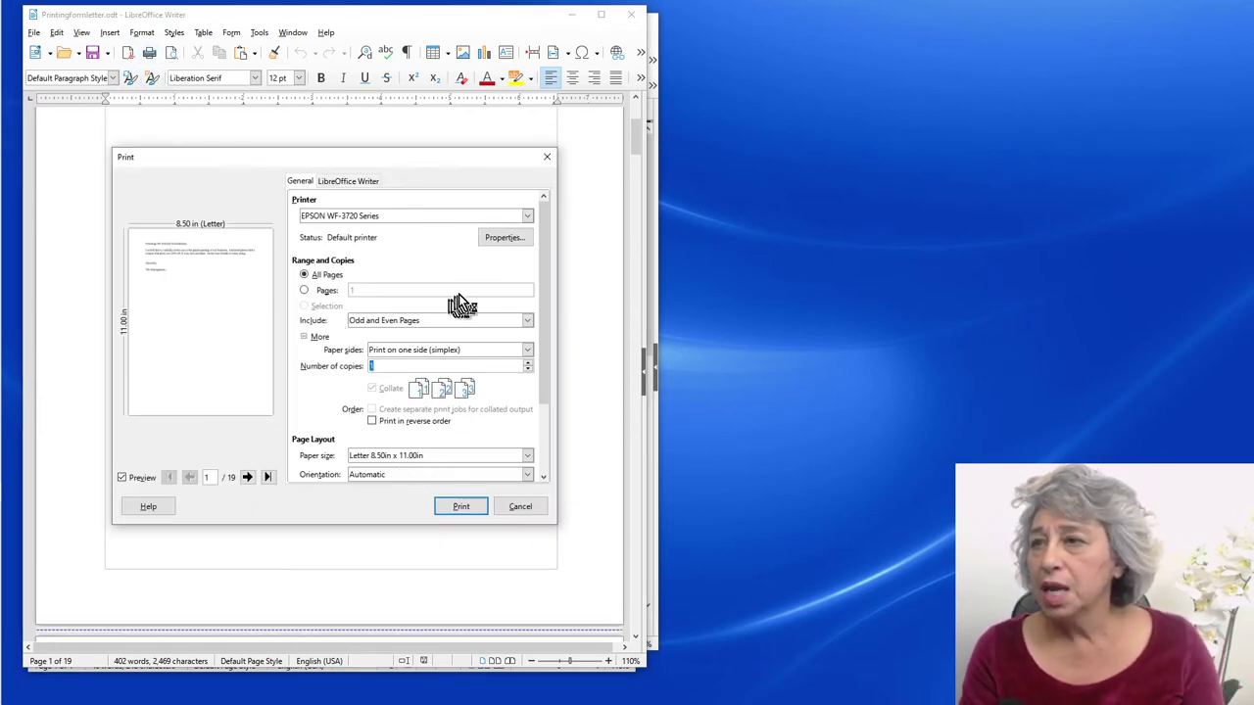
Review the Writer print options and print all pages of the merged letters with the PrimoPDF printer
{"action": "left_click", "coordinate": [348, 182]}
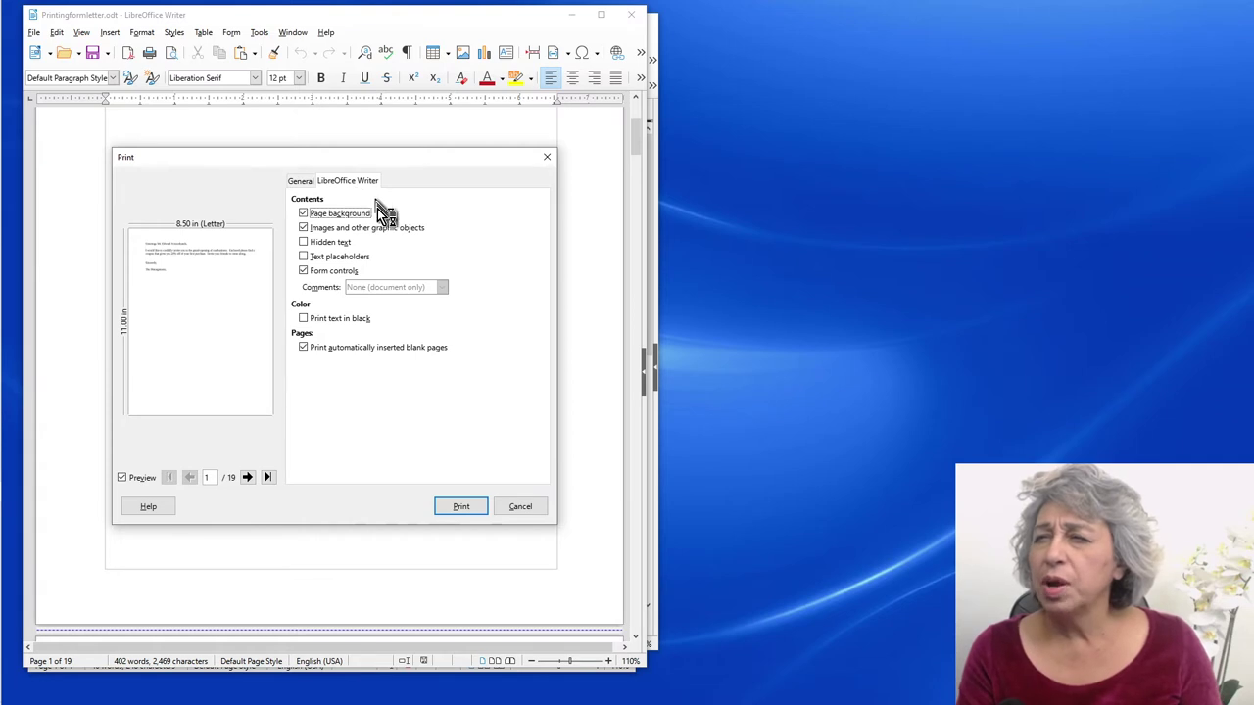
{"action": "left_click", "coordinate": [300, 180]}
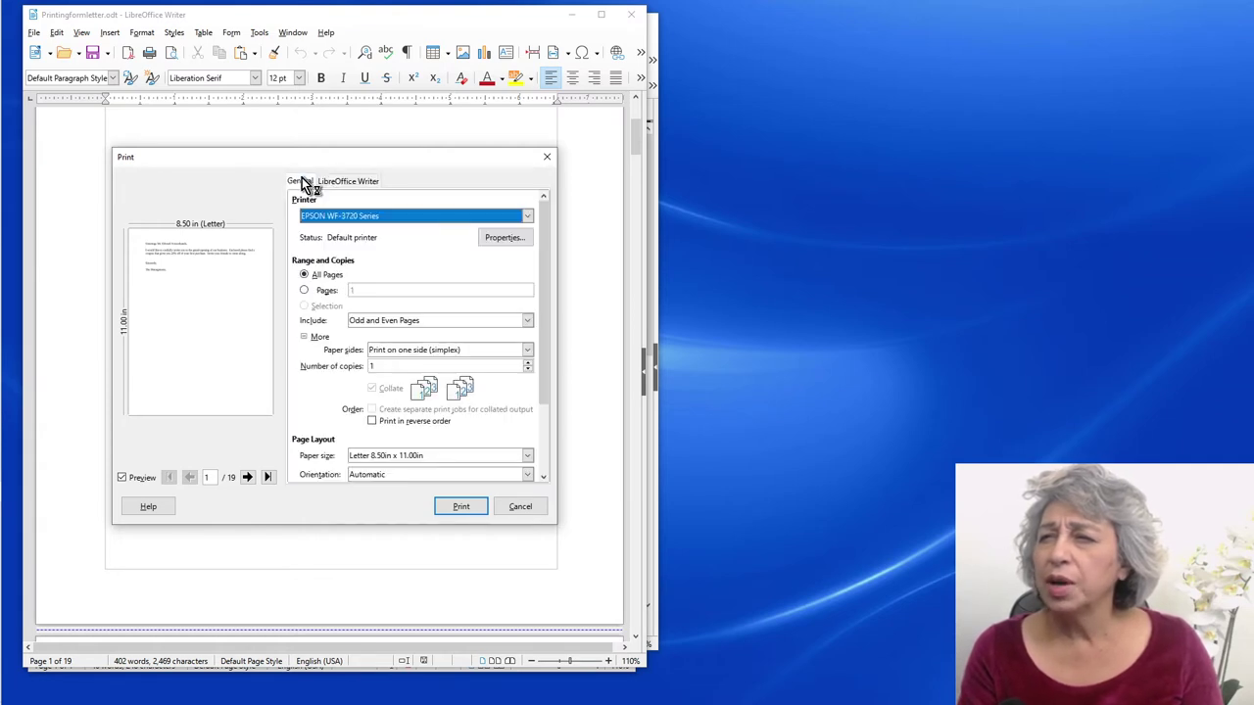
{"action": "left_click", "coordinate": [526, 217]}
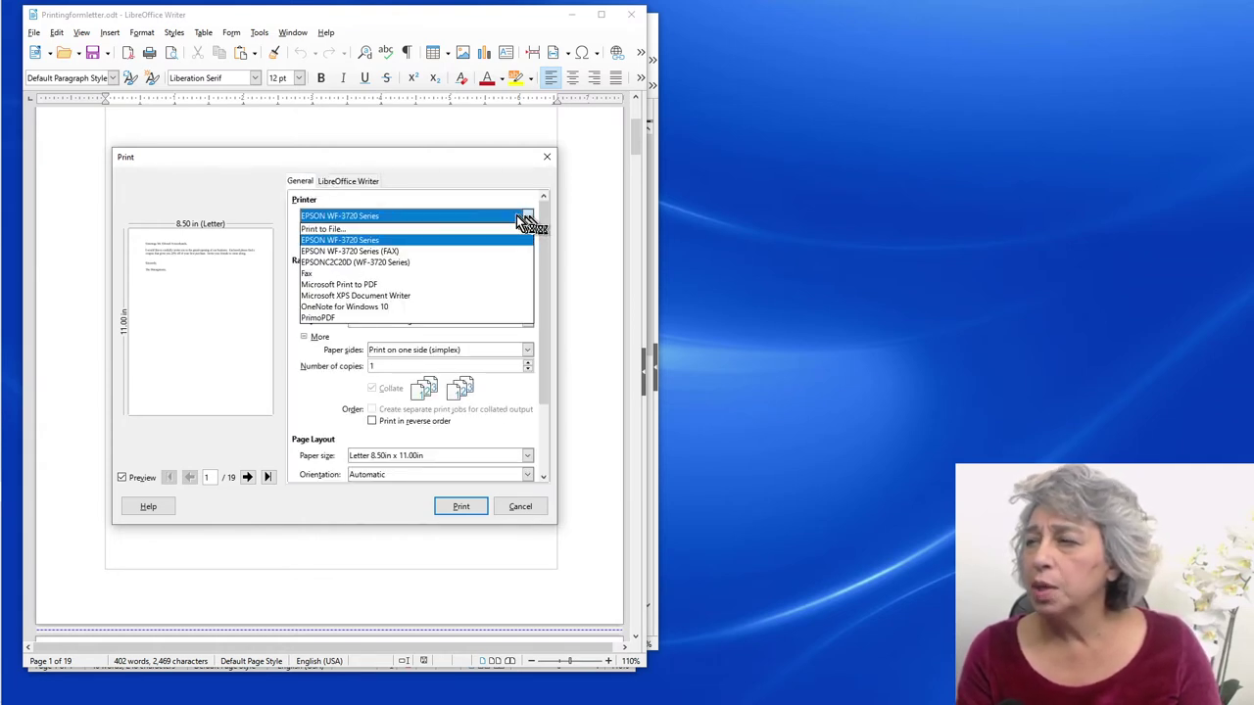
{"action": "left_click", "coordinate": [360, 318]}
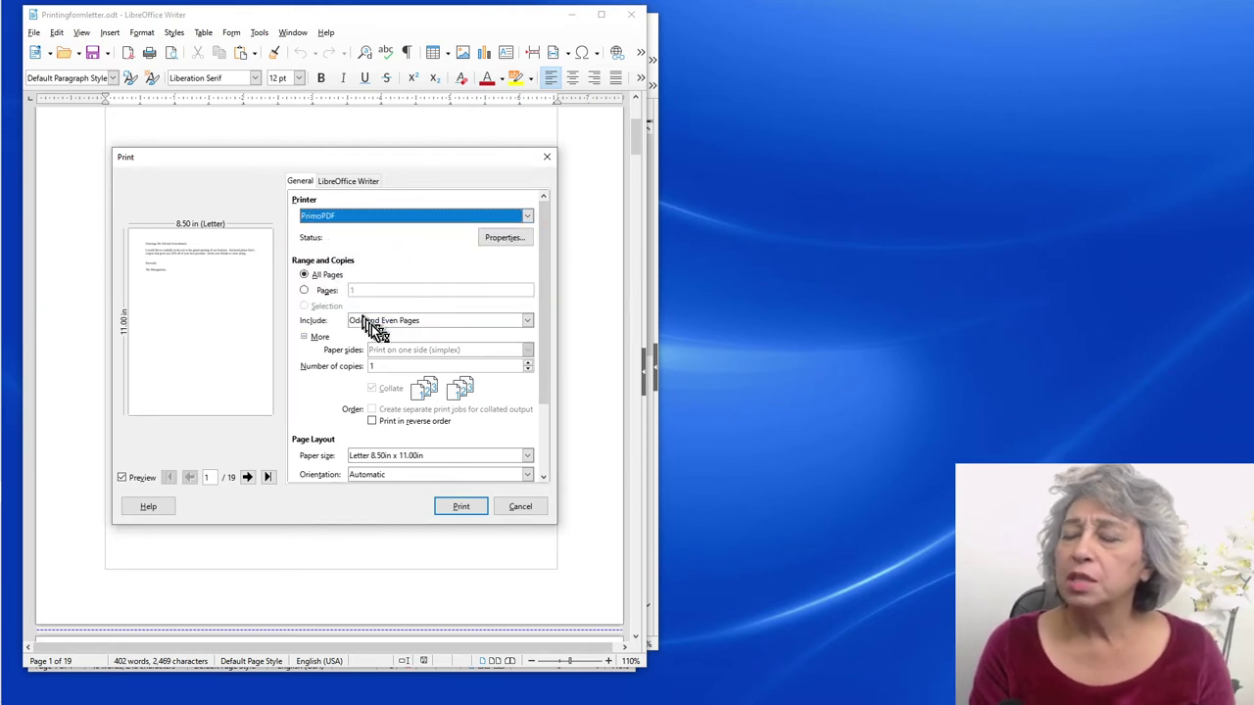
{"action": "left_click", "coordinate": [460, 508]}
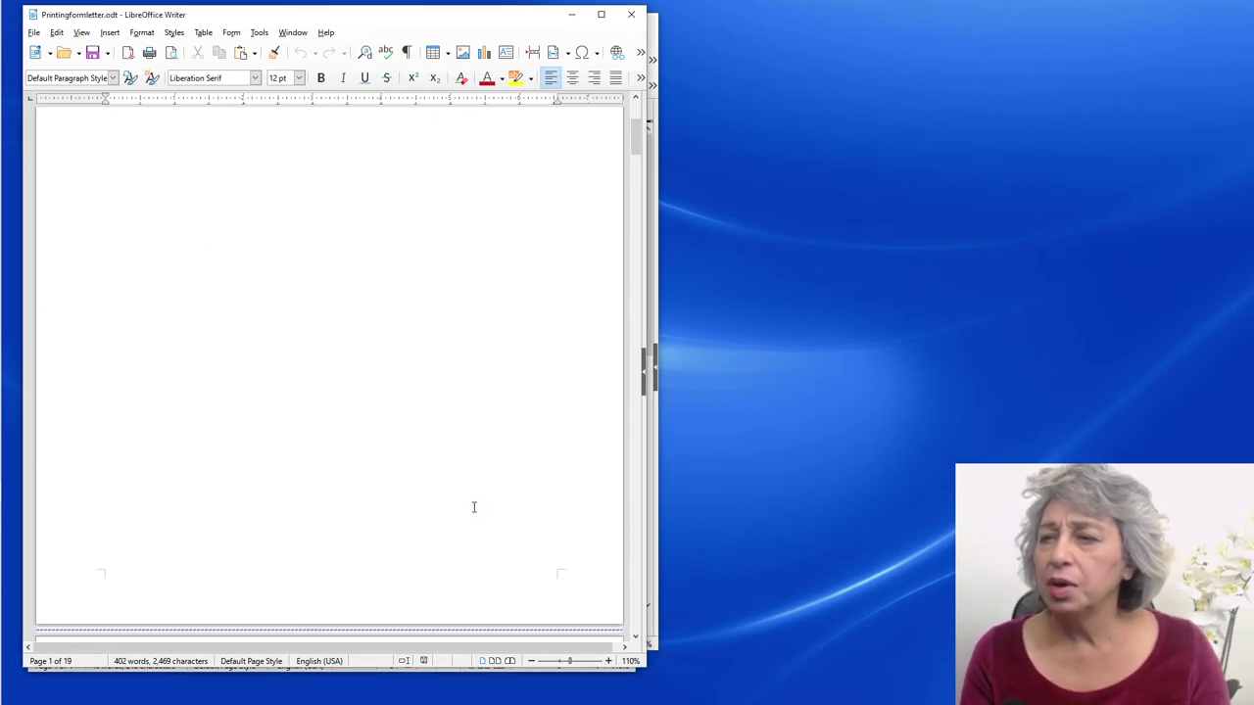
Create the PDF and save it in the SampleLetter folder as Printingformletter
{"action": "left_click_drag", "start_coordinate": [546, 232], "coordinate": [218, 104]}
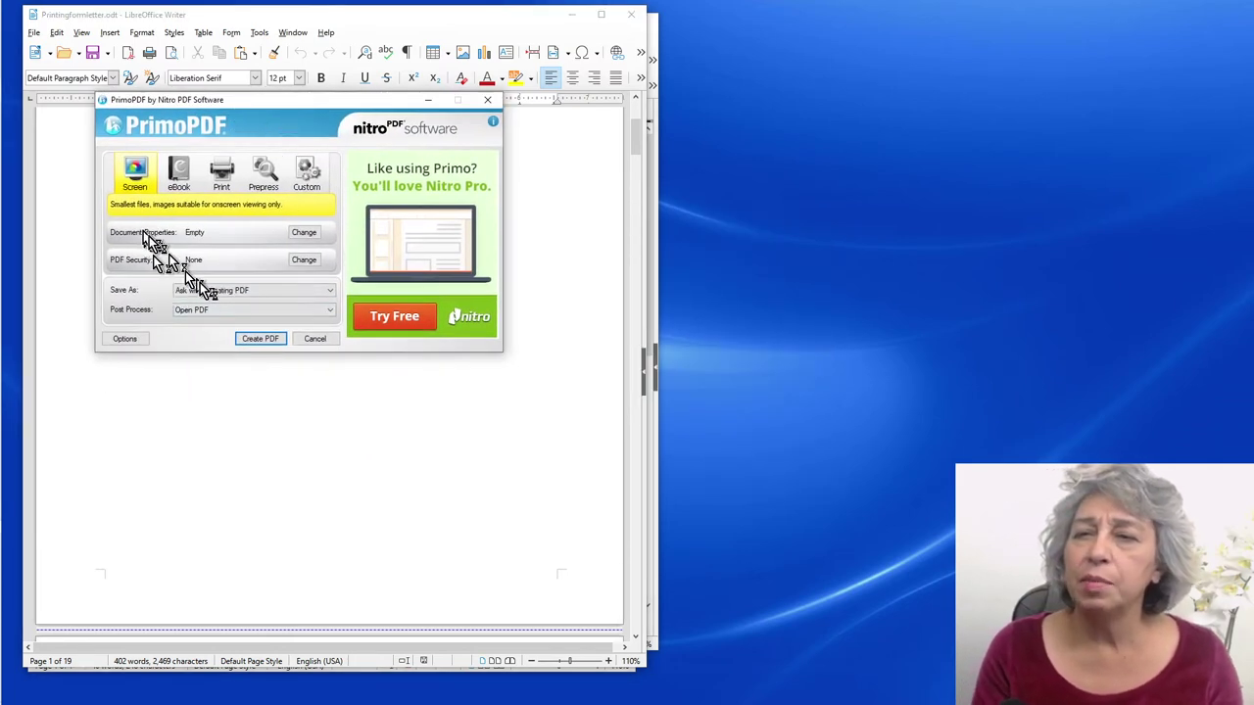
{"action": "left_click", "coordinate": [270, 340]}
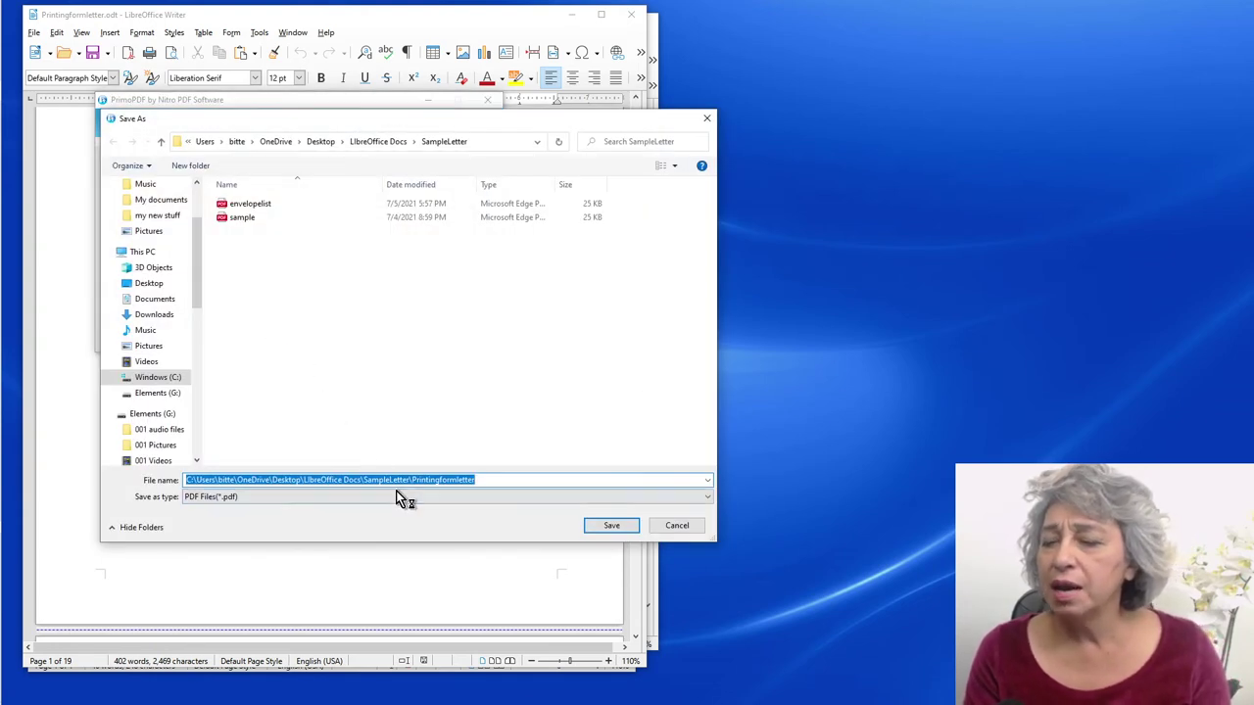
{"action": "left_click", "coordinate": [492, 479]}
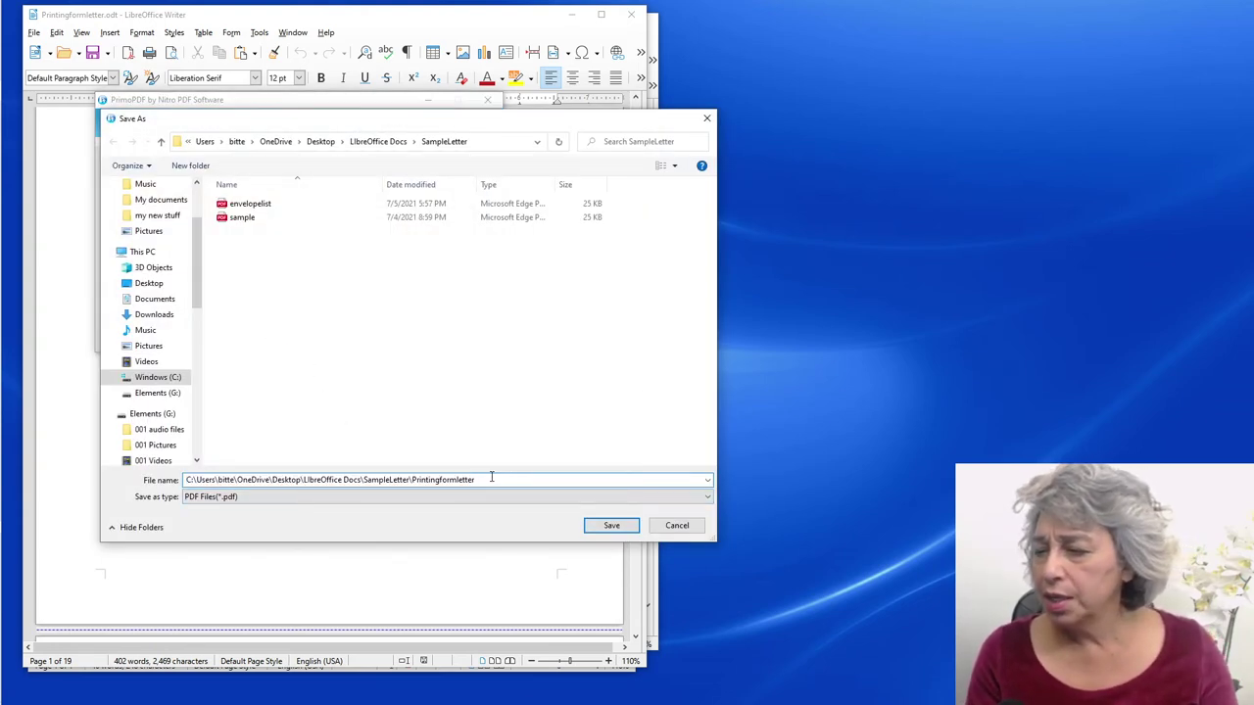
{"action": "left_click", "coordinate": [611, 526]}
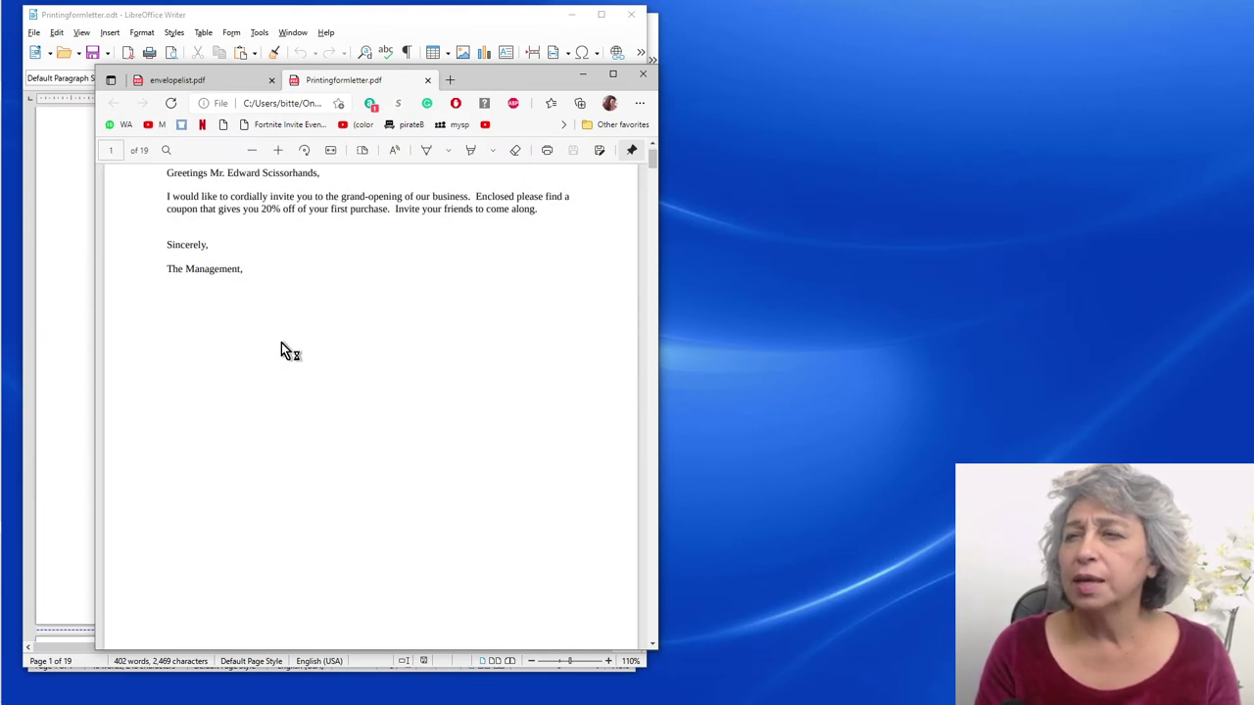
Check the letters and the pages between them in Printingformletter.pdf, then close the PDF viewer
{"action": "scroll", "coordinate": [285, 348], "scroll_direction": "down", "scroll_amount": 5}
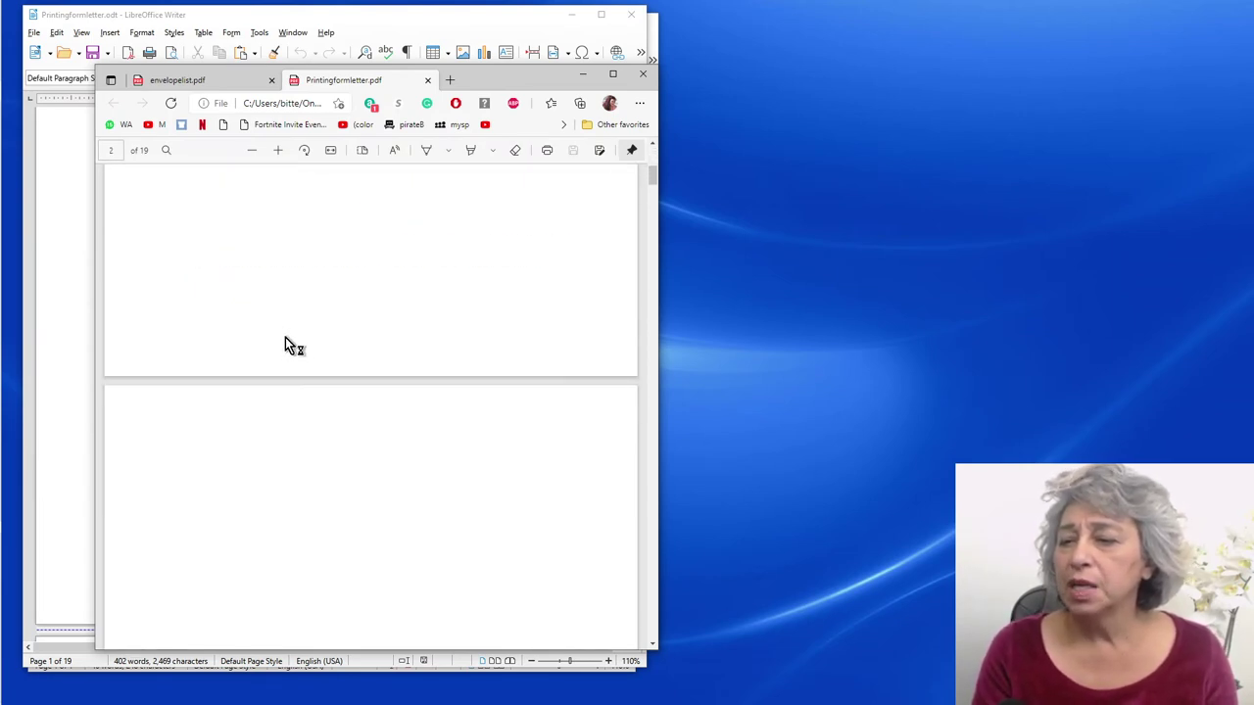
{"action": "scroll", "coordinate": [285, 349], "scroll_direction": "down", "scroll_amount": 5}
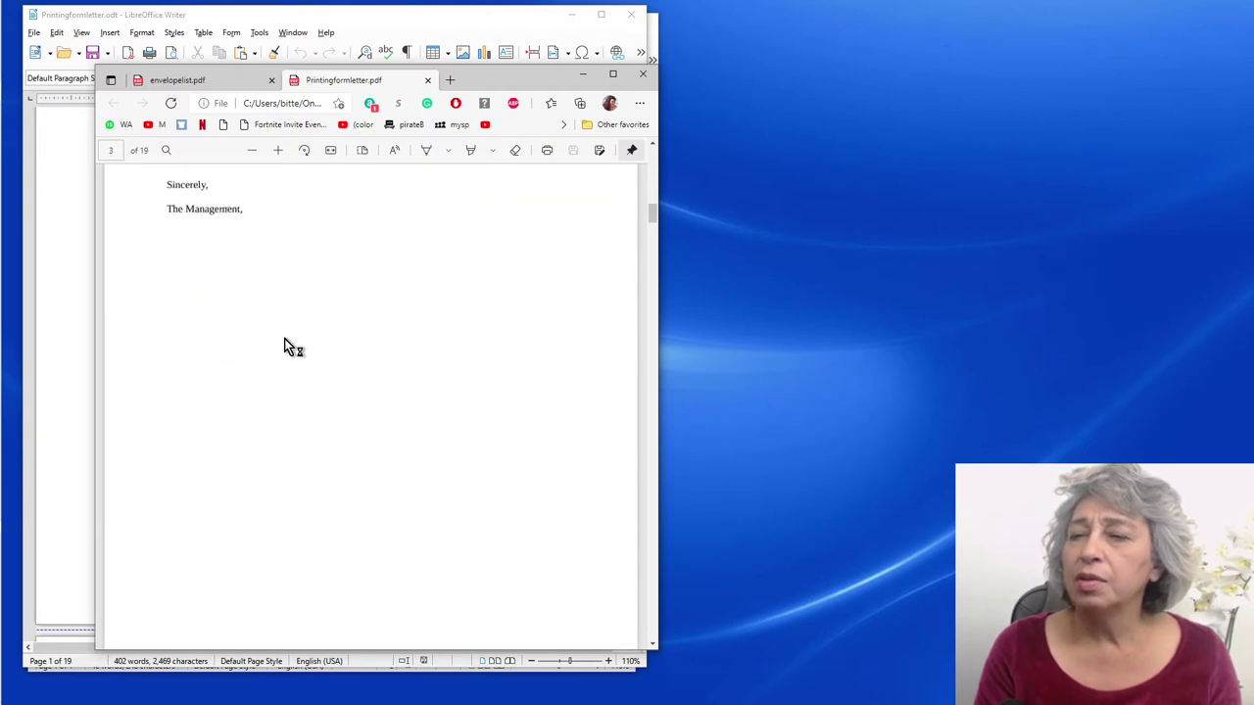
{"action": "scroll", "coordinate": [283, 342], "scroll_direction": "up", "scroll_amount": 2}
{"action": "scroll", "coordinate": [283, 341], "scroll_direction": "down", "scroll_amount": 5}
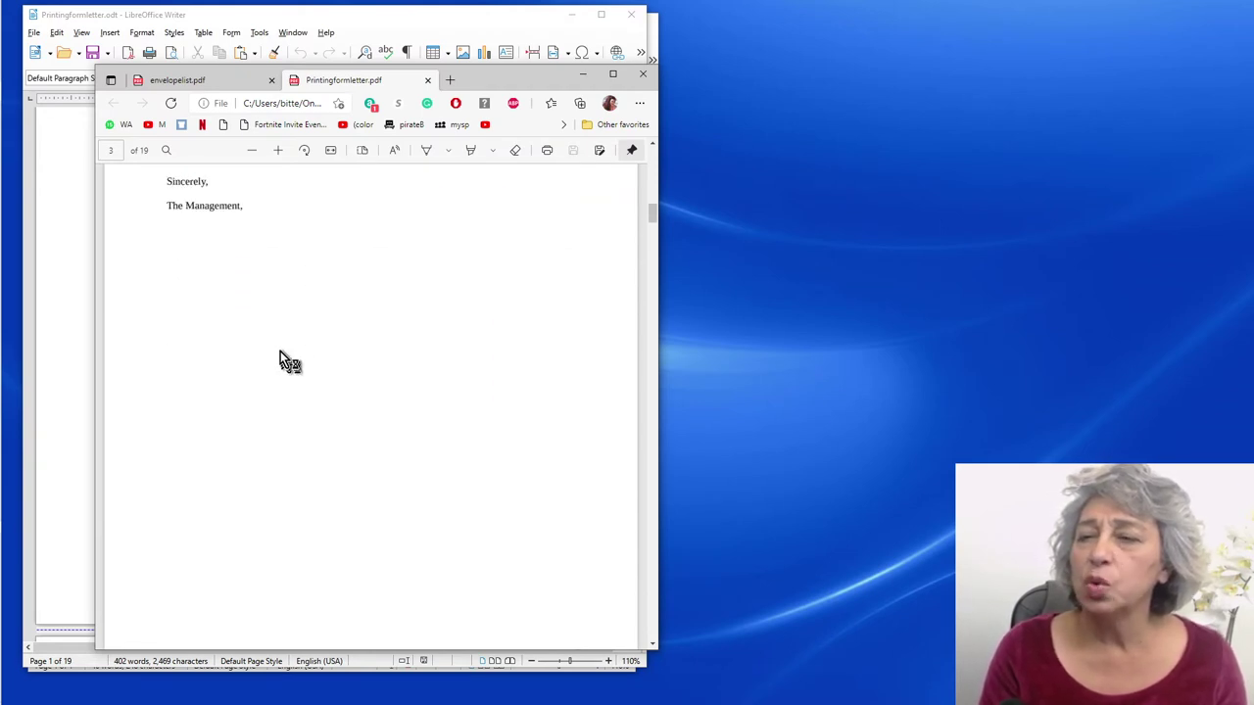
{"action": "scroll", "coordinate": [280, 349], "scroll_direction": "up", "scroll_amount": 8}
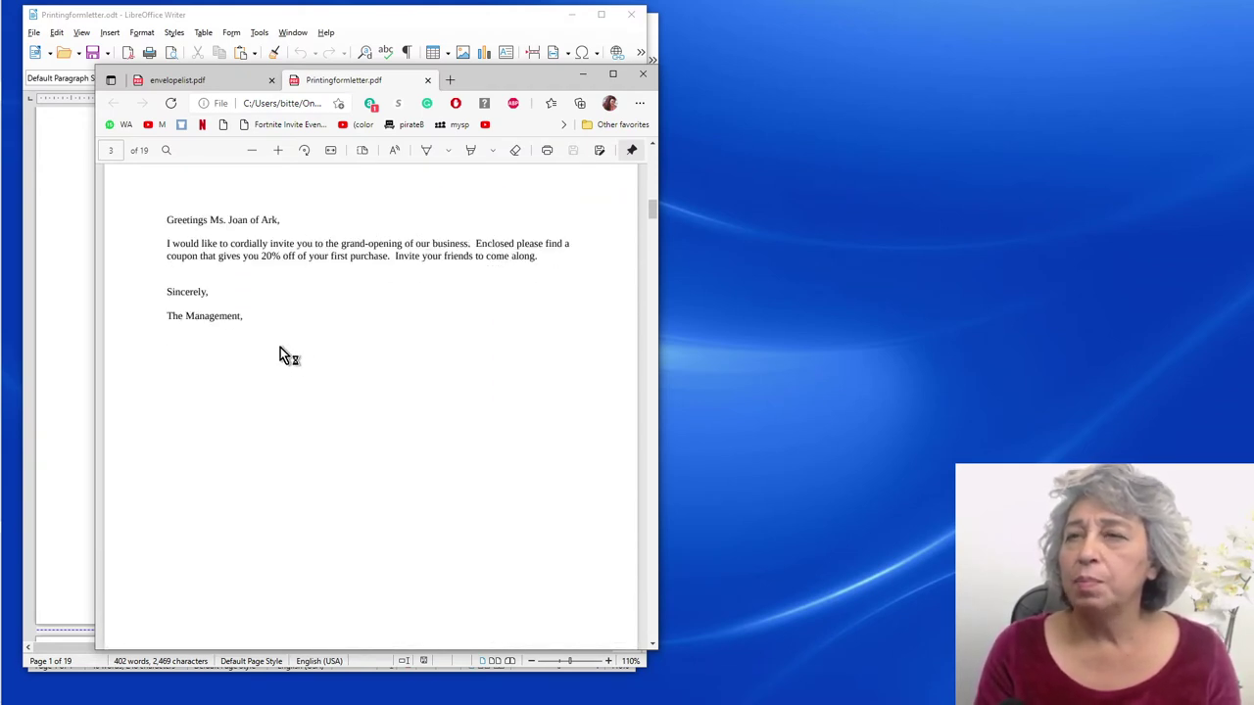
{"action": "scroll", "coordinate": [280, 360], "scroll_direction": "up", "scroll_amount": 8}
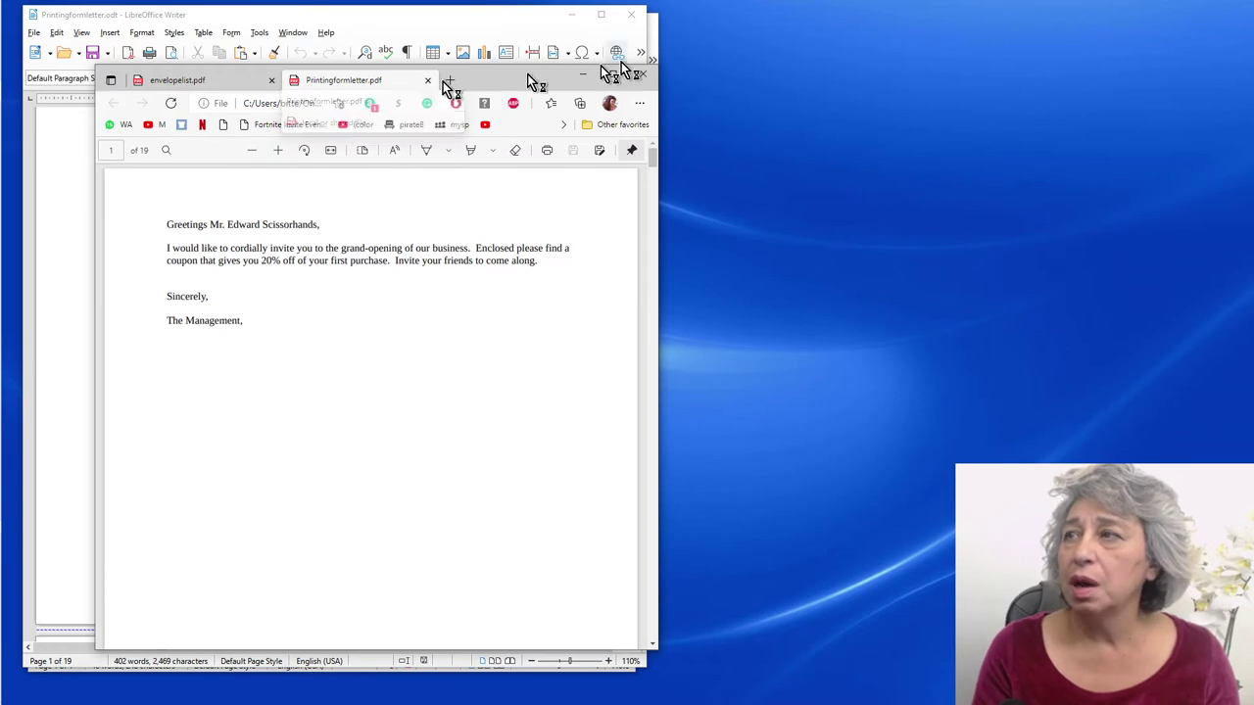
{"action": "left_click", "coordinate": [648, 76]}
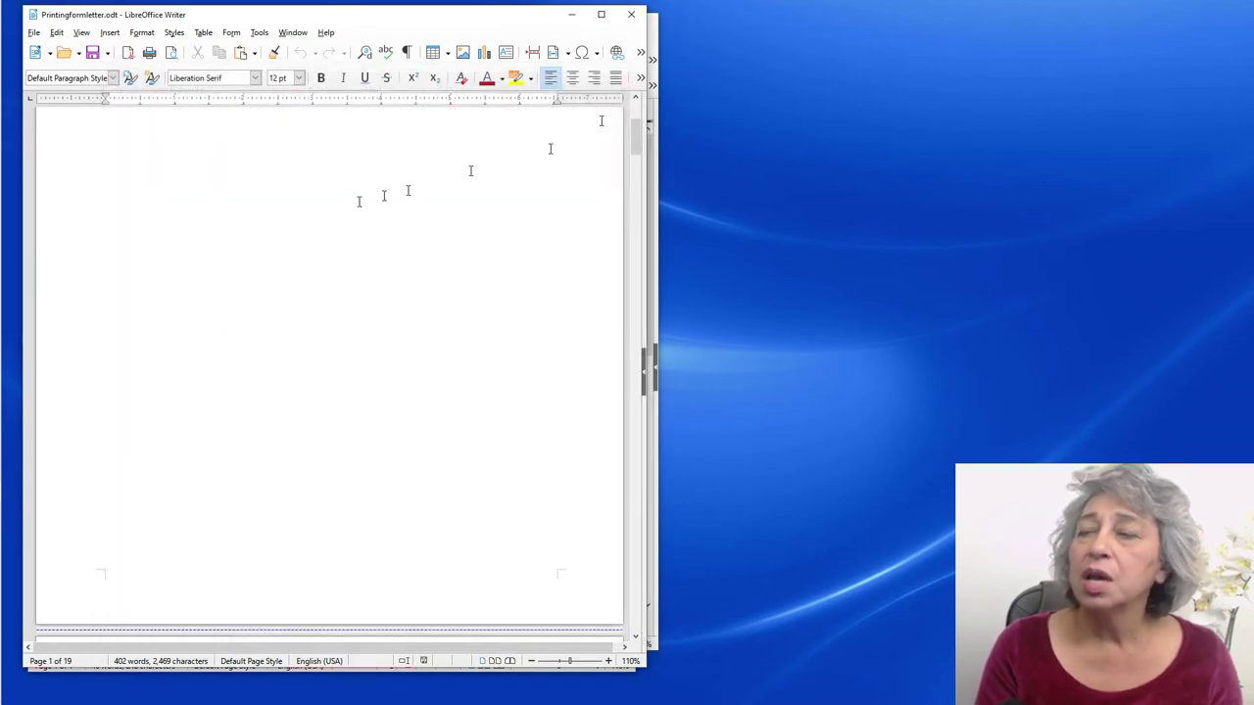
Open the program options and review the print settings for LibreOffice Writer
{"action": "left_click", "coordinate": [258, 32]}
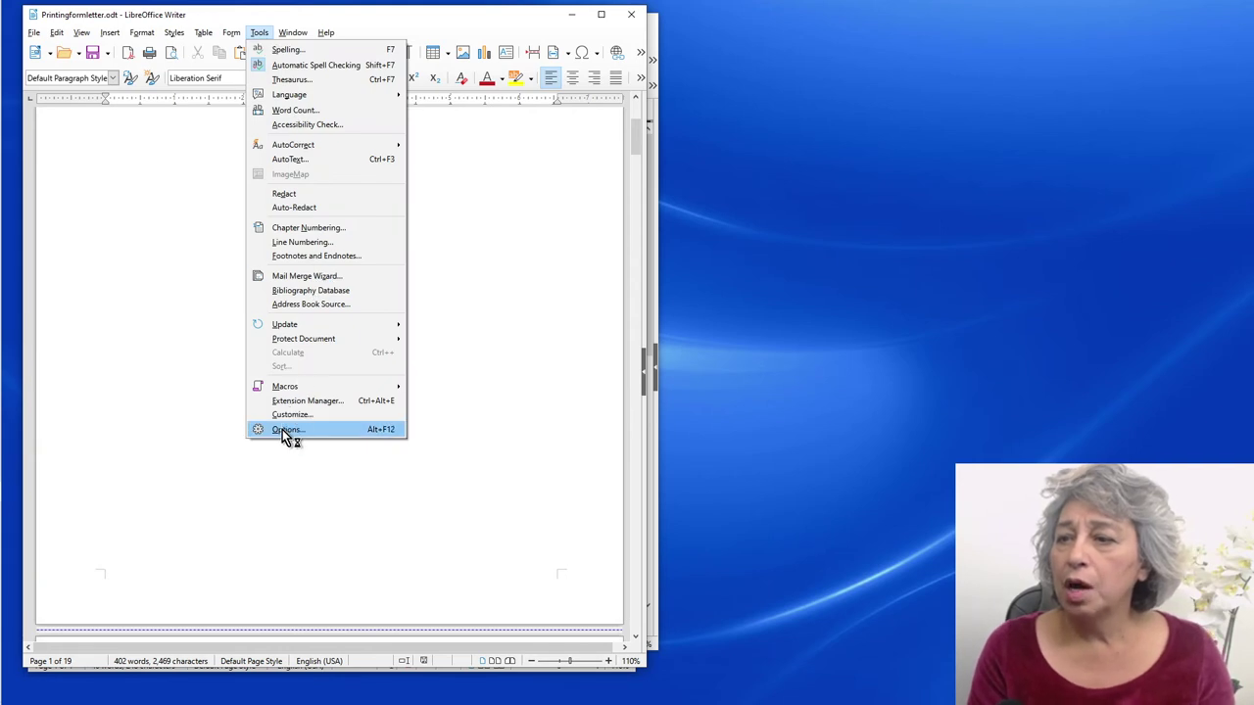
{"action": "left_click", "coordinate": [286, 430]}
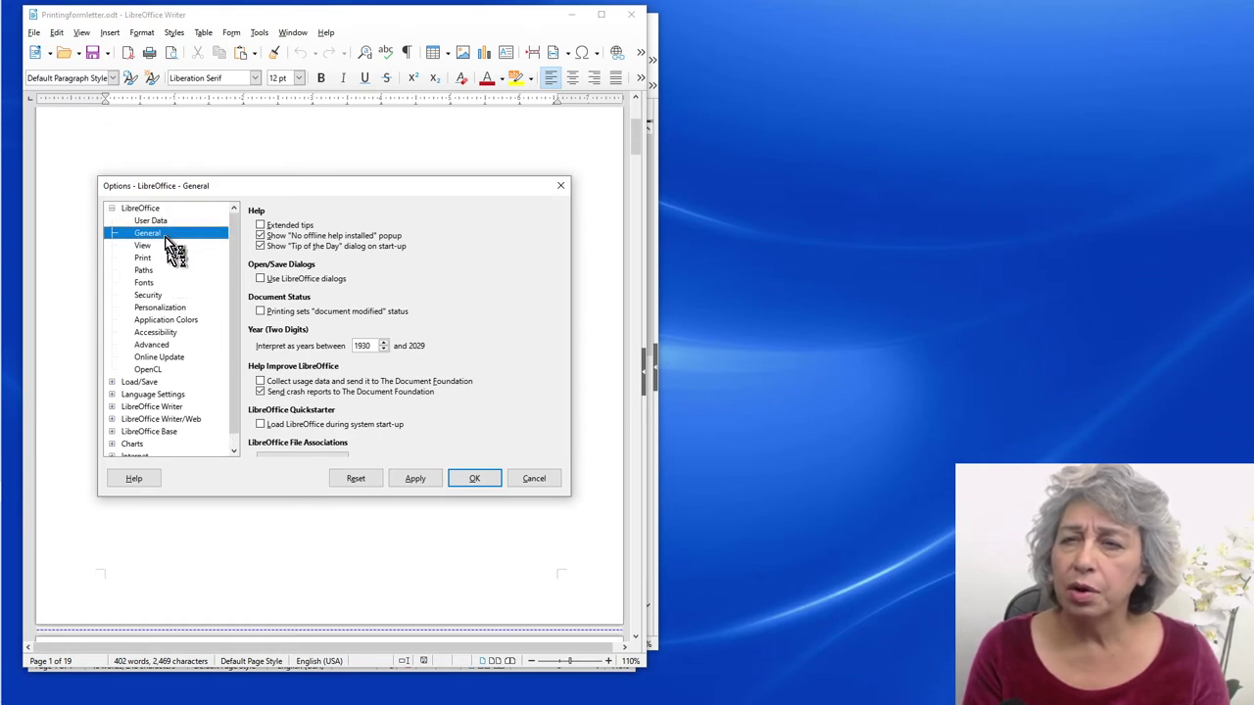
{"action": "left_click", "coordinate": [147, 209]}
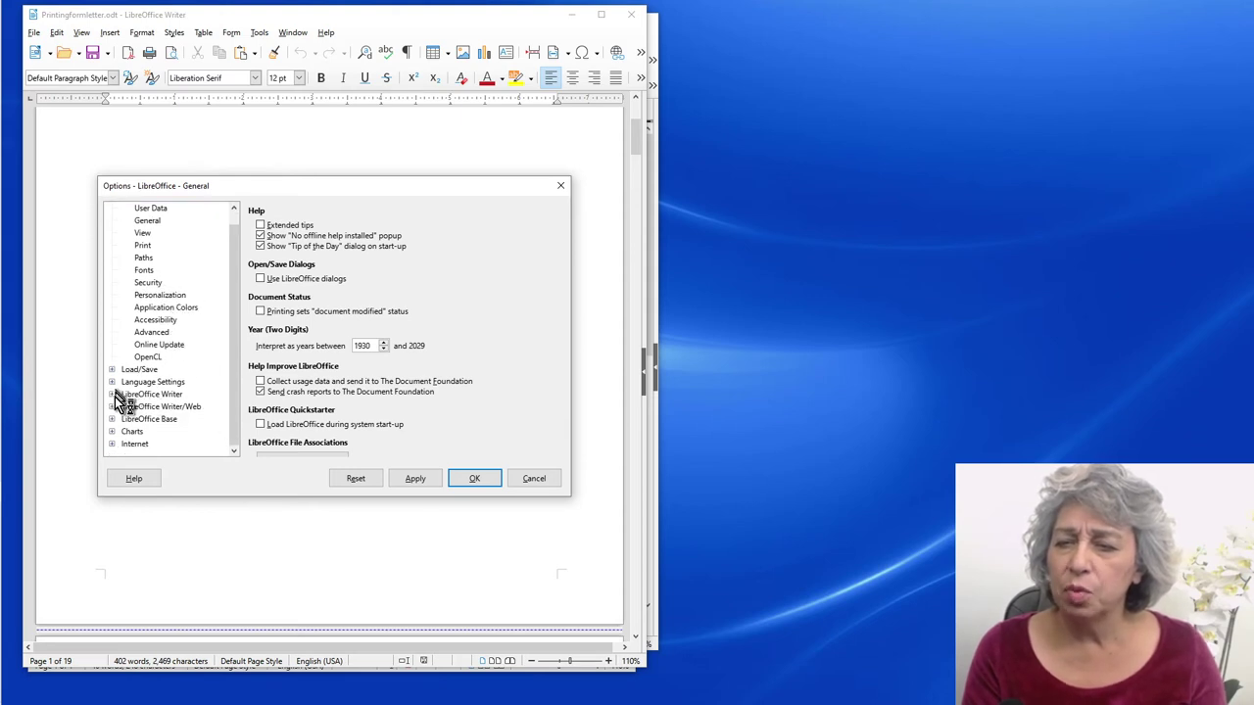
{"action": "left_click", "coordinate": [111, 394]}
{"action": "scroll", "coordinate": [168, 345], "scroll_direction": "down", "scroll_amount": 3}
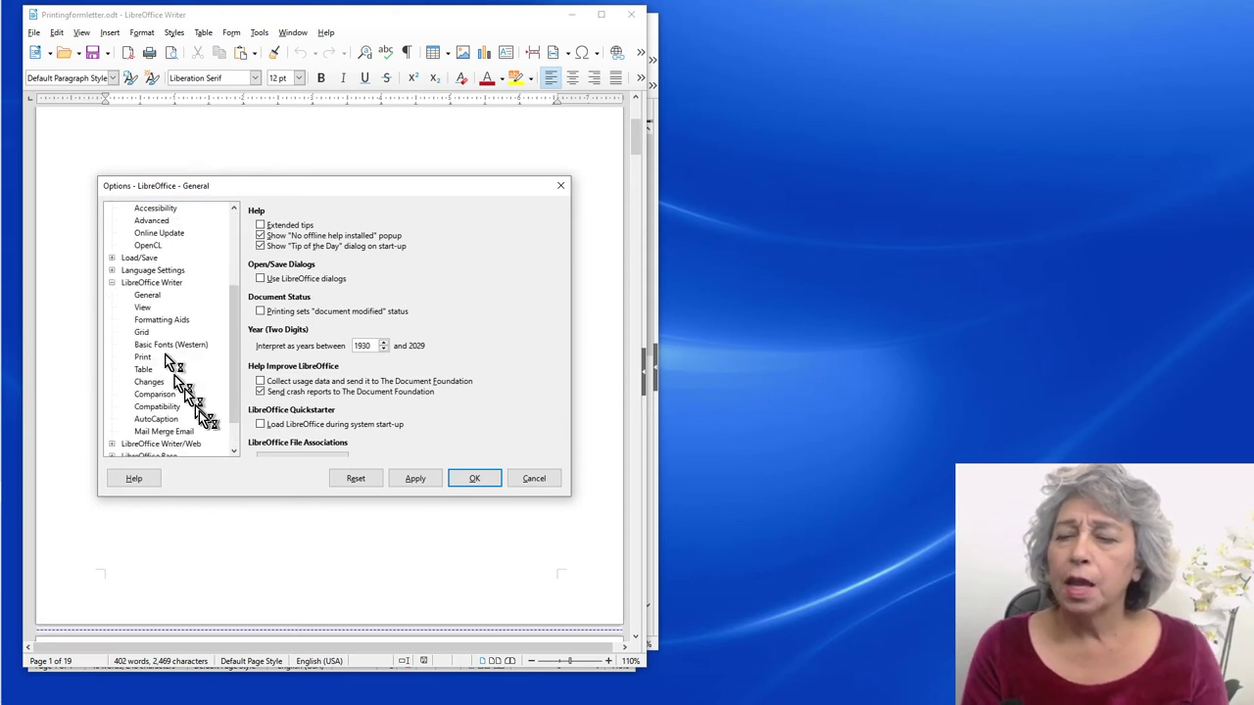
{"action": "left_click", "coordinate": [158, 358]}
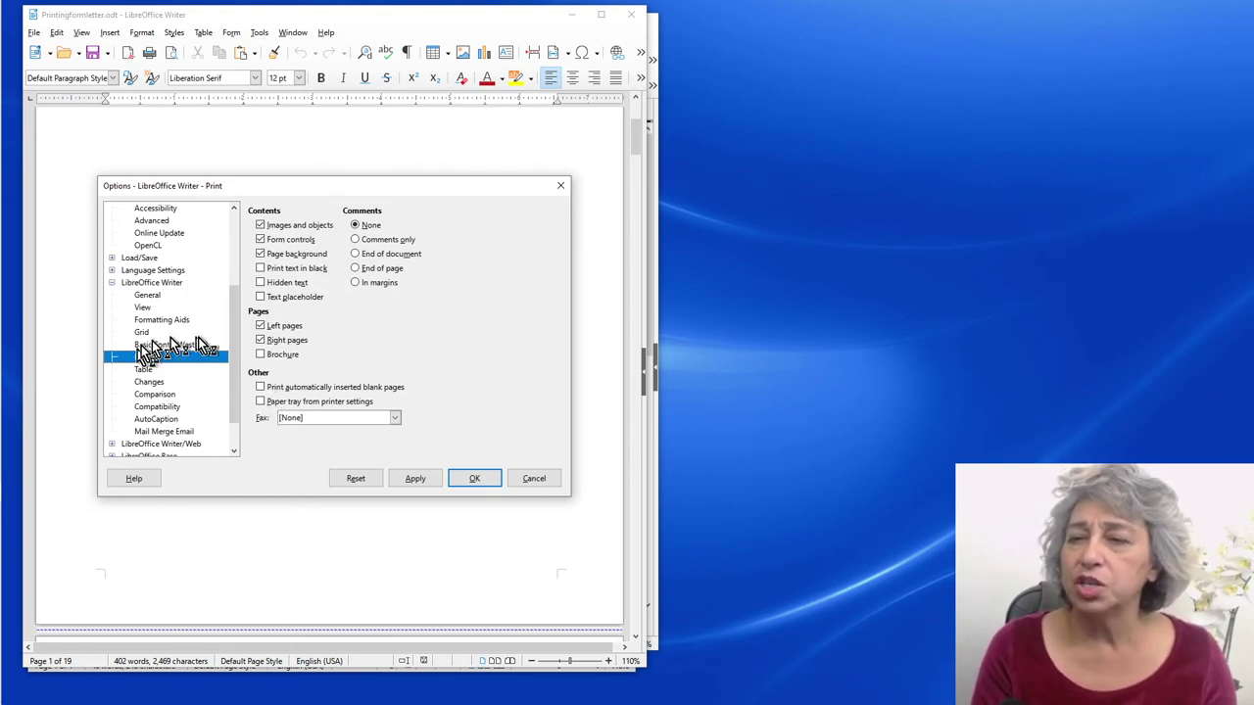
Check the sender name and address in the LibreOffice user data, then apply and close the options
{"action": "left_click_drag", "start_coordinate": [238, 336], "coordinate": [236, 225]}
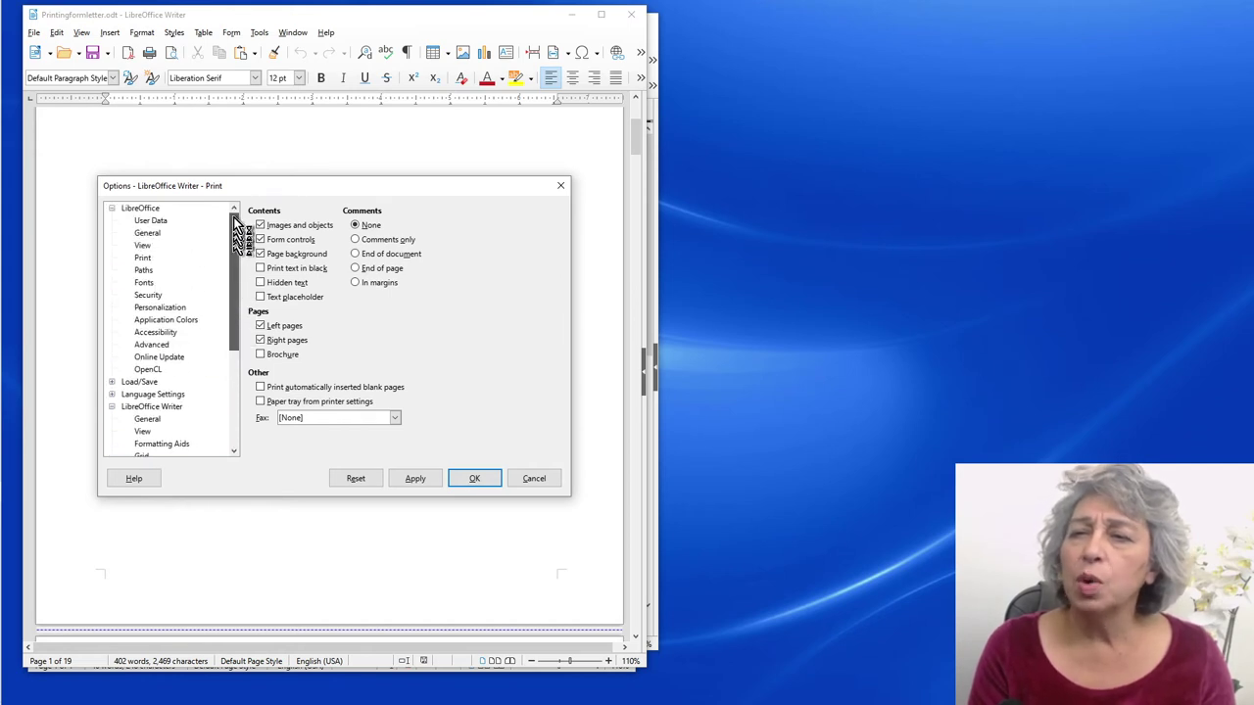
{"action": "left_click", "coordinate": [157, 221]}
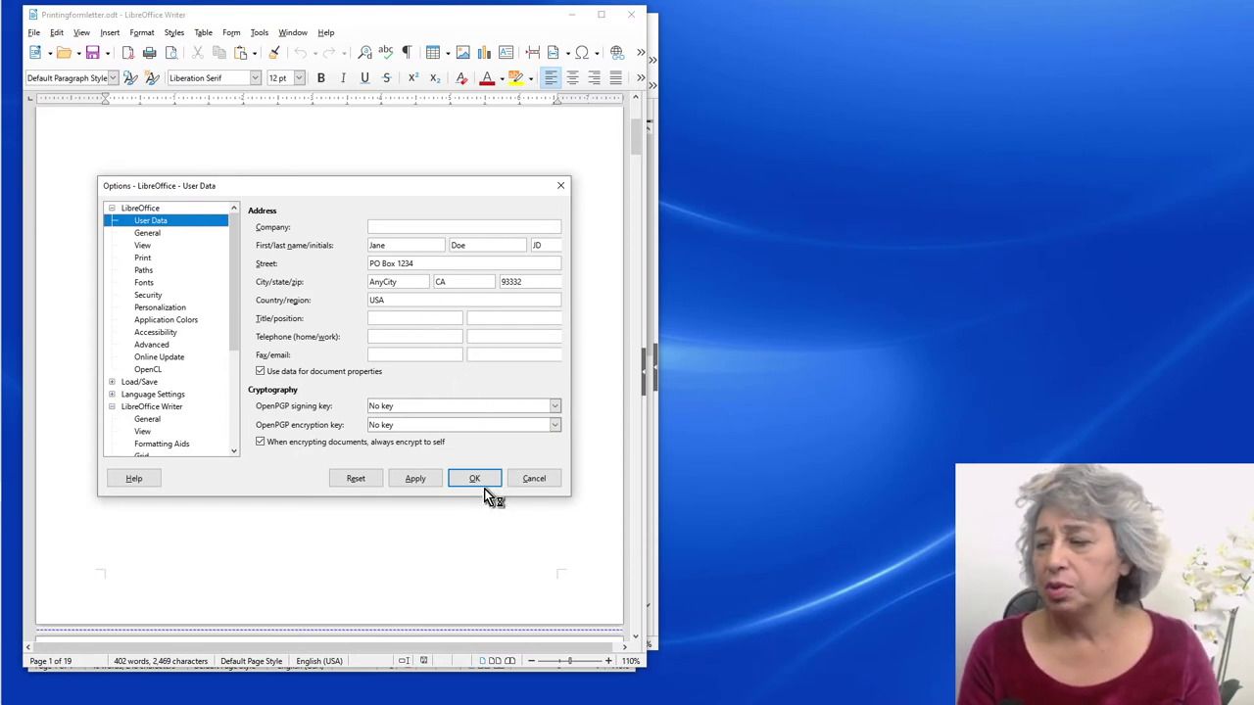
{"action": "left_click", "coordinate": [411, 480]}
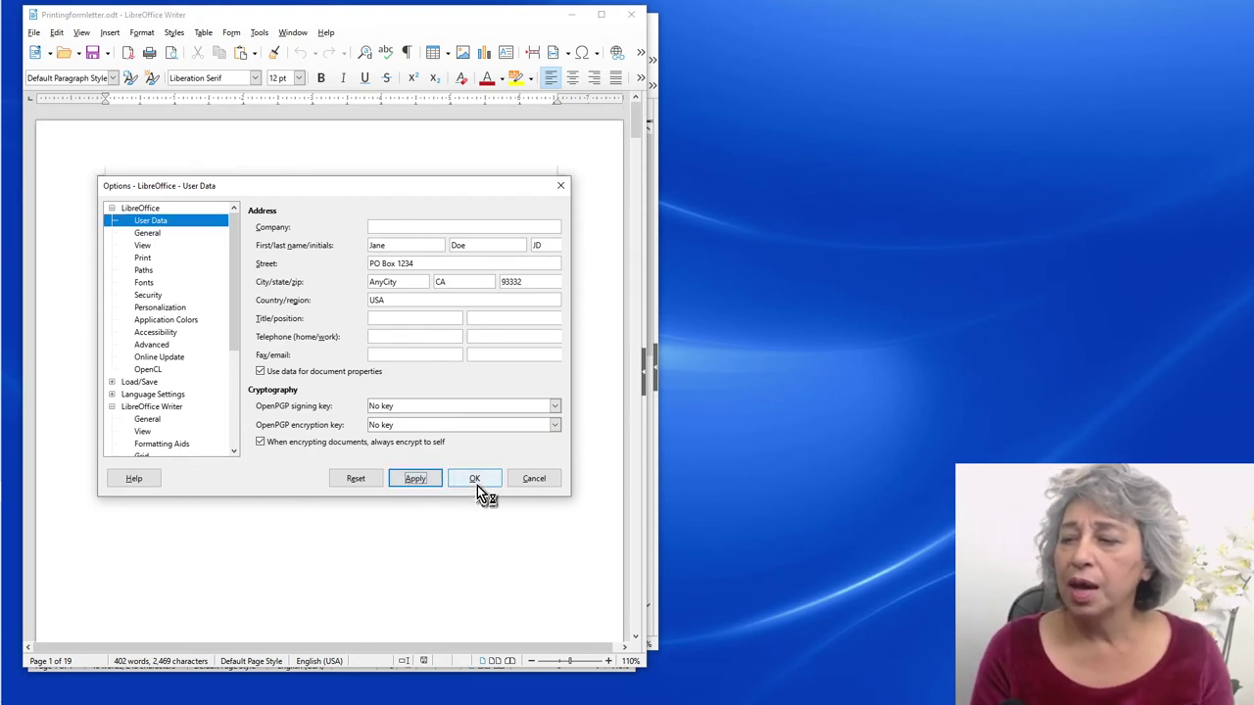
{"action": "left_click", "coordinate": [474, 480]}
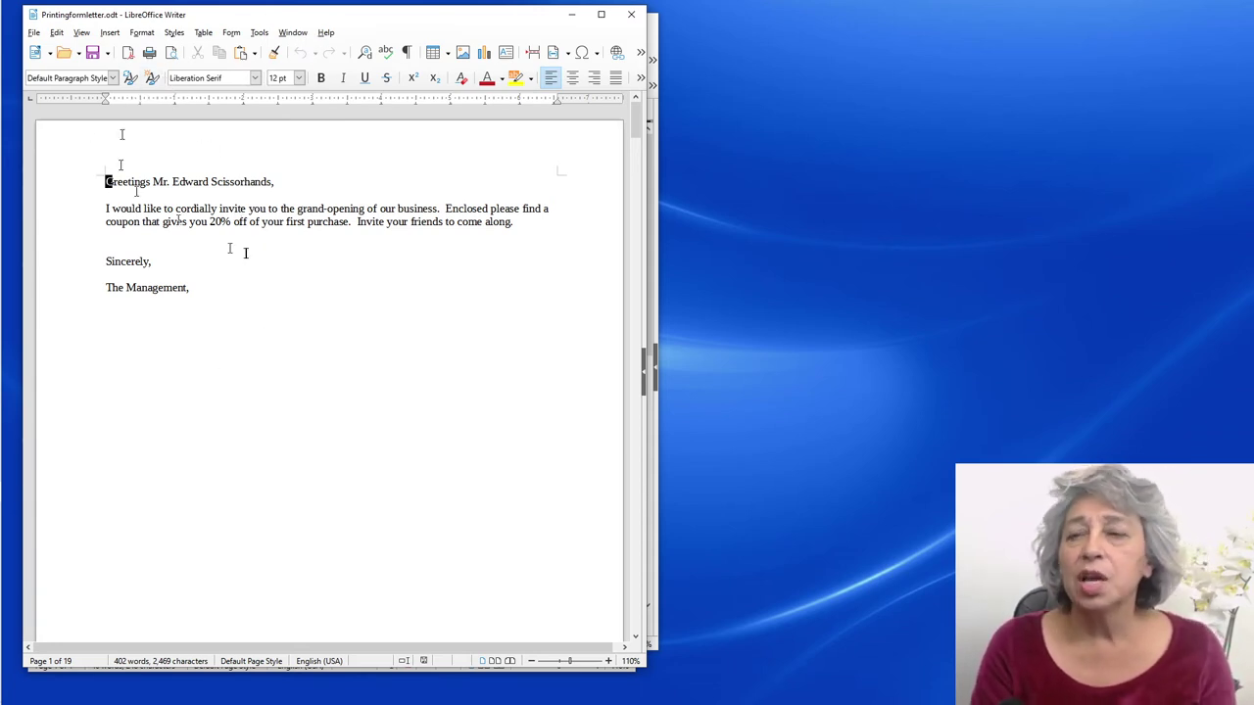
Start inserting an envelope, clear the existing merge fields from the addressee block, and leave the sender block enabled
{"action": "left_click", "coordinate": [110, 33]}
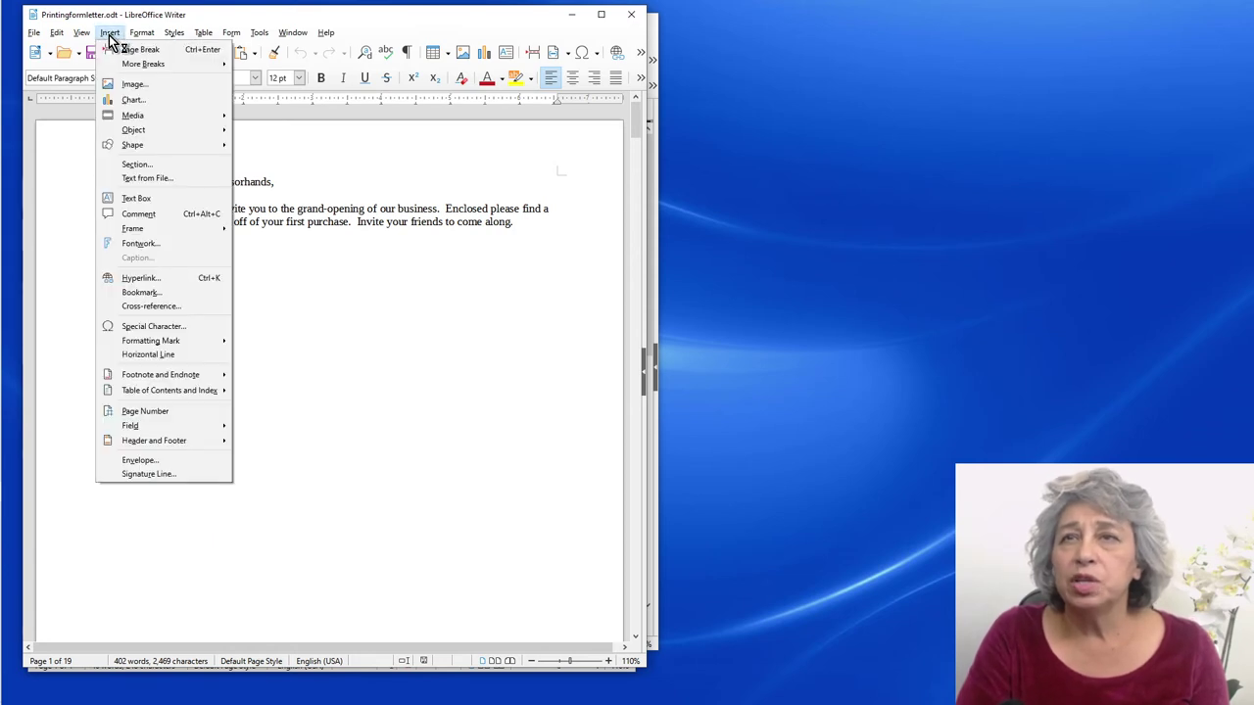
{"action": "left_click", "coordinate": [174, 460]}
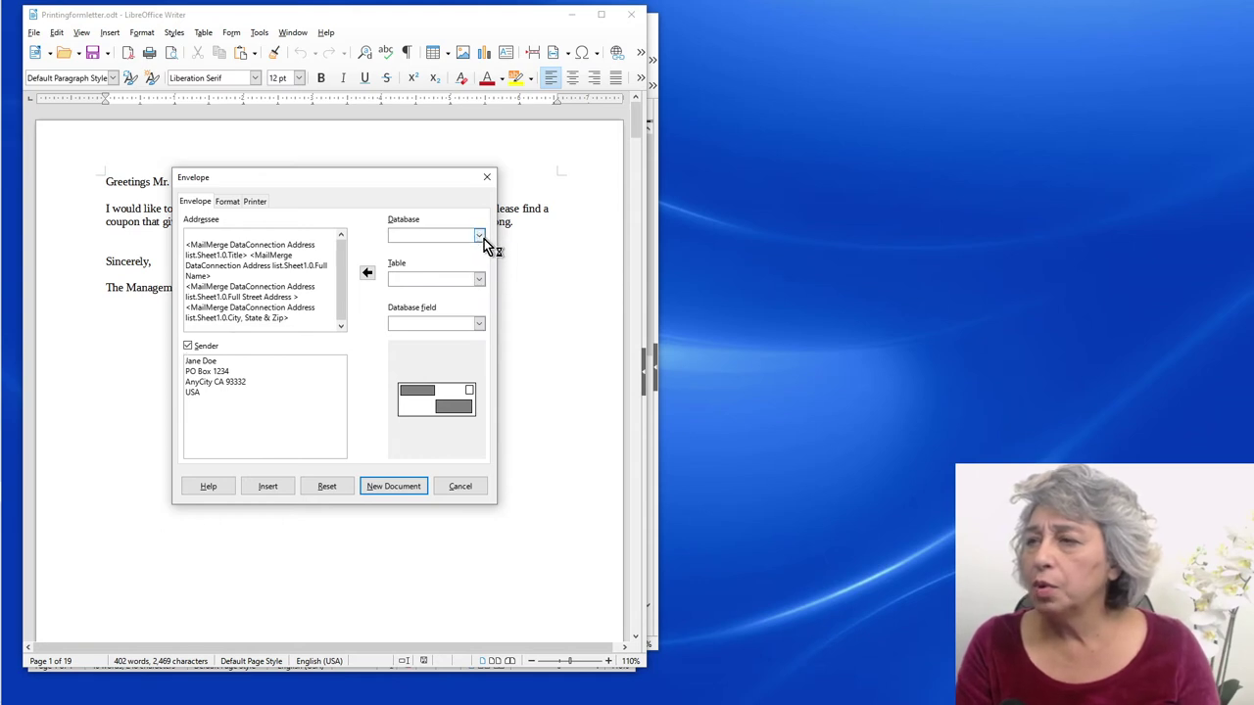
{"action": "left_click_drag", "start_coordinate": [319, 325], "coordinate": [72, 191]}
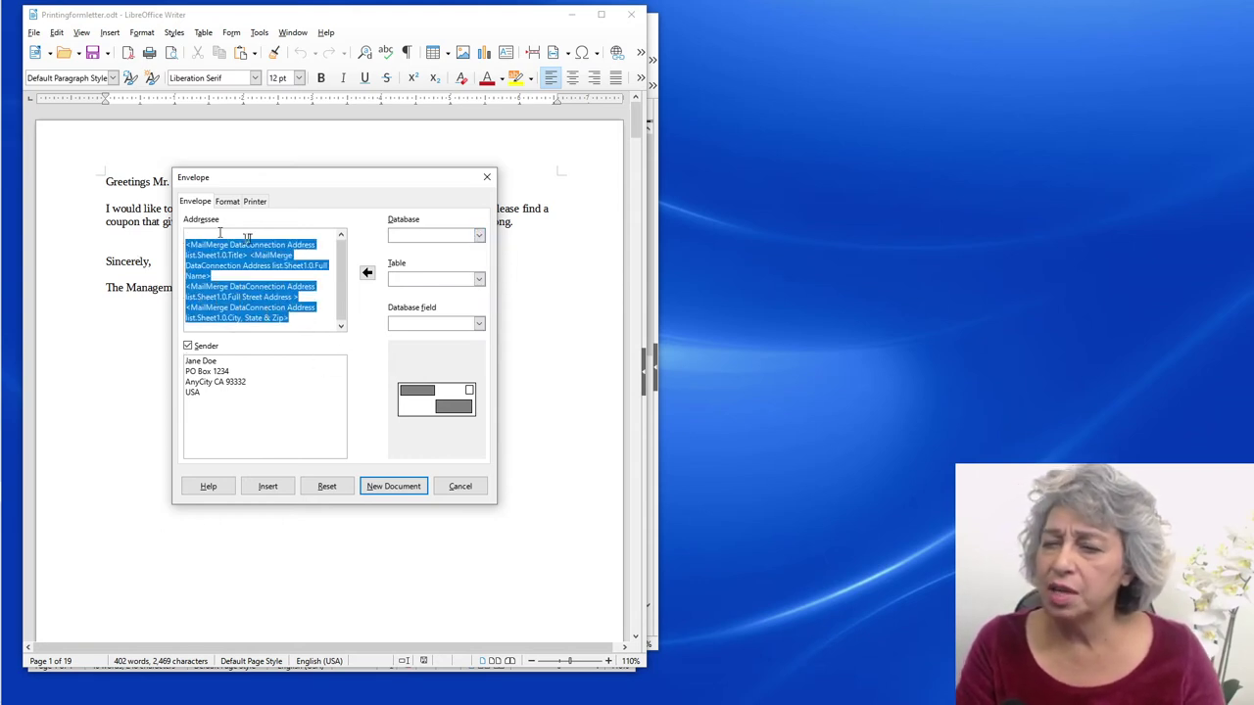
{"action": "key", "text": "Delete"}
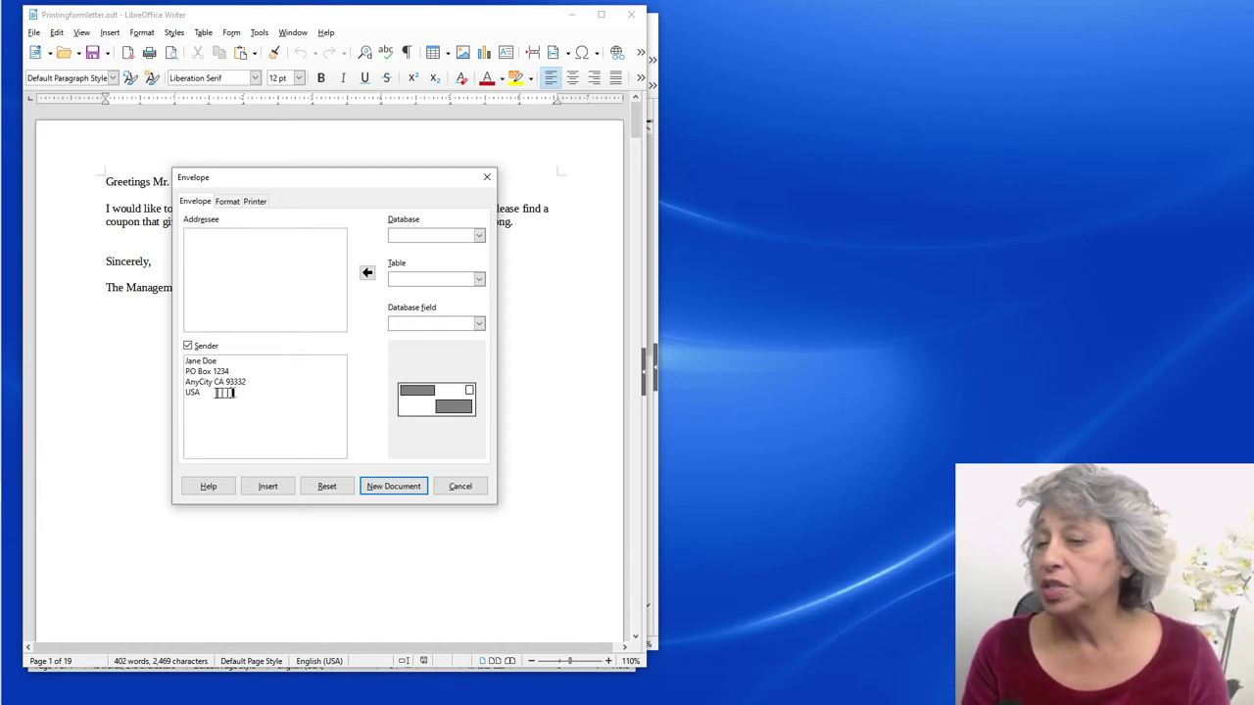
{"action": "left_click", "coordinate": [188, 347]}
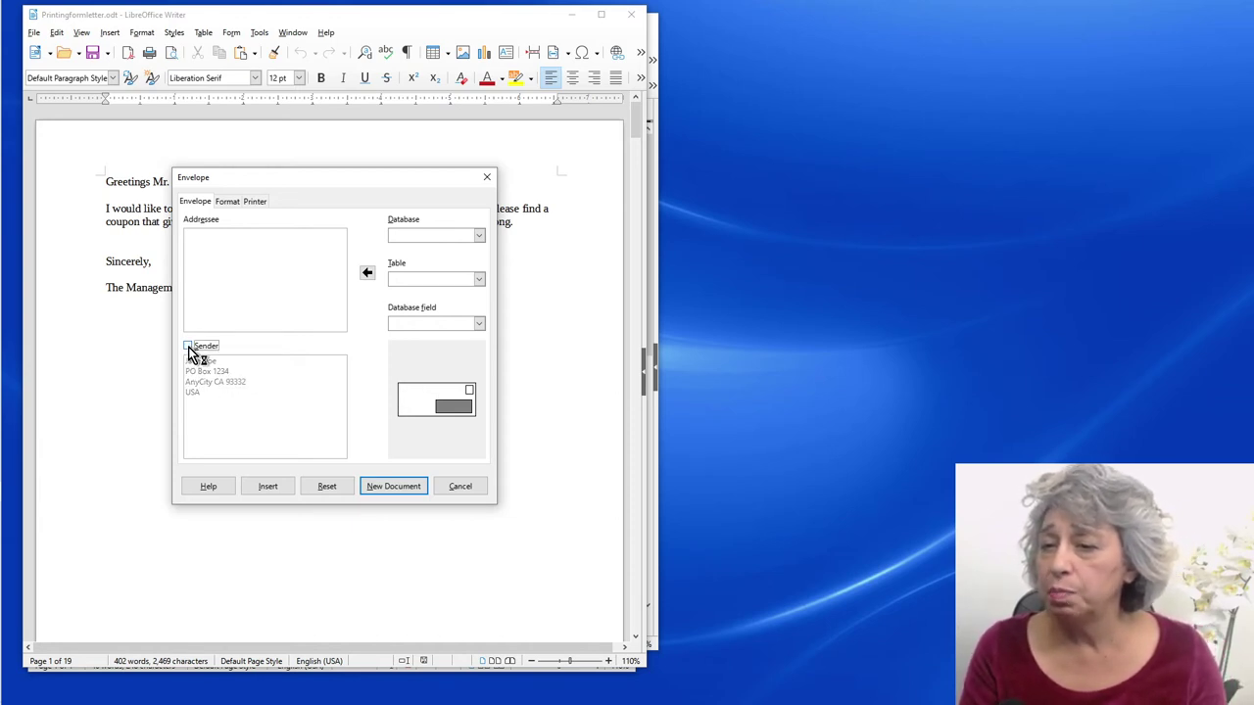
{"action": "left_click", "coordinate": [188, 347]}
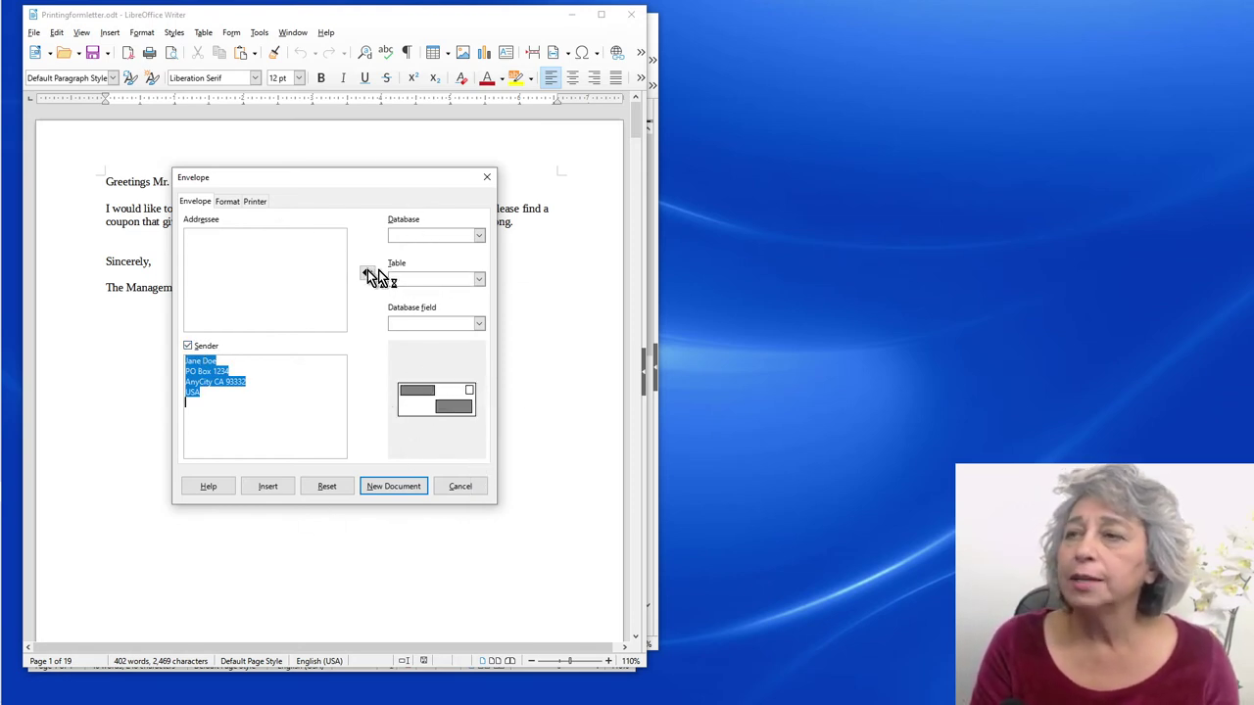
Set the envelope addressee's character size to 14 pt
{"action": "left_click", "coordinate": [226, 201]}
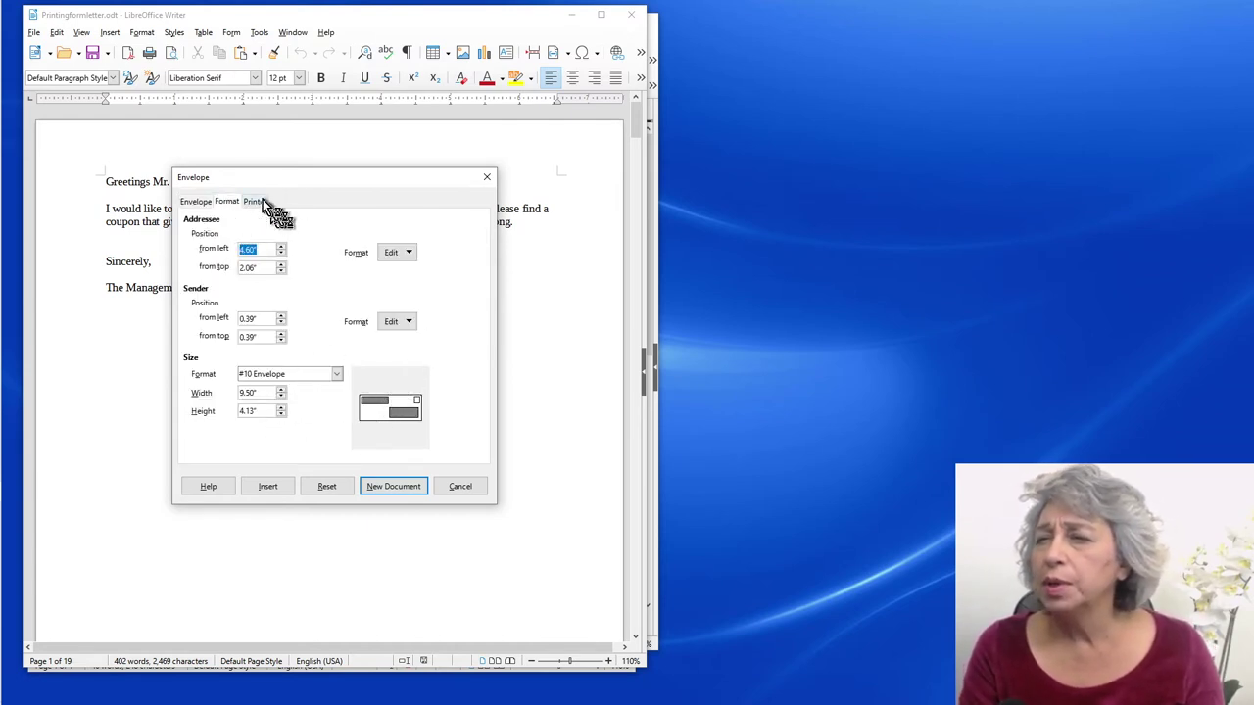
{"action": "left_click", "coordinate": [408, 253]}
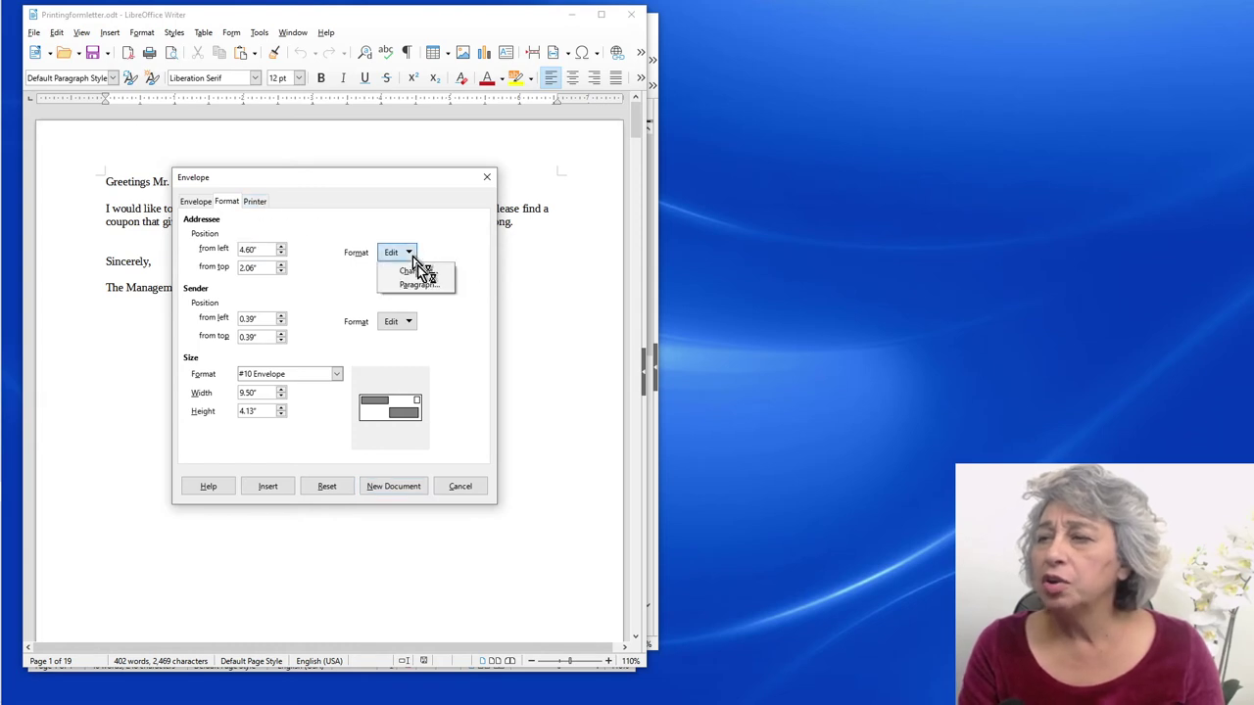
{"action": "left_click", "coordinate": [429, 271]}
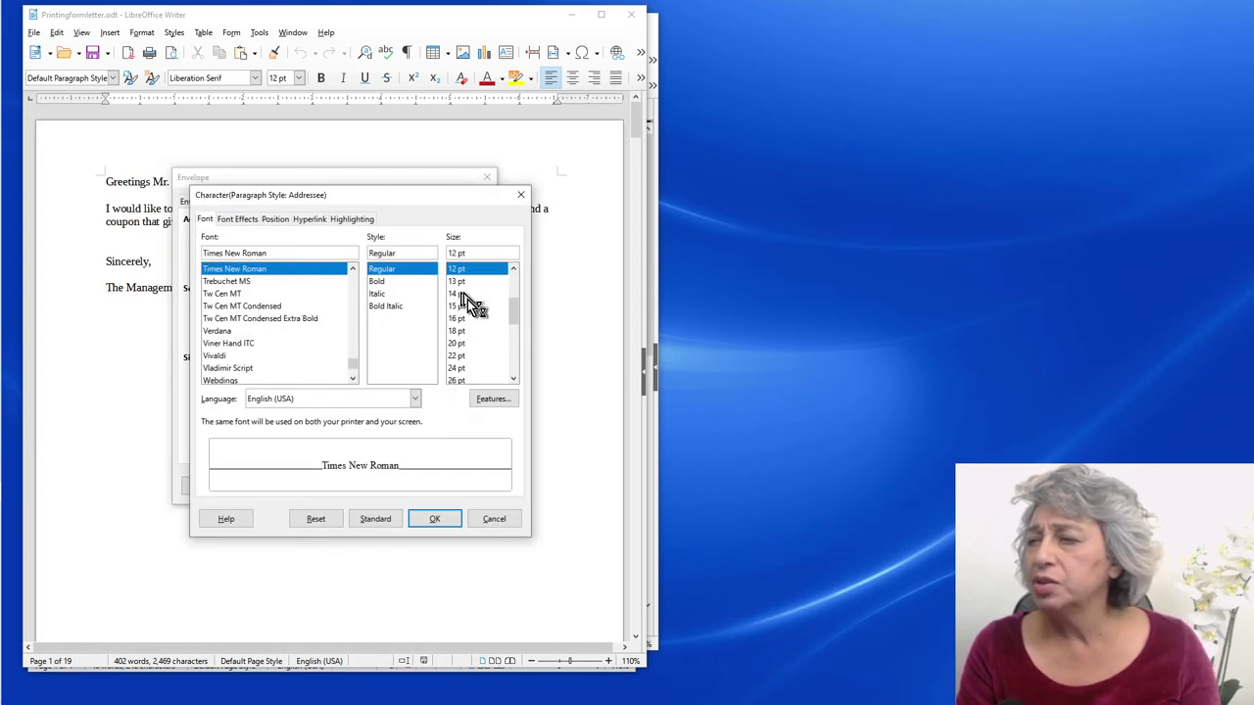
{"action": "left_click", "coordinate": [460, 294]}
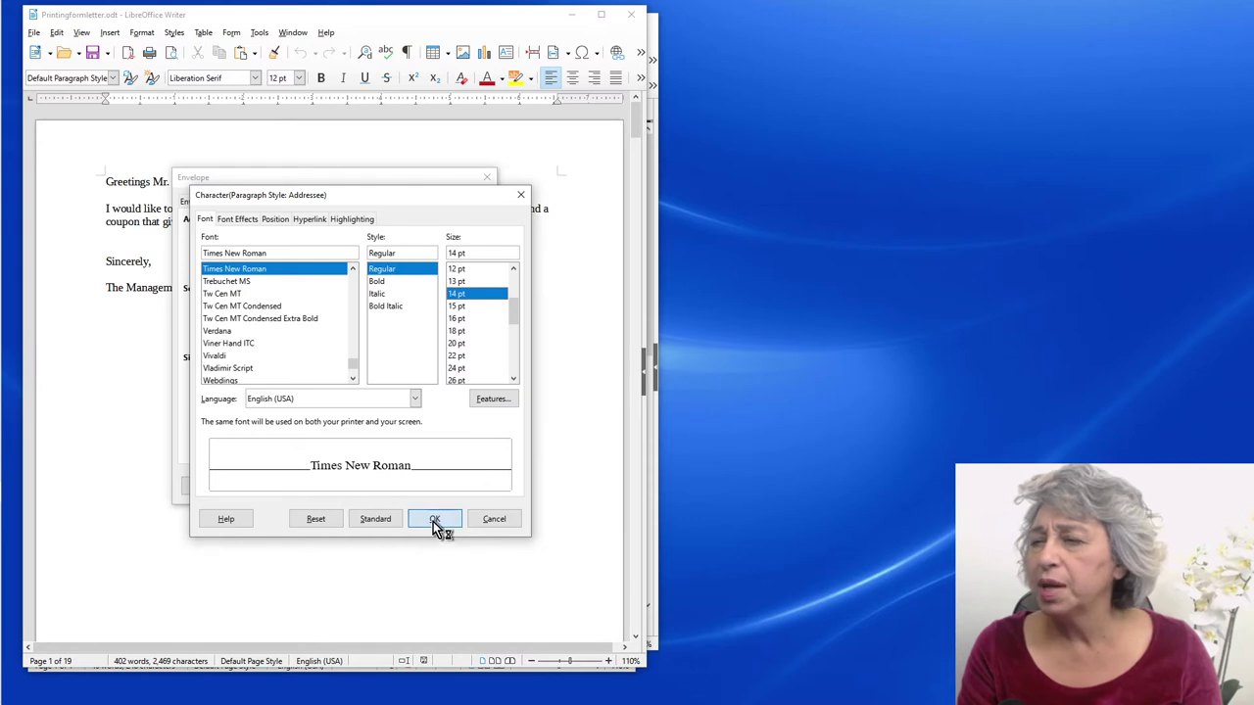
{"action": "left_click", "coordinate": [434, 519]}
Set the envelope sender's character size to 14 pt
{"action": "left_click", "coordinate": [413, 323]}
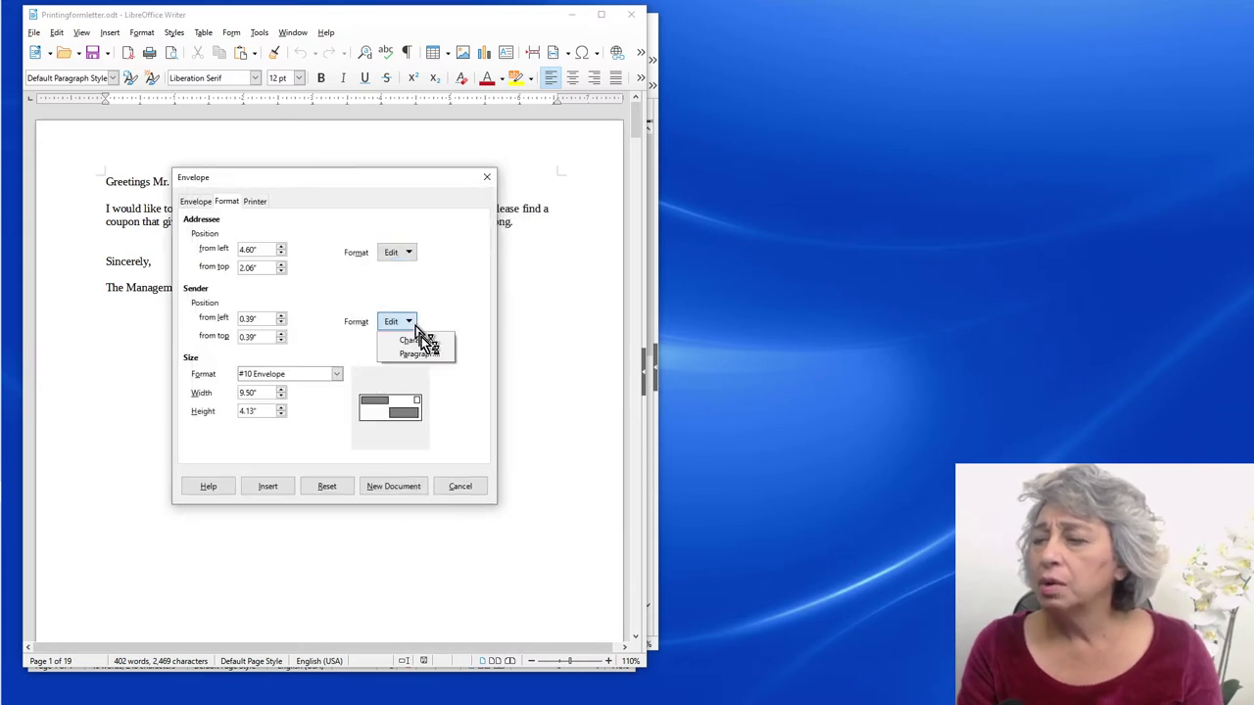
{"action": "left_click", "coordinate": [431, 342]}
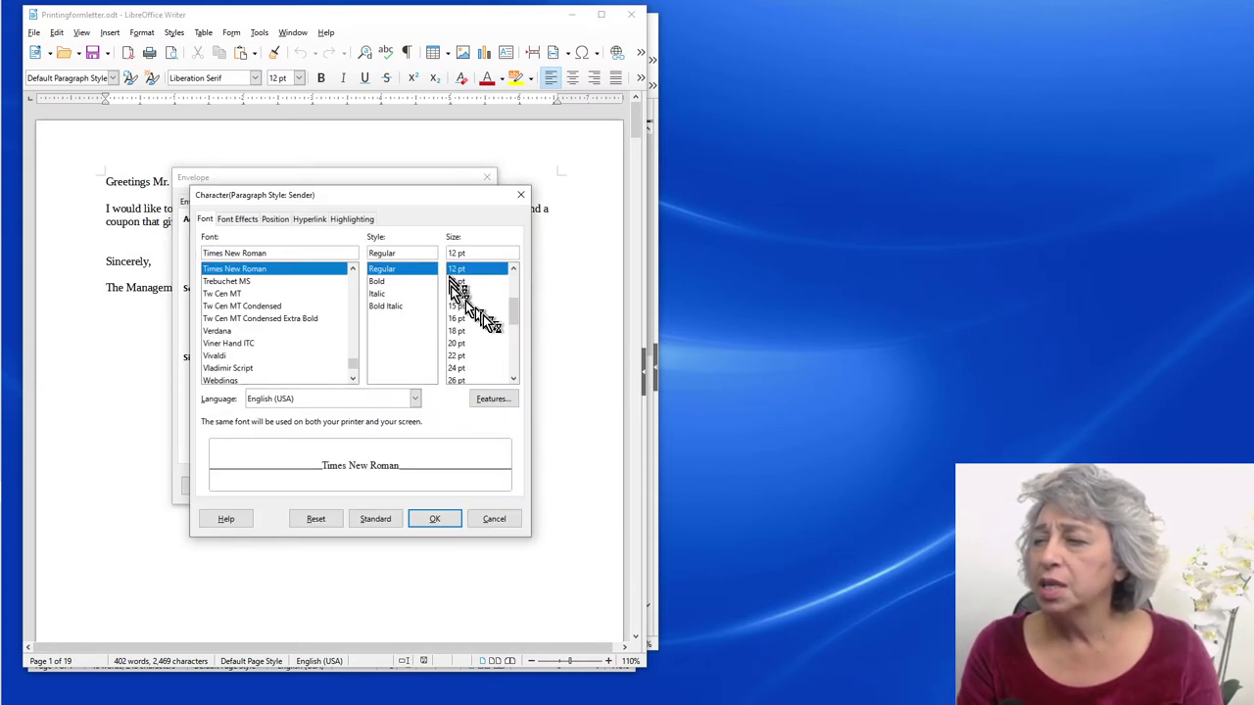
{"action": "left_click", "coordinate": [462, 294]}
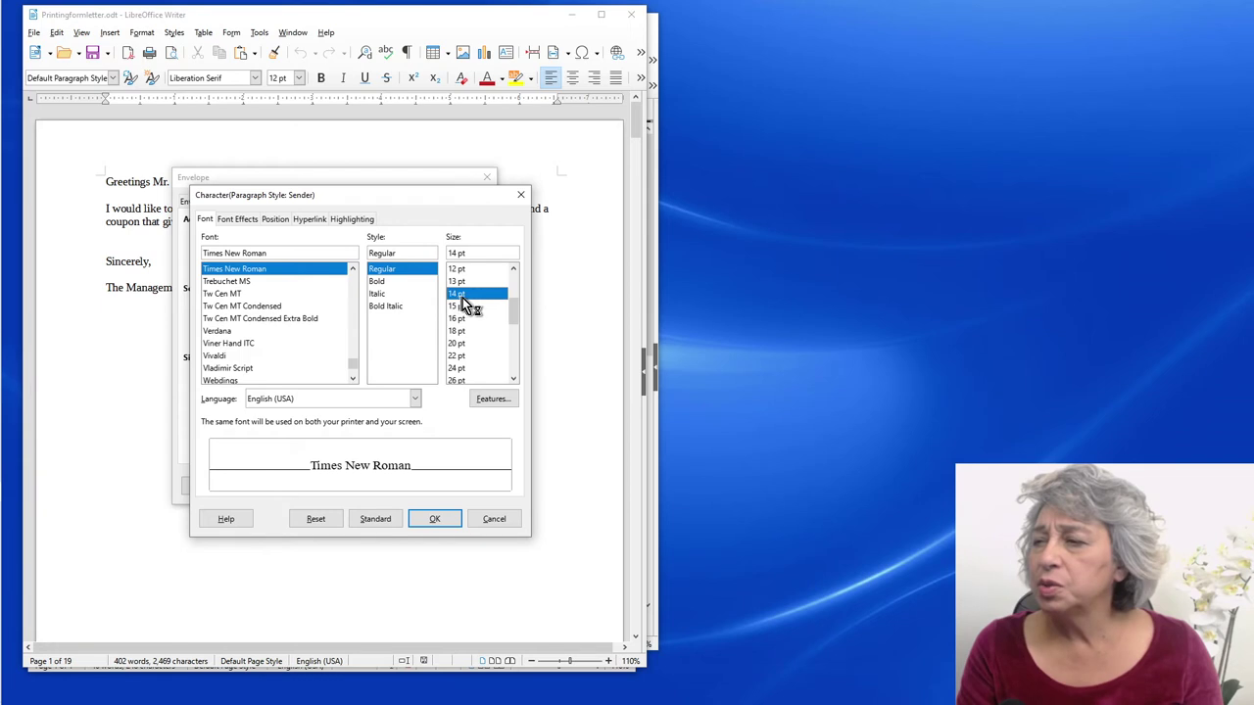
{"action": "left_click", "coordinate": [435, 520]}
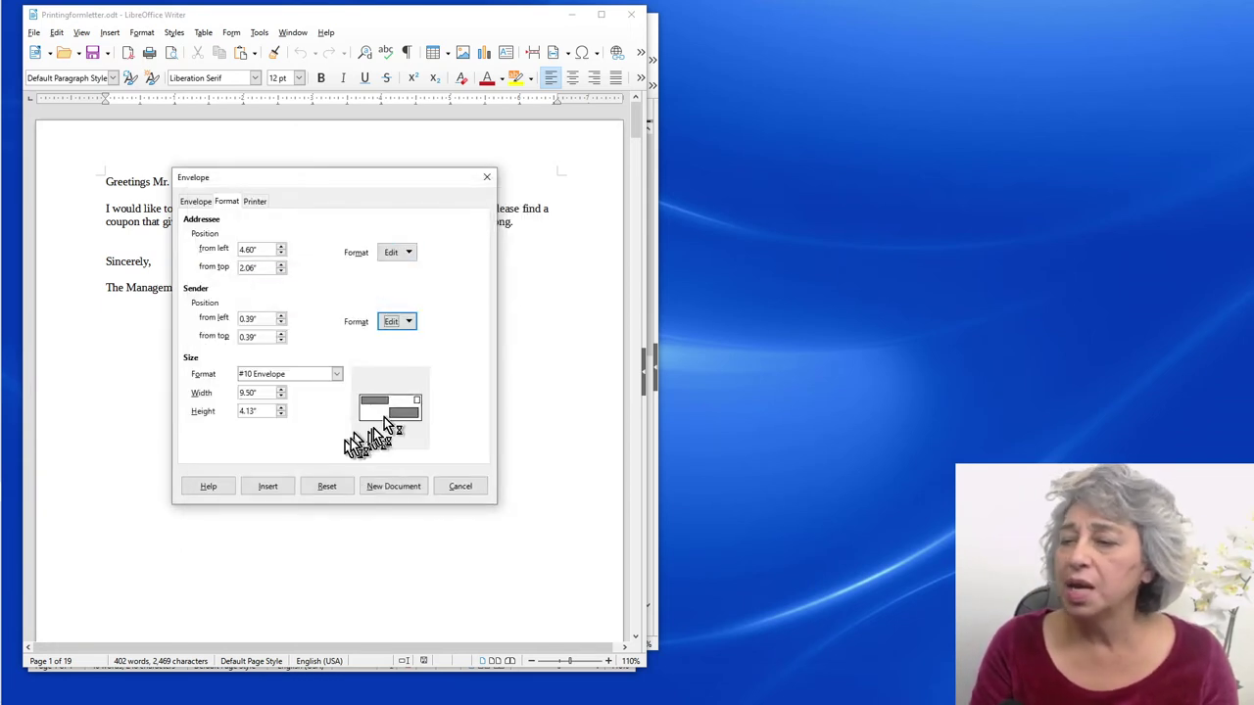
Review the envelope orientation and the PrimoPDF layout and paper properties, then cancel the printer setup without changes
{"action": "left_click", "coordinate": [255, 202]}
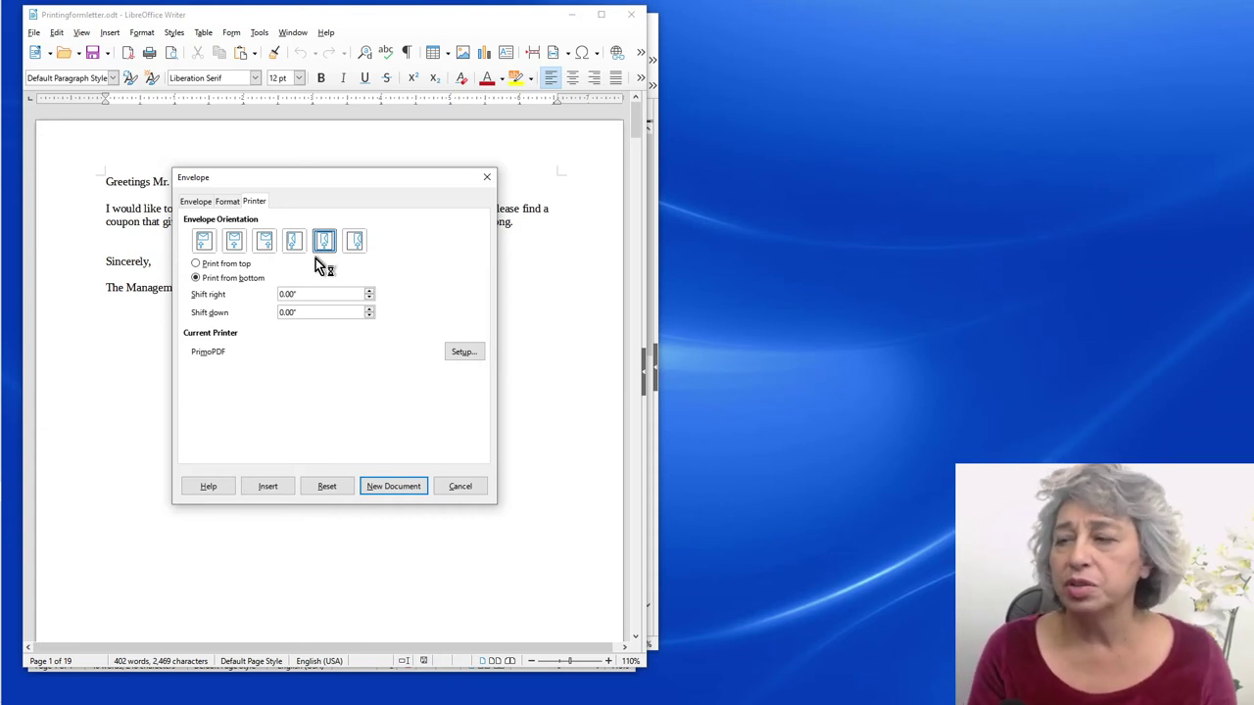
{"action": "left_click", "coordinate": [464, 353]}
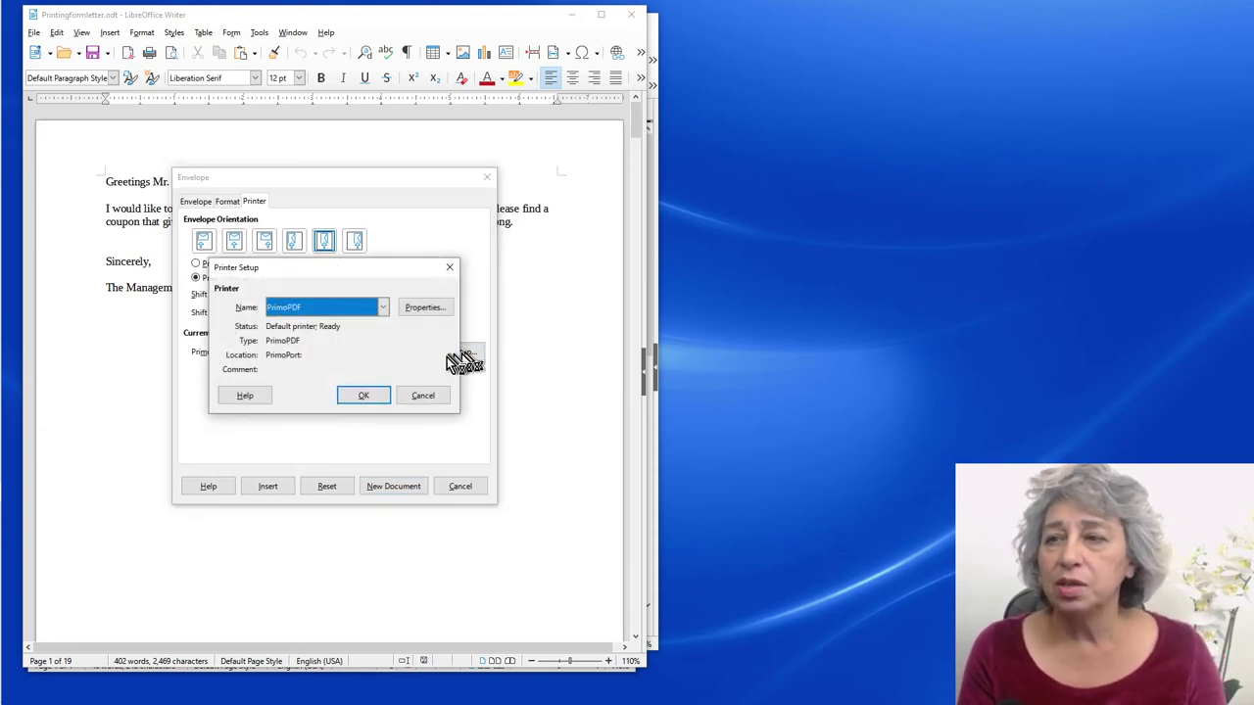
{"action": "left_click", "coordinate": [426, 308]}
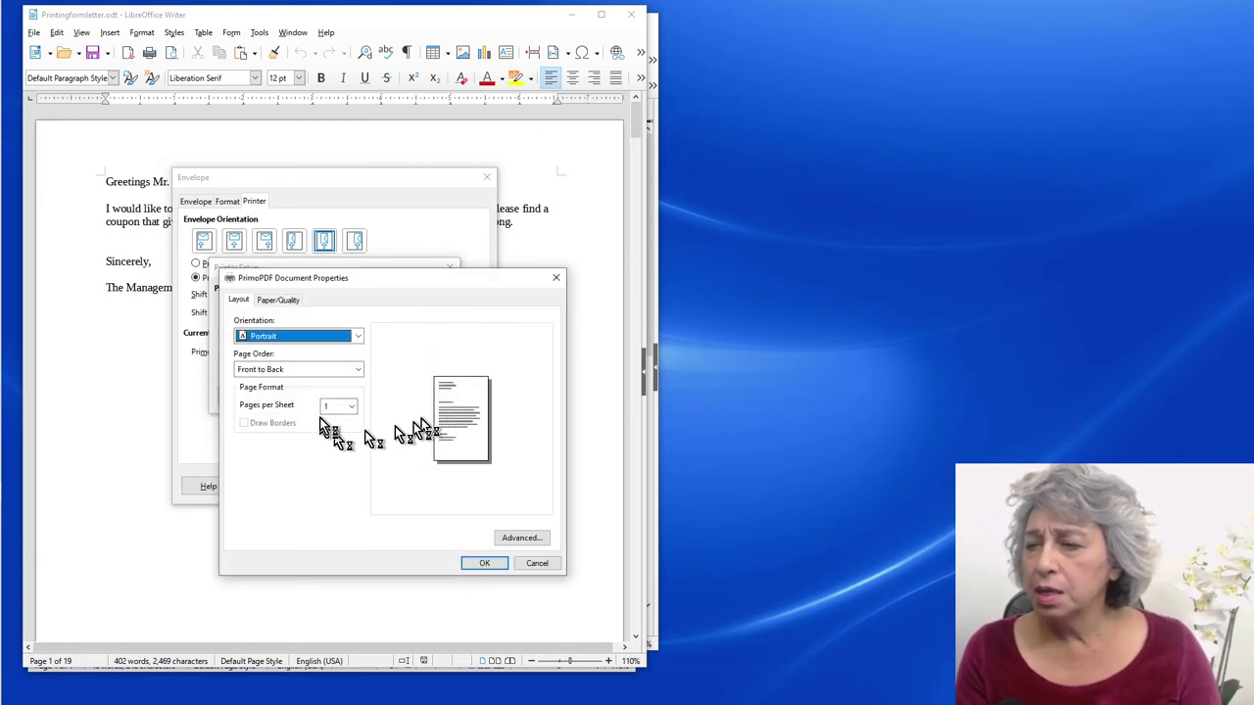
{"action": "left_click", "coordinate": [278, 300]}
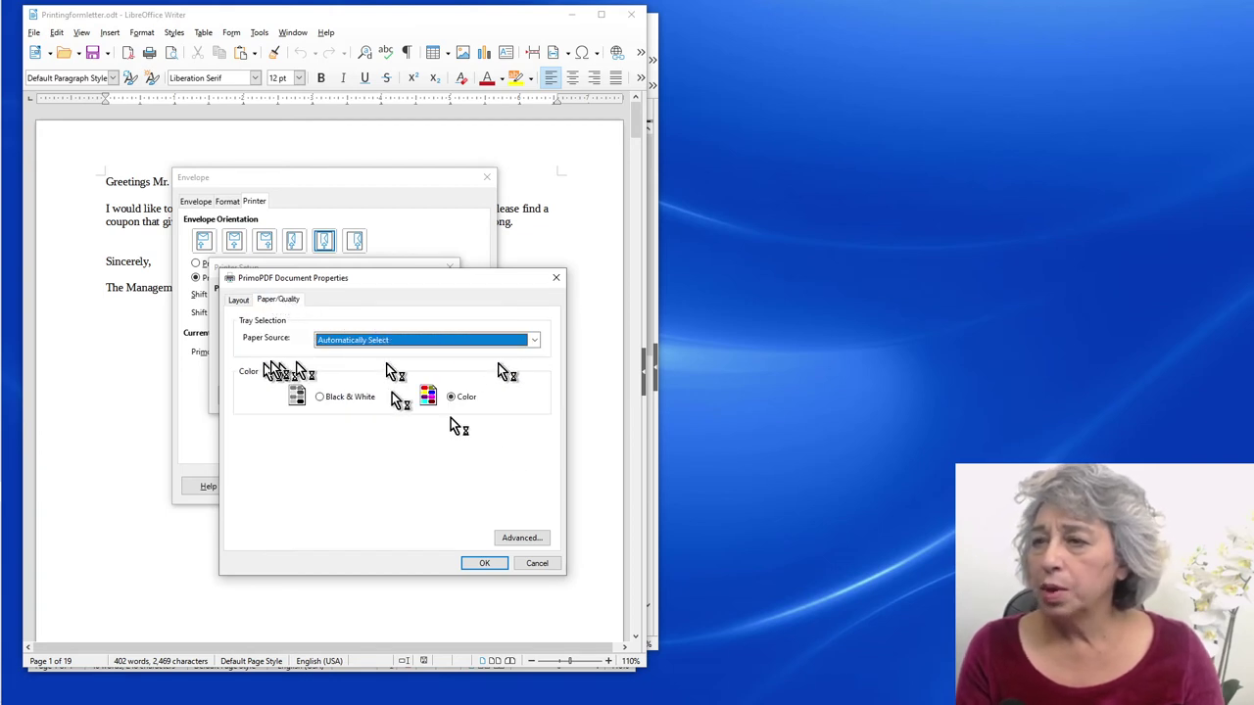
{"action": "left_click", "coordinate": [537, 563]}
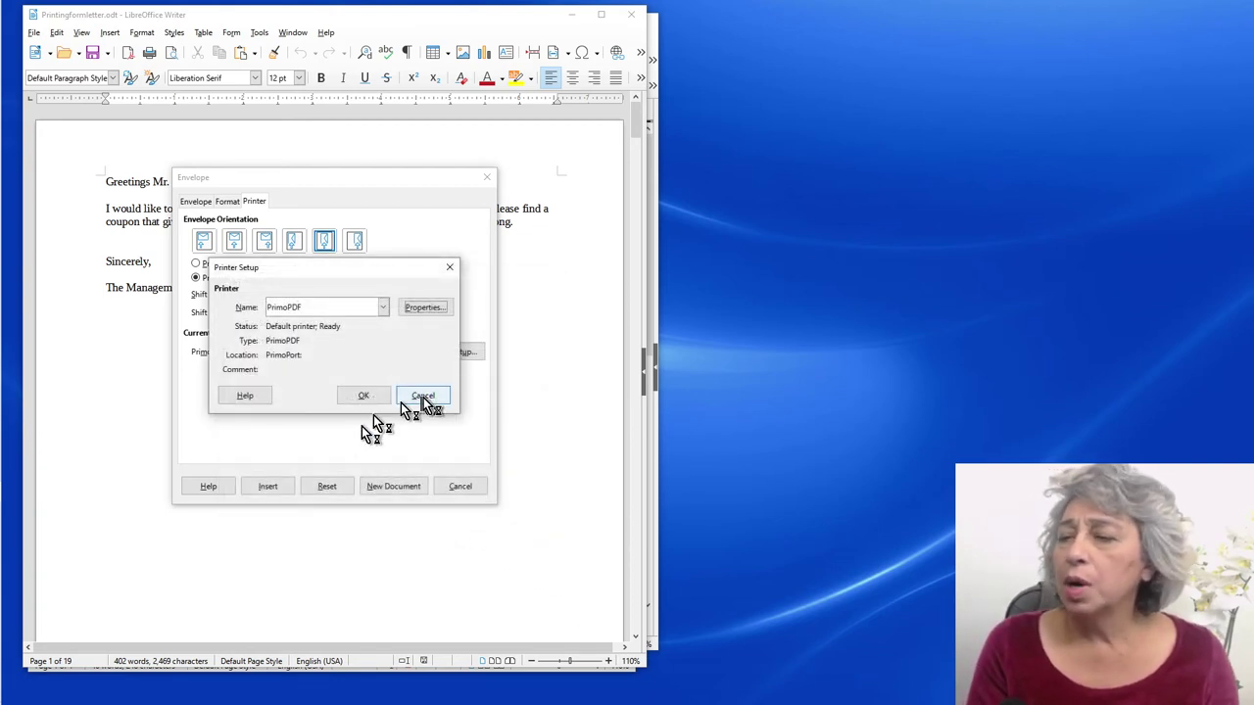
{"action": "left_click", "coordinate": [423, 397]}
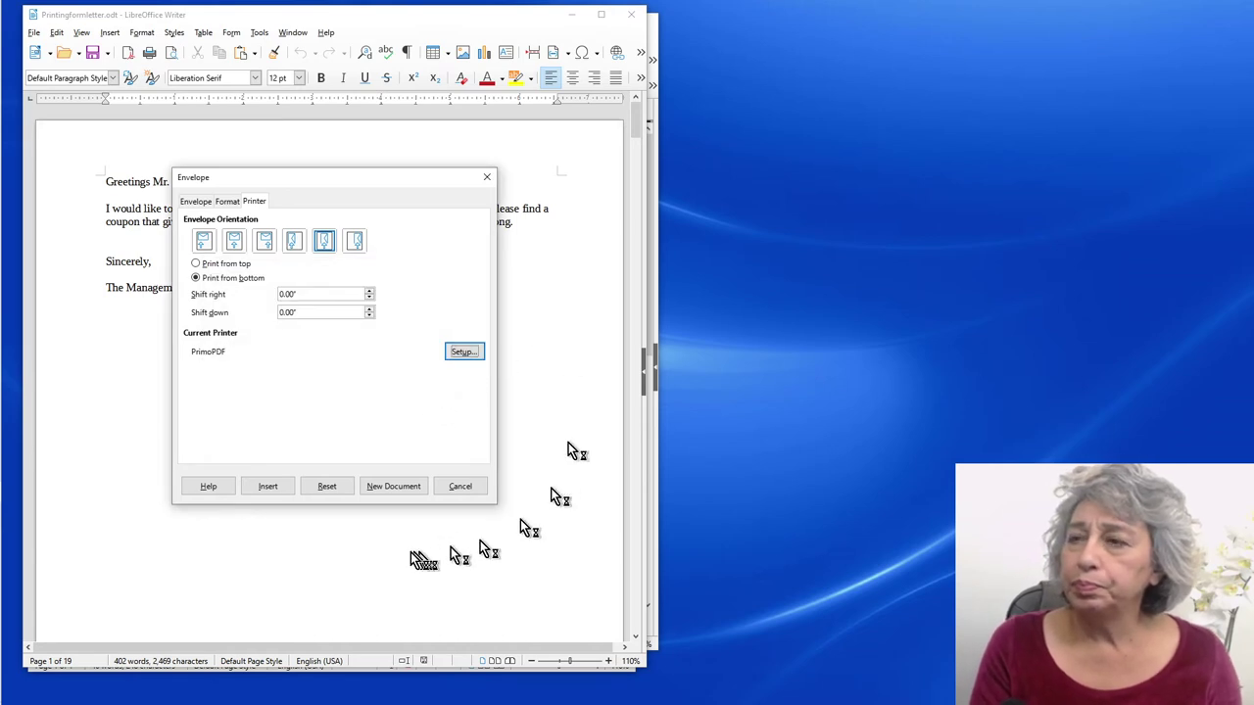
Choose the MailMerge DataConnection Address list database and its Sheet1 table as the envelope's address source
{"action": "left_click", "coordinate": [227, 201]}
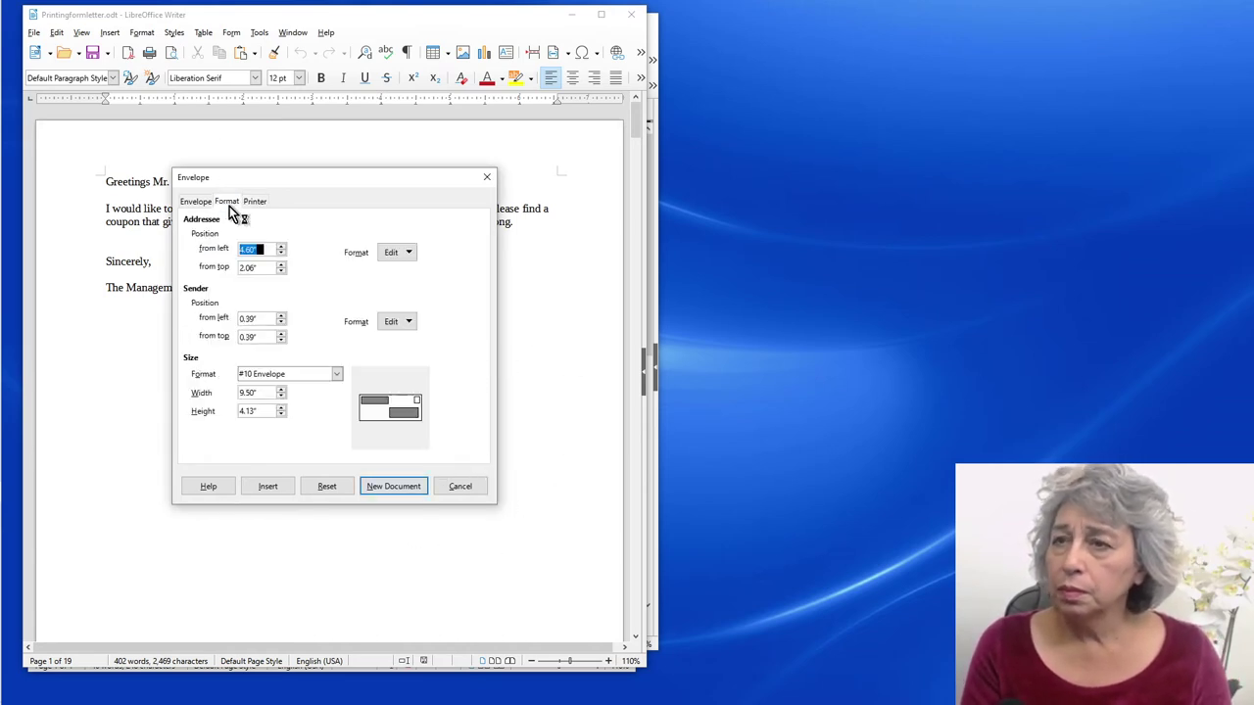
{"action": "left_click", "coordinate": [195, 201]}
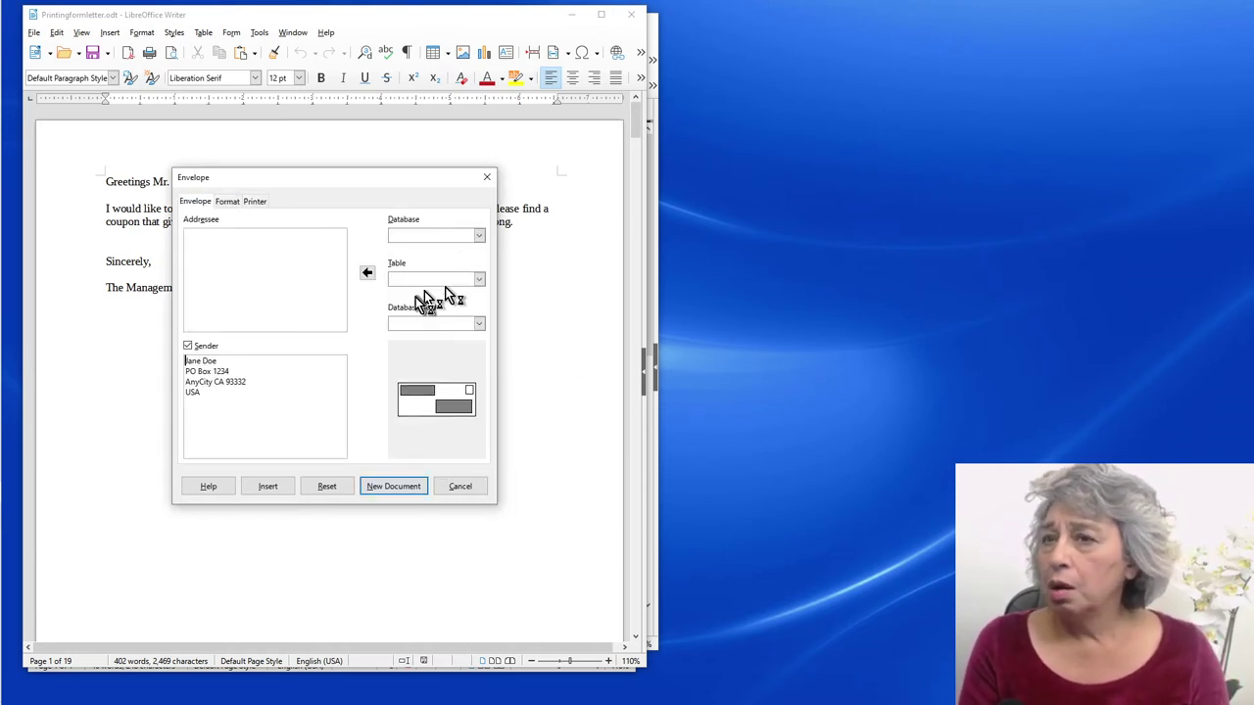
{"action": "left_click", "coordinate": [480, 237]}
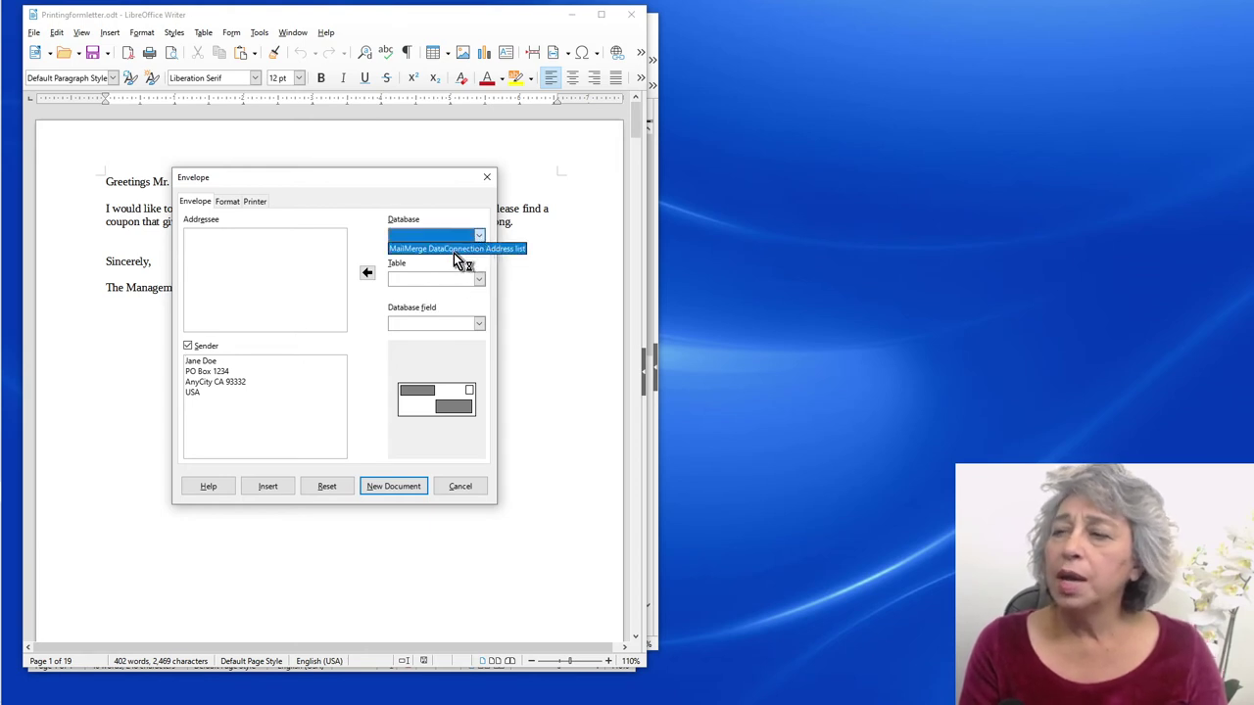
{"action": "left_click", "coordinate": [454, 253]}
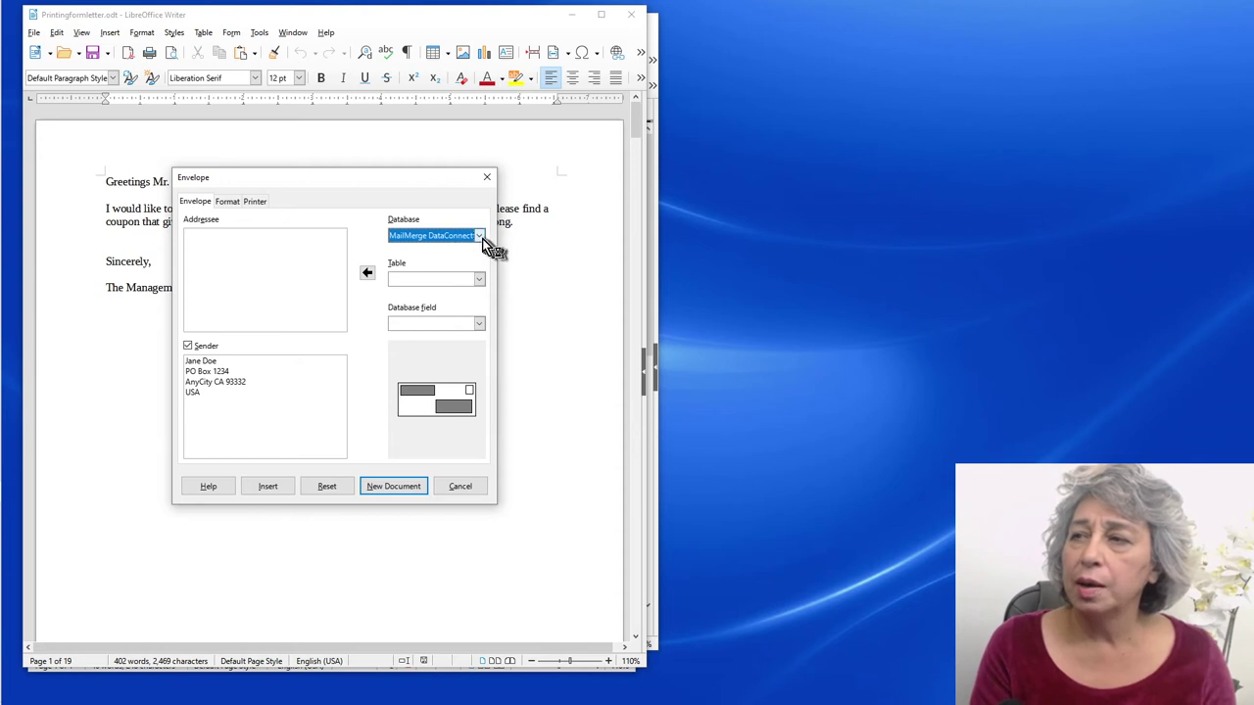
{"action": "left_click", "coordinate": [480, 238]}
{"action": "left_click", "coordinate": [466, 247]}
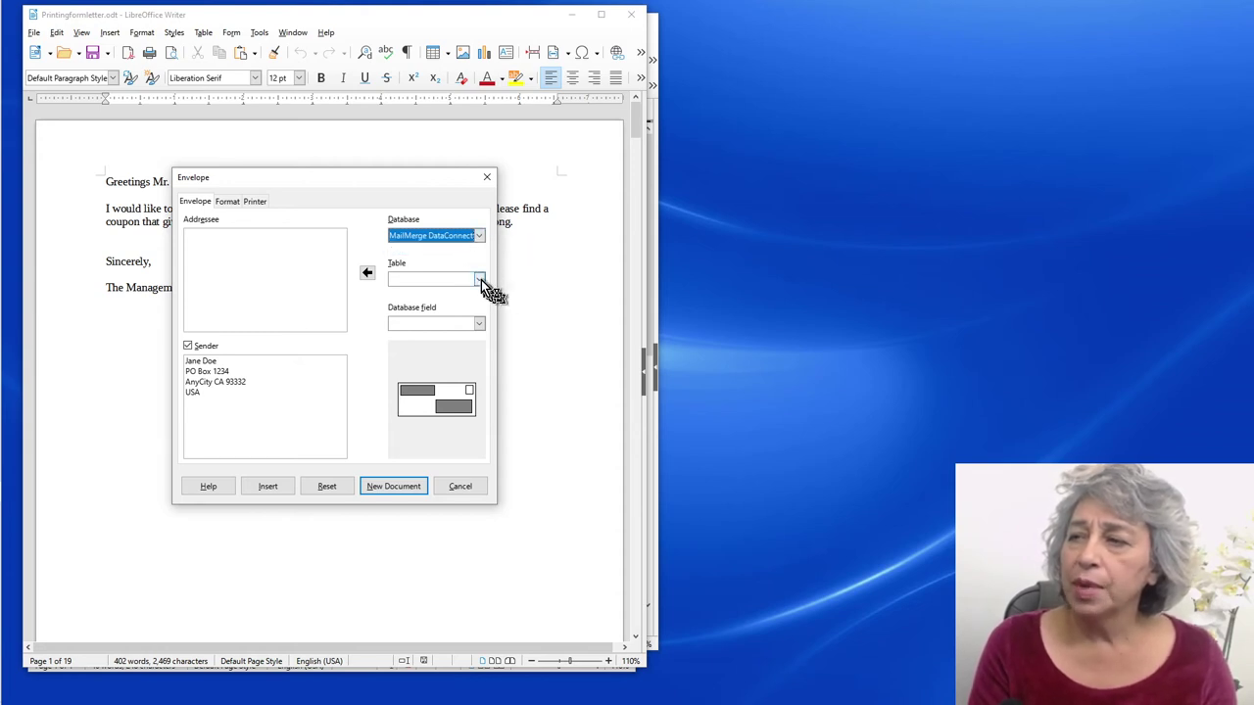
{"action": "left_click", "coordinate": [481, 279]}
{"action": "left_click", "coordinate": [427, 298]}
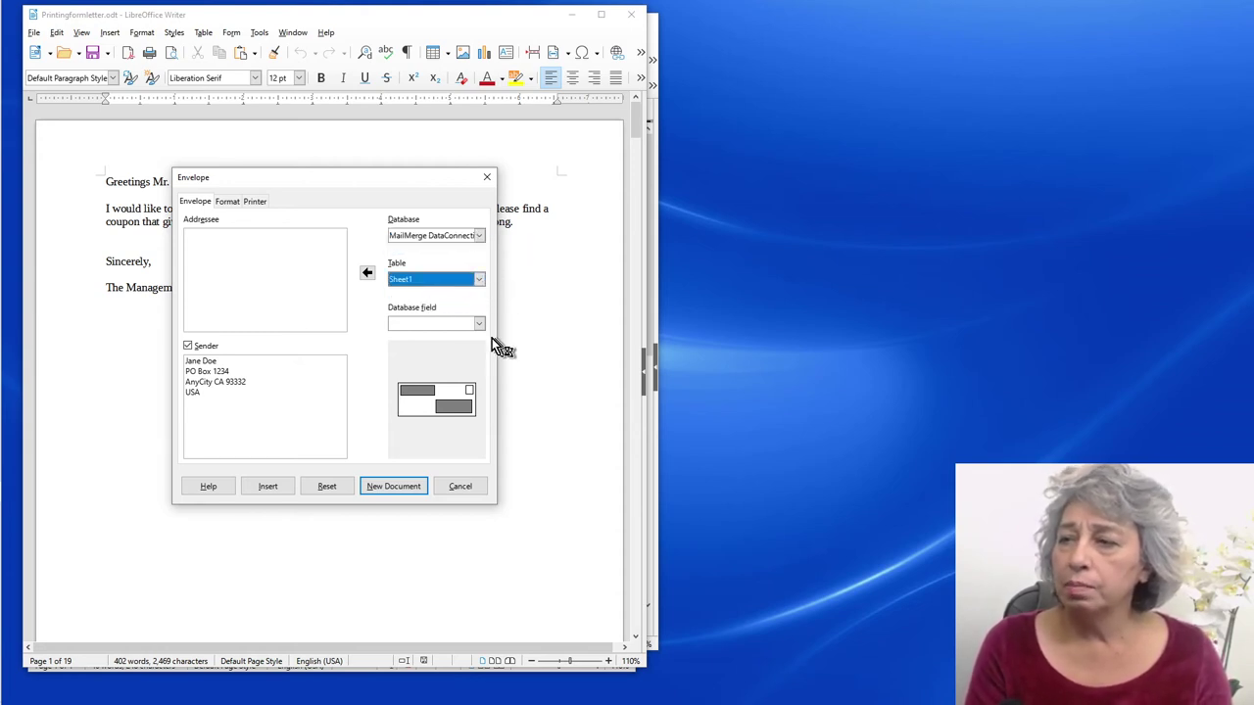
Insert the Title database field into the envelope's addressee block
{"action": "left_click", "coordinate": [478, 324]}
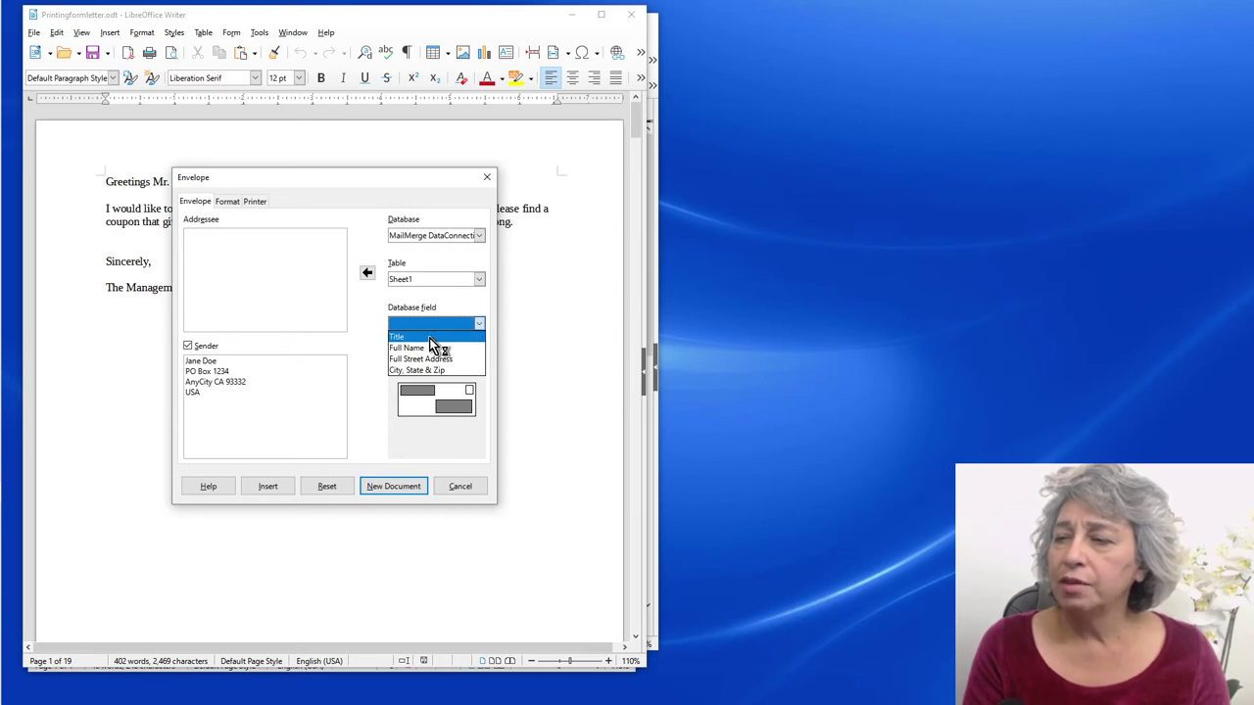
{"action": "left_click", "coordinate": [428, 336]}
{"action": "left_click", "coordinate": [221, 238]}
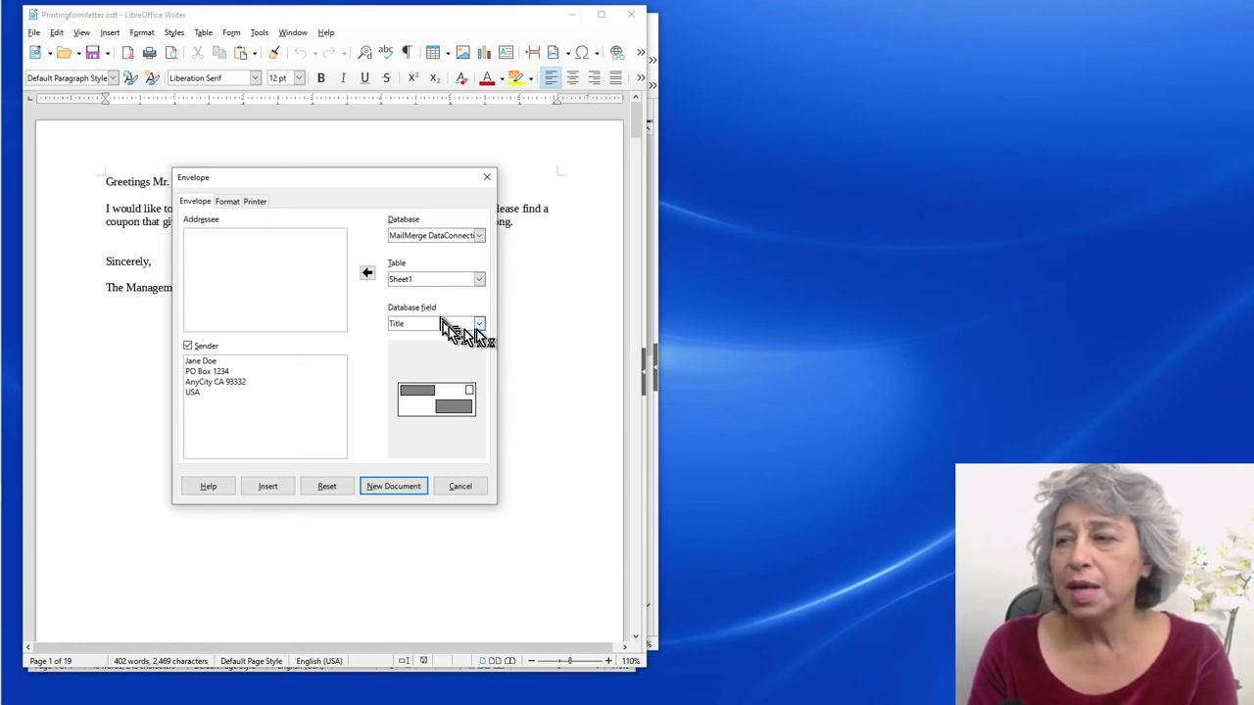
{"action": "left_click", "coordinate": [408, 325]}
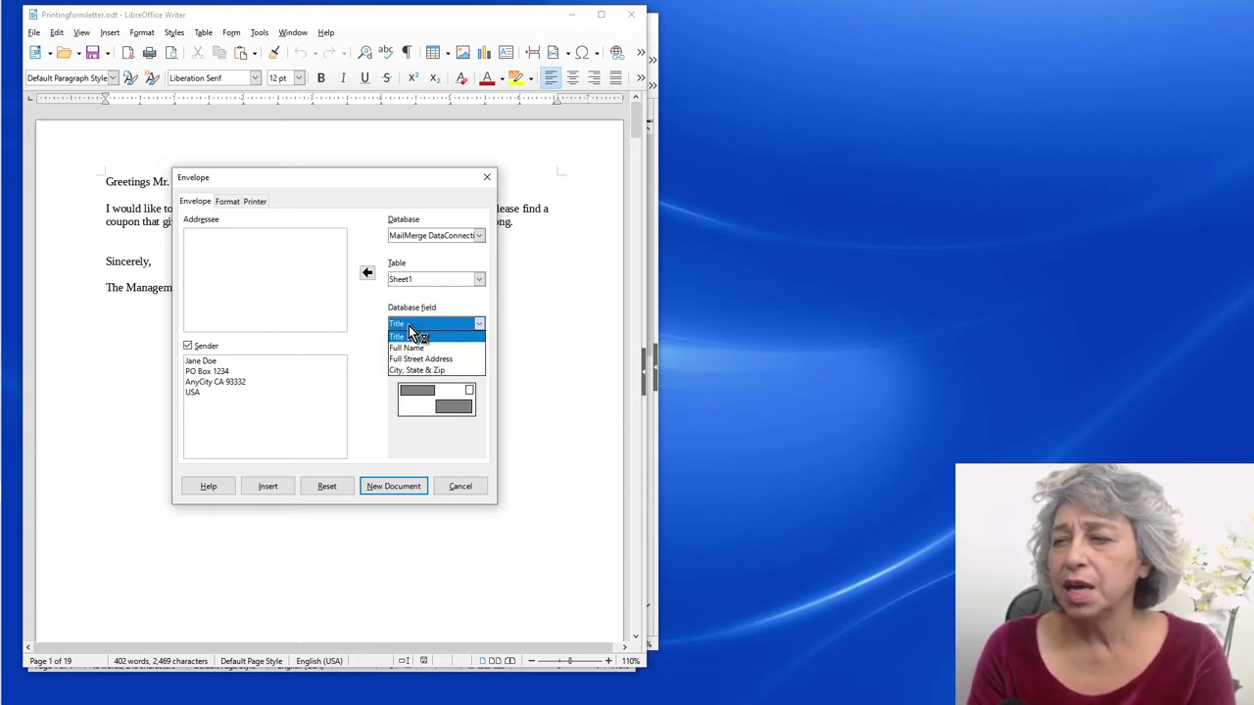
{"action": "left_click", "coordinate": [366, 277]}
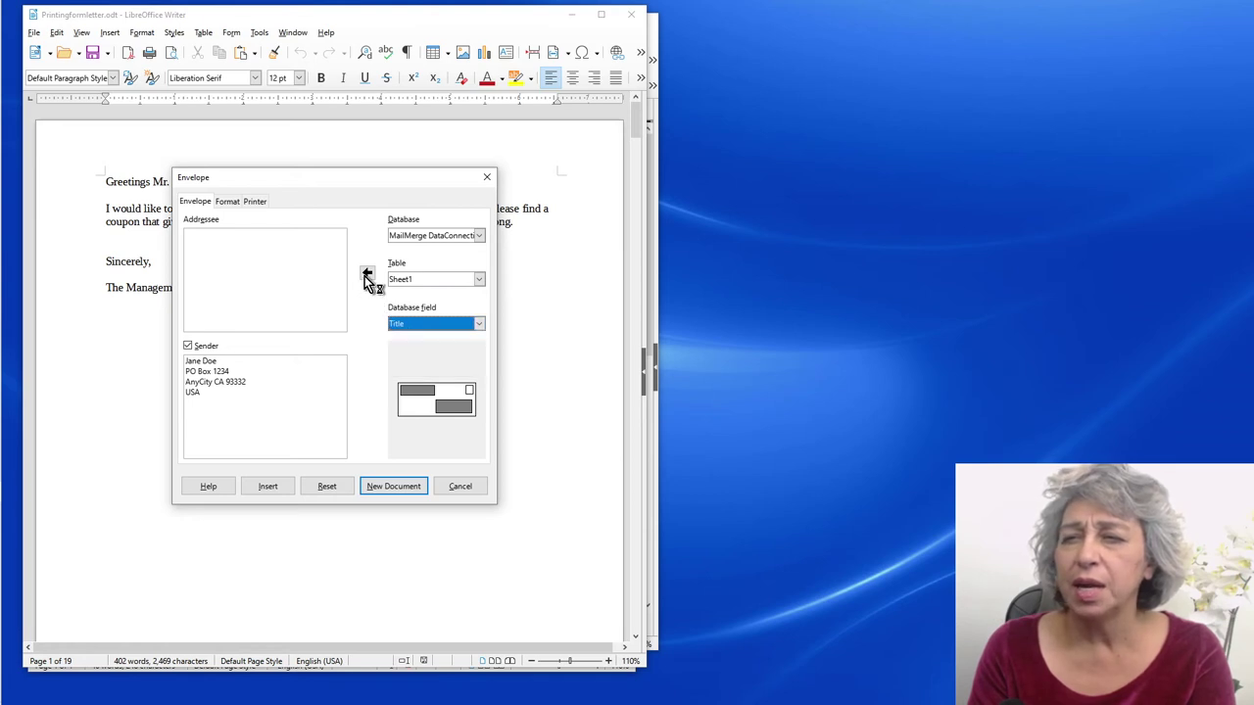
{"action": "left_click", "coordinate": [368, 277]}
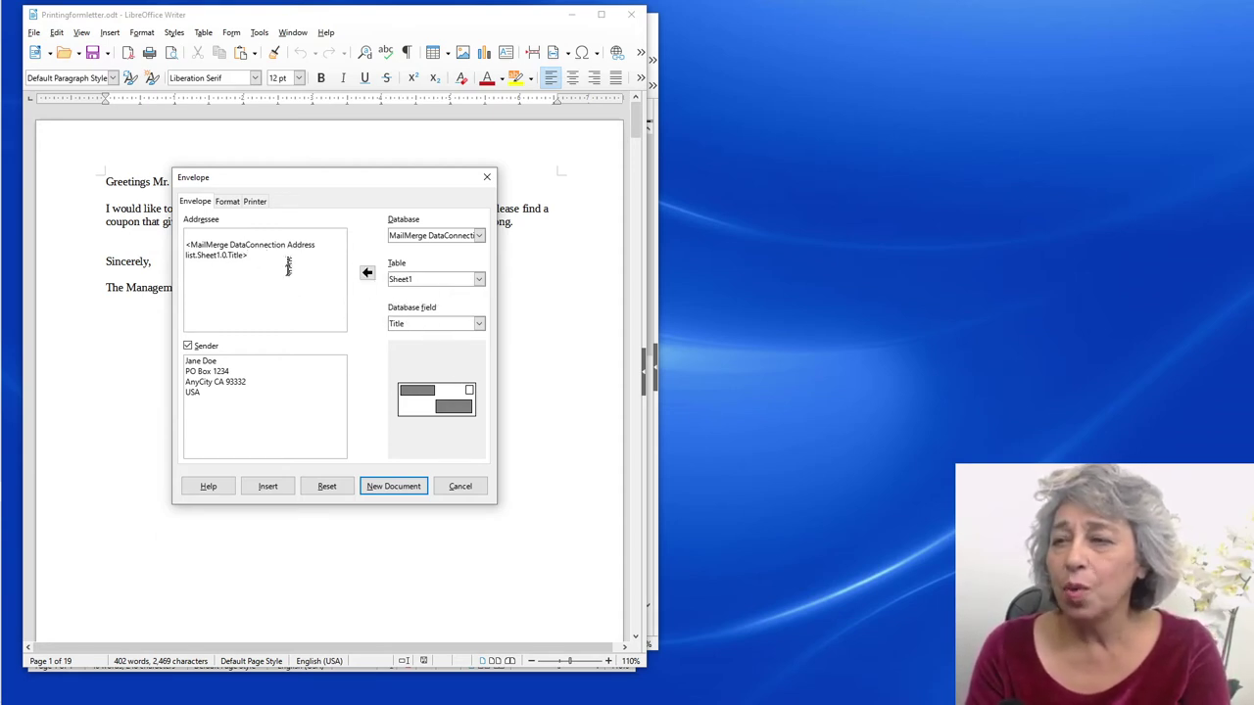
Add the Full Name field after Title in the addressee block, separating the two fields with a space
{"action": "left_click", "coordinate": [477, 325]}
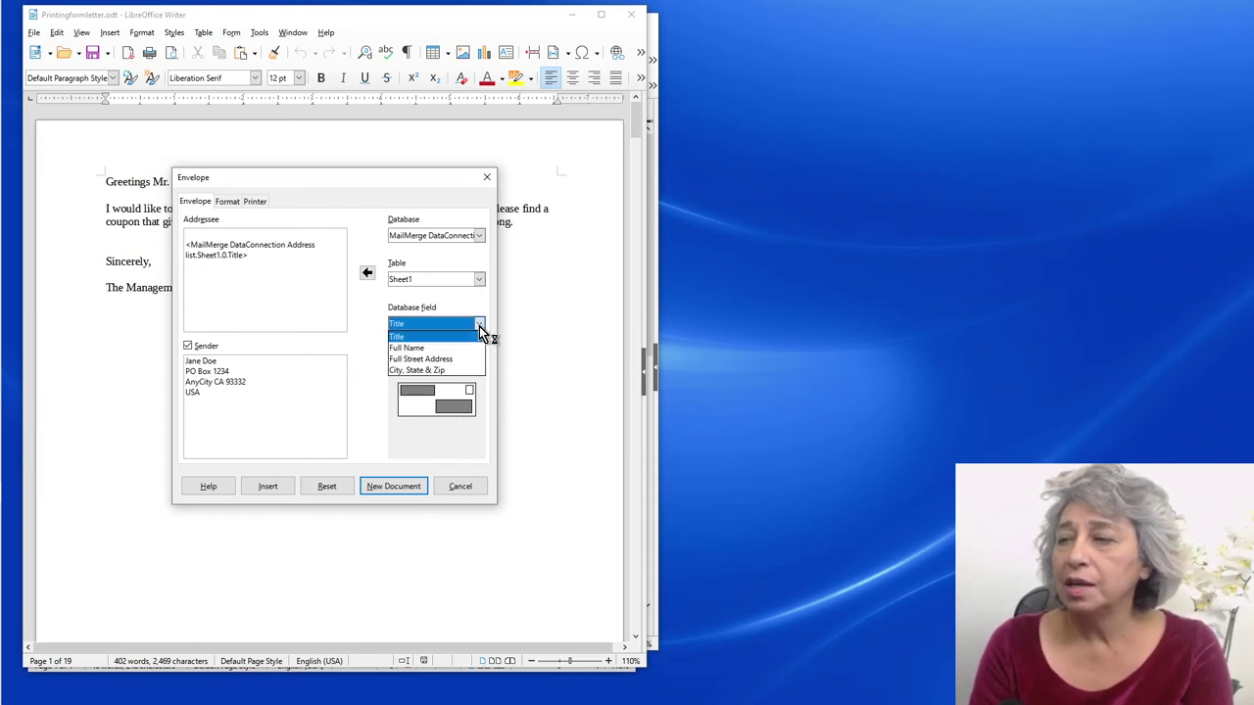
{"action": "left_click", "coordinate": [432, 346]}
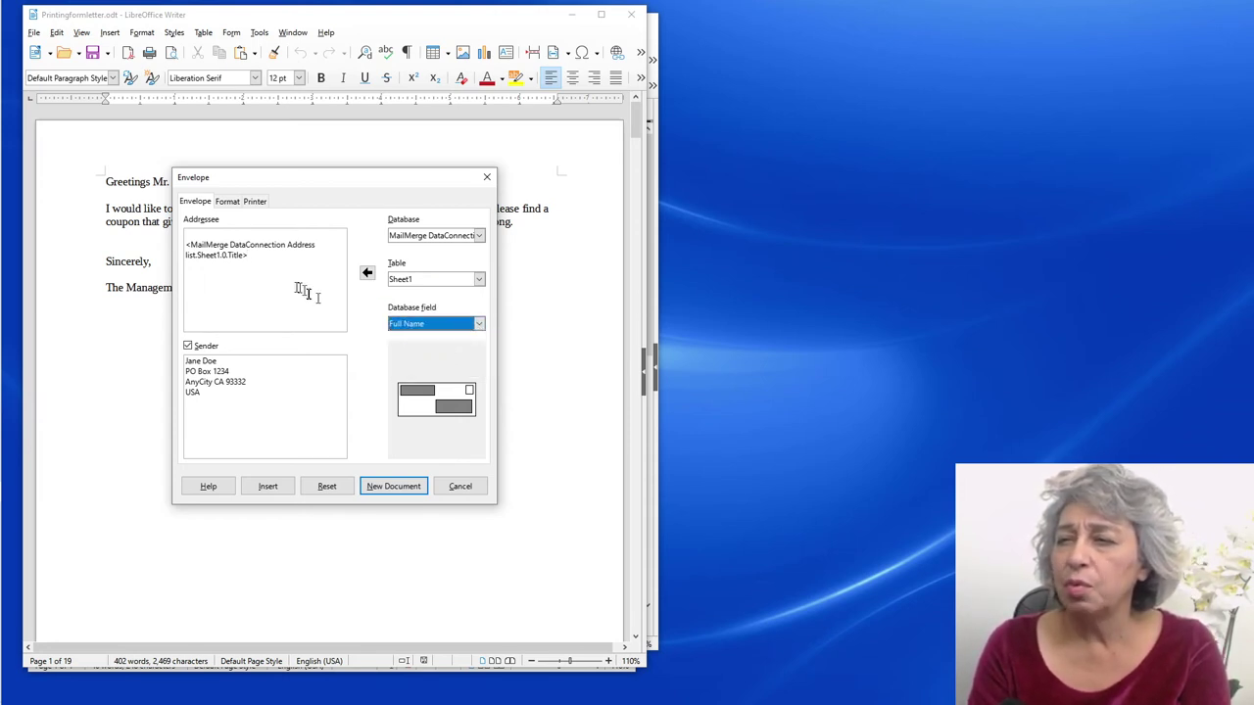
{"action": "left_click", "coordinate": [367, 272]}
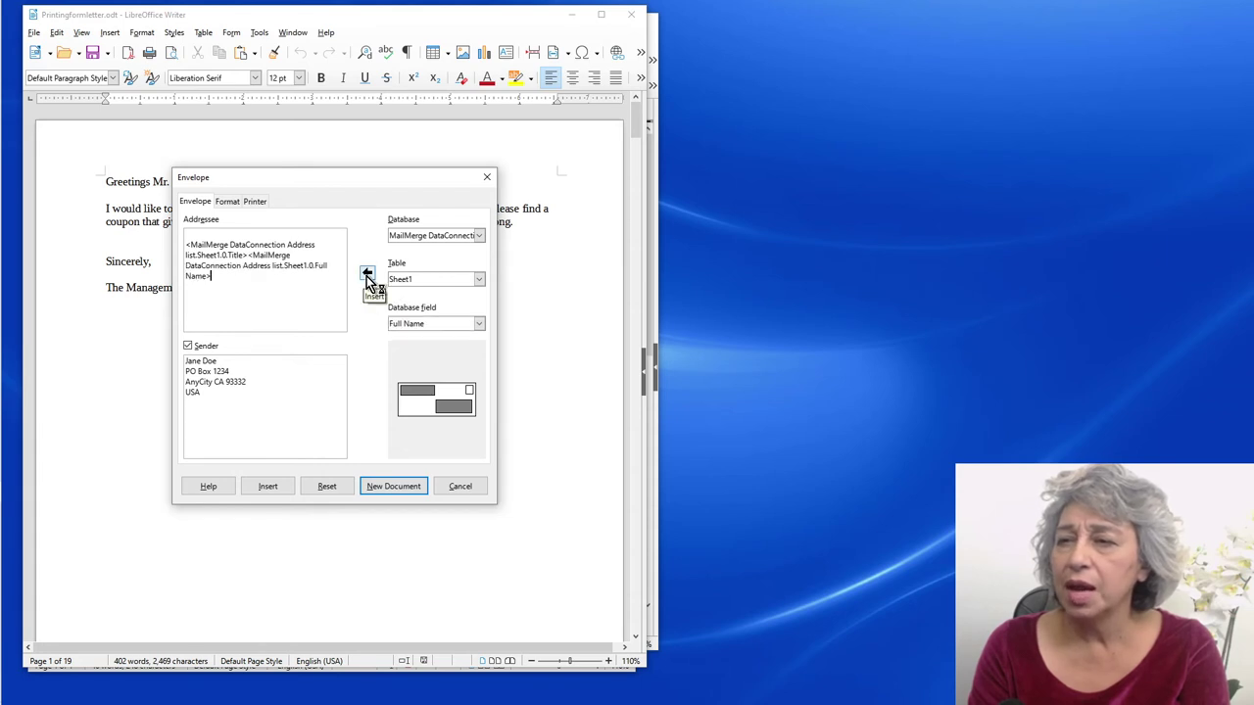
{"action": "left_click", "coordinate": [245, 255]}
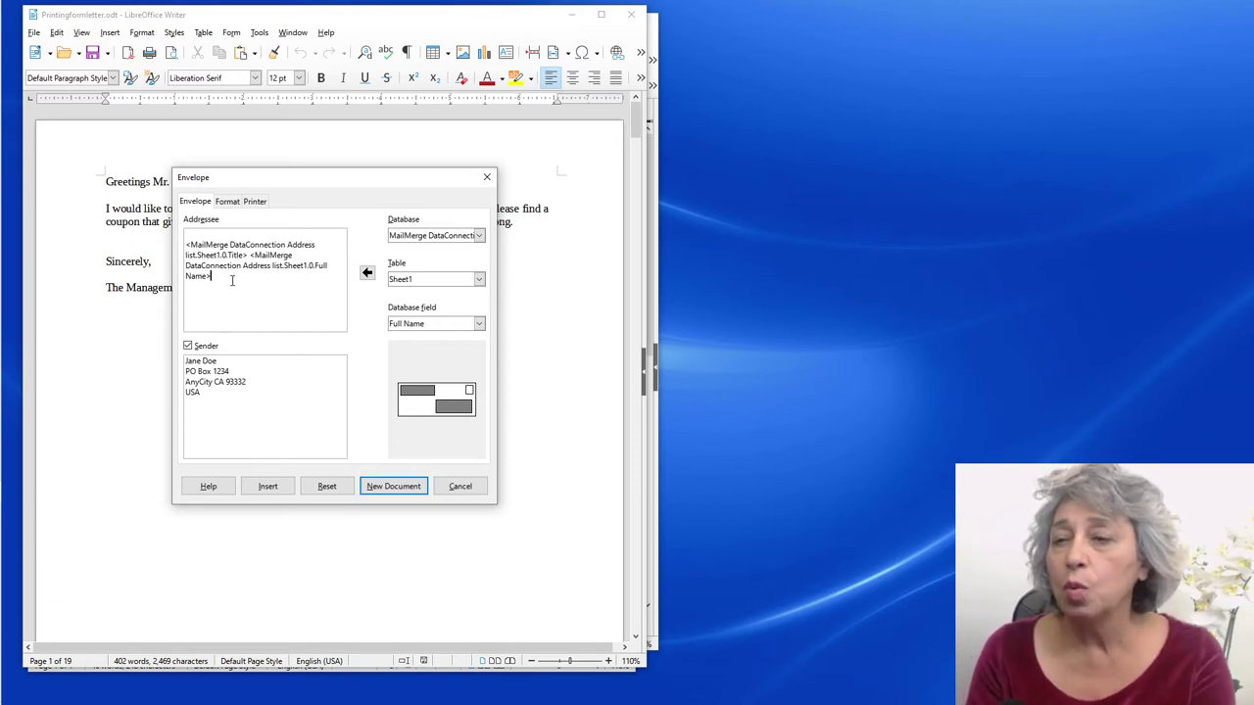
Add the Full Street Address and City, State & Zip fields on separate lines below the name in the addressee block
{"action": "left_click", "coordinate": [479, 324]}
{"action": "left_click", "coordinate": [421, 359]}
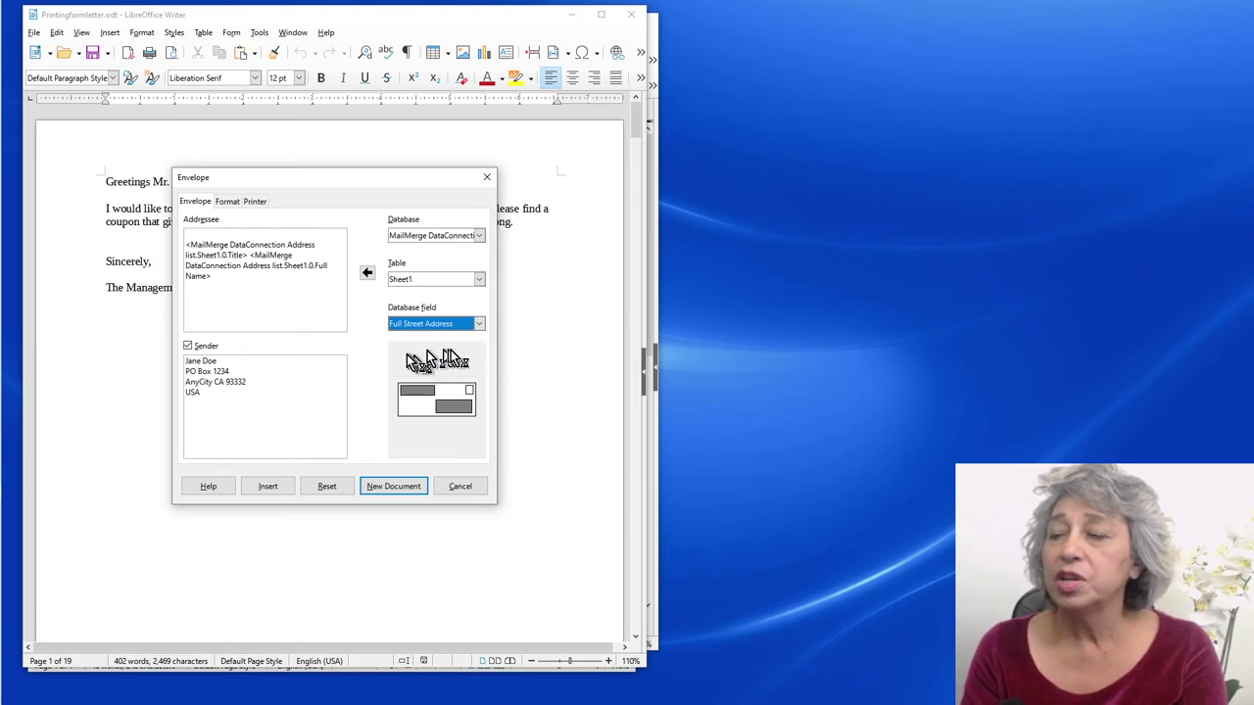
{"action": "left_click", "coordinate": [368, 274]}
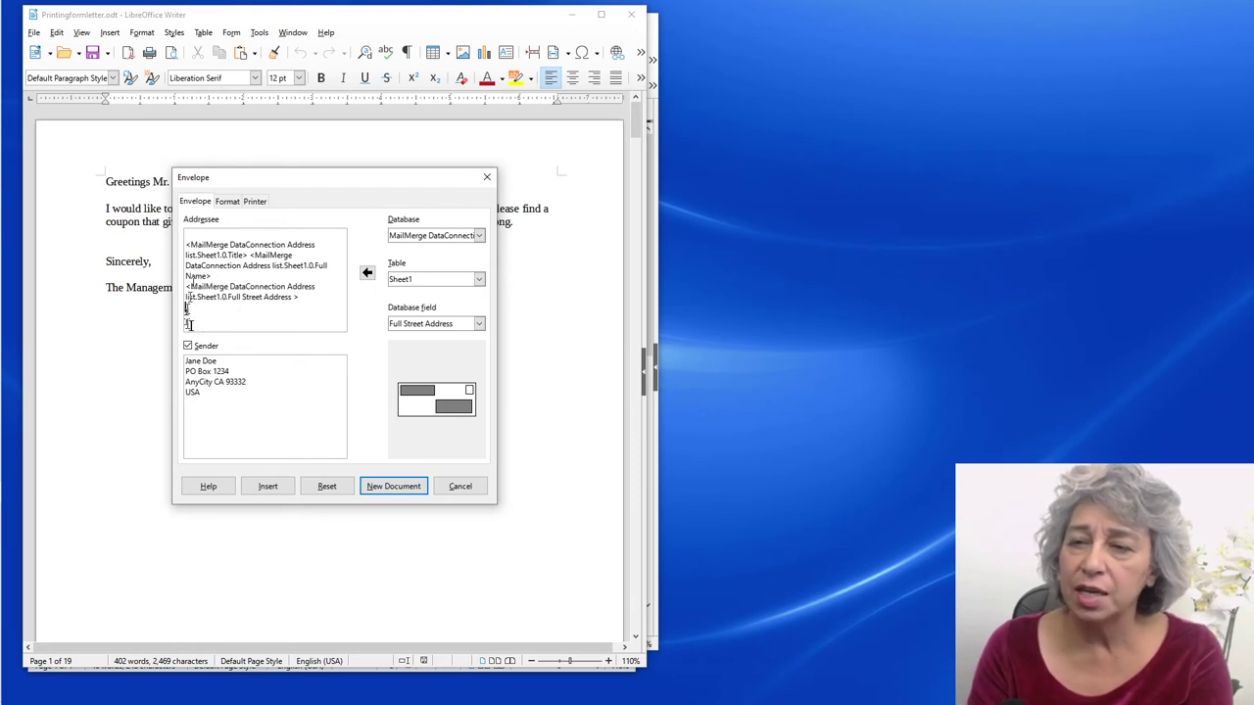
{"action": "left_click", "coordinate": [479, 325]}
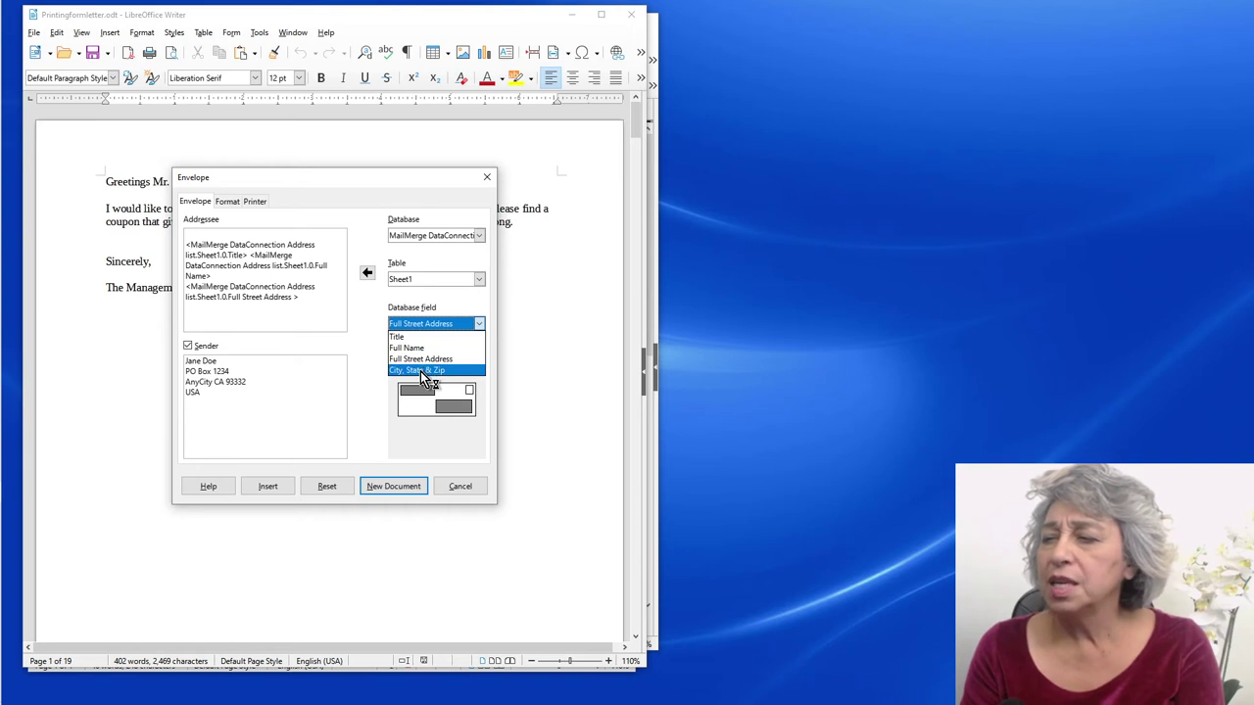
{"action": "left_click", "coordinate": [423, 371]}
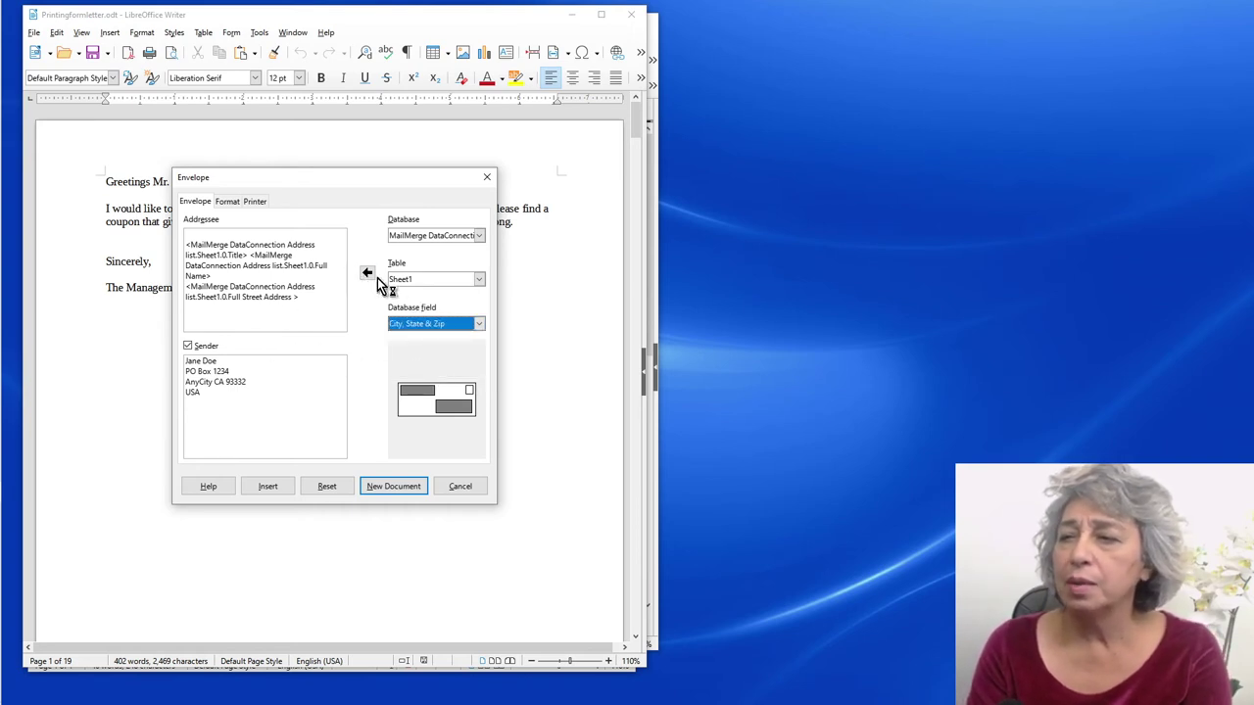
{"action": "left_click", "coordinate": [370, 275]}
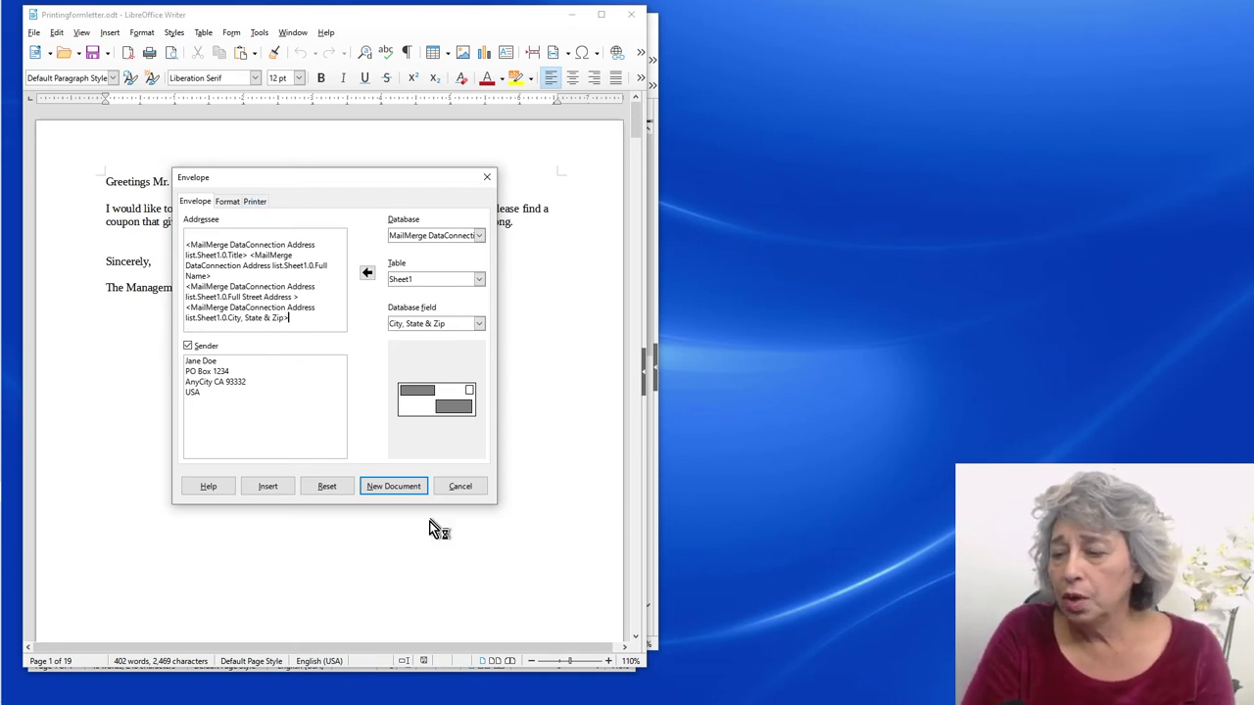
Recheck the envelope's printer and format settings, then create the envelope as a new document and widen its window to show the whole page
{"action": "left_click", "coordinate": [268, 200]}
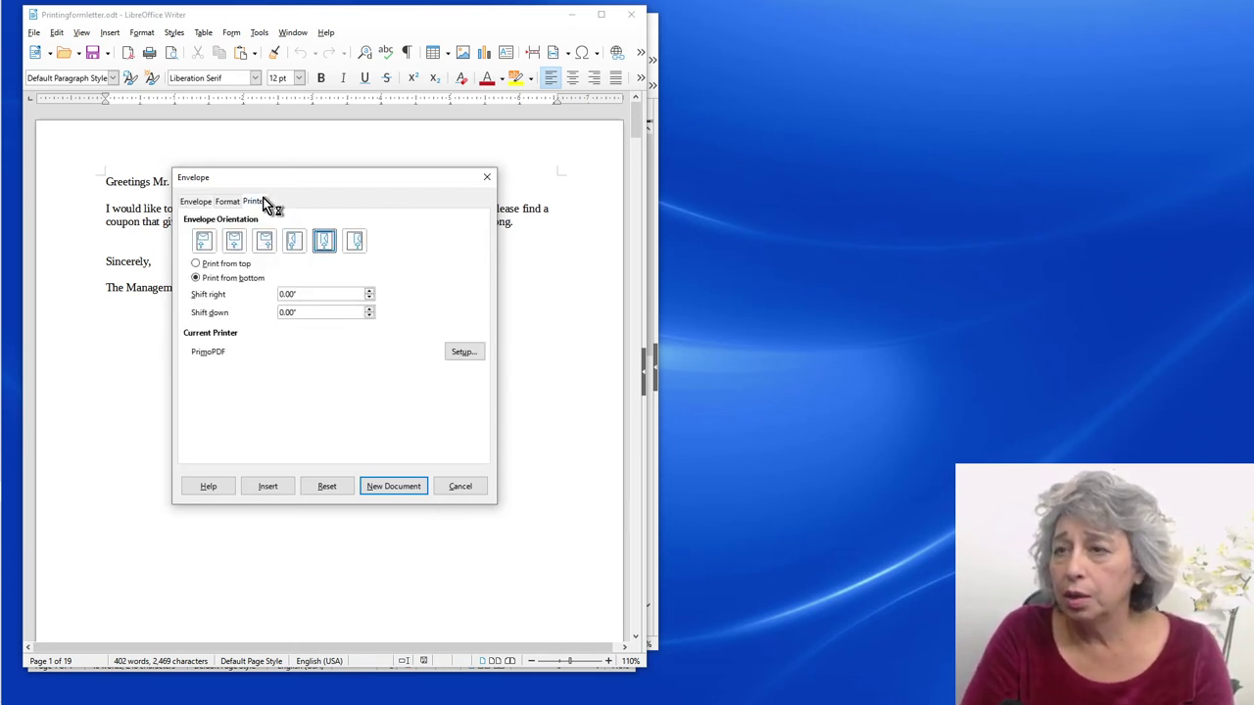
{"action": "left_click", "coordinate": [235, 201]}
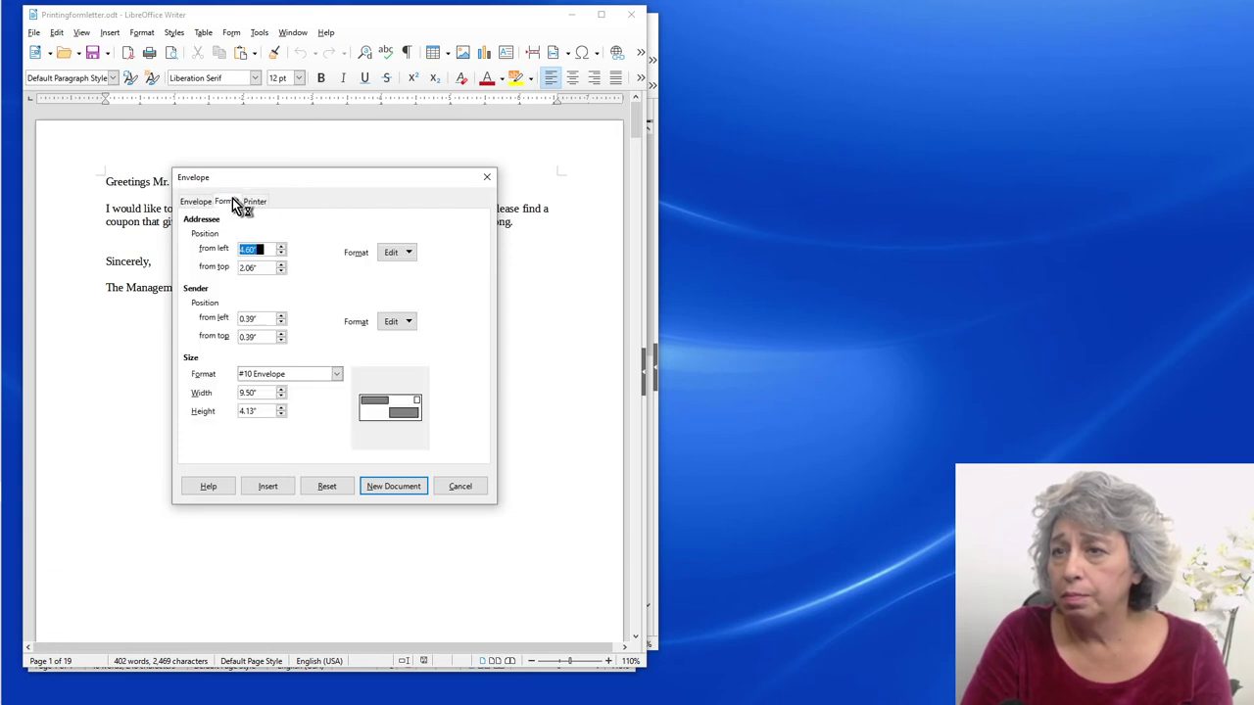
{"action": "left_click", "coordinate": [207, 202]}
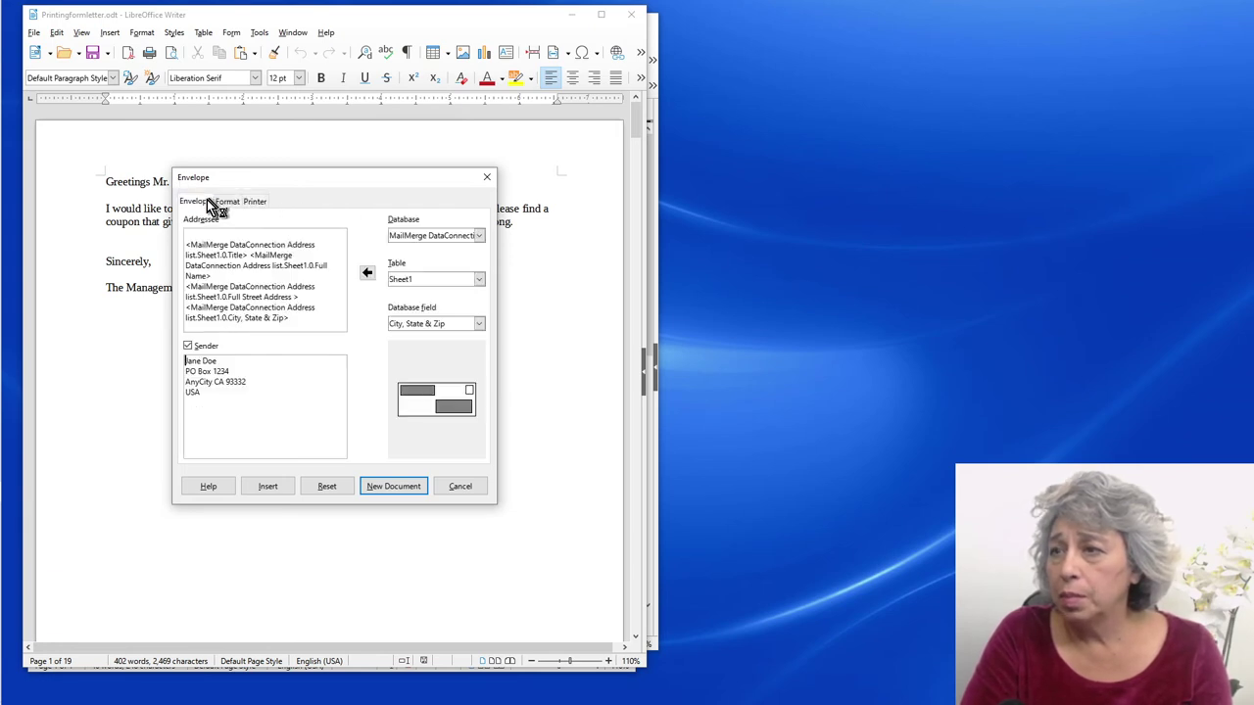
{"action": "left_click", "coordinate": [403, 485]}
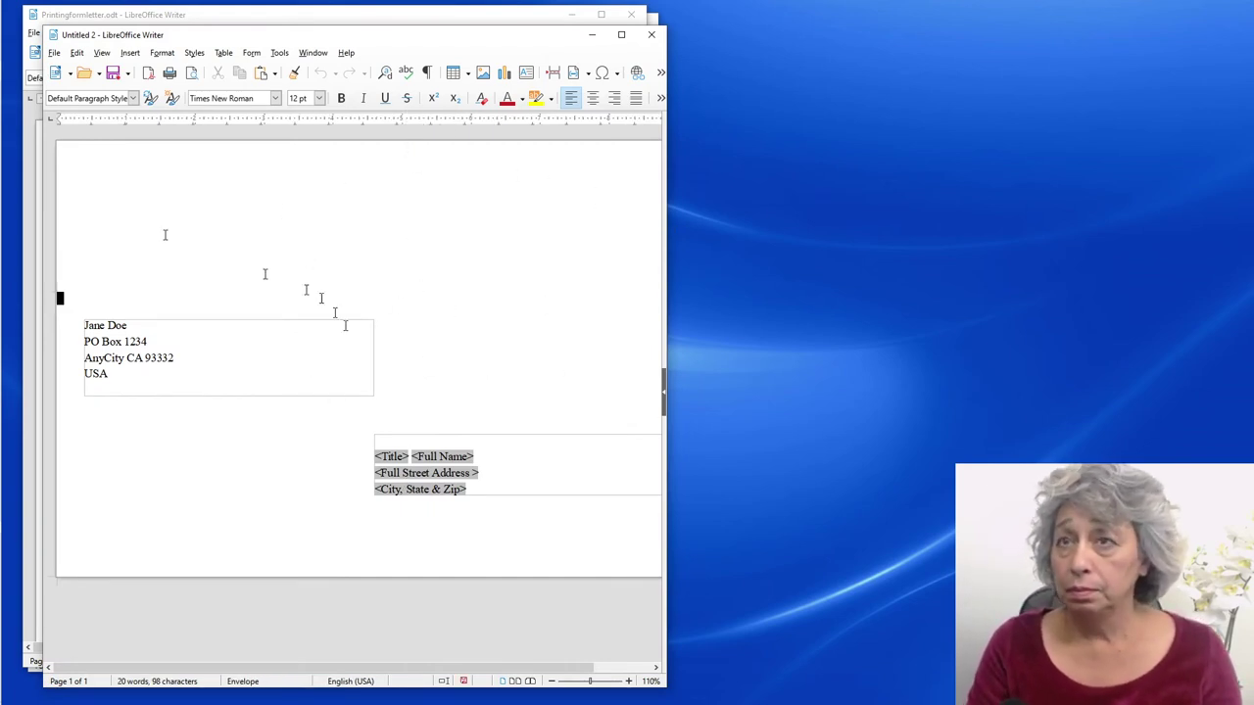
{"action": "left_click_drag", "start_coordinate": [671, 293], "coordinate": [836, 270]}
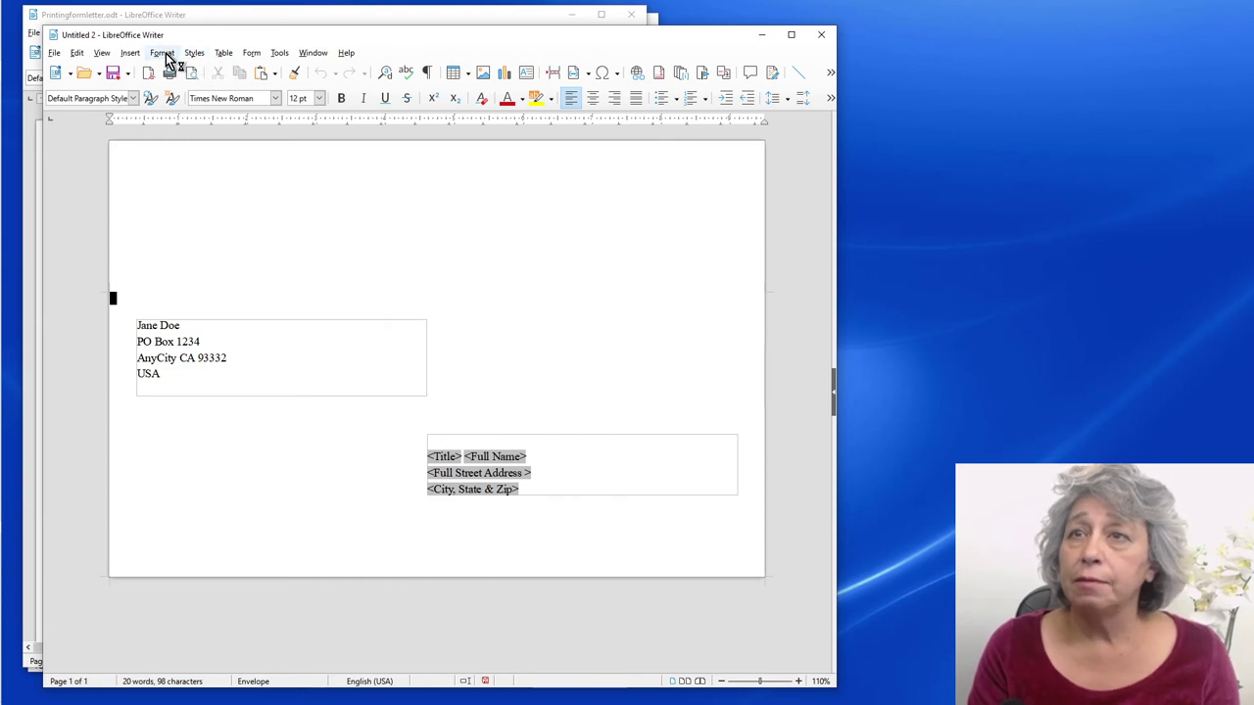
Set the paper format of the envelope document's page style to #10 Envelope
{"action": "left_click", "coordinate": [164, 53]}
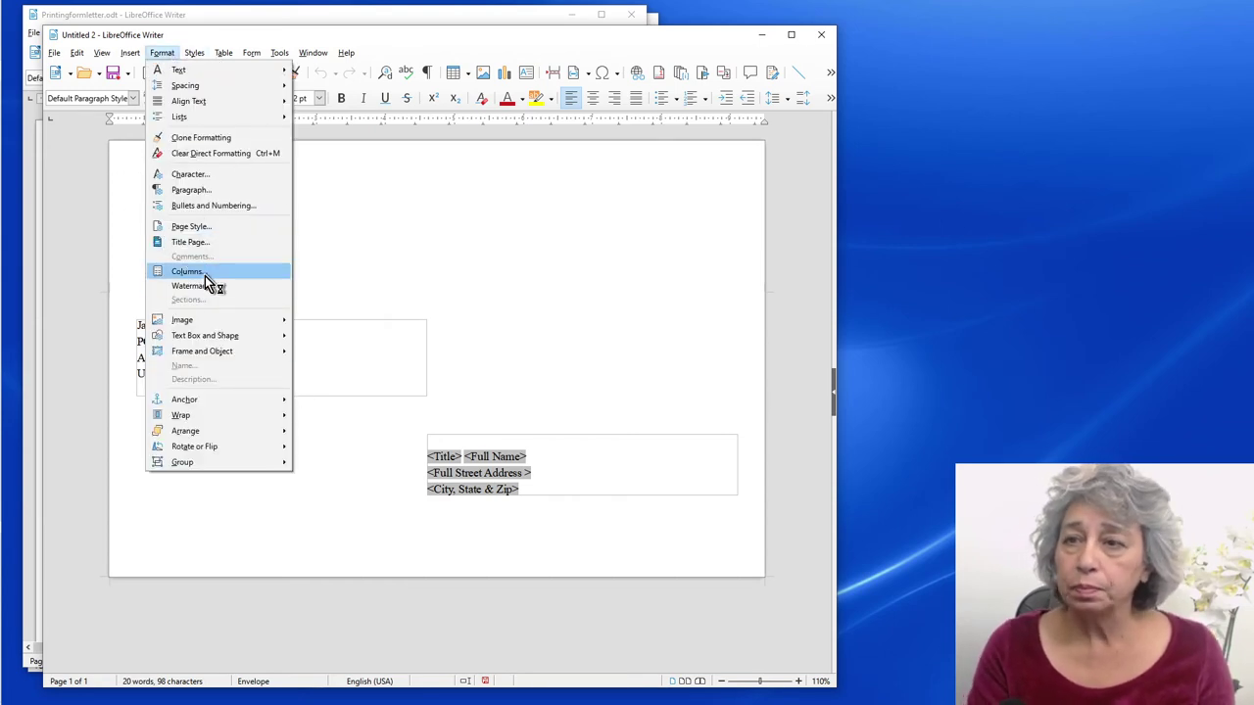
{"action": "left_click", "coordinate": [213, 232]}
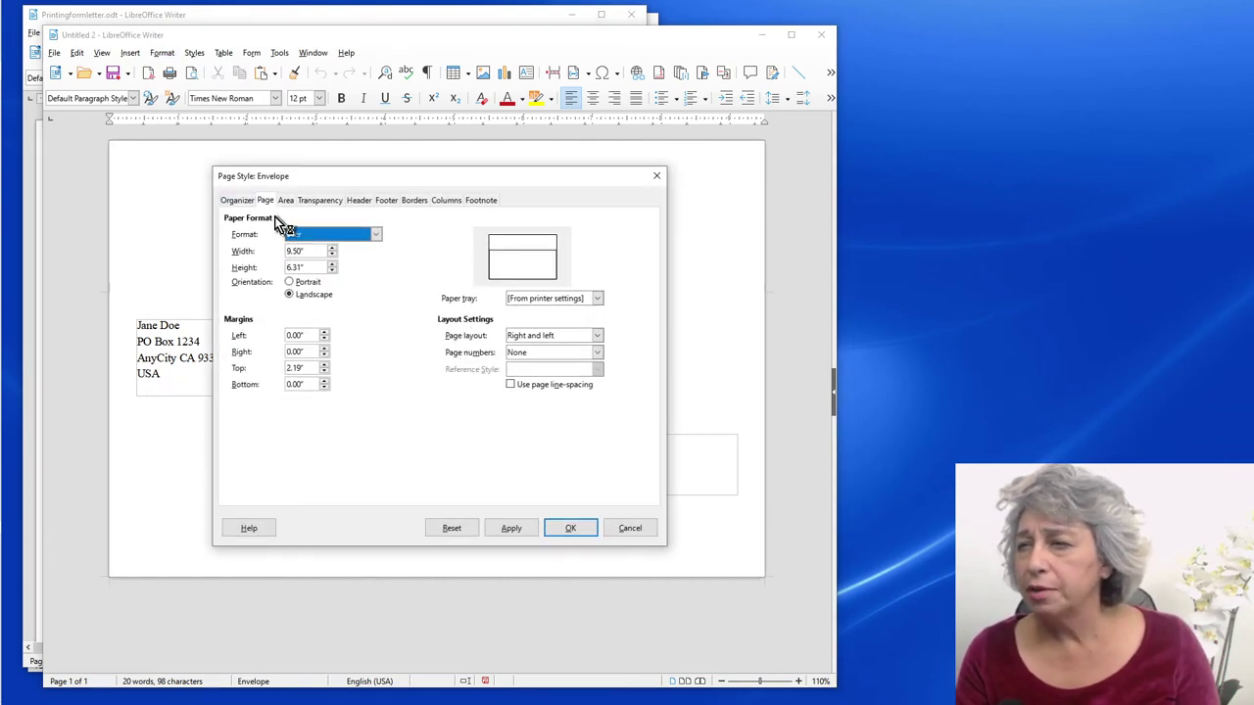
{"action": "left_click", "coordinate": [375, 236]}
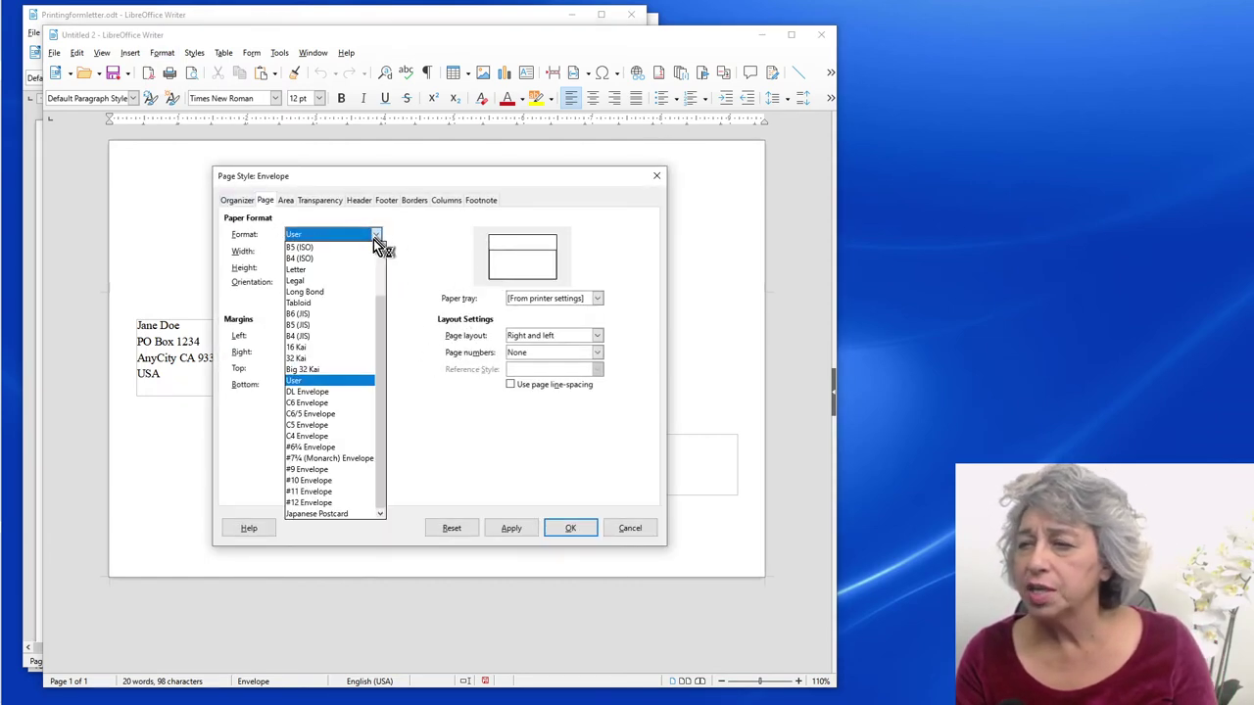
{"action": "left_click", "coordinate": [342, 481]}
Look through the page style's area, transparency, header, footer, border, column and footnote settings
{"action": "left_click", "coordinate": [285, 201]}
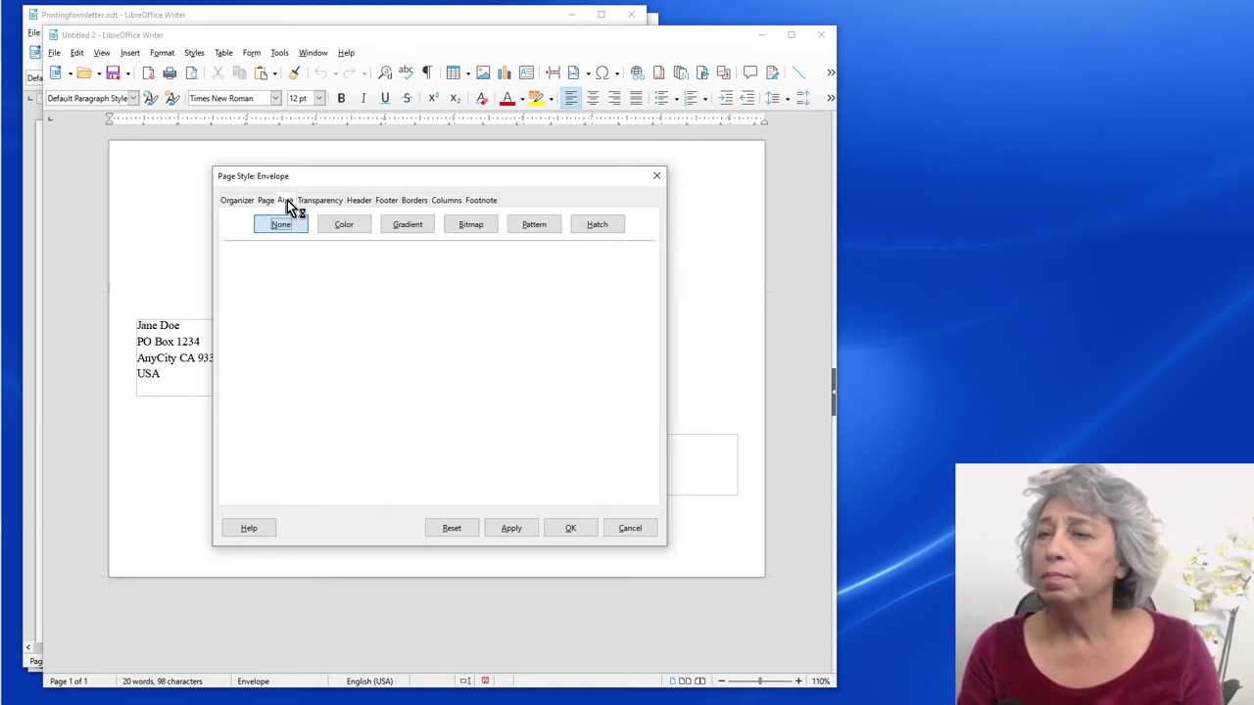
{"action": "left_click", "coordinate": [316, 202]}
{"action": "left_click", "coordinate": [360, 204]}
{"action": "left_click", "coordinate": [386, 203]}
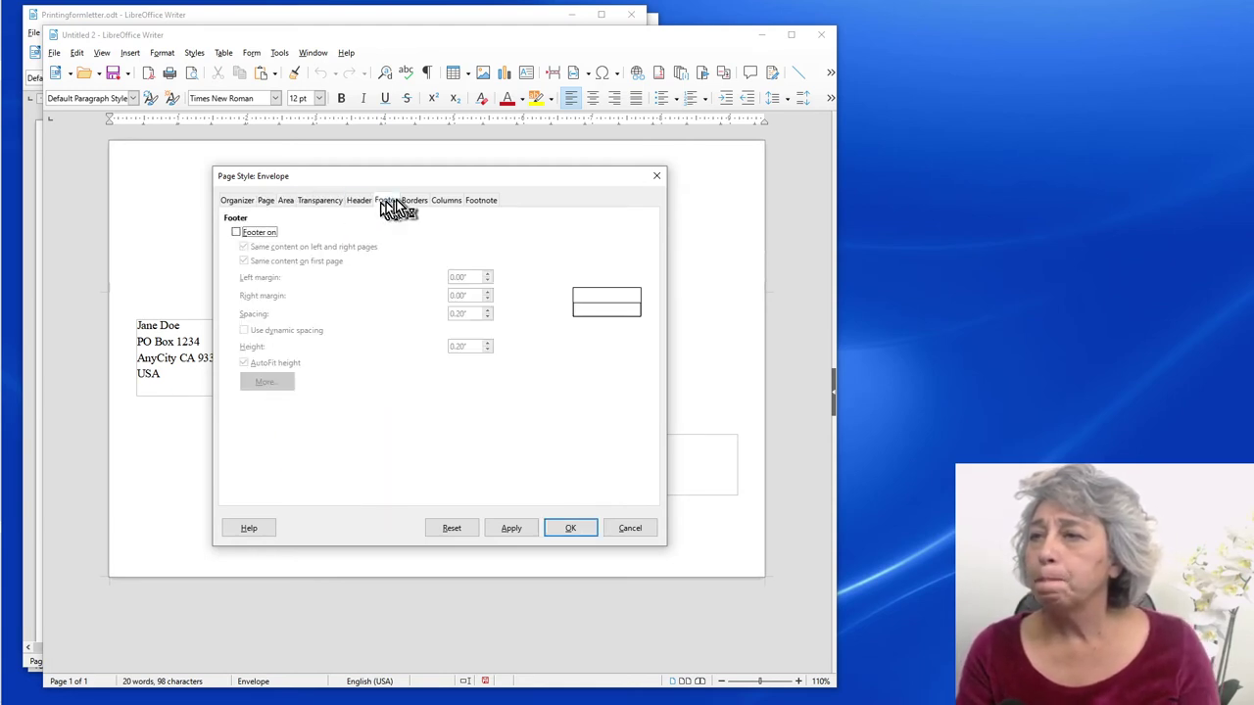
{"action": "left_click", "coordinate": [414, 202]}
{"action": "left_click", "coordinate": [443, 203]}
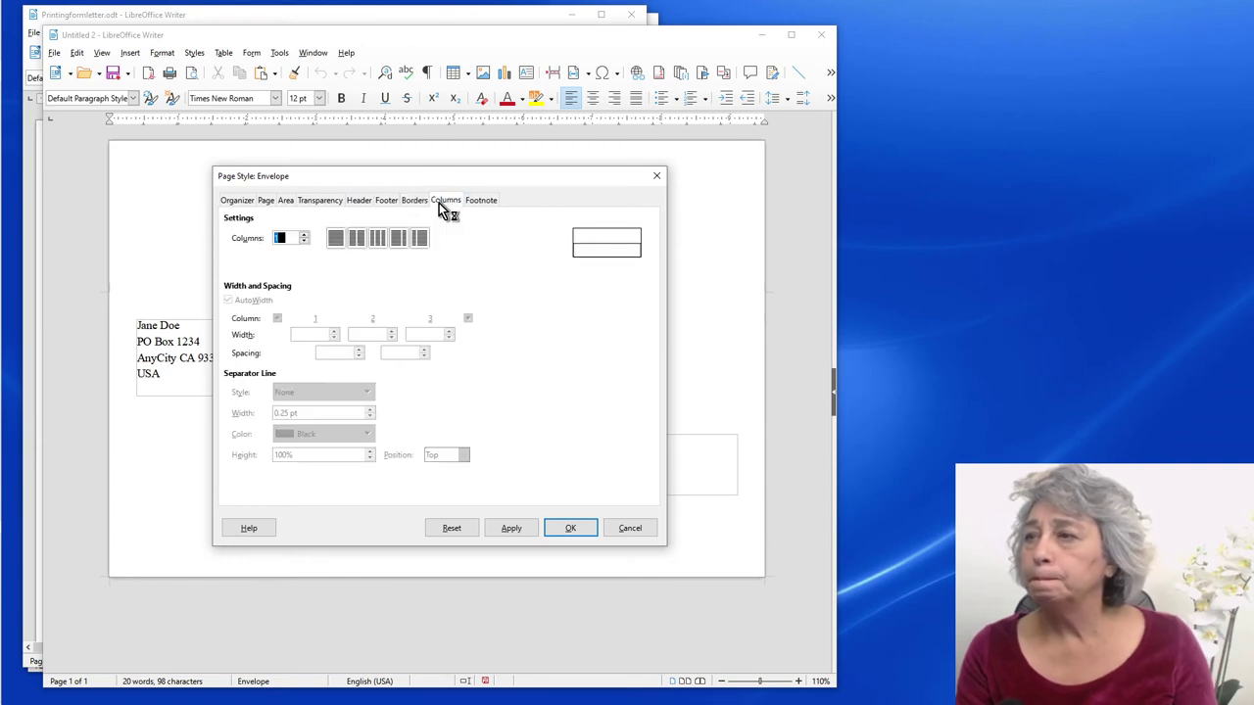
{"action": "left_click", "coordinate": [485, 203]}
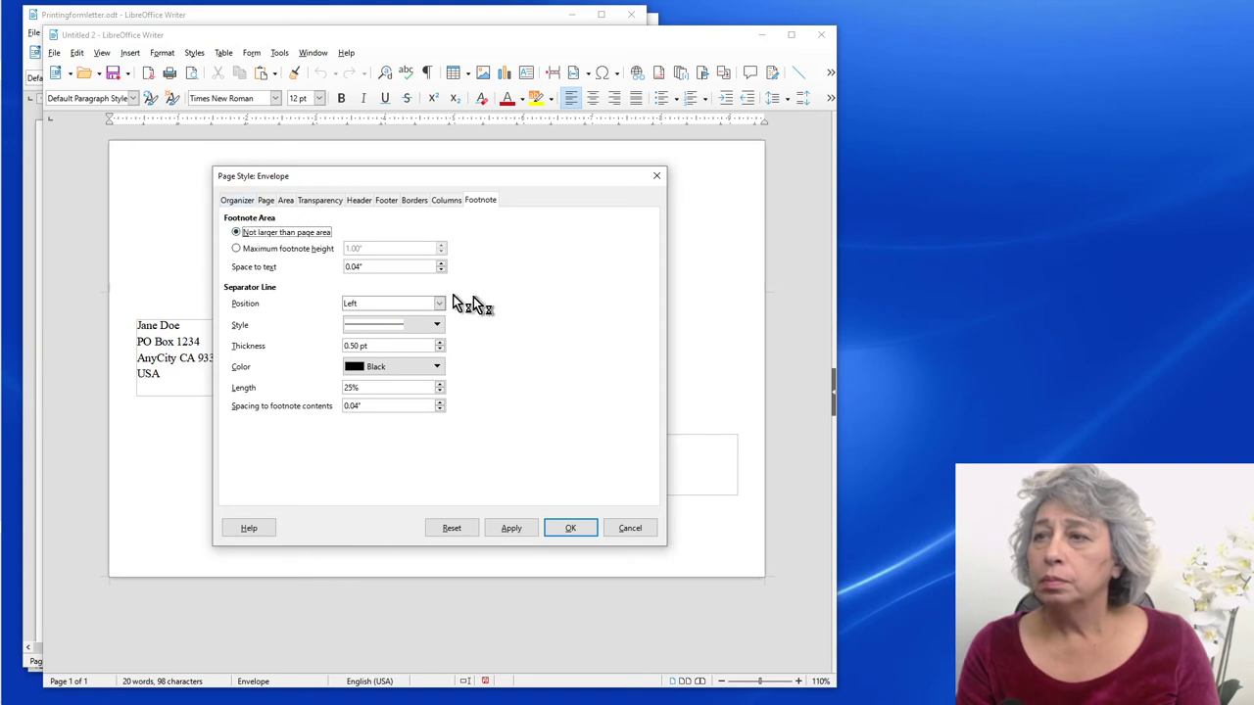
Set the page style's next style to Envelope and apply the page style changes
{"action": "left_click", "coordinate": [232, 200]}
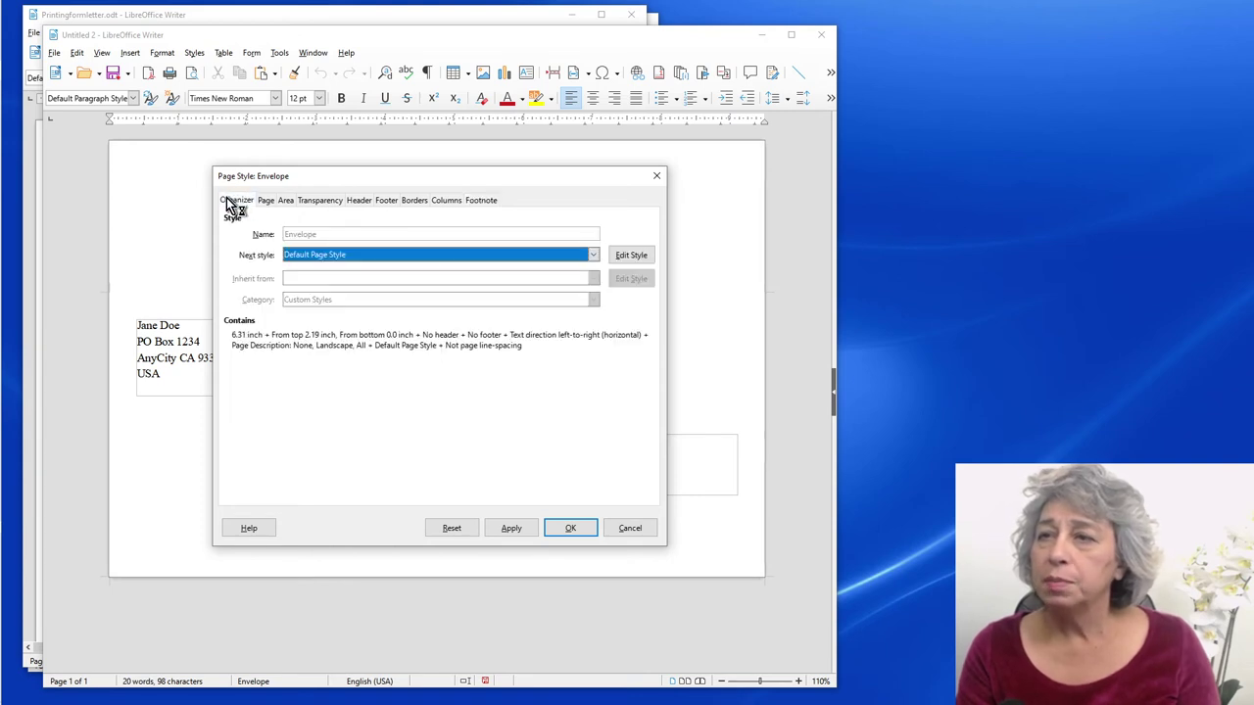
{"action": "left_click", "coordinate": [592, 255]}
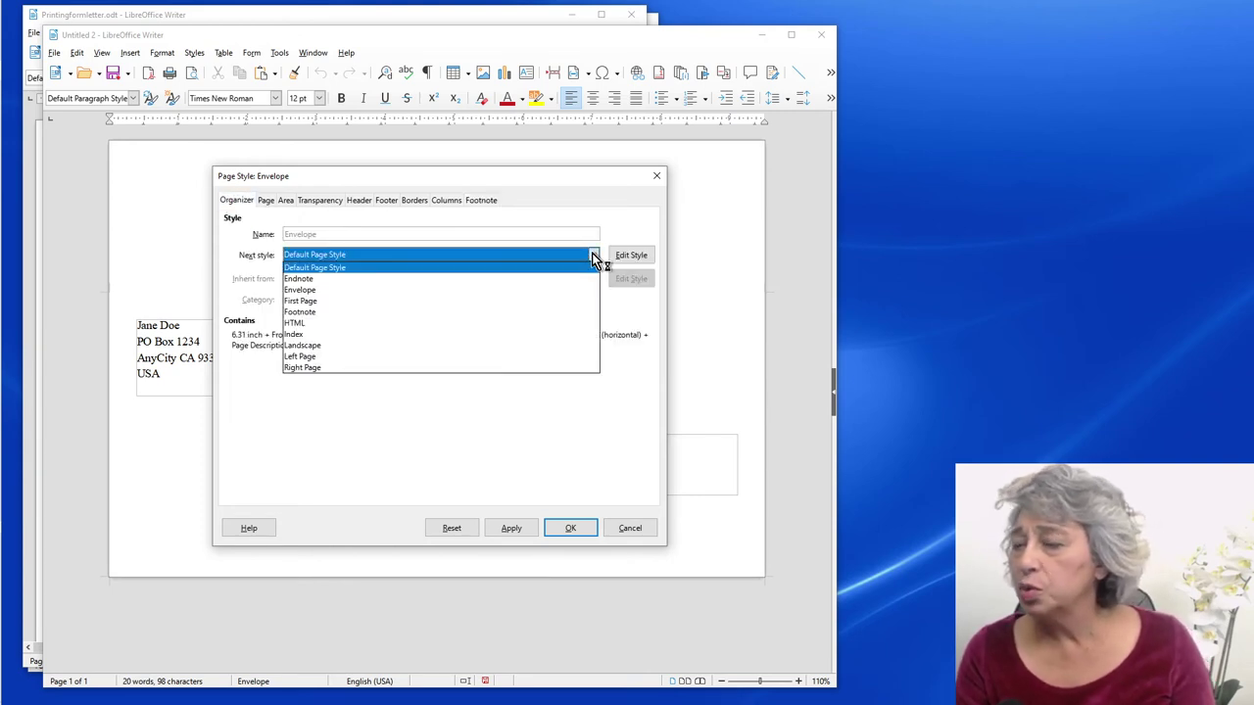
{"action": "left_click", "coordinate": [323, 288]}
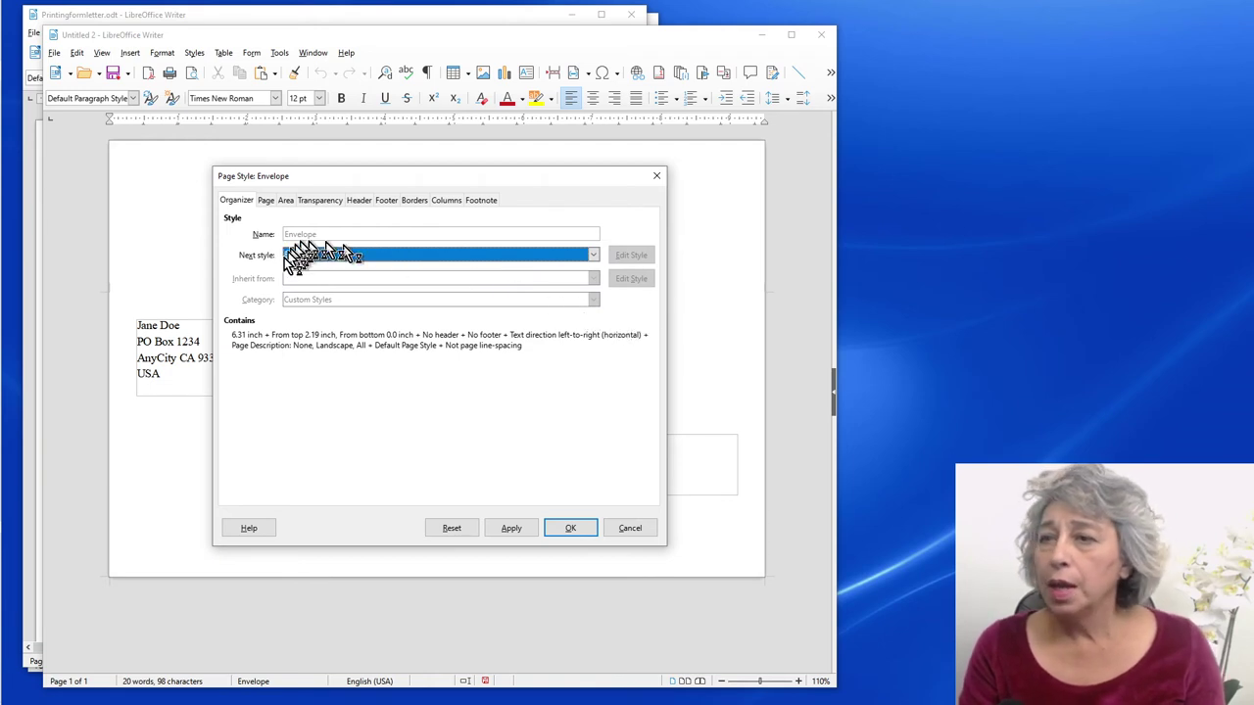
{"action": "left_click", "coordinate": [519, 534]}
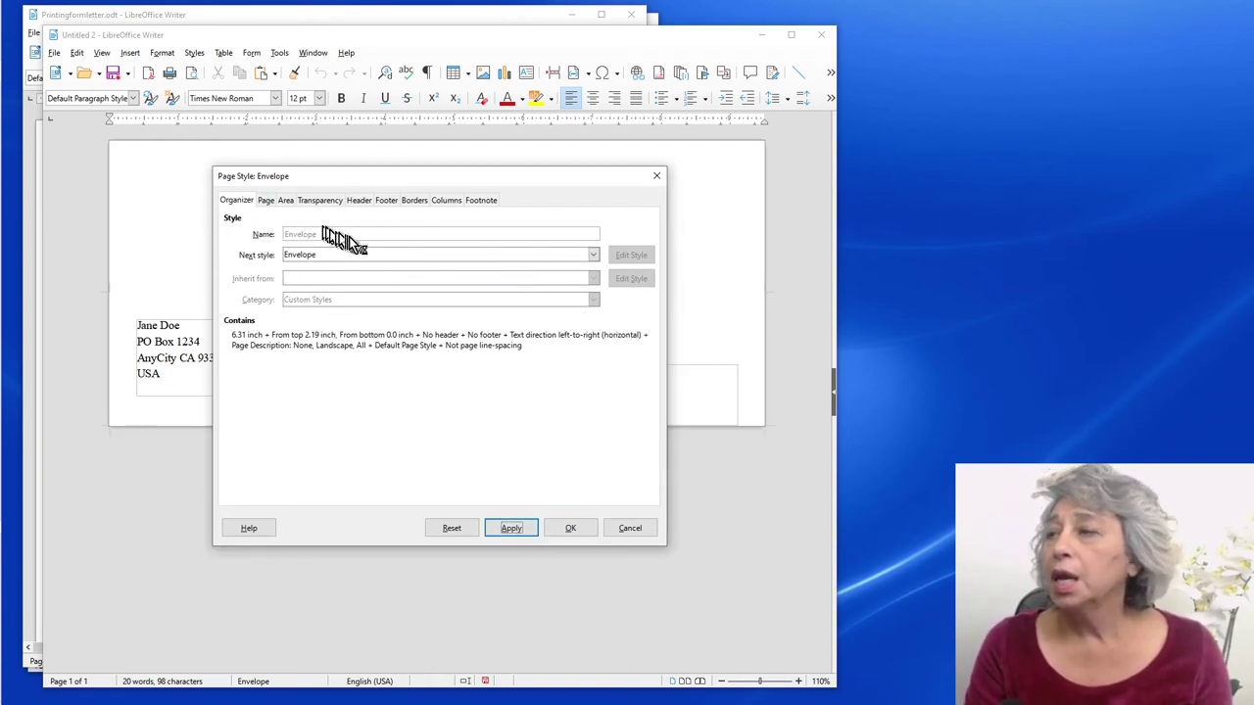
Recheck the Envelope page style's paper format, transparency, header, footer, border, column and organizer settings, then accept the page style
{"action": "left_click", "coordinate": [266, 201]}
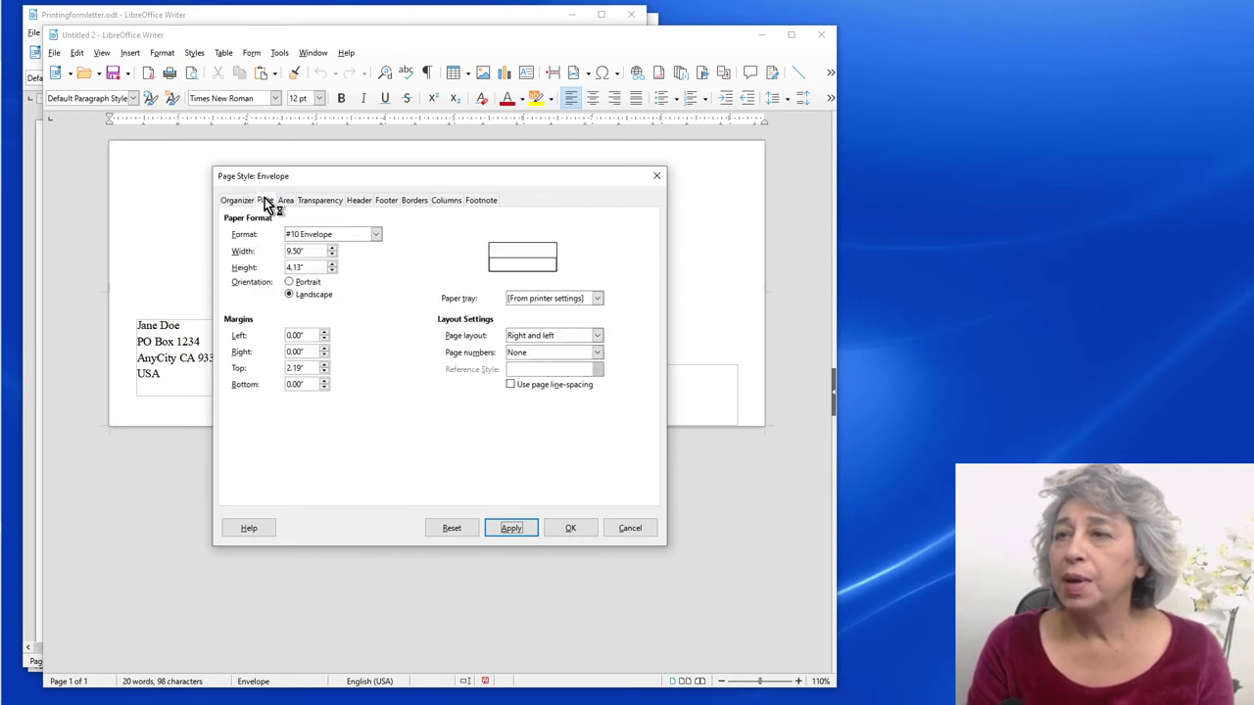
{"action": "left_click", "coordinate": [315, 206]}
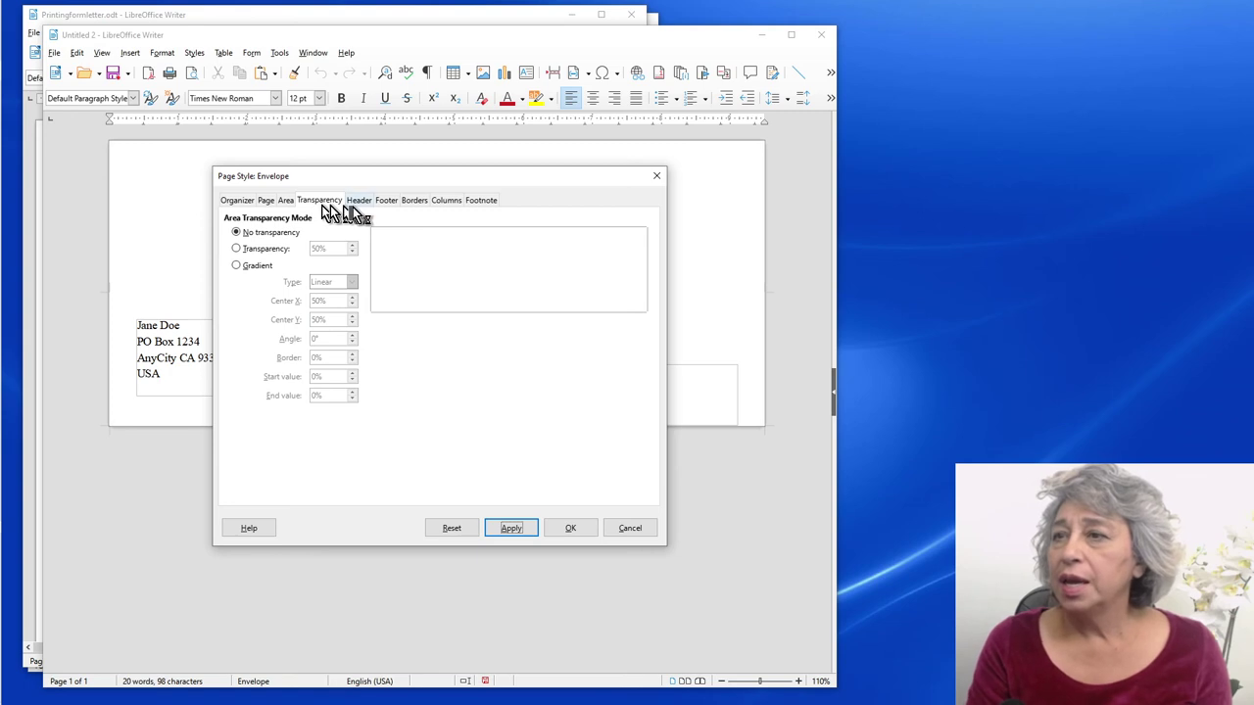
{"action": "left_click", "coordinate": [357, 202]}
{"action": "left_click", "coordinate": [387, 202]}
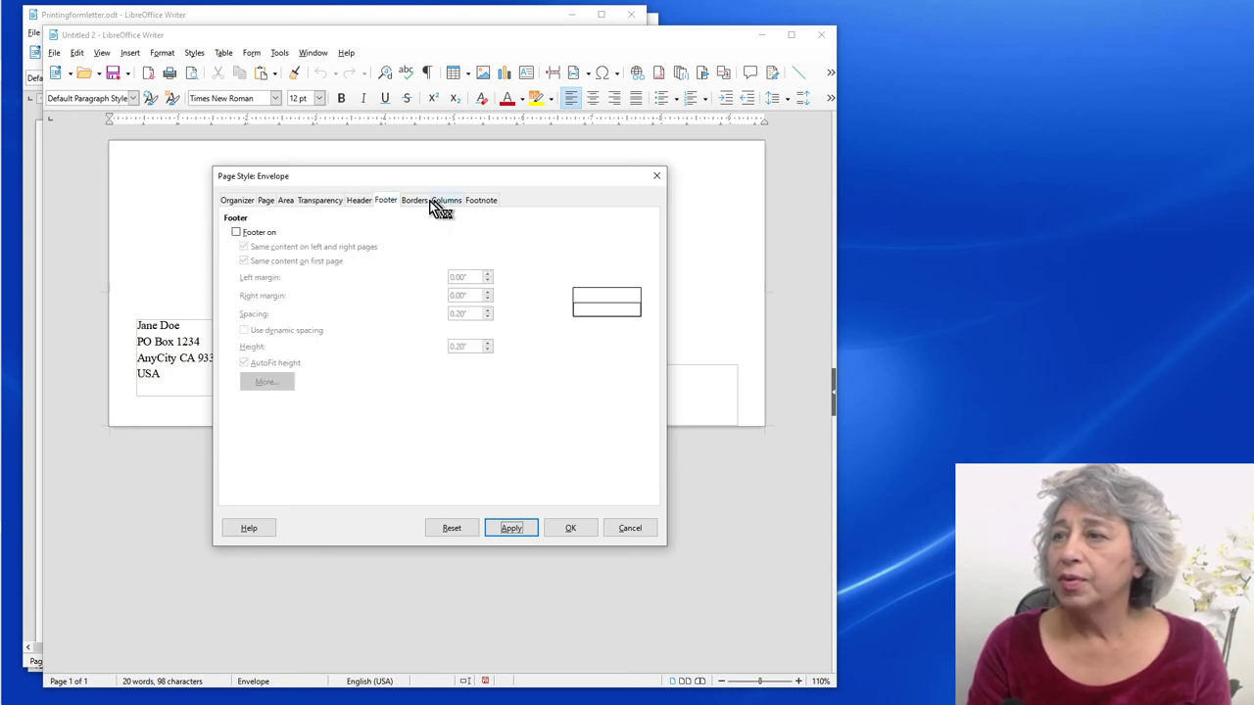
{"action": "left_click", "coordinate": [414, 201]}
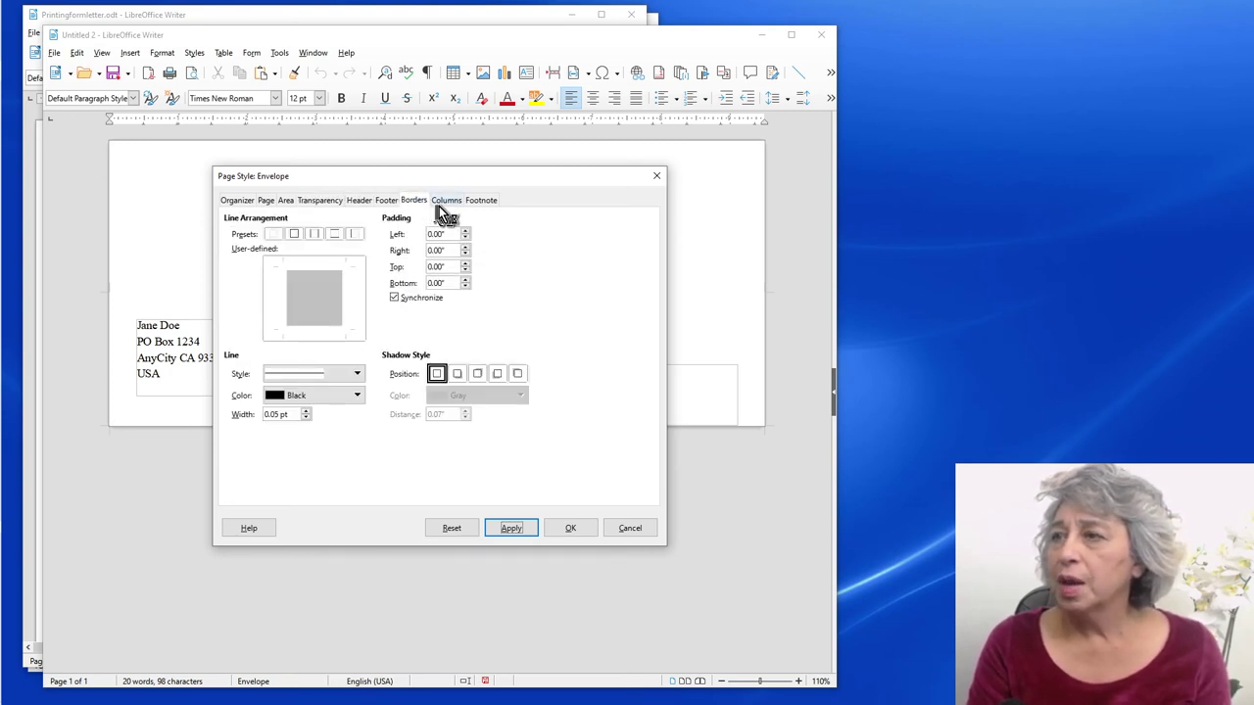
{"action": "left_click", "coordinate": [441, 204]}
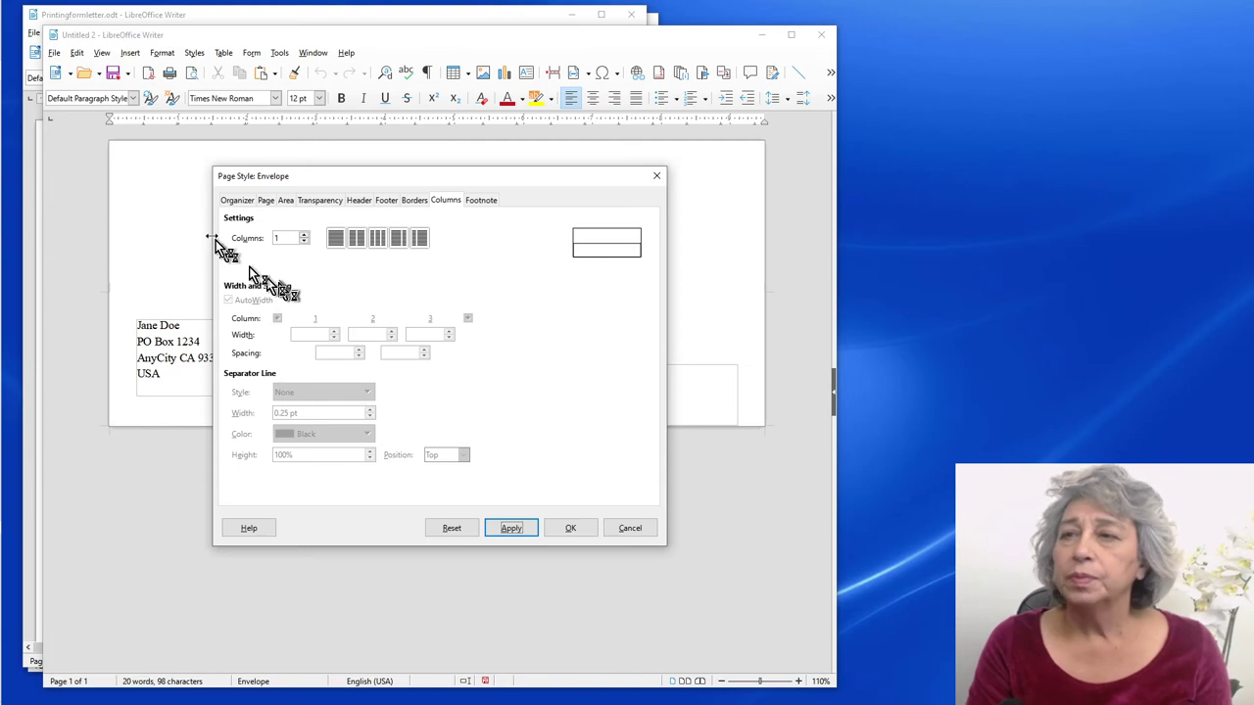
{"action": "left_click", "coordinate": [236, 200]}
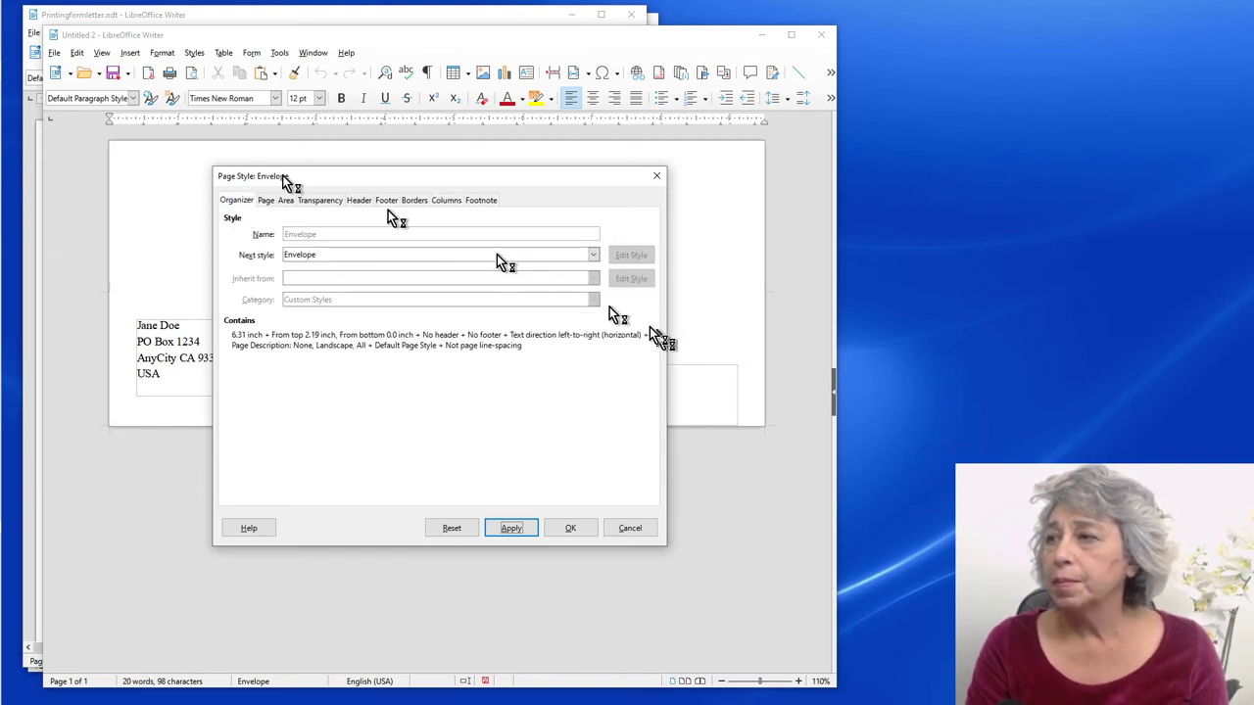
{"action": "left_click", "coordinate": [266, 200]}
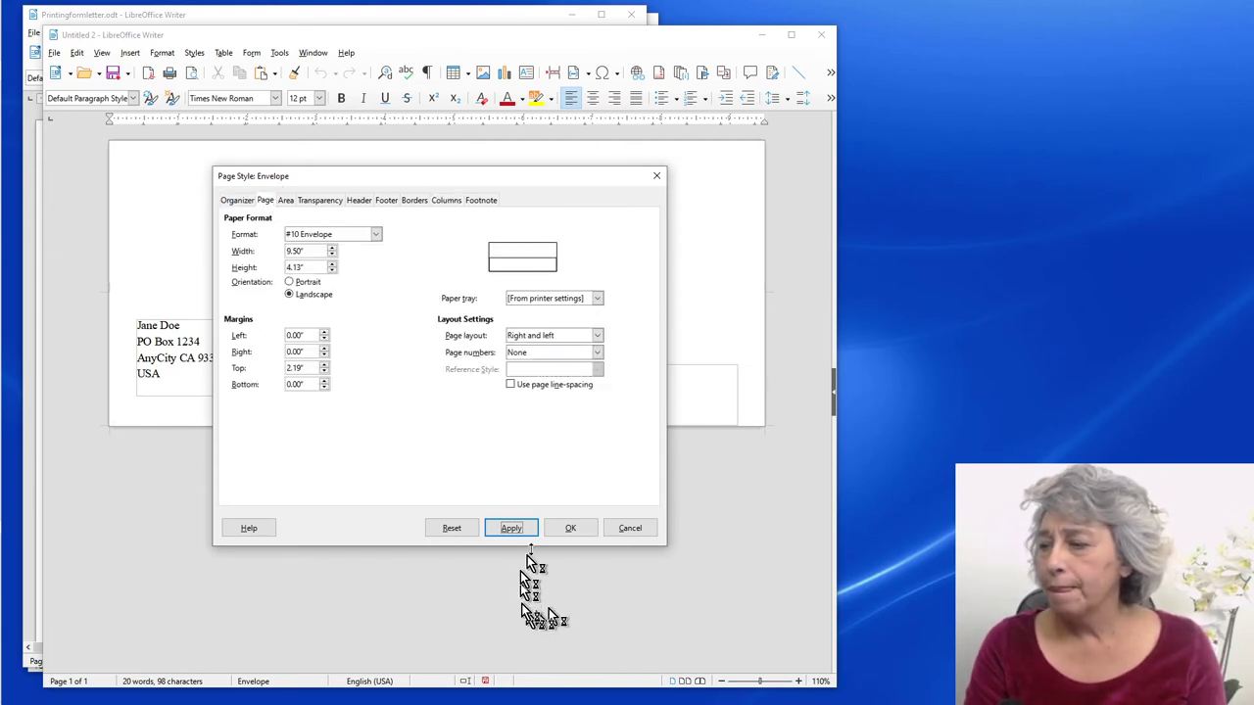
{"action": "left_click", "coordinate": [570, 528]}
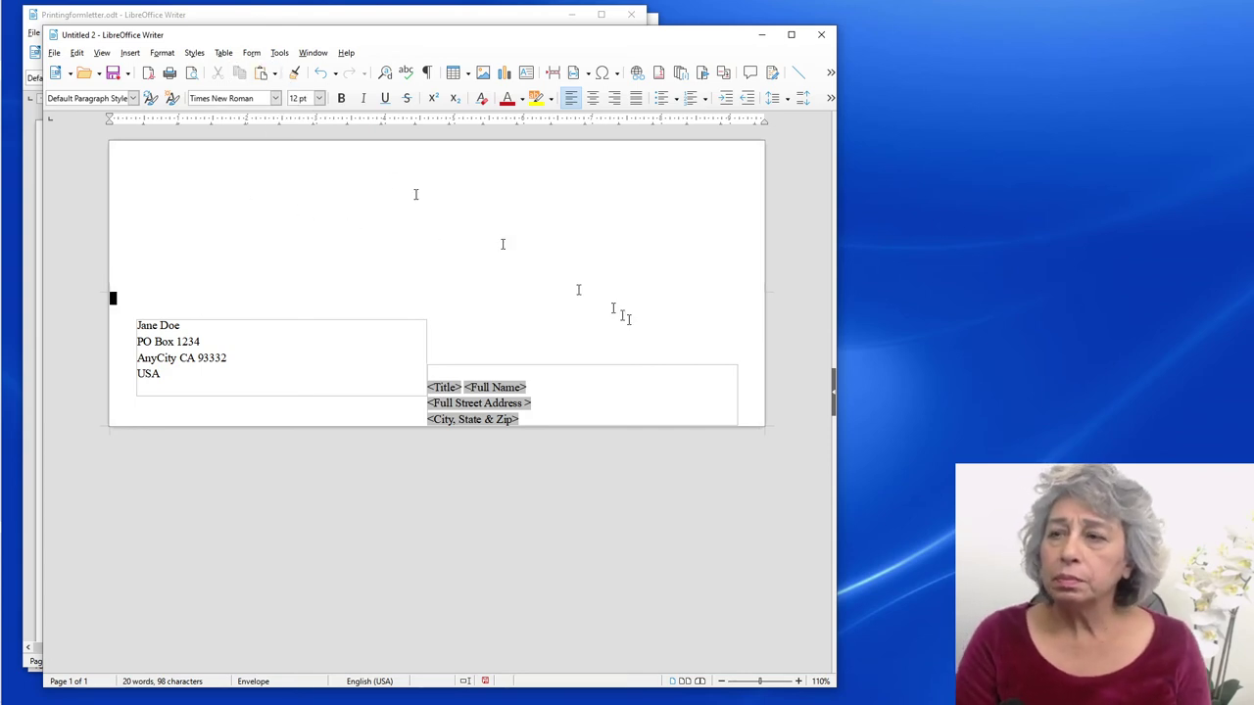
Undo the last Envelope page style change and close the untitled envelope document without saving it
{"action": "left_click", "coordinate": [76, 52]}
{"action": "key", "text": "Escape"}
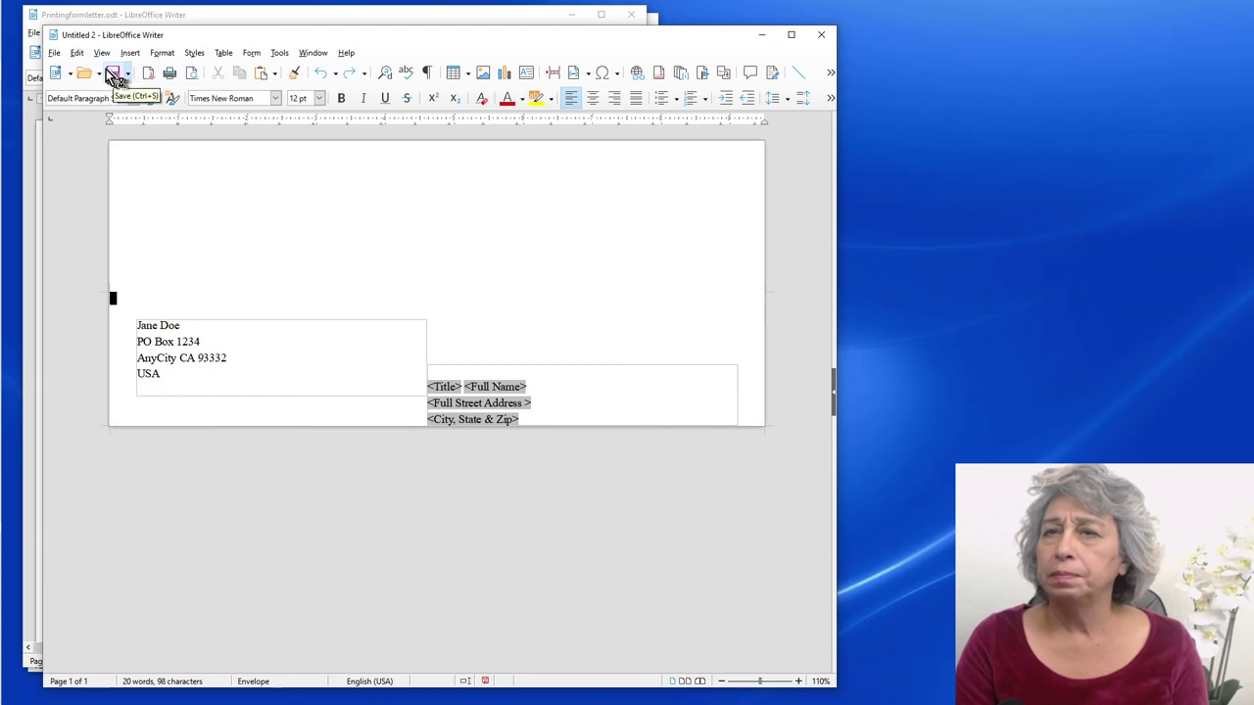
{"action": "left_click", "coordinate": [76, 52]}
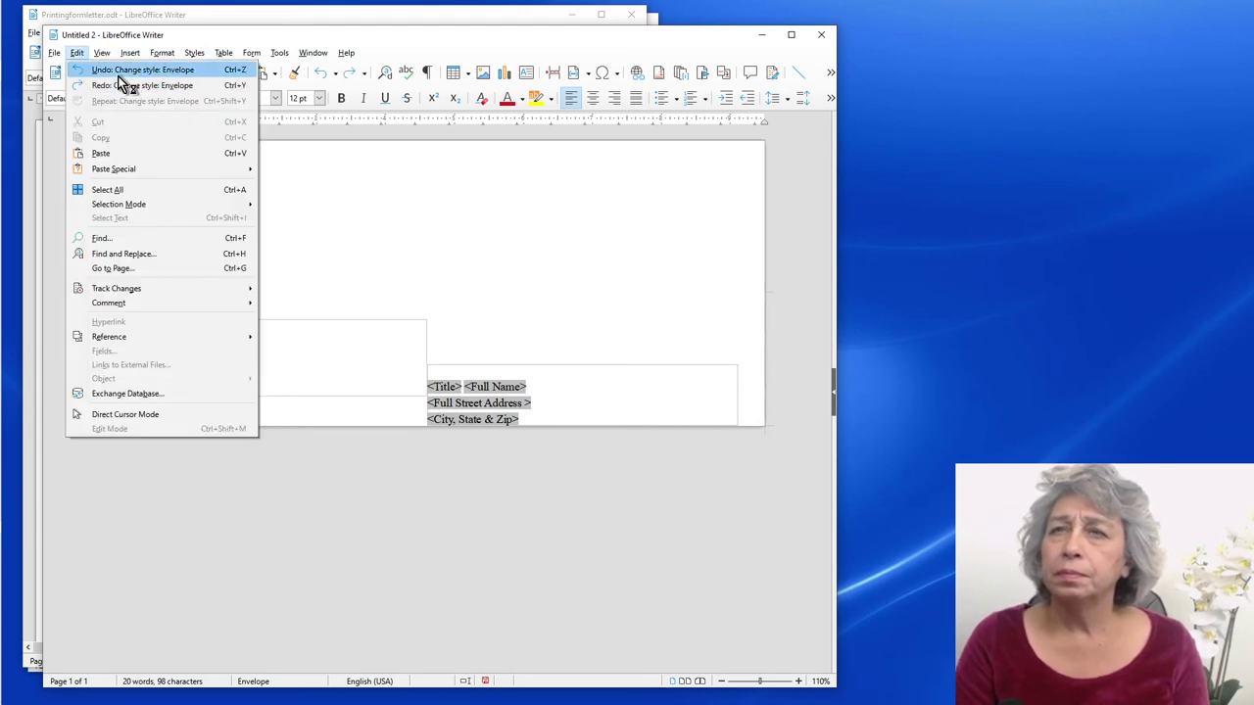
{"action": "left_click", "coordinate": [119, 73]}
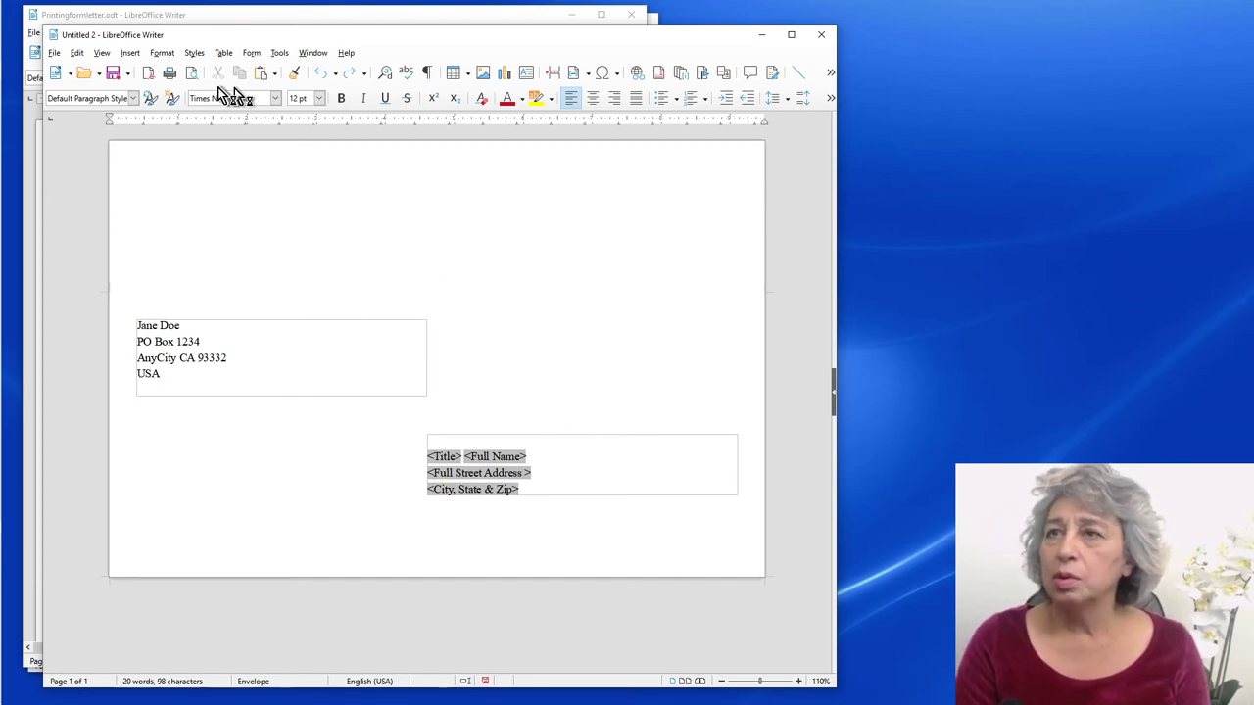
{"action": "left_click", "coordinate": [824, 38]}
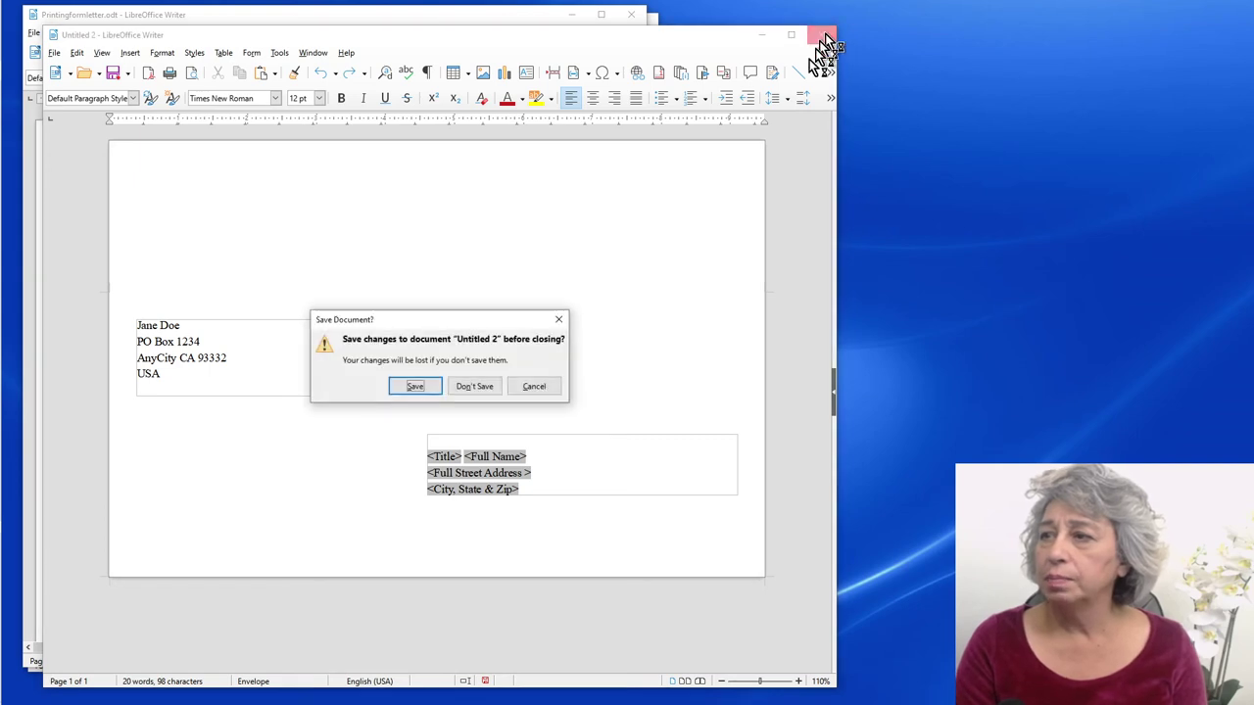
{"action": "left_click", "coordinate": [478, 389]}
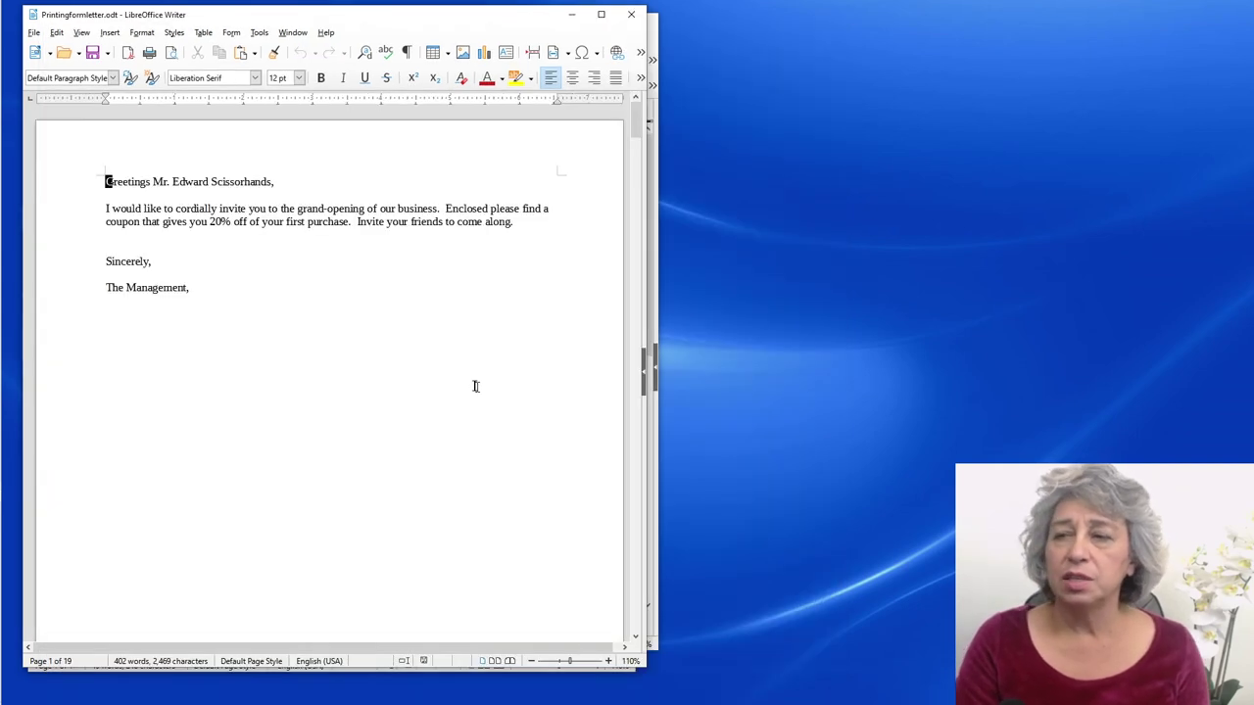
Set the paper format of the form letter document's default page style to #10 Envelope
{"action": "left_click", "coordinate": [142, 34]}
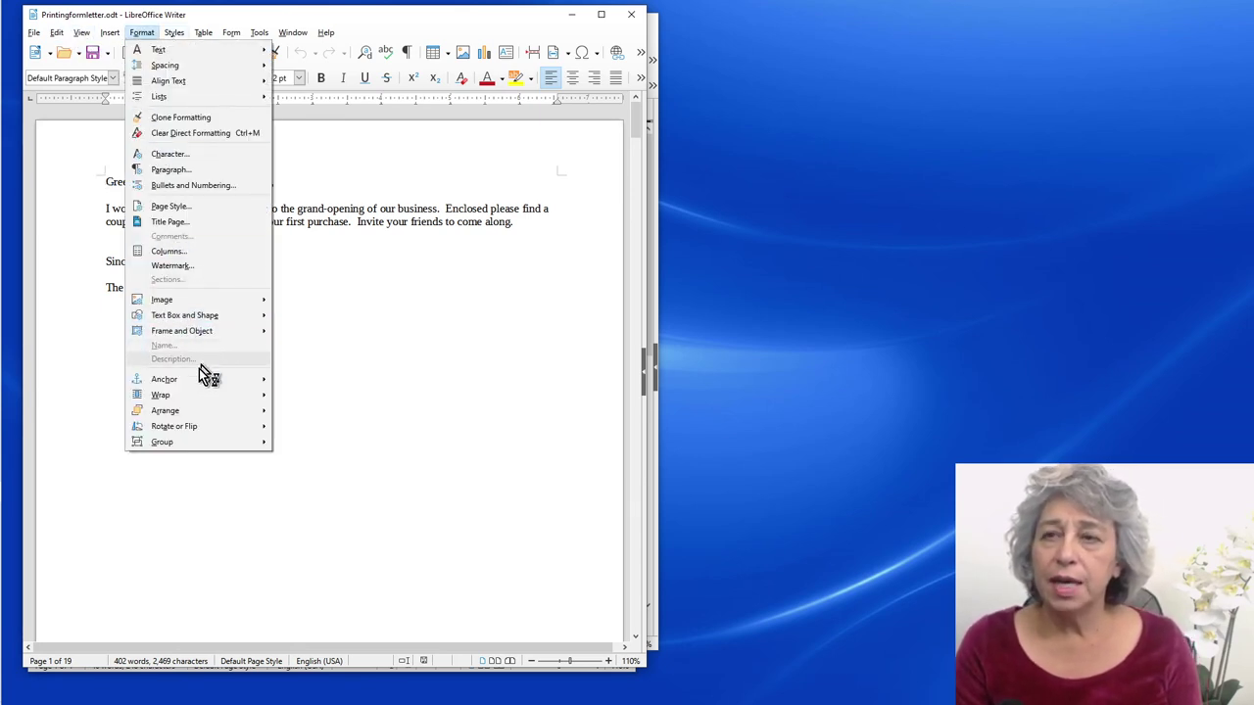
{"action": "mouse_move", "coordinate": [168, 384]}
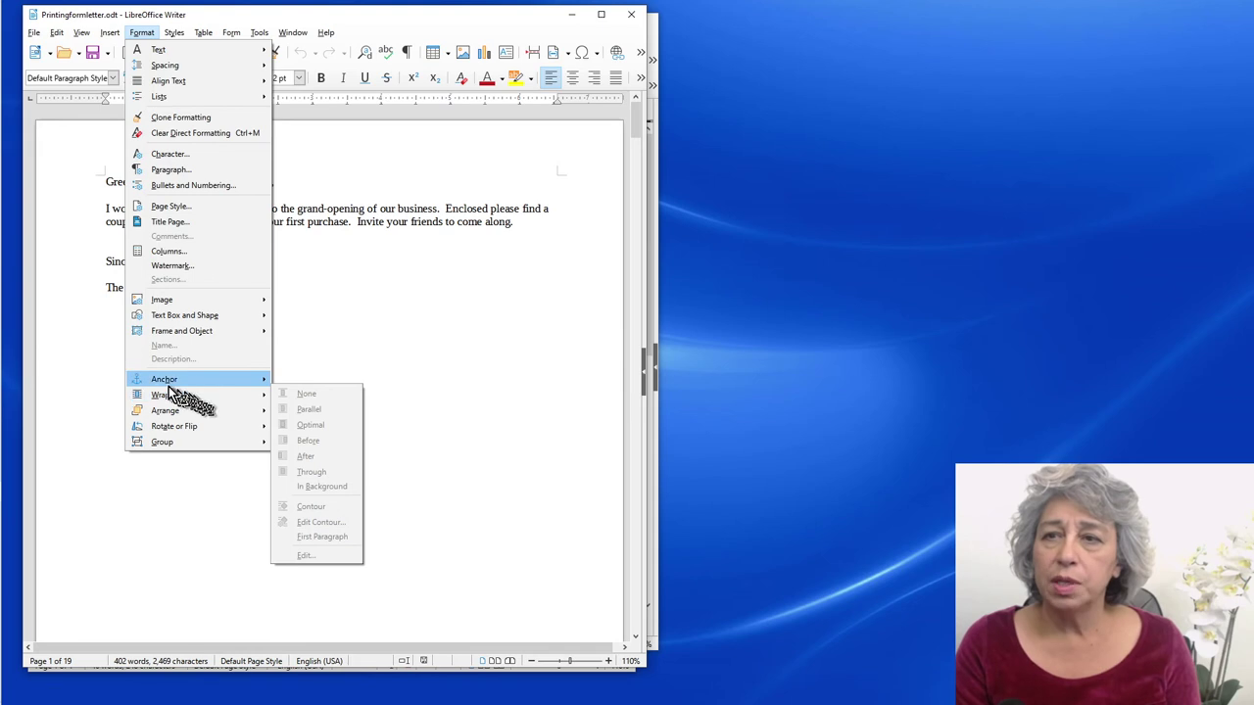
{"action": "left_click", "coordinate": [175, 207]}
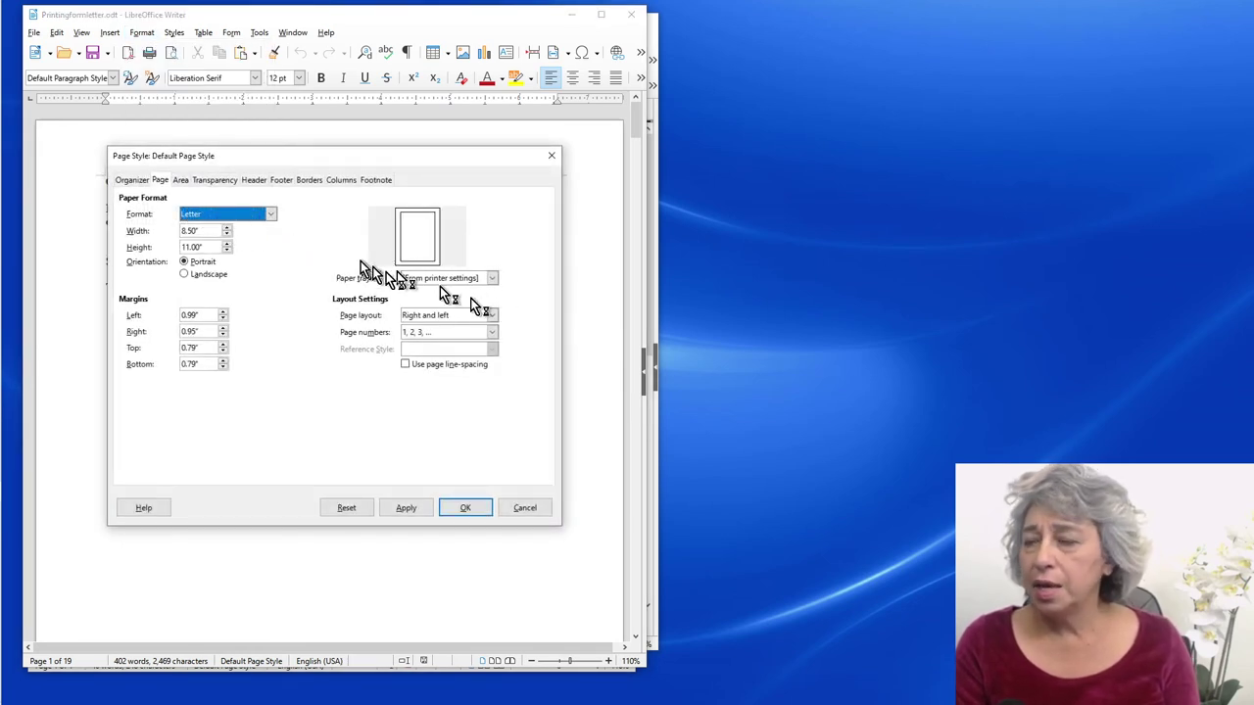
{"action": "left_click", "coordinate": [271, 213]}
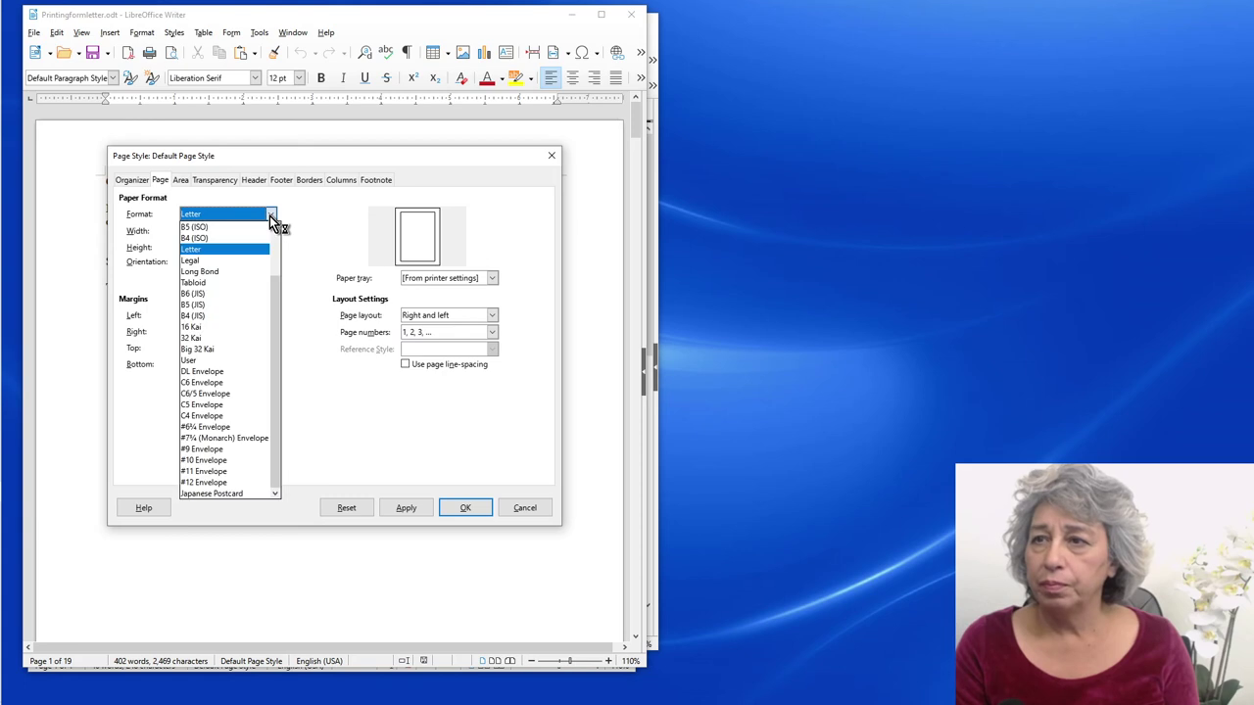
{"action": "left_click", "coordinate": [236, 460]}
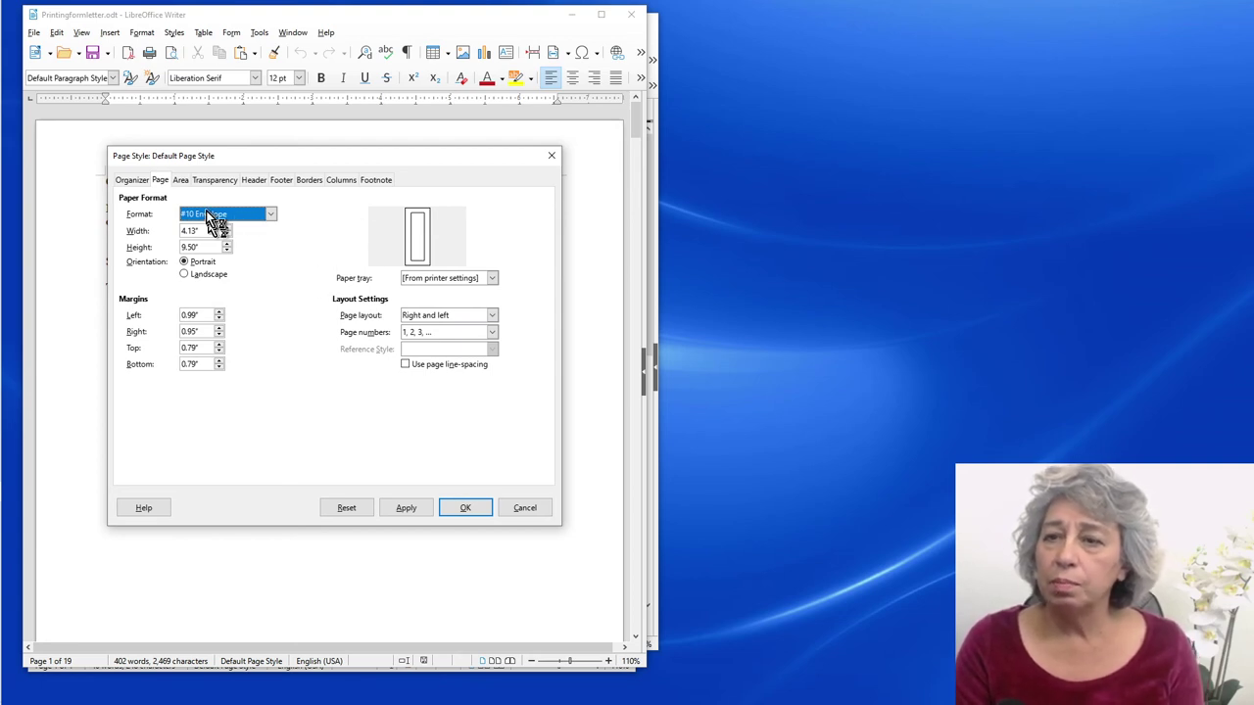
Set the page style's left margin to 0.50" and copy that value
{"action": "double_click", "coordinate": [204, 314]}
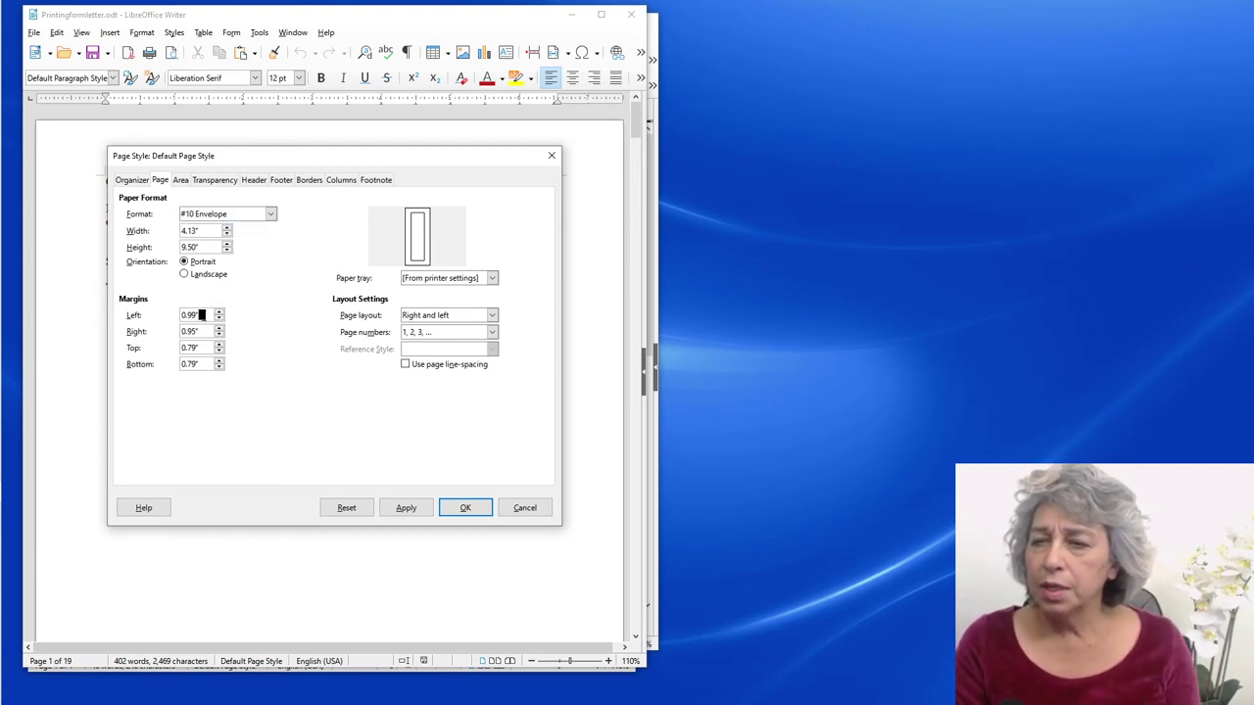
{"action": "type", "text": "150"}
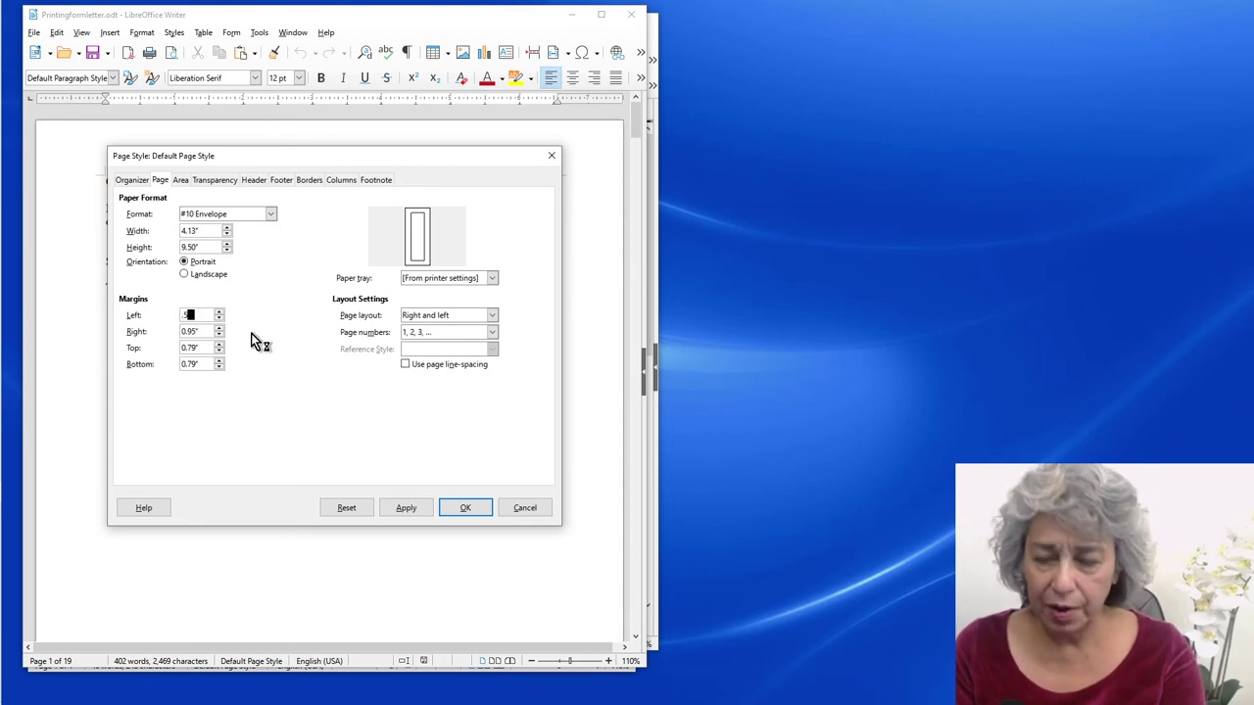
{"action": "key", "text": "Tab"}
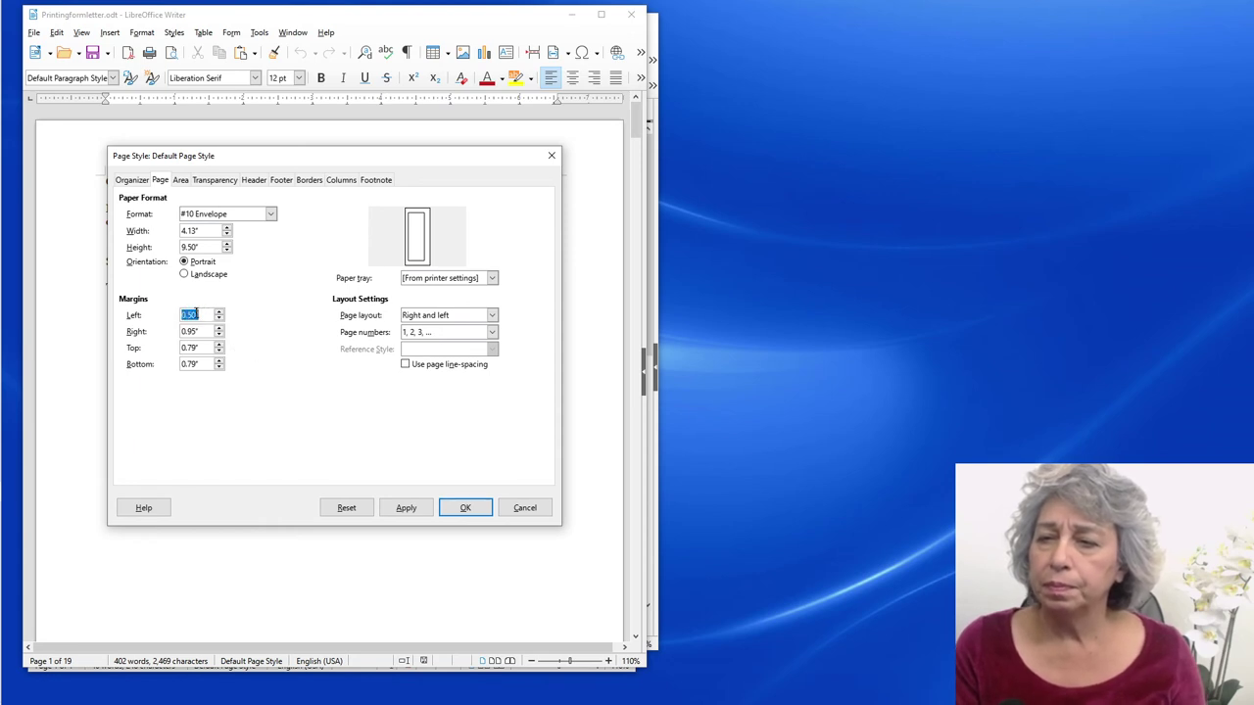
{"action": "right_click", "coordinate": [189, 314]}
{"action": "left_click", "coordinate": [246, 358]}
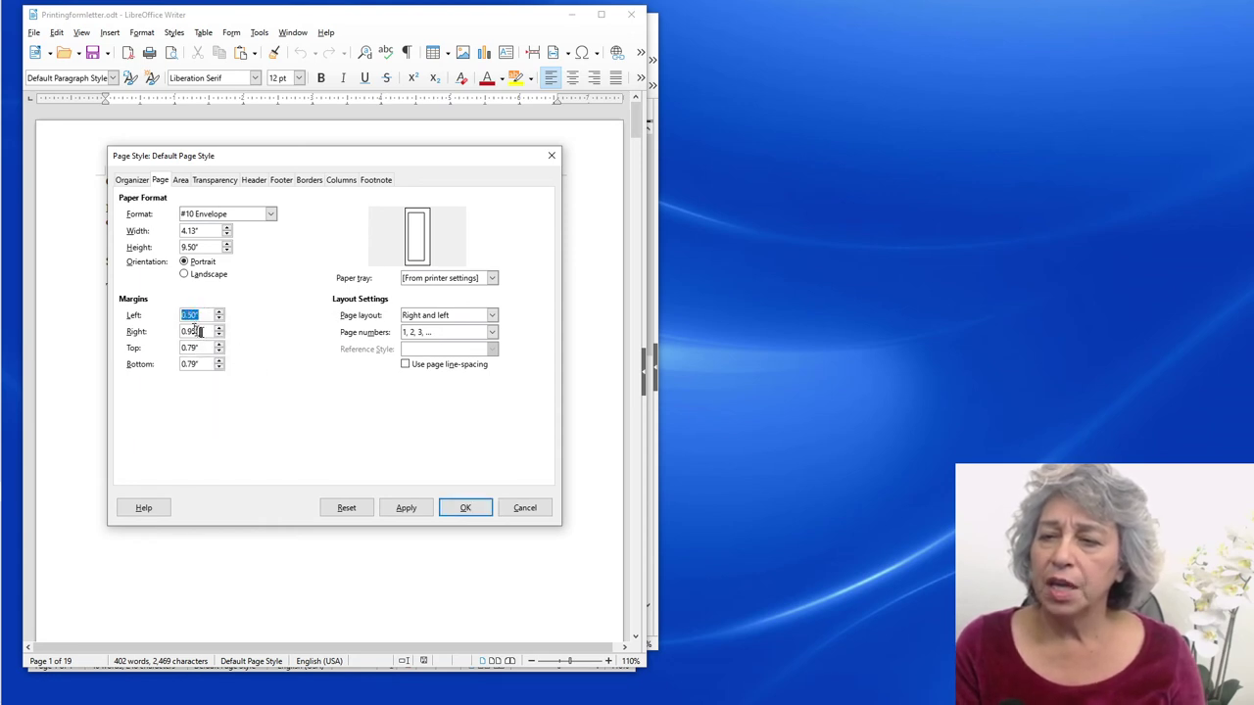
Paste the copied 0.50" into the right, top and bottom margins and set the paper tray to Automatically Select
{"action": "right_click", "coordinate": [190, 333]}
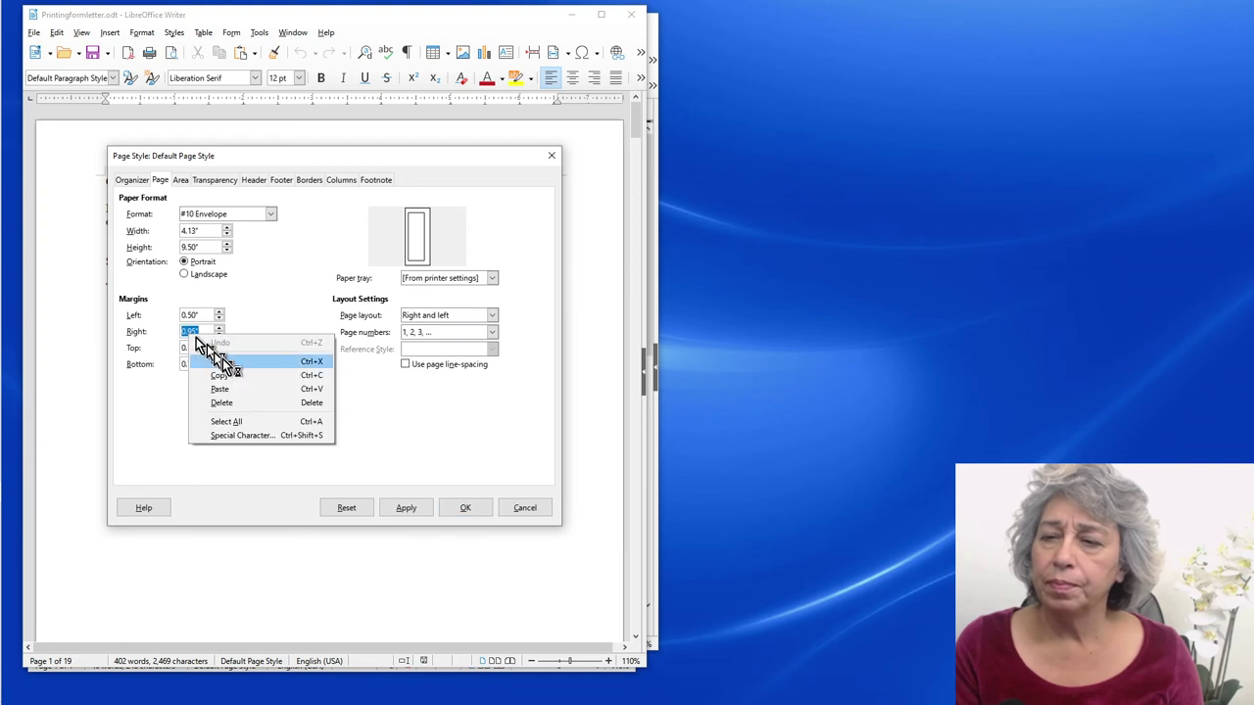
{"action": "left_click", "coordinate": [232, 382]}
{"action": "left_click_drag", "start_coordinate": [201, 348], "coordinate": [158, 347]}
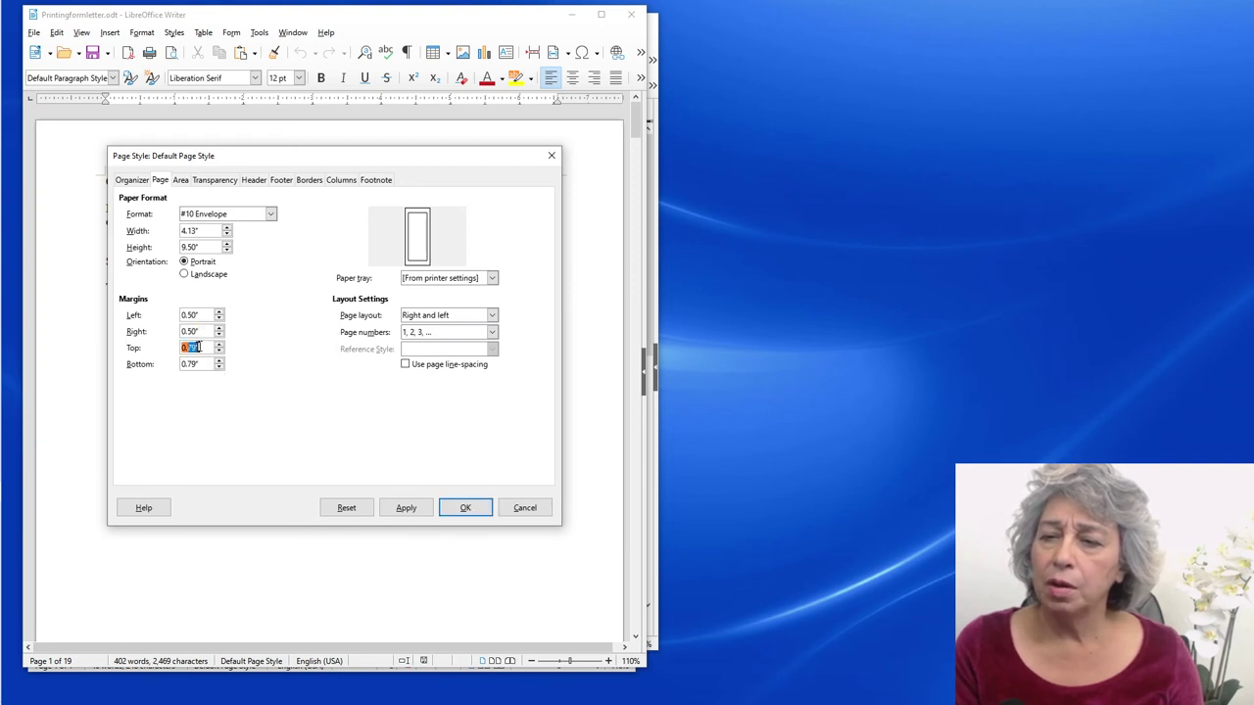
{"action": "right_click", "coordinate": [199, 348]}
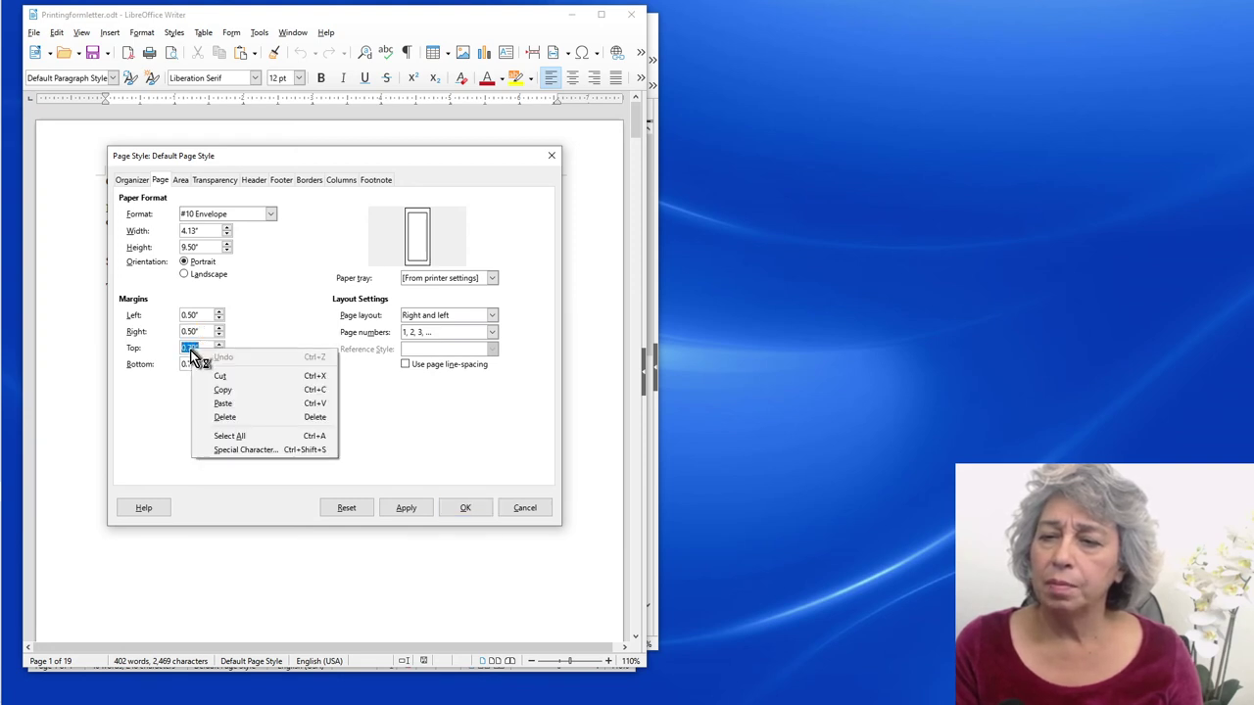
{"action": "left_click", "coordinate": [243, 405]}
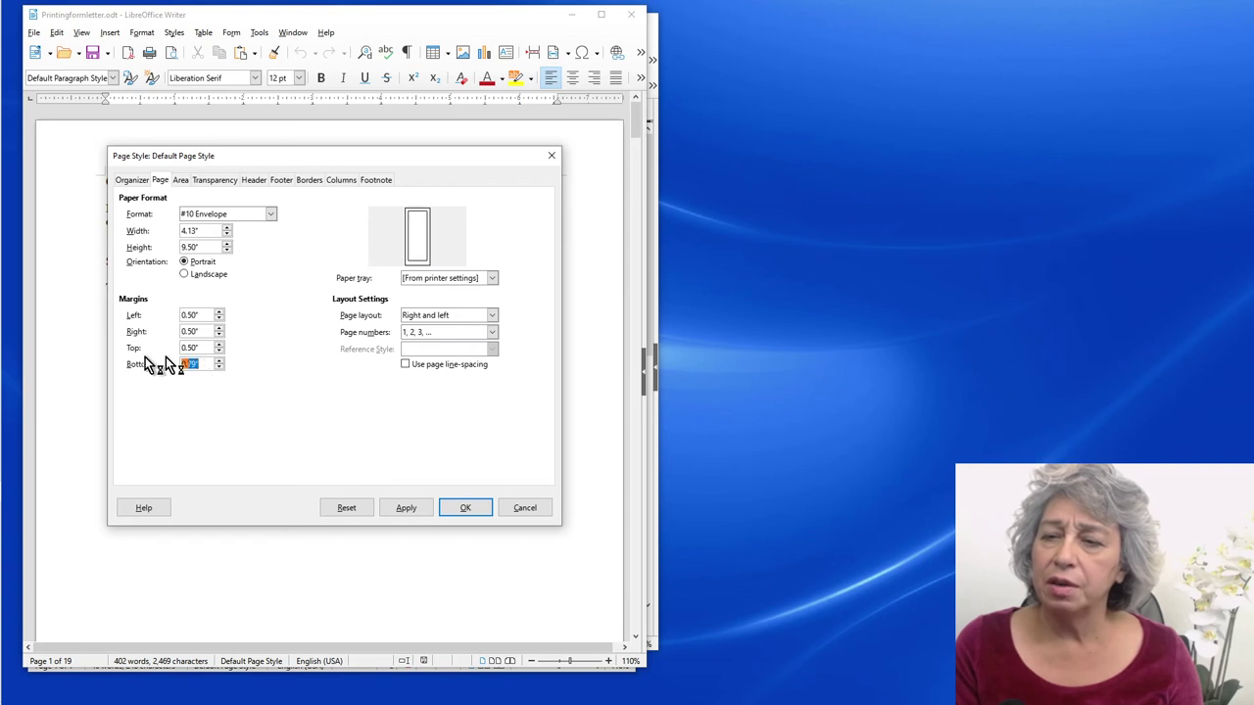
{"action": "right_click", "coordinate": [188, 366]}
{"action": "left_click", "coordinate": [237, 422]}
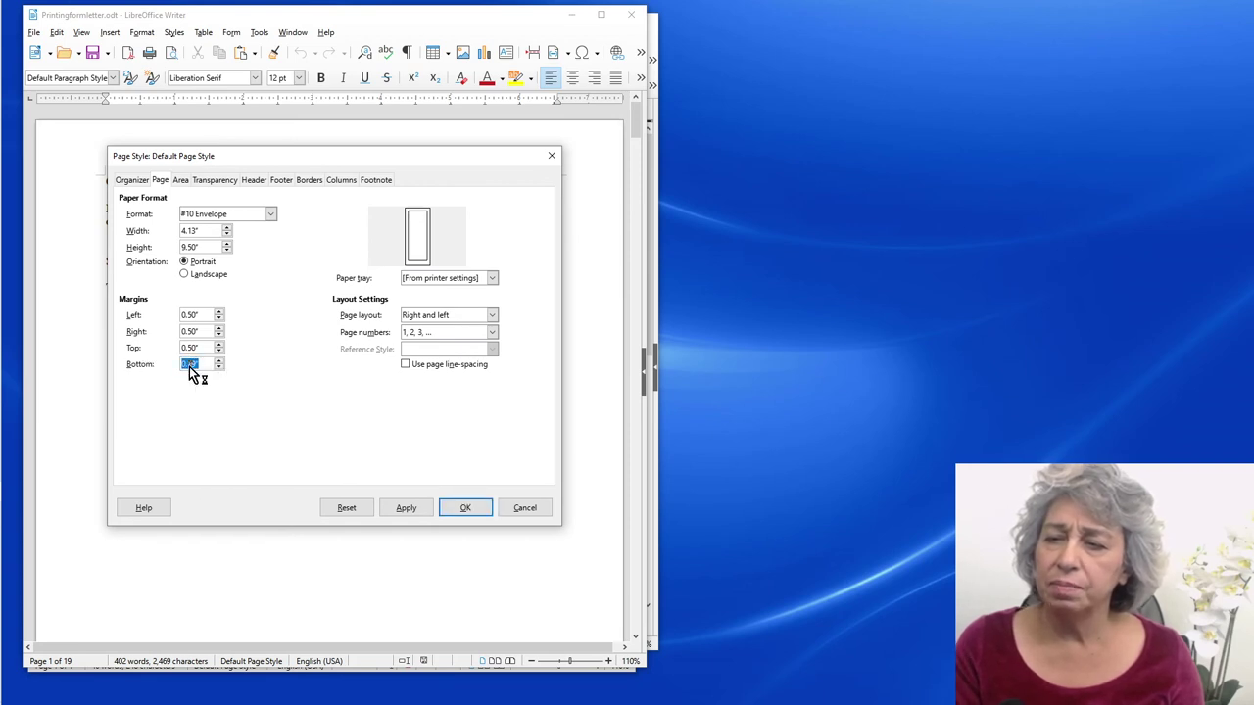
{"action": "right_click", "coordinate": [189, 366]}
{"action": "left_click", "coordinate": [231, 420]}
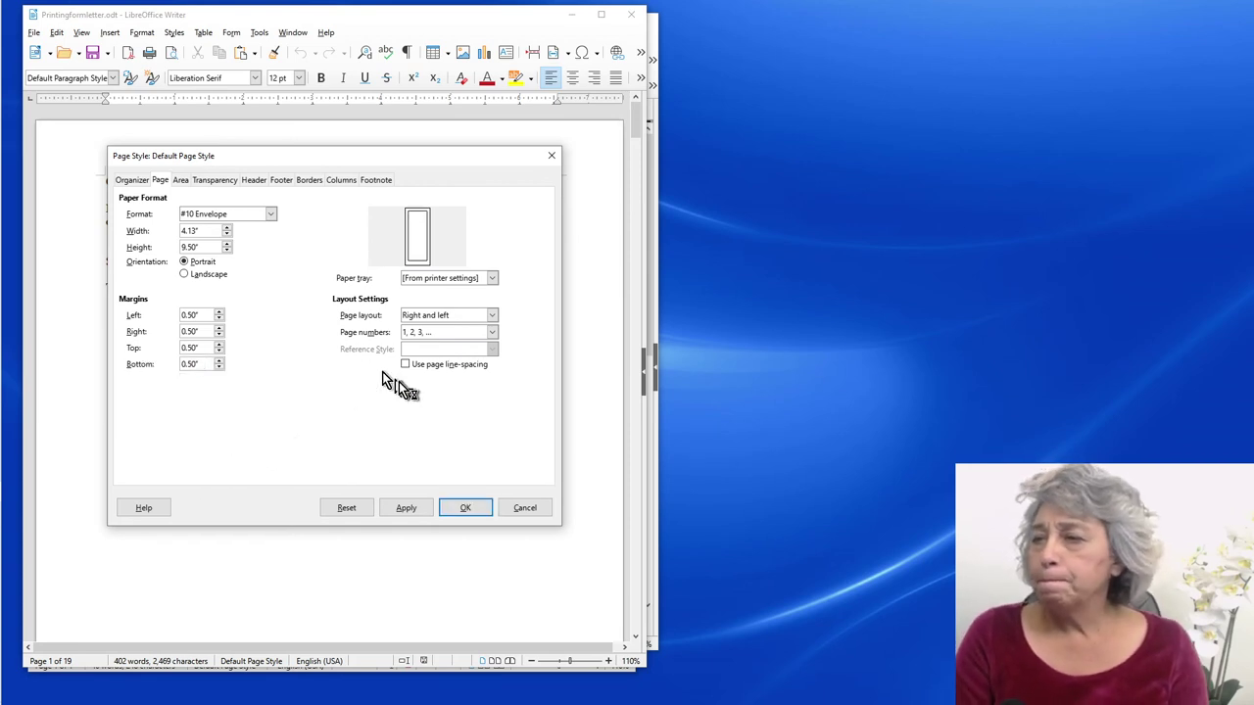
{"action": "left_click", "coordinate": [490, 279]}
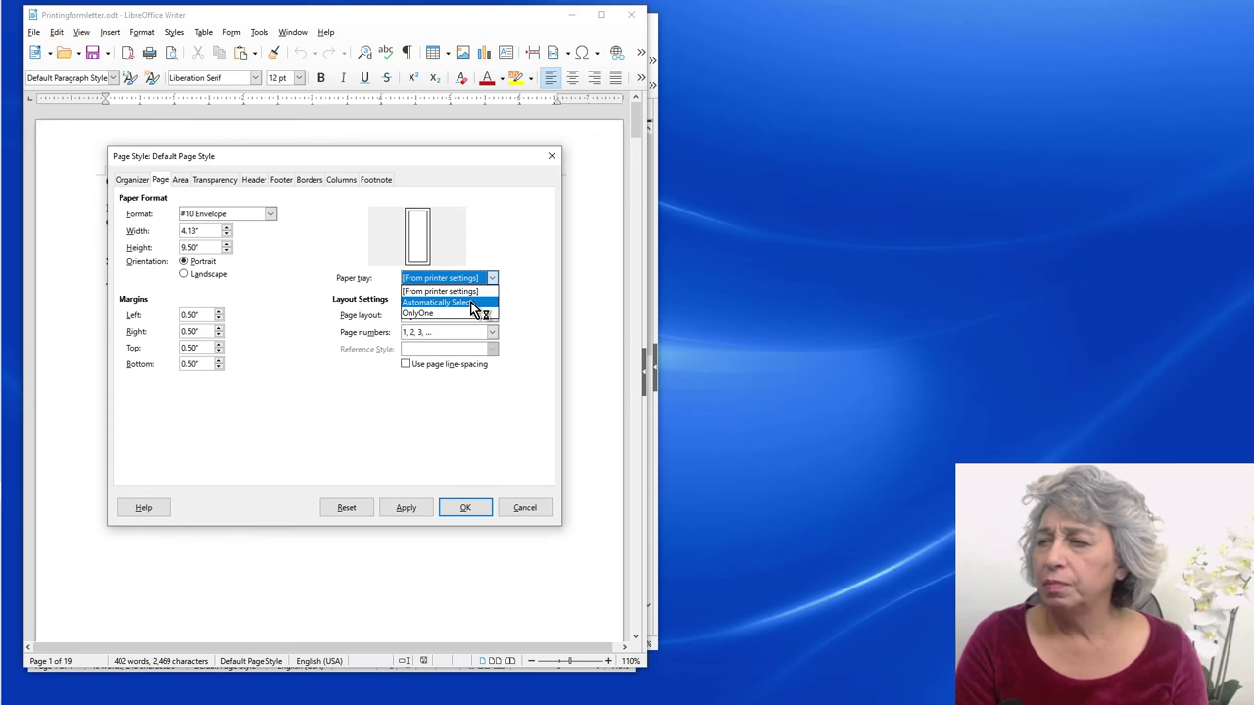
{"action": "left_click", "coordinate": [470, 302]}
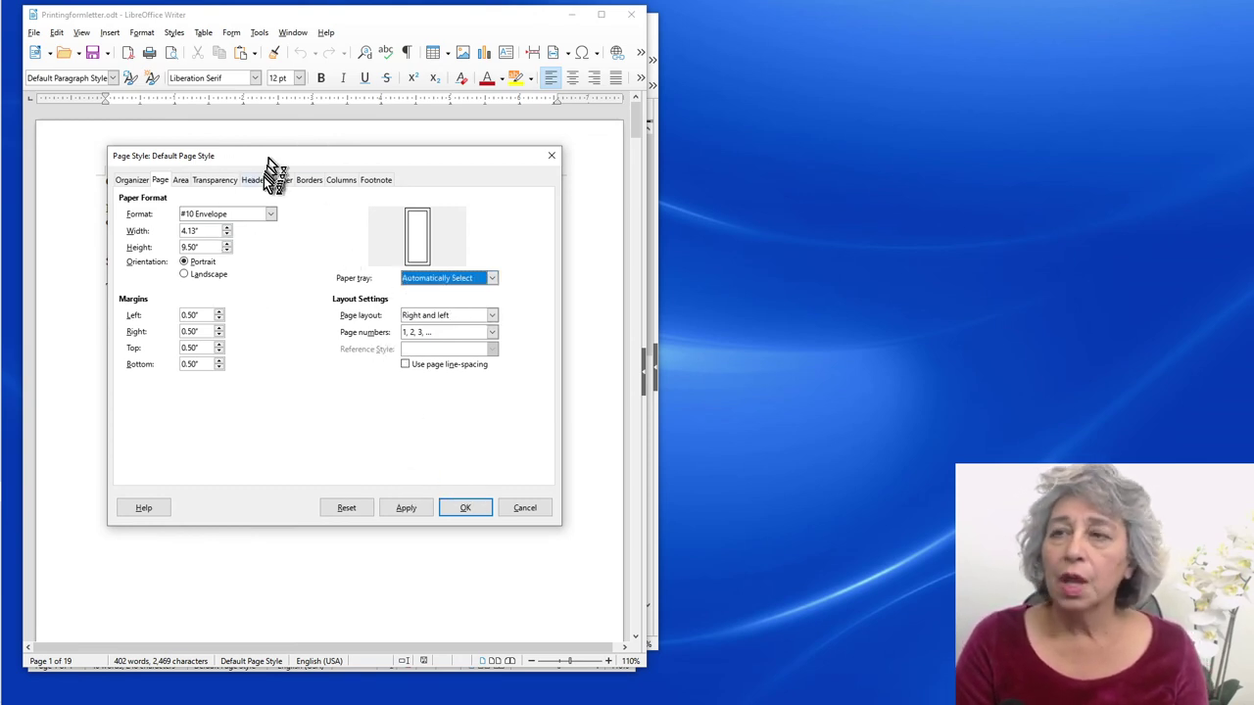
Look through the default page style's area, transparency, header, footer, border, column and footnote settings, then return to the paper format settings
{"action": "left_click", "coordinate": [183, 180]}
{"action": "left_click", "coordinate": [201, 181]}
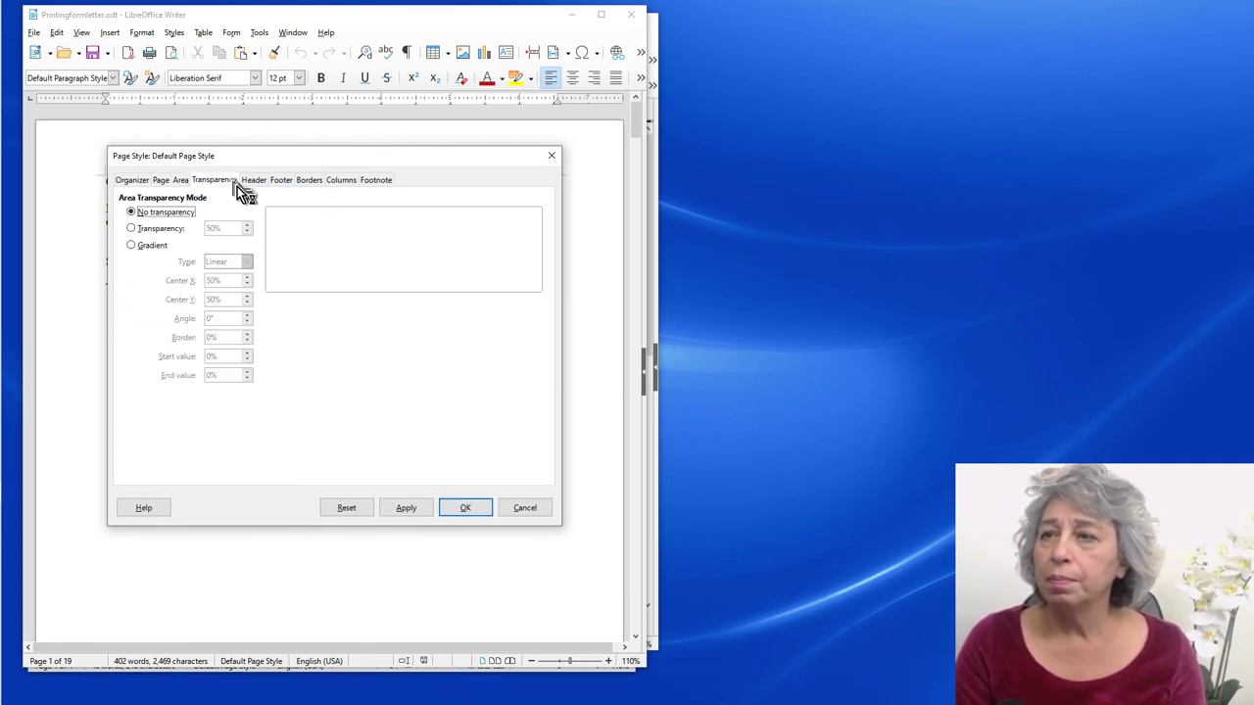
{"action": "left_click", "coordinate": [260, 184]}
{"action": "left_click", "coordinate": [294, 180]}
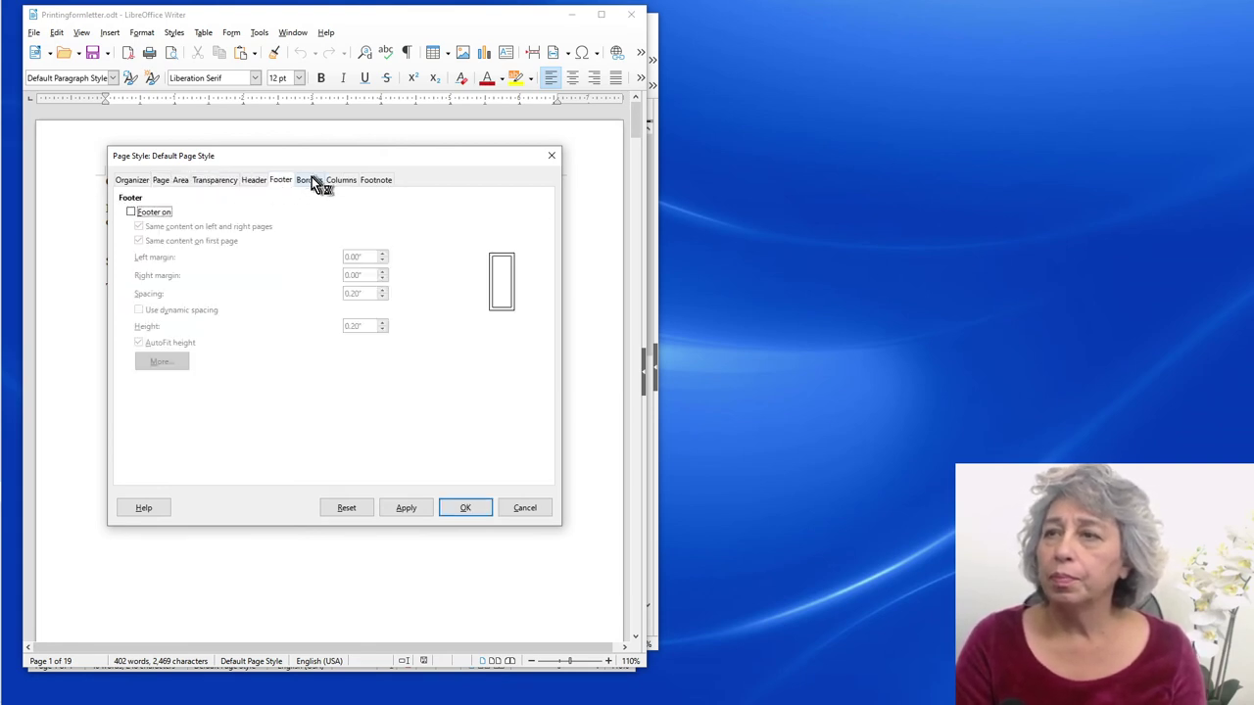
{"action": "left_click", "coordinate": [309, 179]}
{"action": "left_click", "coordinate": [336, 182]}
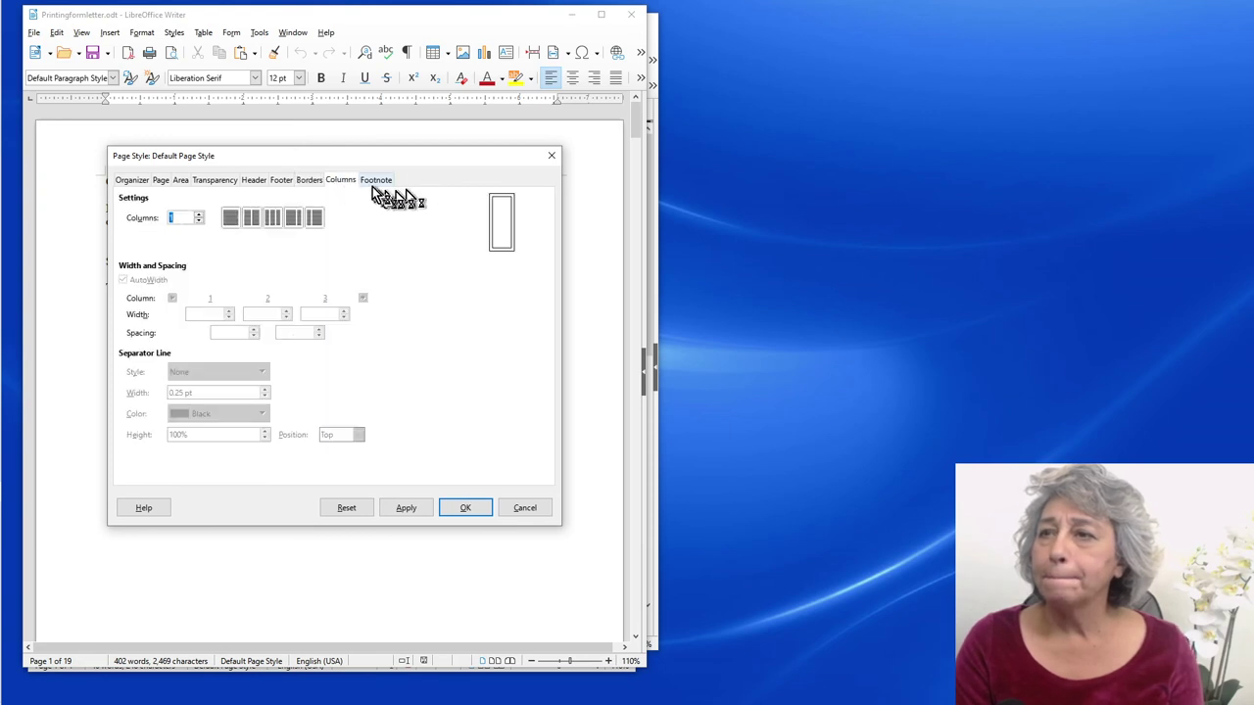
{"action": "left_click", "coordinate": [374, 182]}
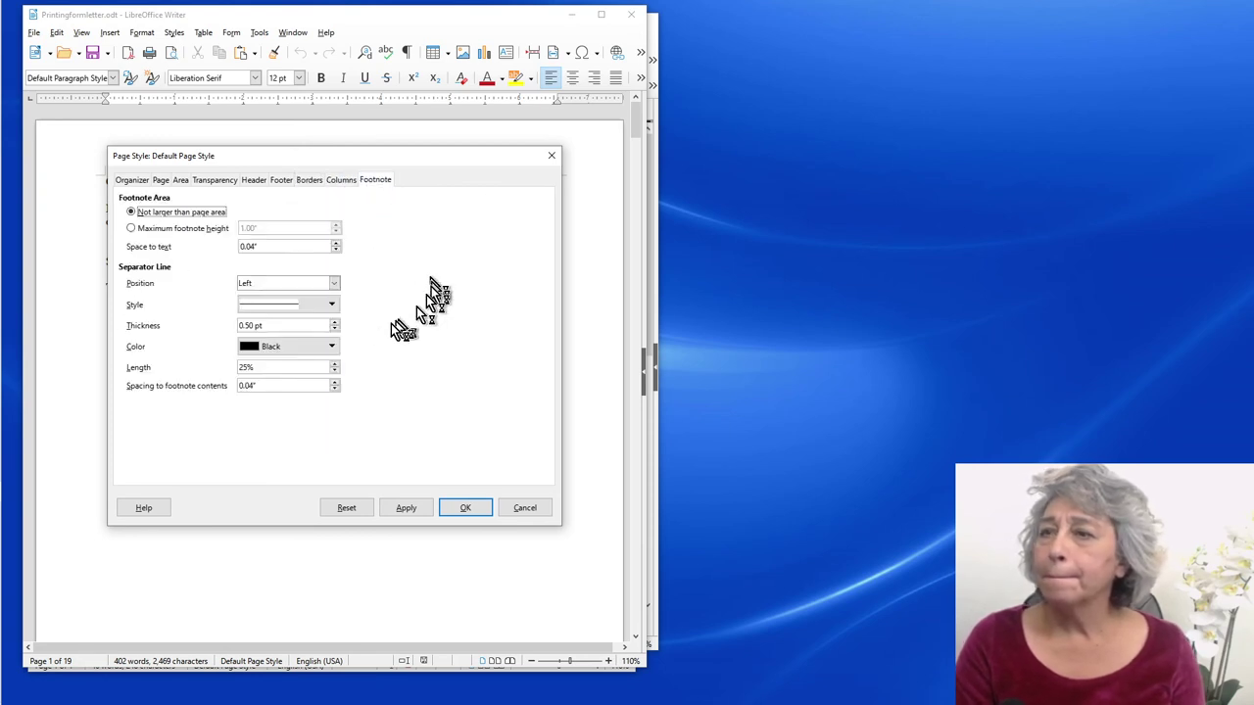
{"action": "left_click", "coordinate": [162, 182]}
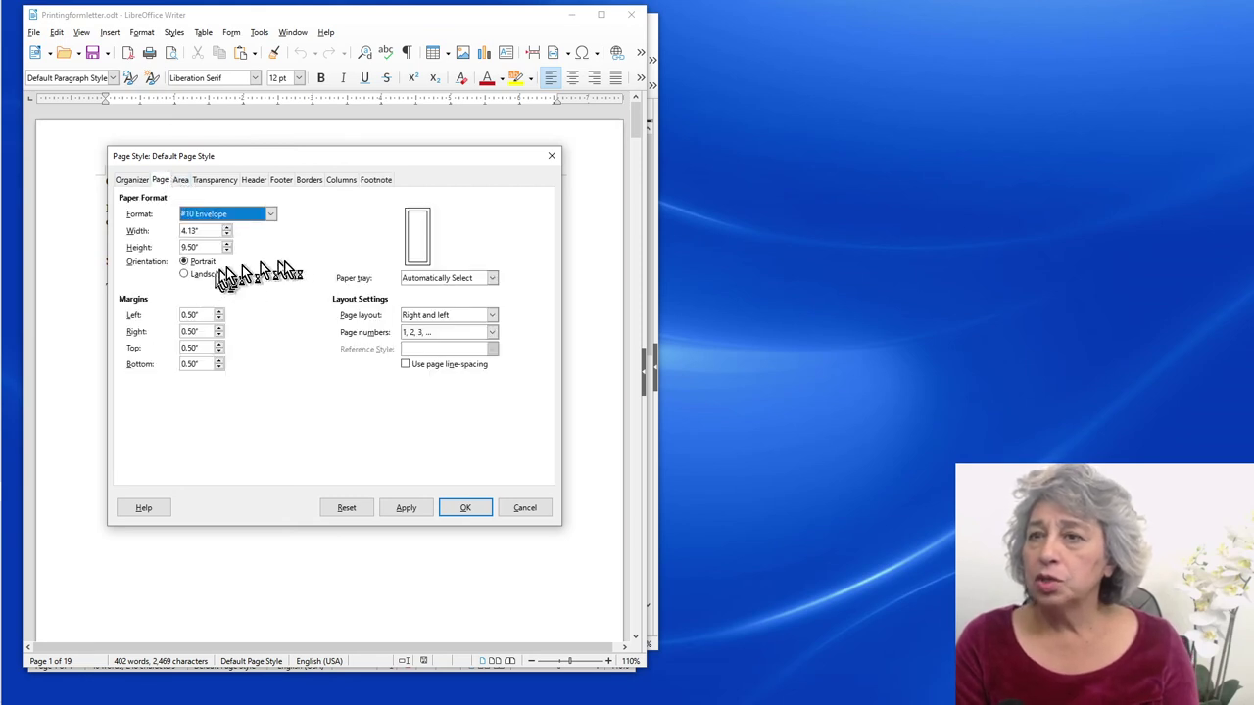
Apply the #10 Envelope paper settings, change the page style's orientation to Landscape and confirm the page style
{"action": "left_click", "coordinate": [407, 508]}
{"action": "left_click", "coordinate": [466, 508]}
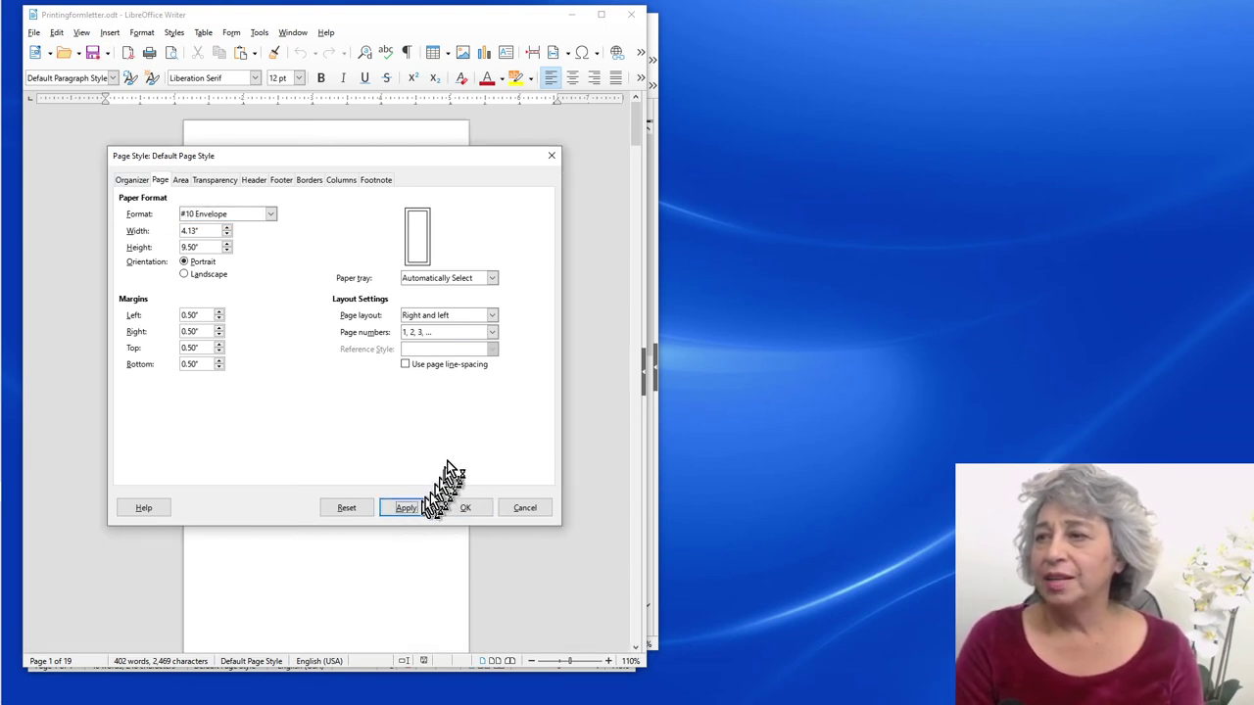
{"action": "left_click", "coordinate": [185, 275]}
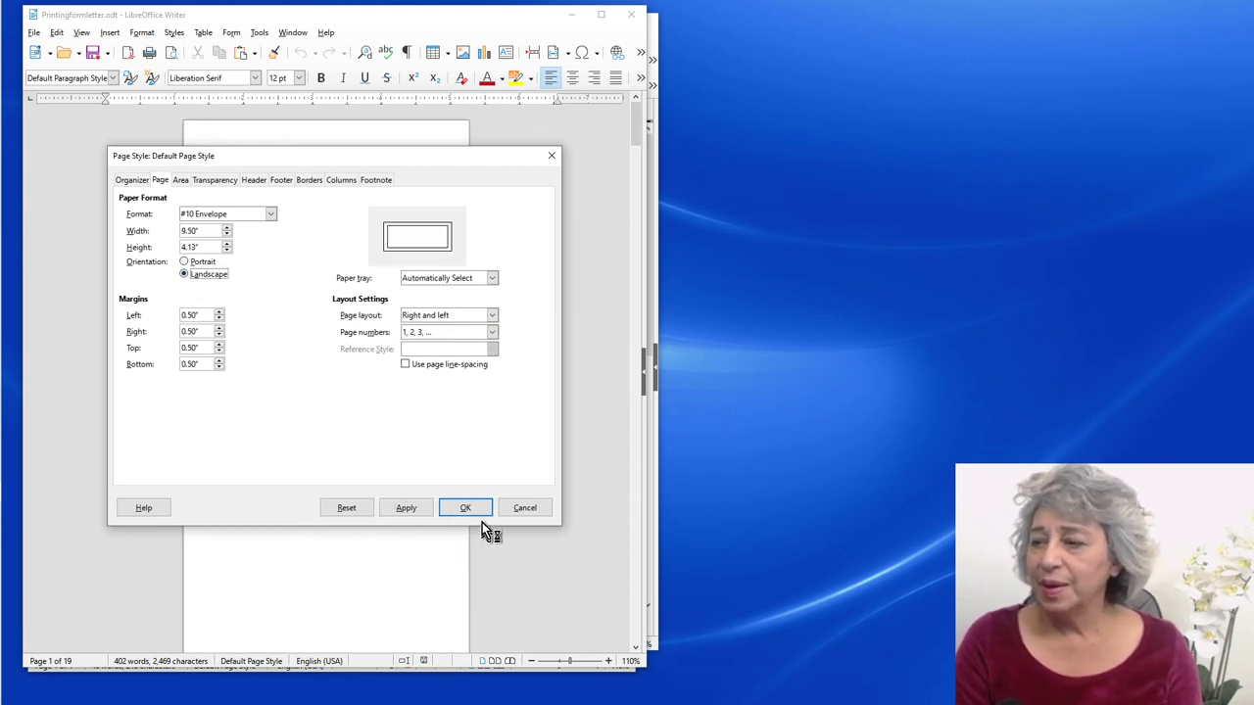
{"action": "left_click", "coordinate": [406, 509]}
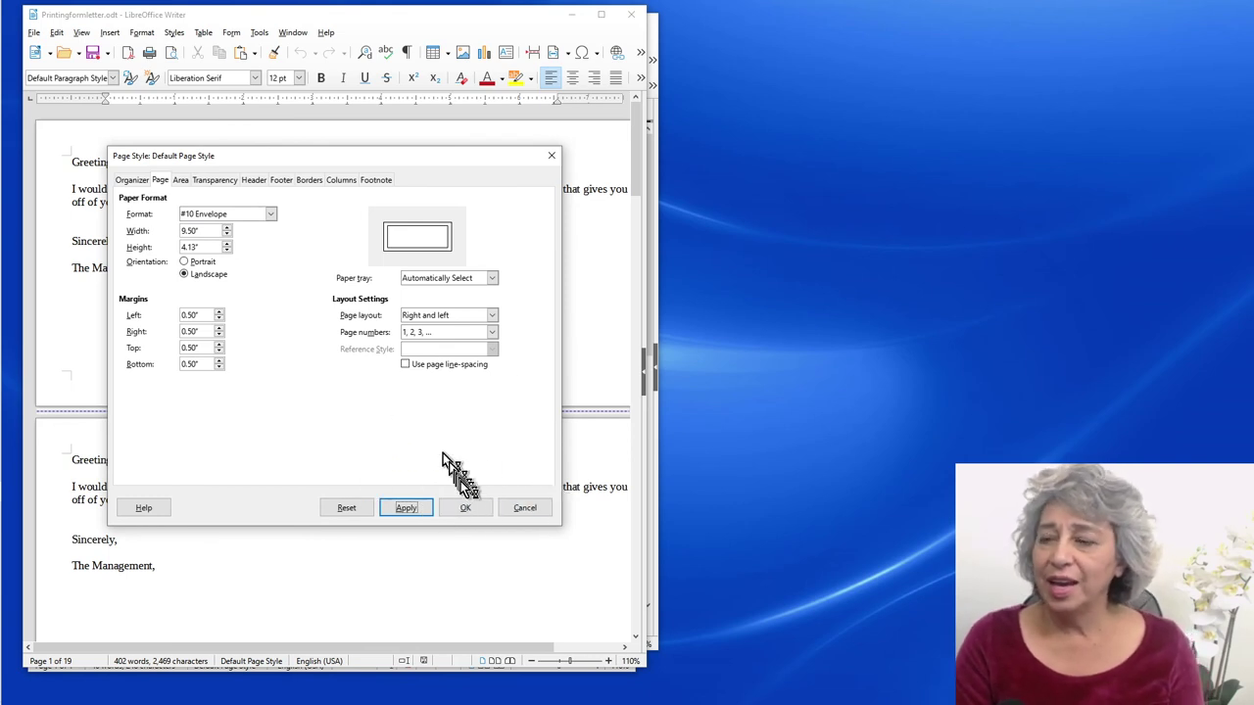
{"action": "left_click", "coordinate": [459, 512]}
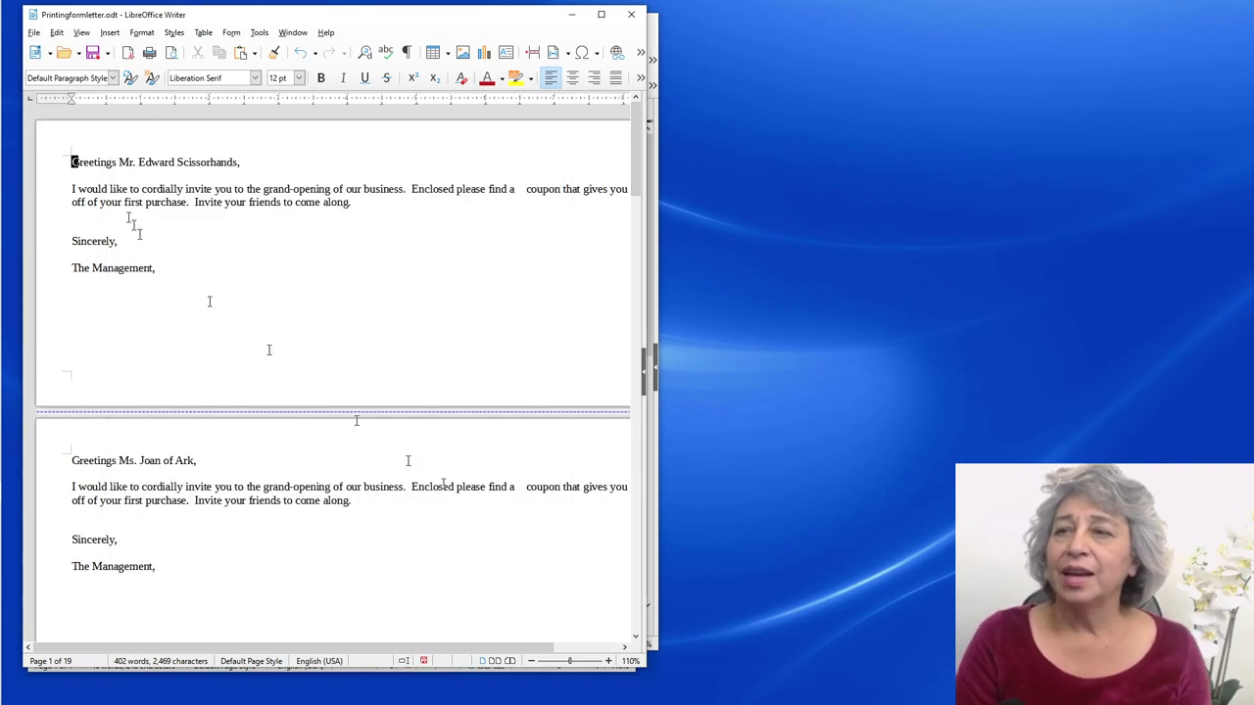
Start an envelope and set its database to MailMerge DataConnection Address list and its table to Sheet1
{"action": "left_click", "coordinate": [109, 34]}
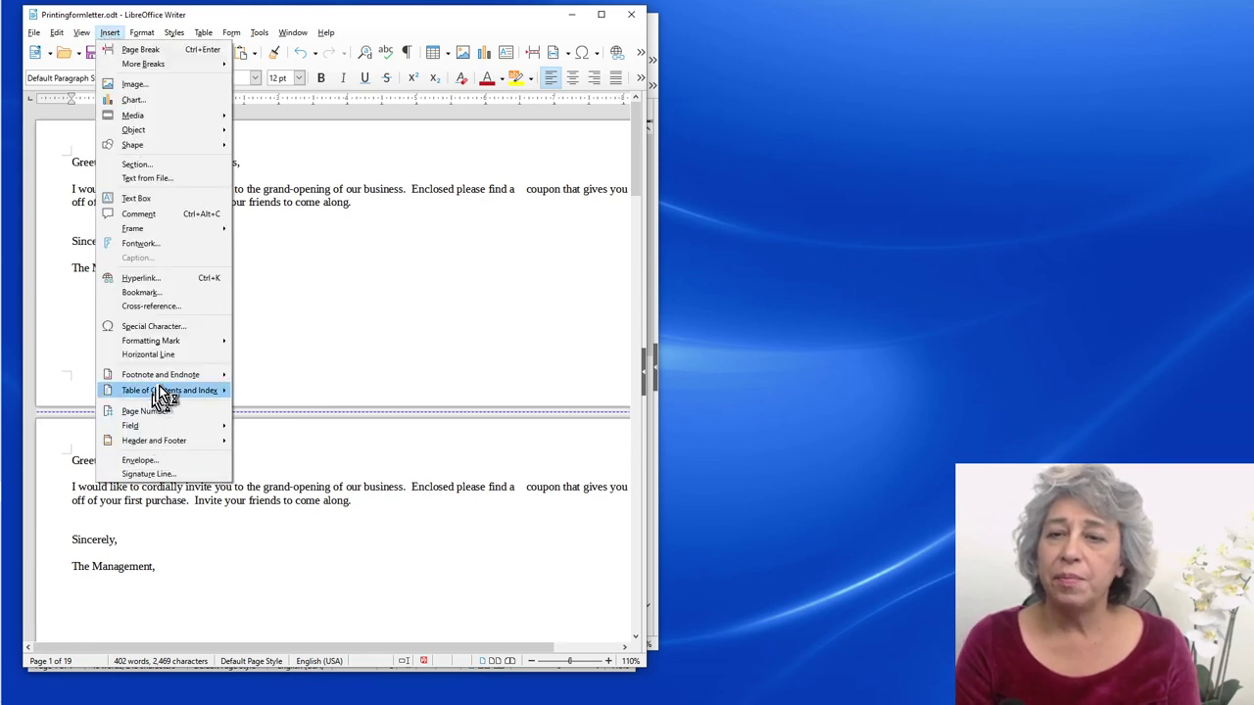
{"action": "left_click", "coordinate": [159, 458]}
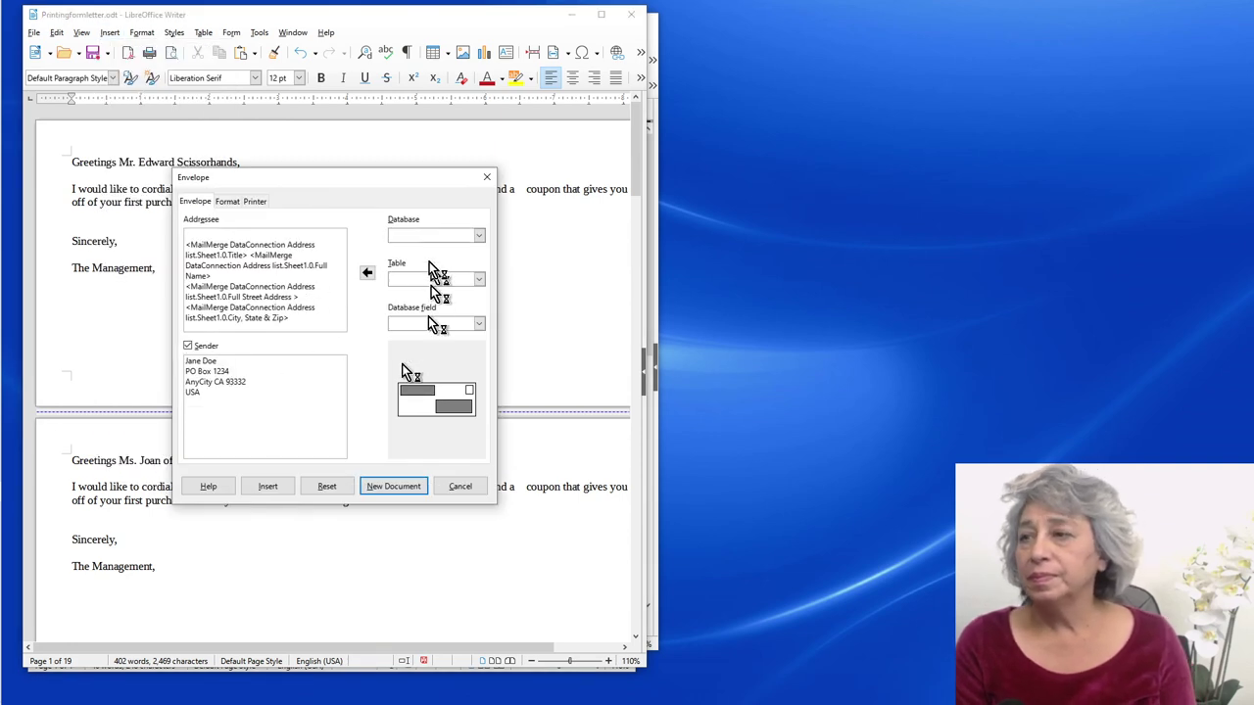
{"action": "left_click", "coordinate": [479, 235]}
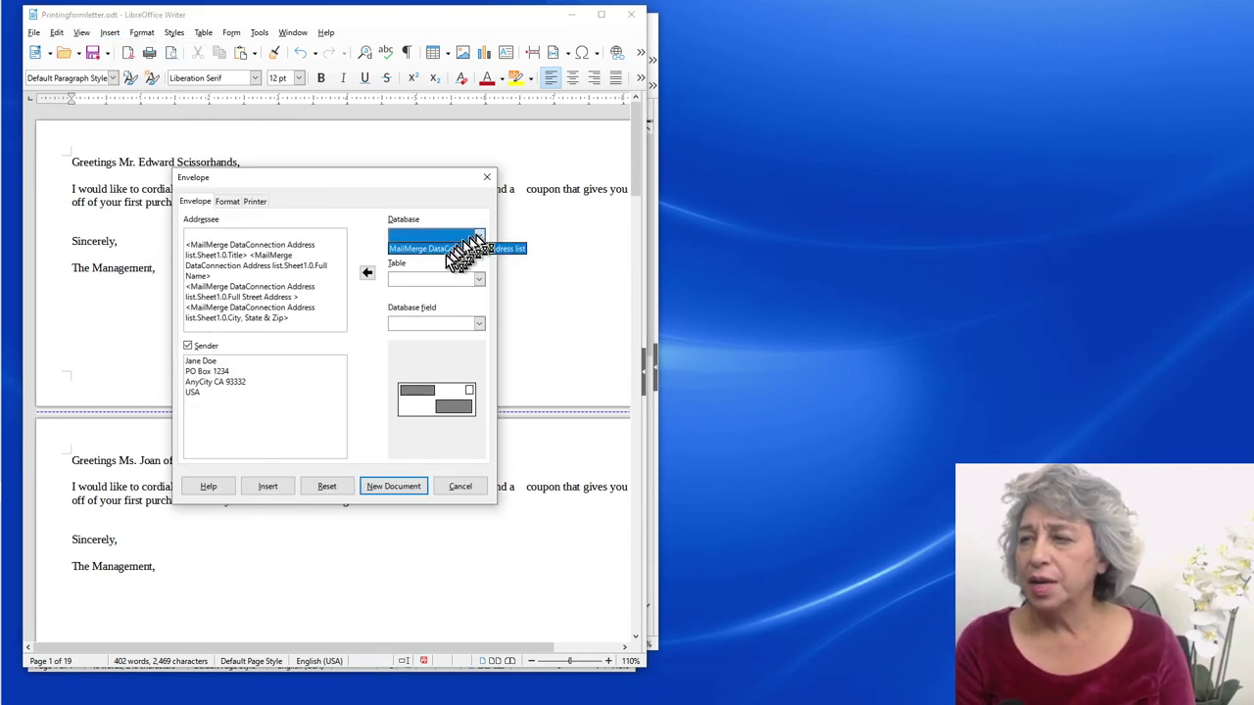
{"action": "left_click", "coordinate": [442, 247]}
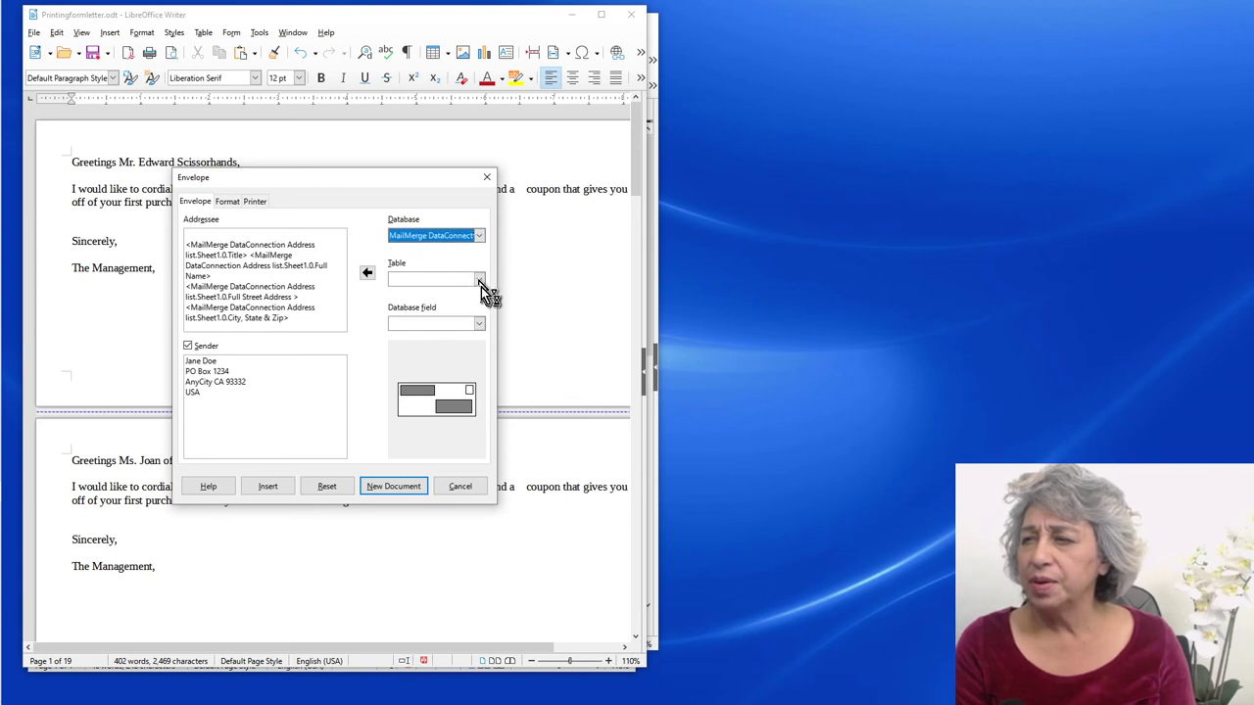
{"action": "left_click", "coordinate": [479, 279]}
{"action": "left_click", "coordinate": [420, 295]}
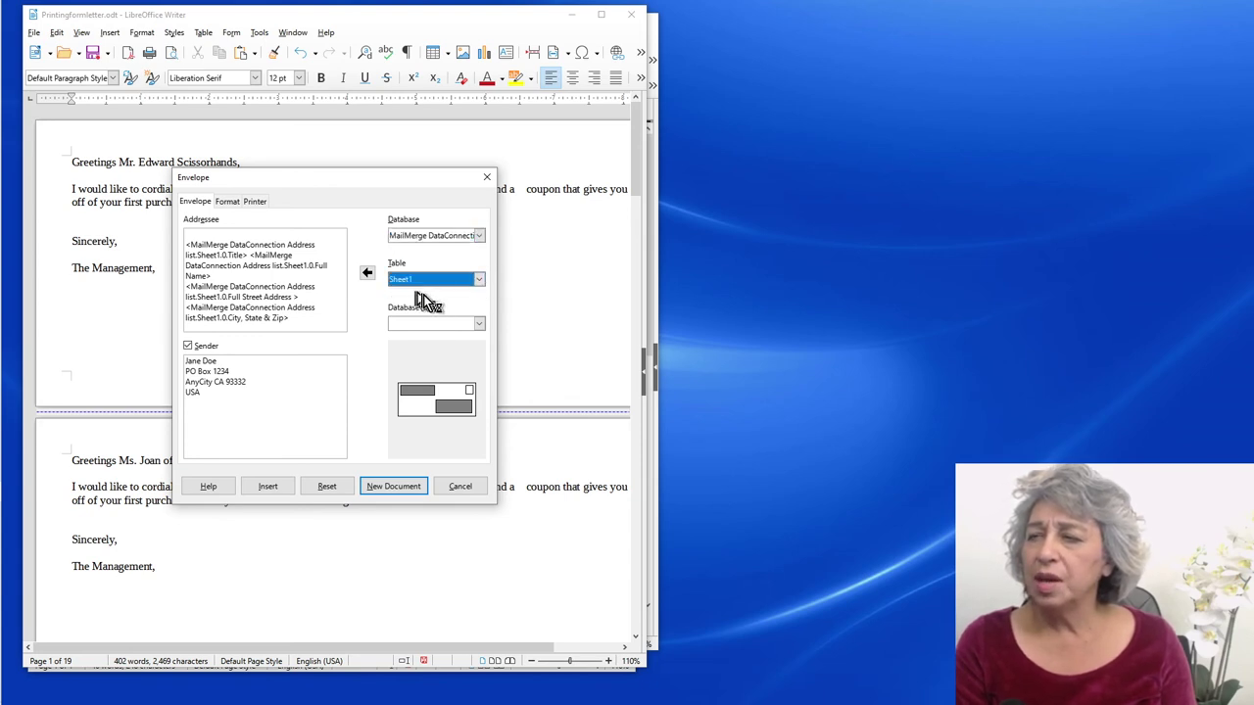
Choose the Title database field and create the envelope as a new document
{"action": "left_click", "coordinate": [480, 324]}
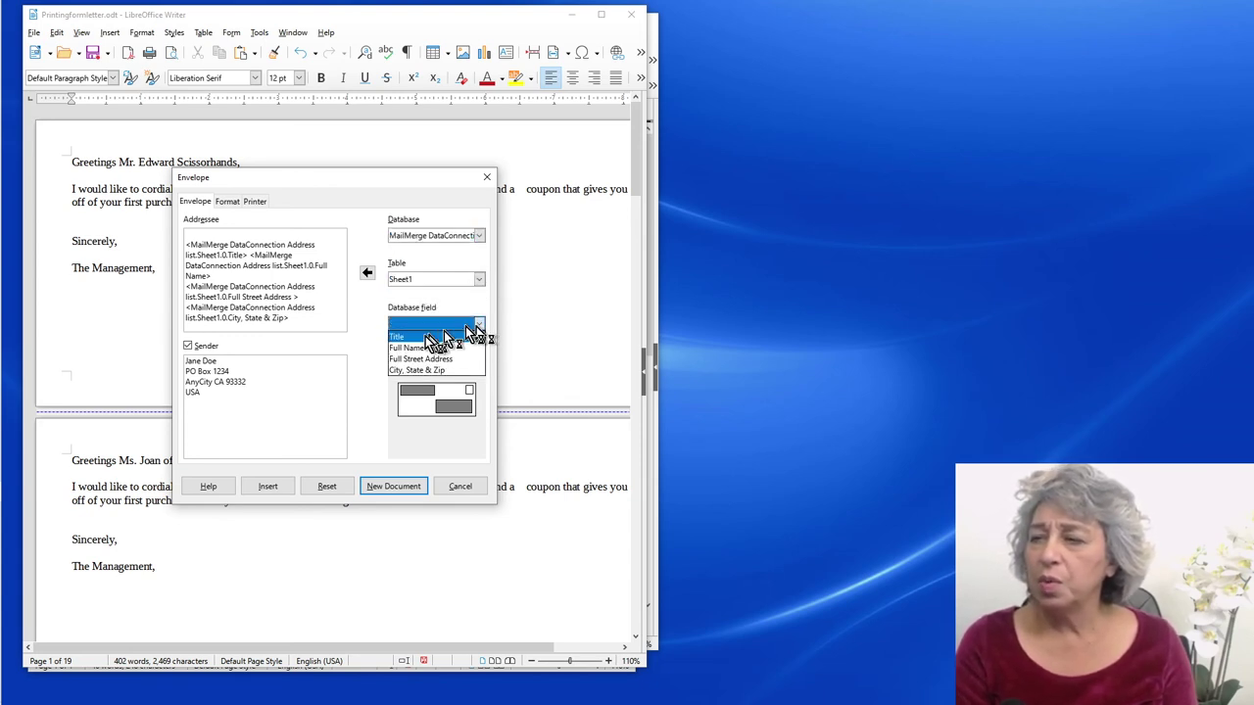
{"action": "left_click", "coordinate": [425, 336]}
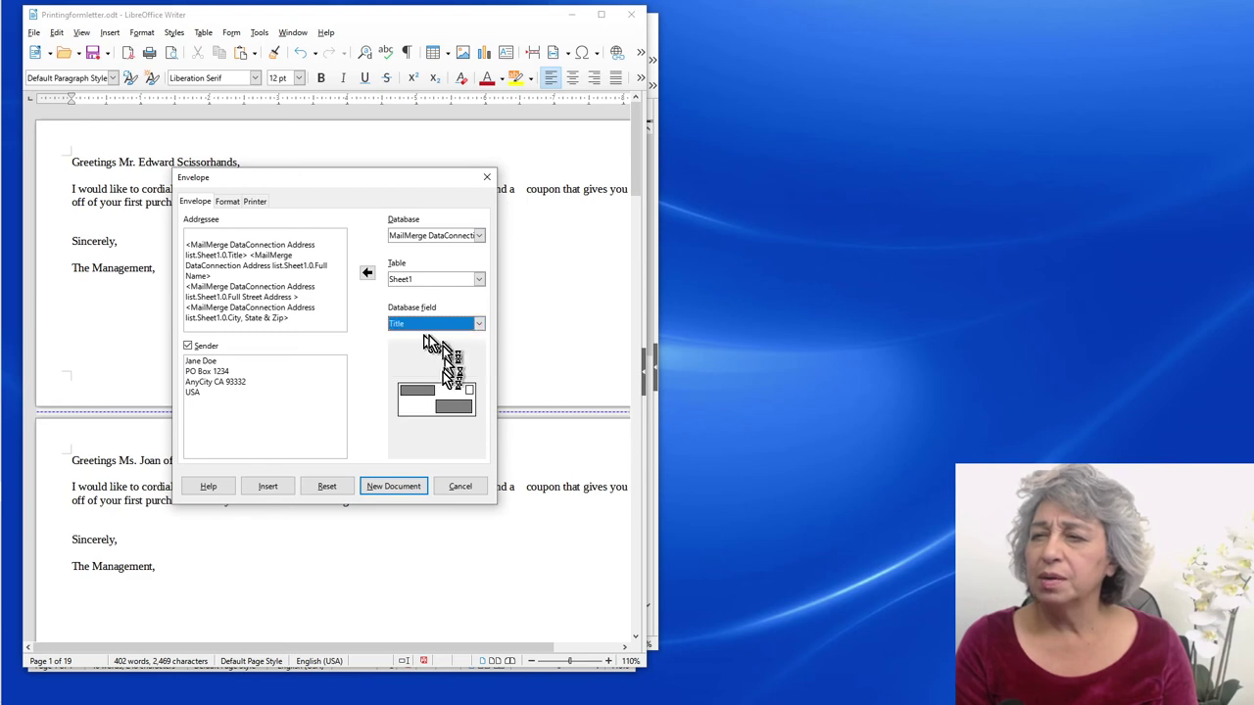
{"action": "left_click", "coordinate": [401, 492]}
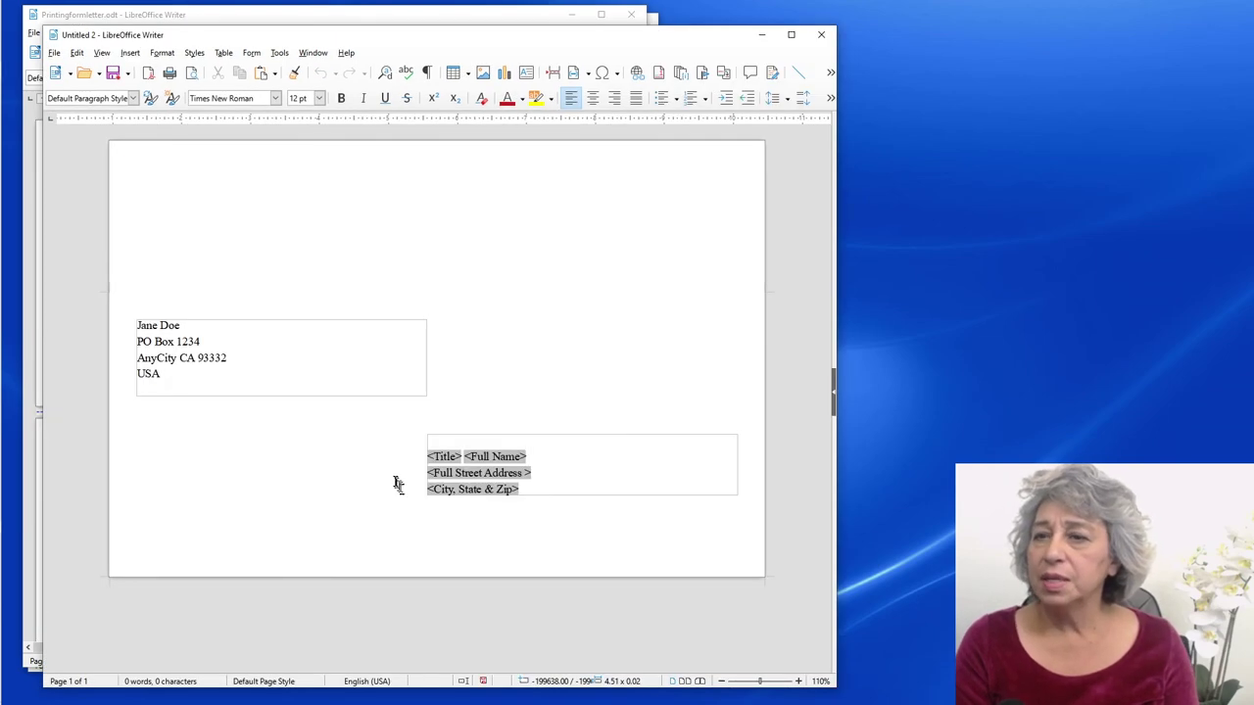
Print the envelope as a form letter, merging all records to file as a single document
{"action": "left_click", "coordinate": [169, 73]}
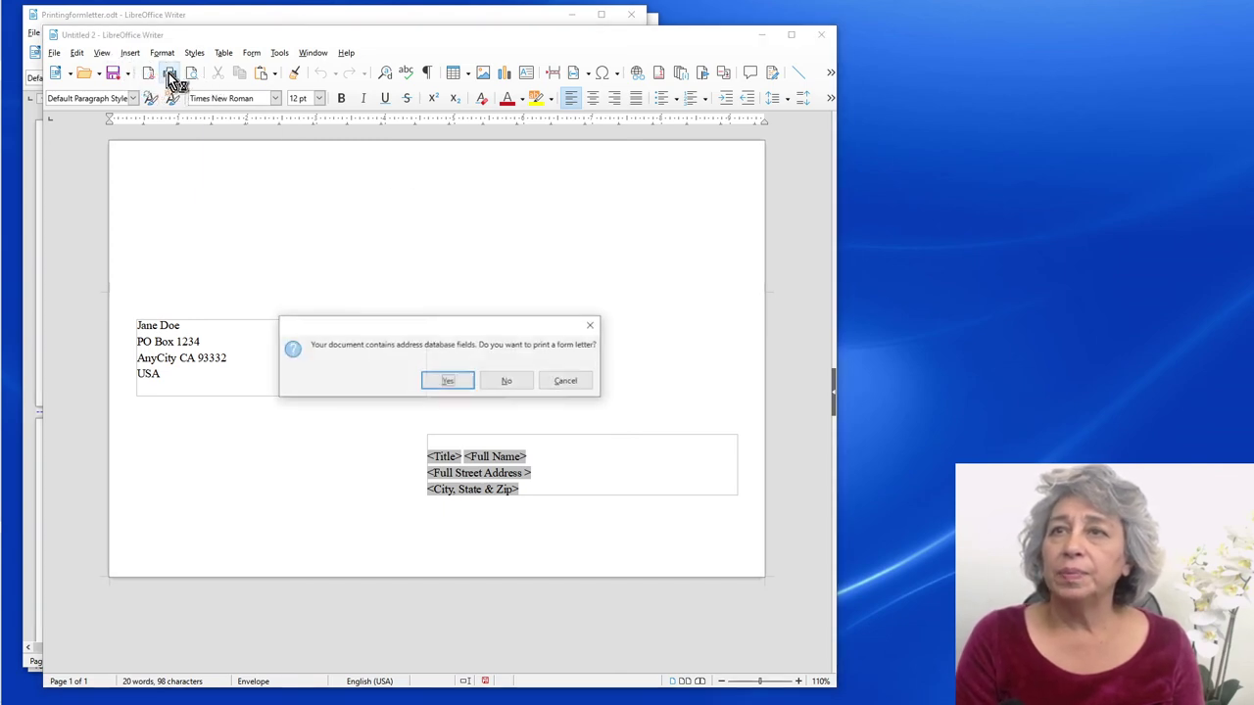
{"action": "left_click", "coordinate": [449, 383]}
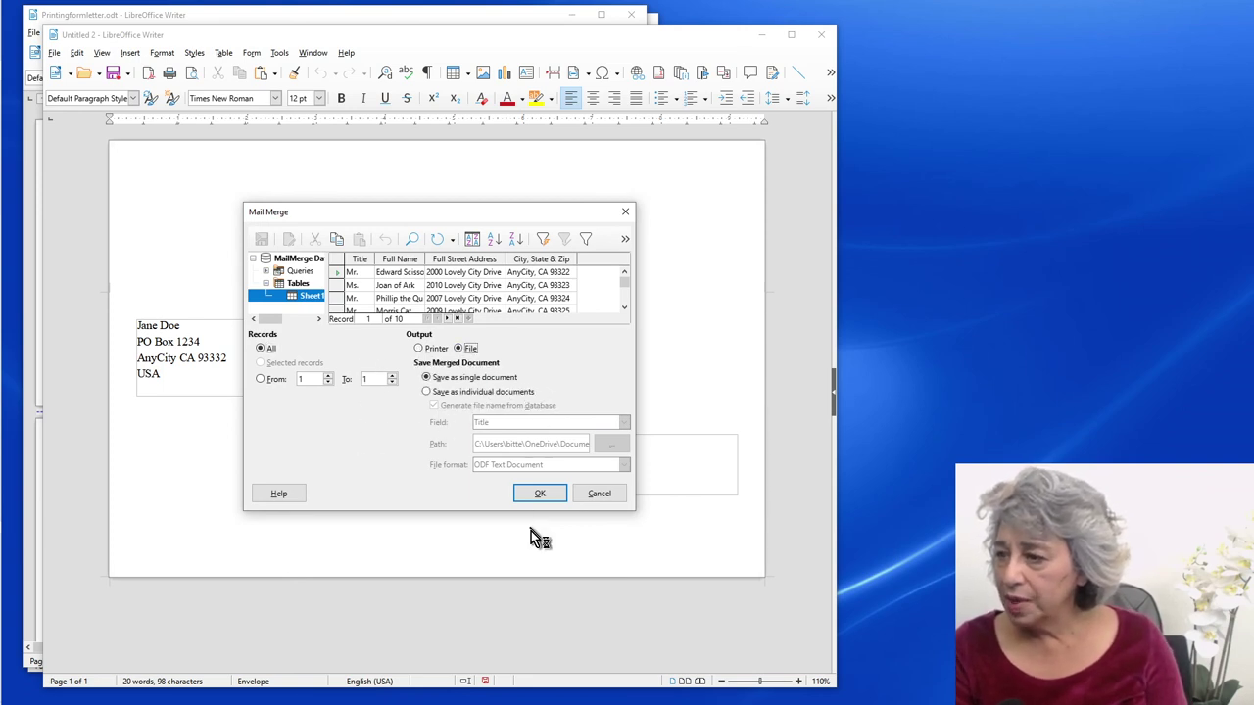
{"action": "left_click", "coordinate": [540, 493]}
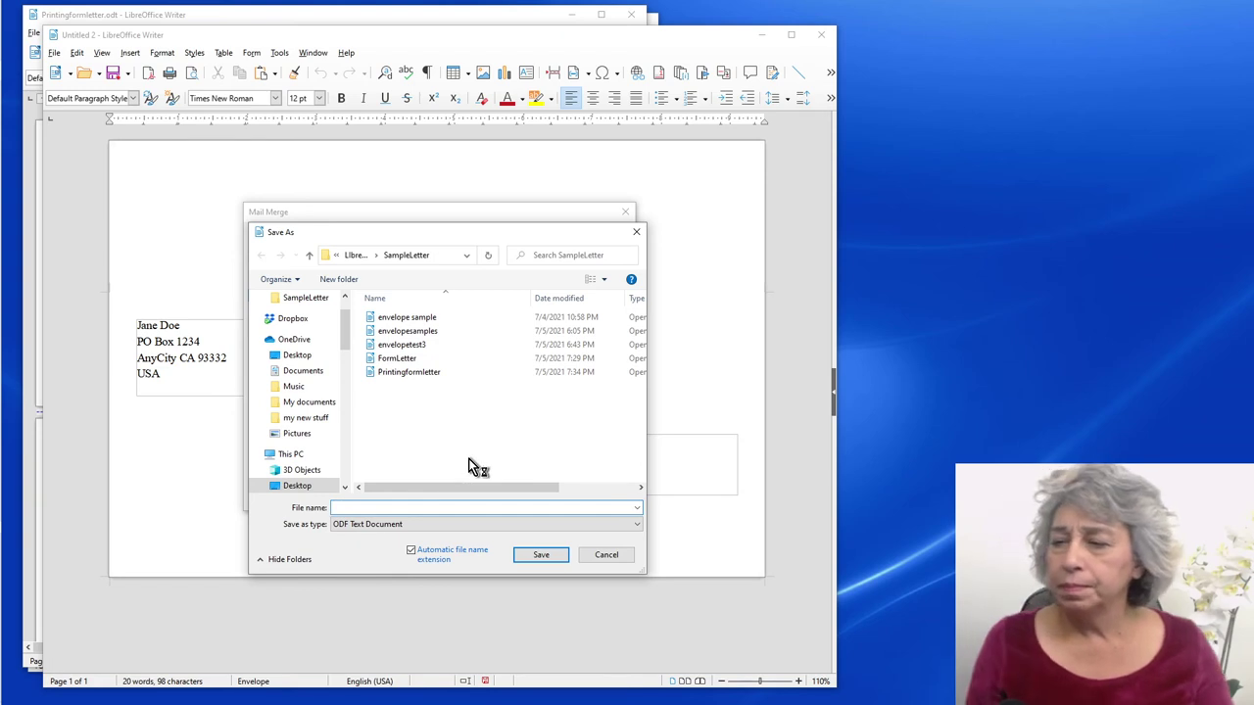
Save the merged envelopes in the SampleLetter folder as "envelope printing for video" in ODF Text Document format
{"action": "type", "text": "env"}
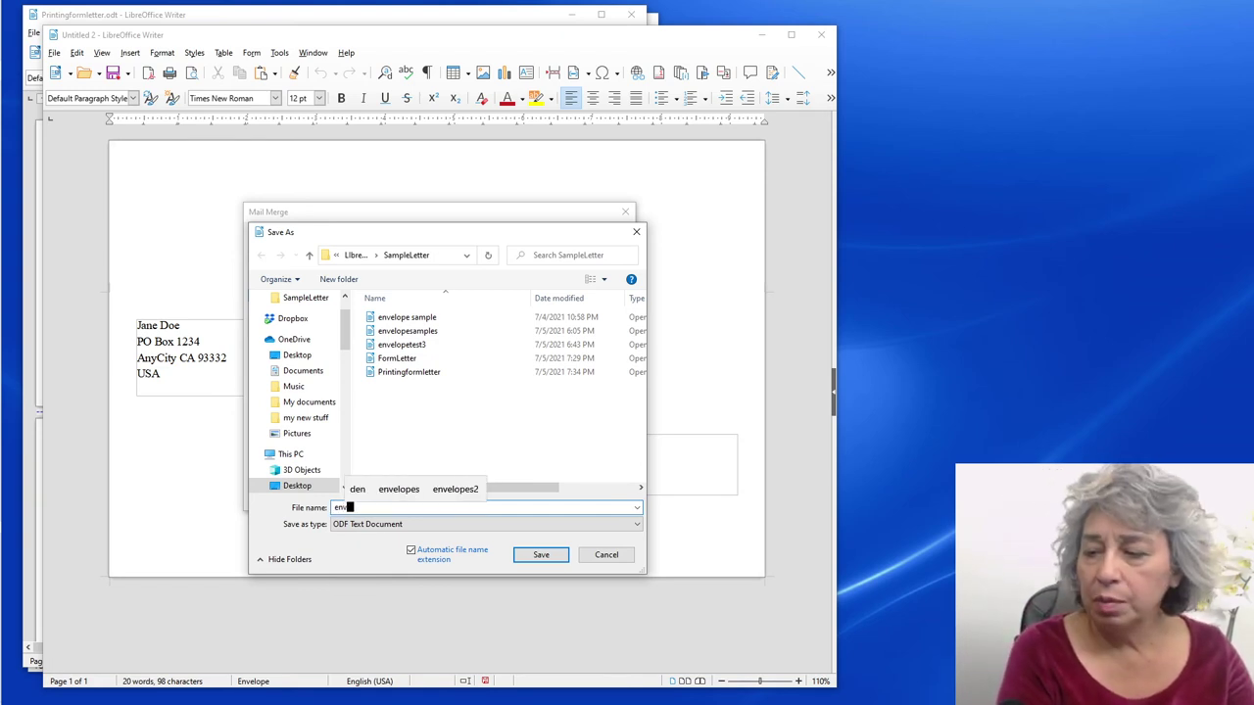
{"action": "type", "text": "elope "}
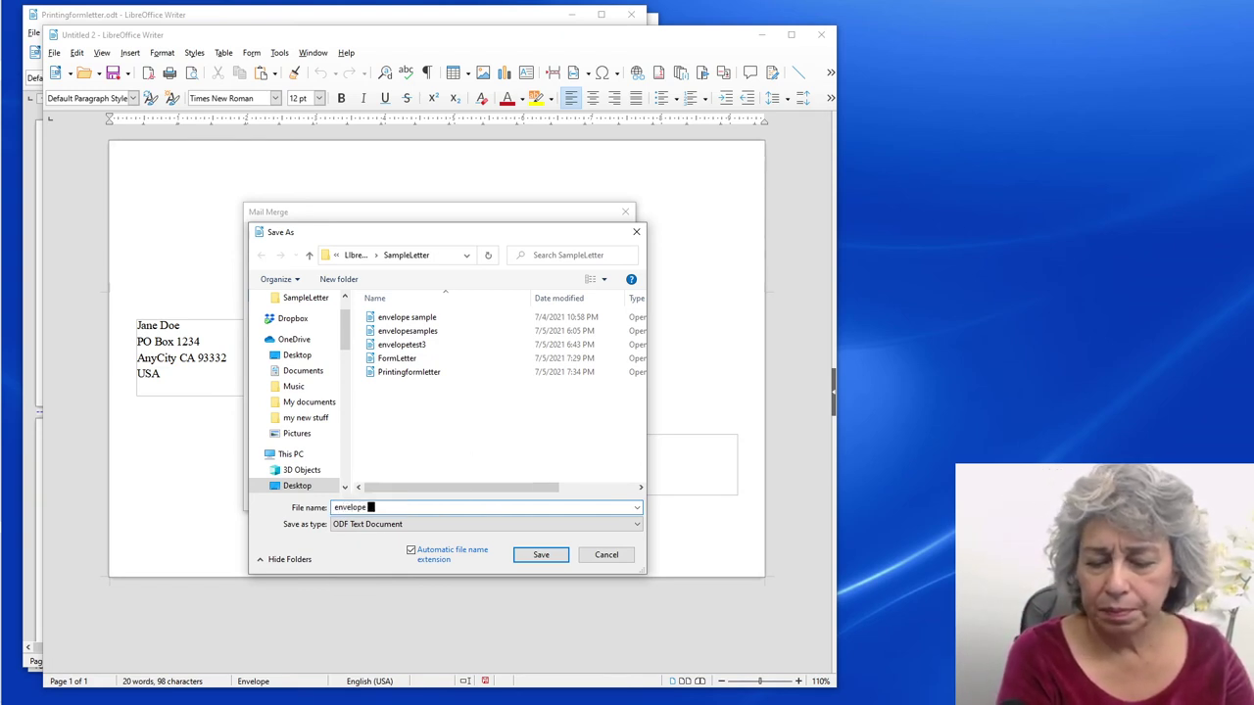
{"action": "type", "text": "print"}
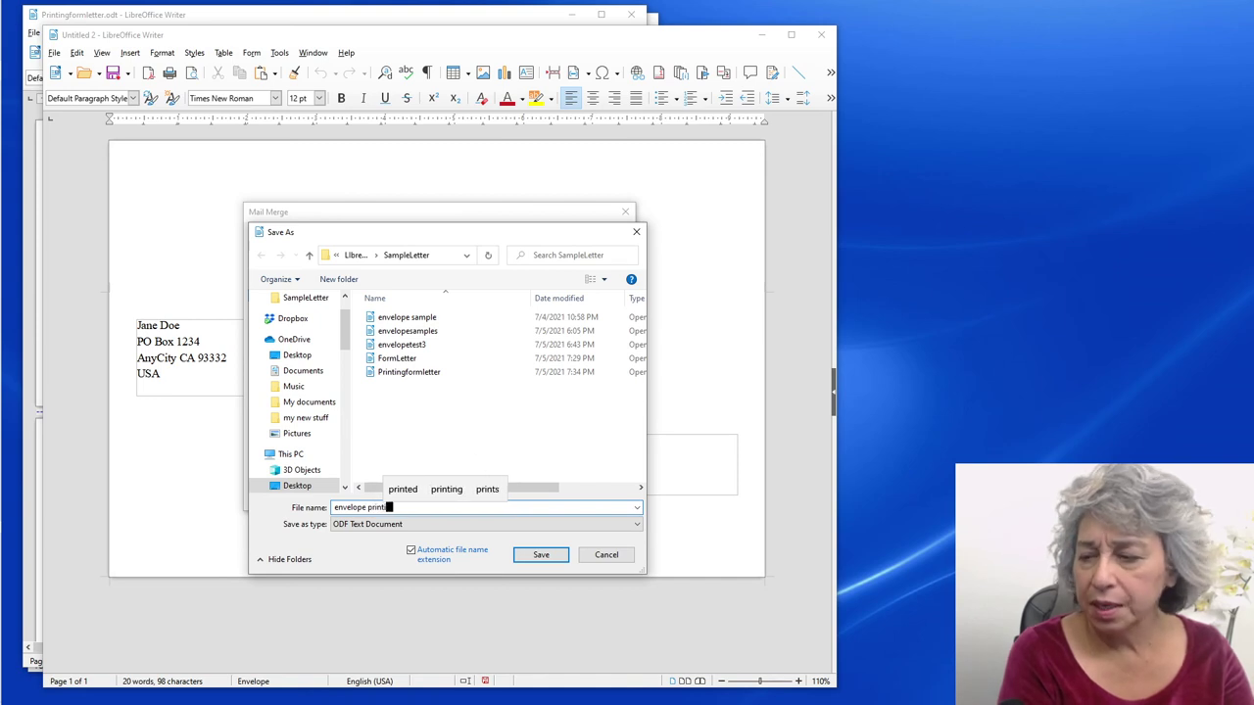
{"action": "type", "text": "ing for v"}
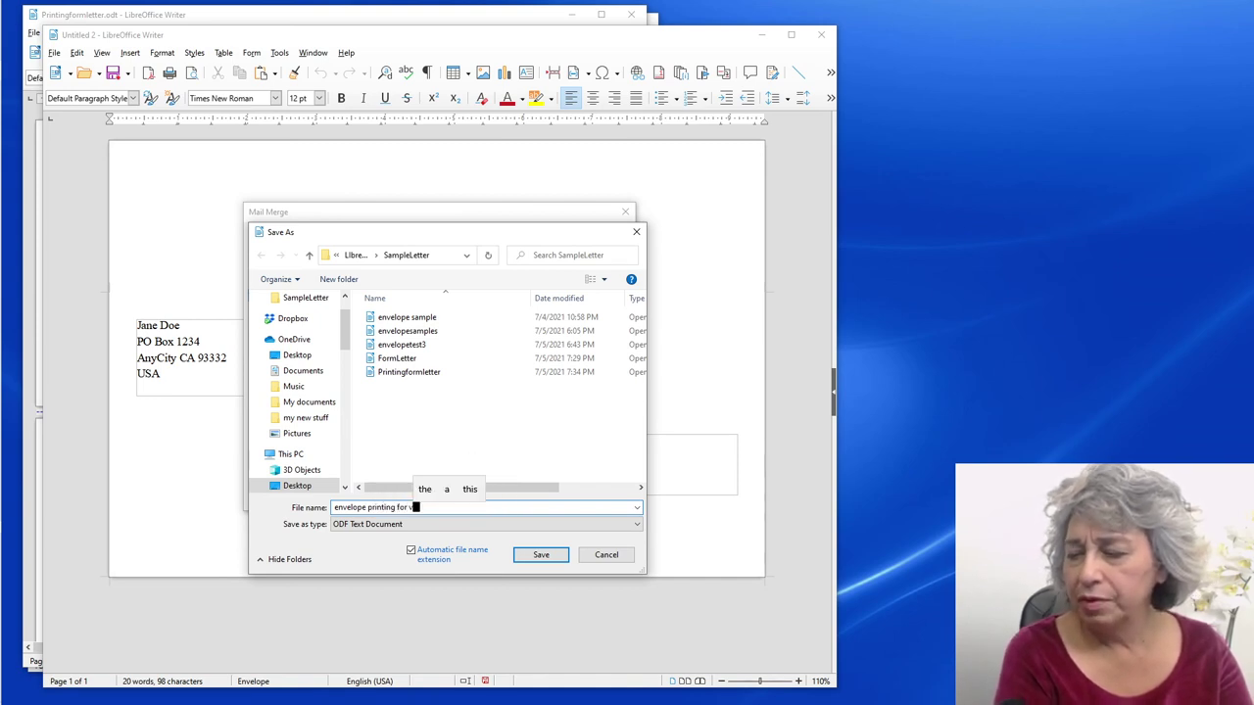
{"action": "type", "text": "ideo"}
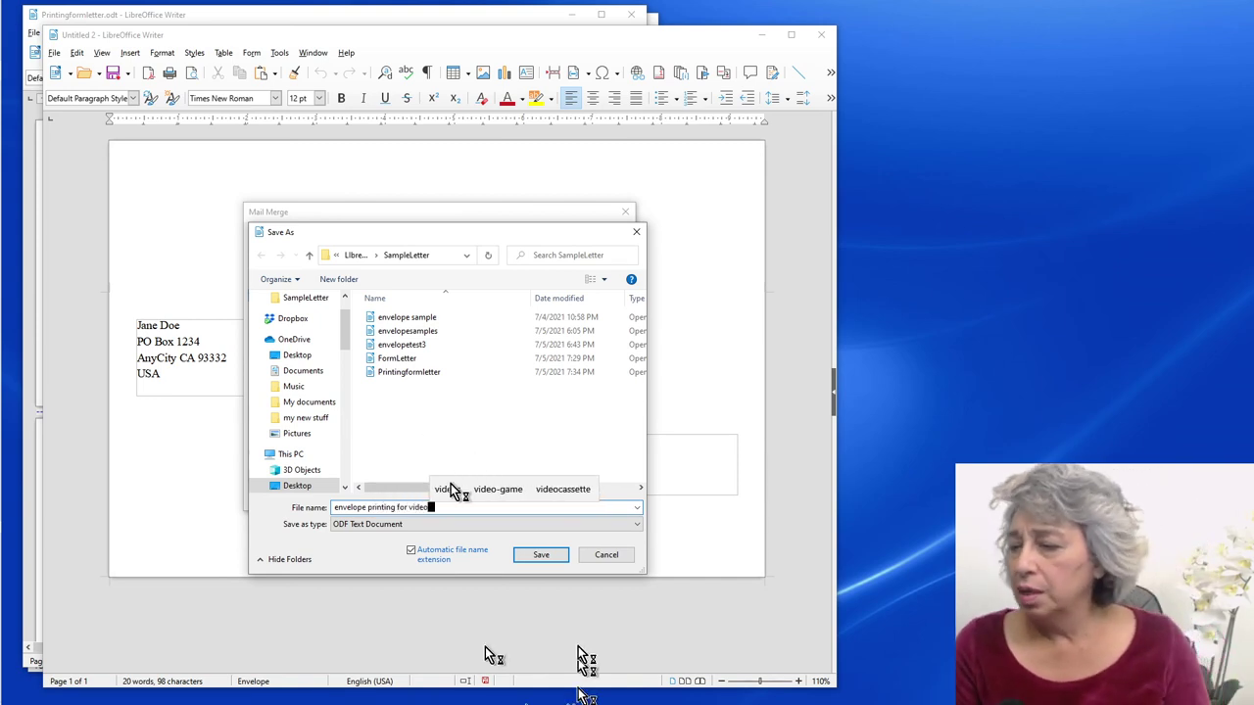
{"action": "left_click", "coordinate": [546, 556]}
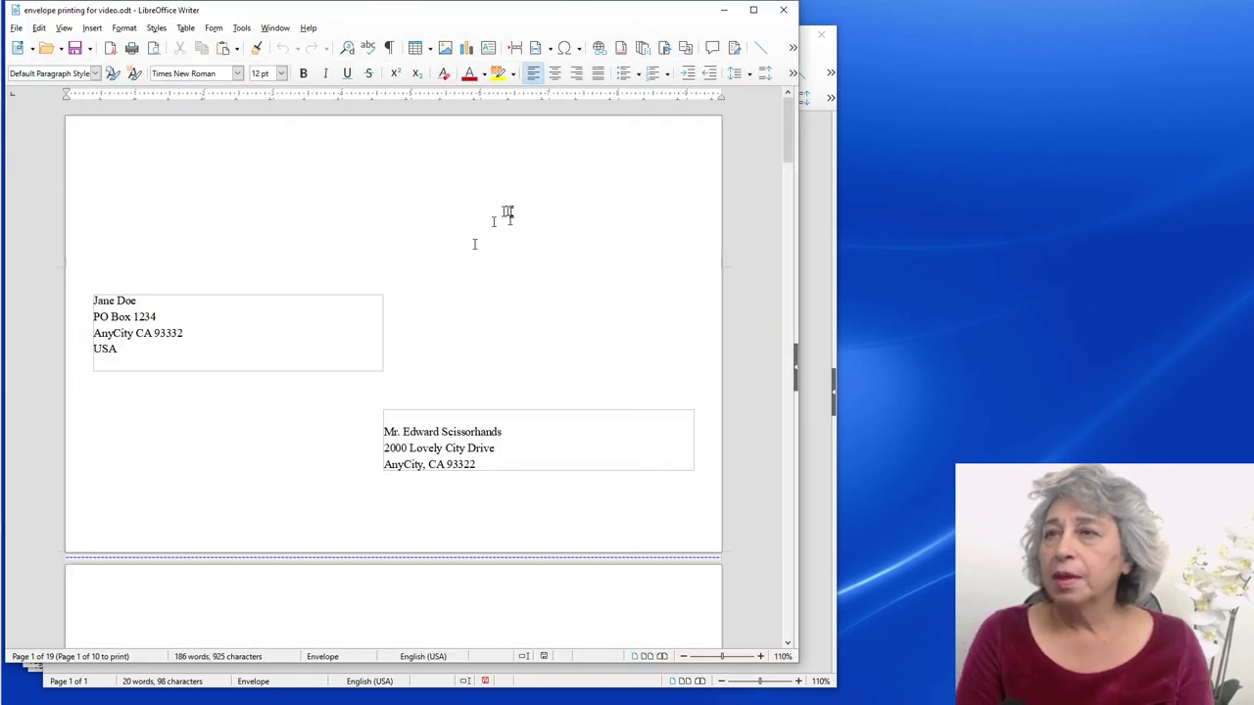
Look through the merged envelope pages to check the sender and recipient addresses, then return to the first envelope
{"action": "scroll", "coordinate": [463, 336], "scroll_direction": "down", "scroll_amount": 10}
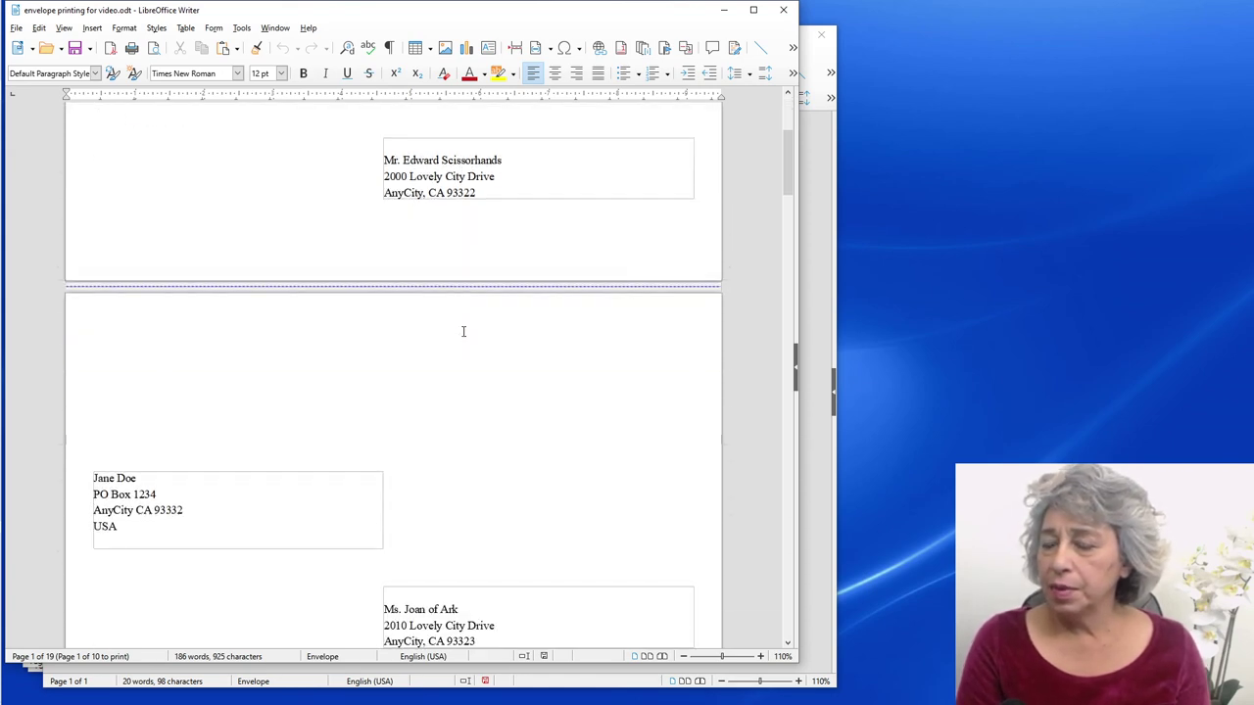
{"action": "scroll", "coordinate": [468, 373], "scroll_direction": "down", "scroll_amount": 7}
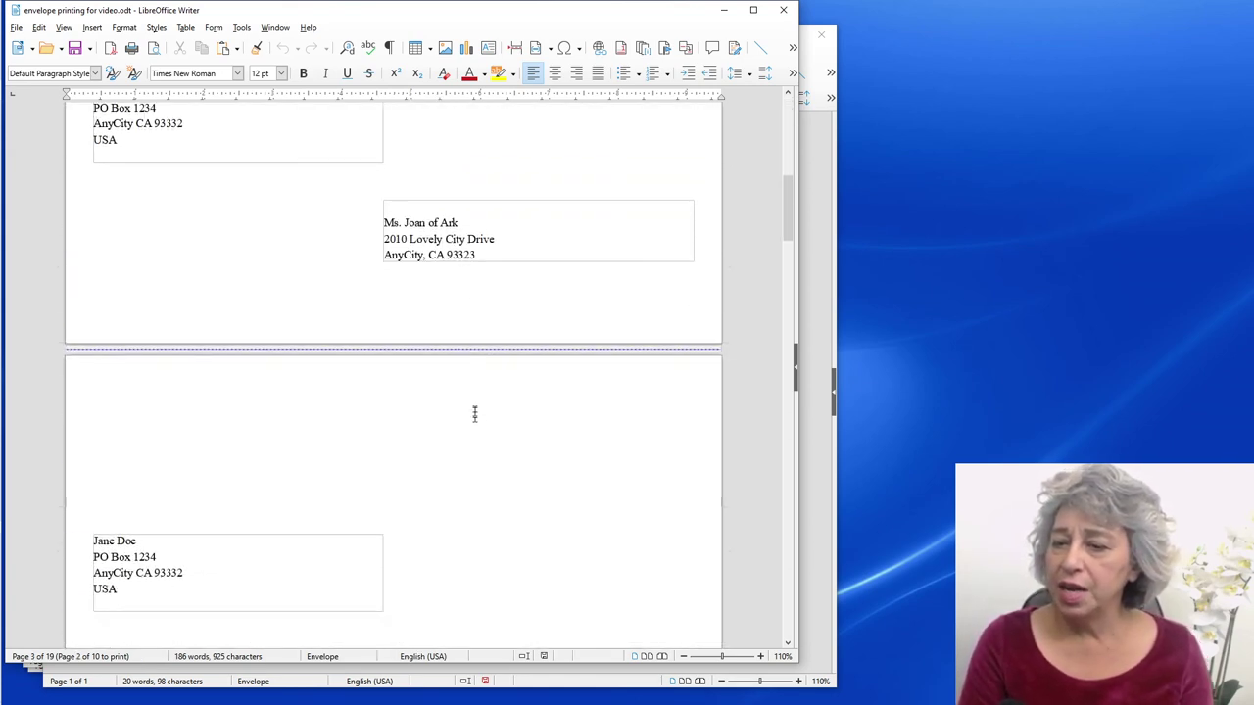
{"action": "scroll", "coordinate": [475, 402], "scroll_direction": "down", "scroll_amount": 2}
{"action": "scroll", "coordinate": [456, 400], "scroll_direction": "up", "scroll_amount": 6}
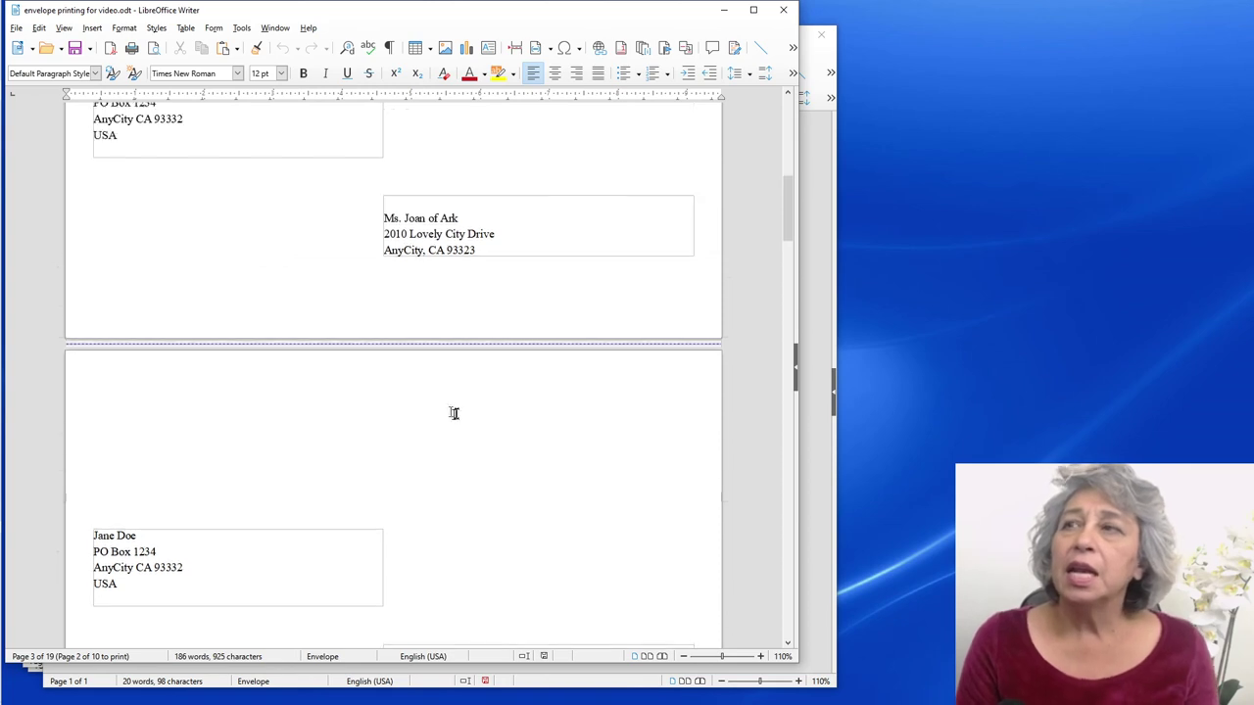
{"action": "scroll", "coordinate": [455, 401], "scroll_direction": "up", "scroll_amount": 10}
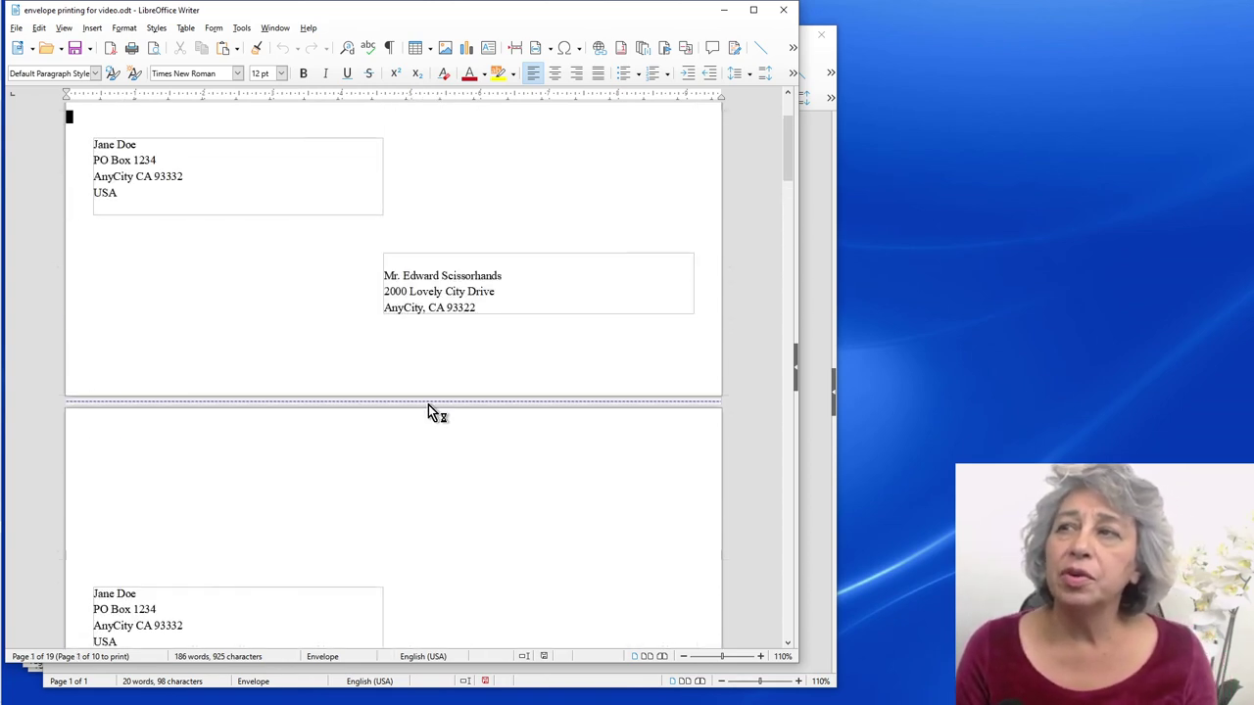
{"action": "scroll", "coordinate": [421, 402], "scroll_direction": "up", "scroll_amount": 1}
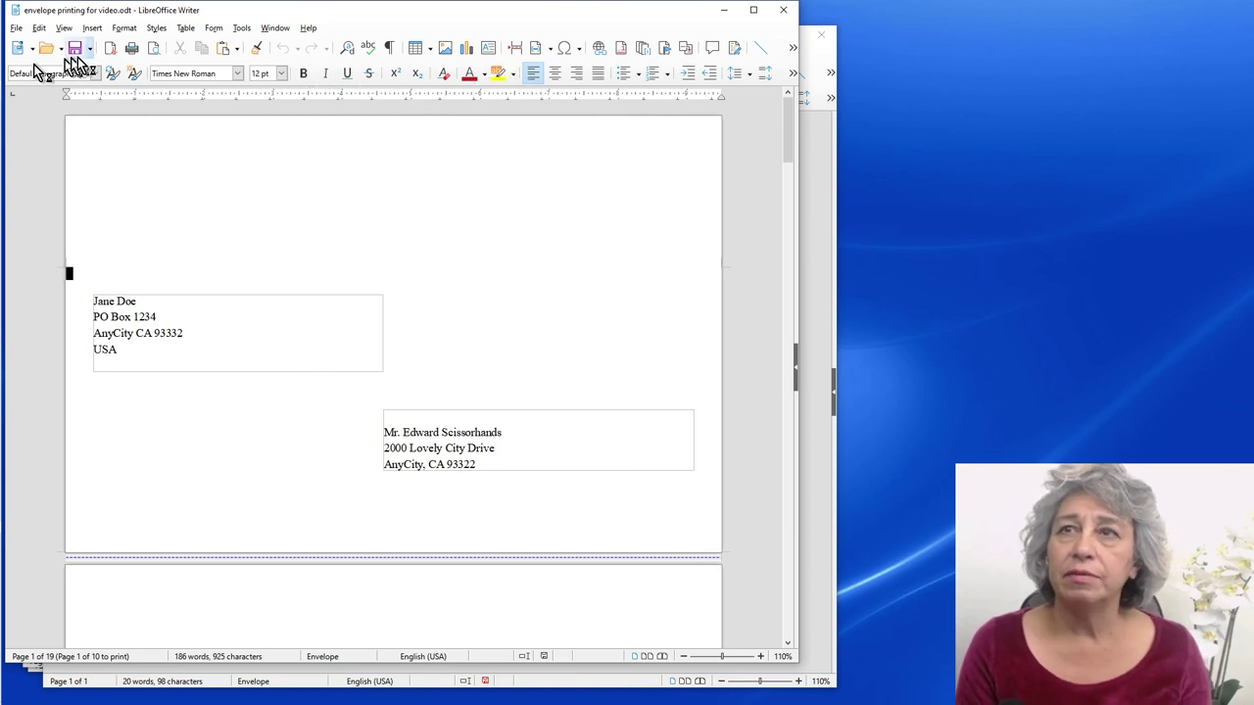
Try print settings with the EPSON WF-3720 Series printer and paper size #10 Envelope 4.13in x 9.50in, then cancel printing
{"action": "left_click", "coordinate": [132, 49]}
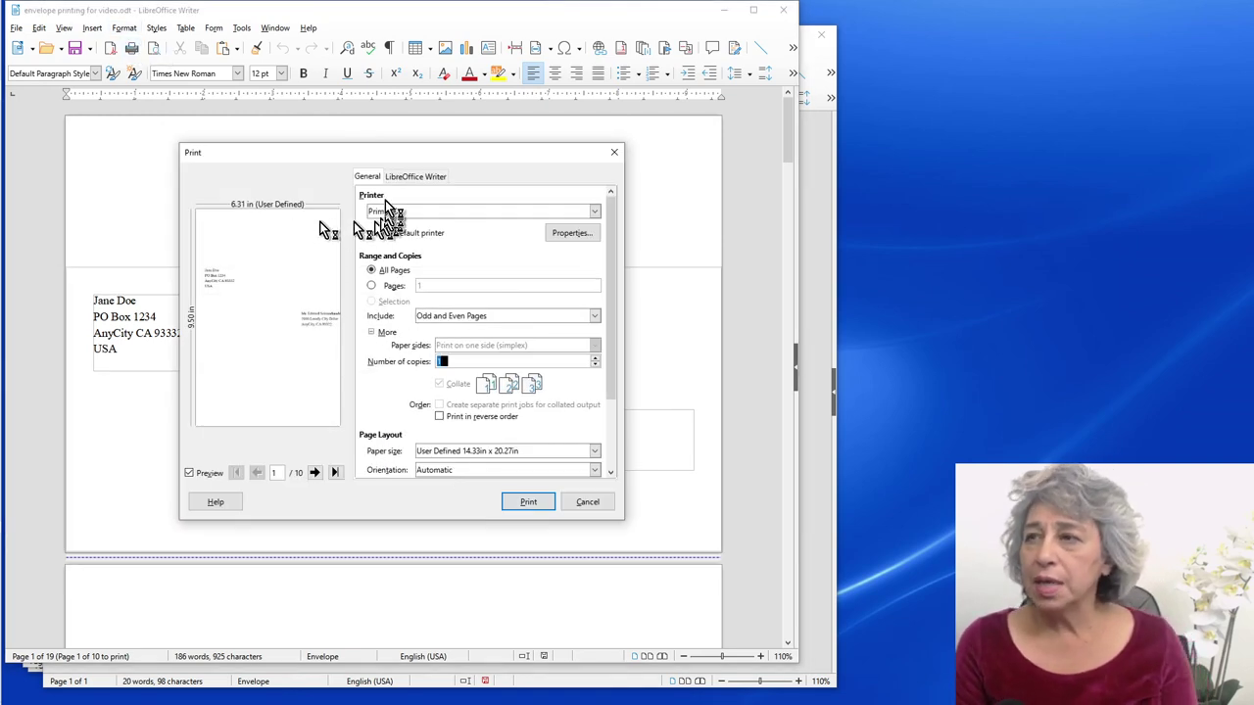
{"action": "left_click", "coordinate": [407, 178]}
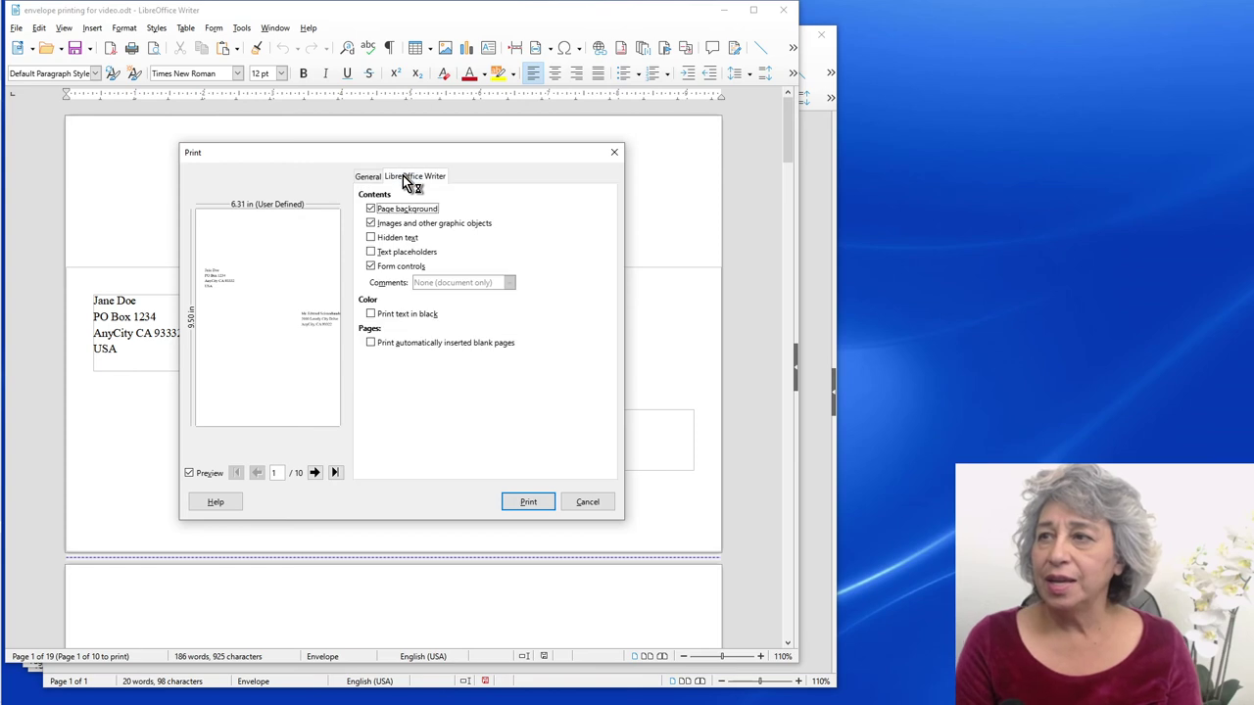
{"action": "left_click", "coordinate": [367, 178]}
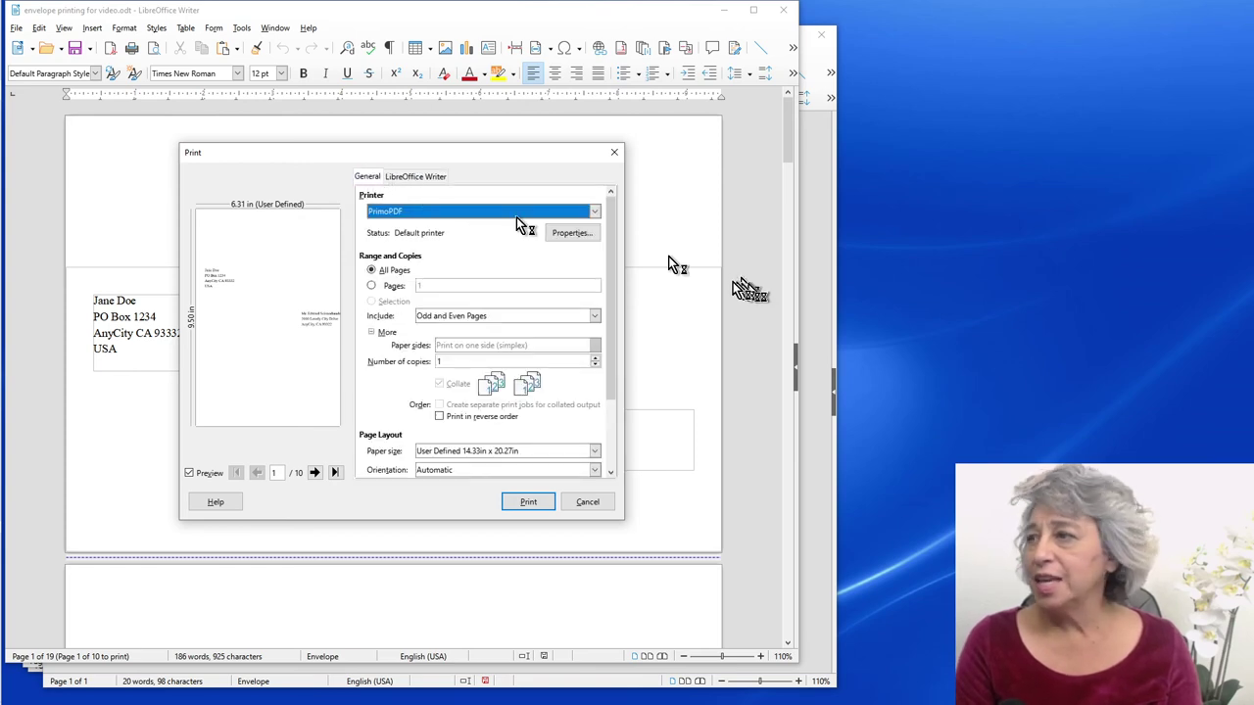
{"action": "left_click", "coordinate": [594, 213]}
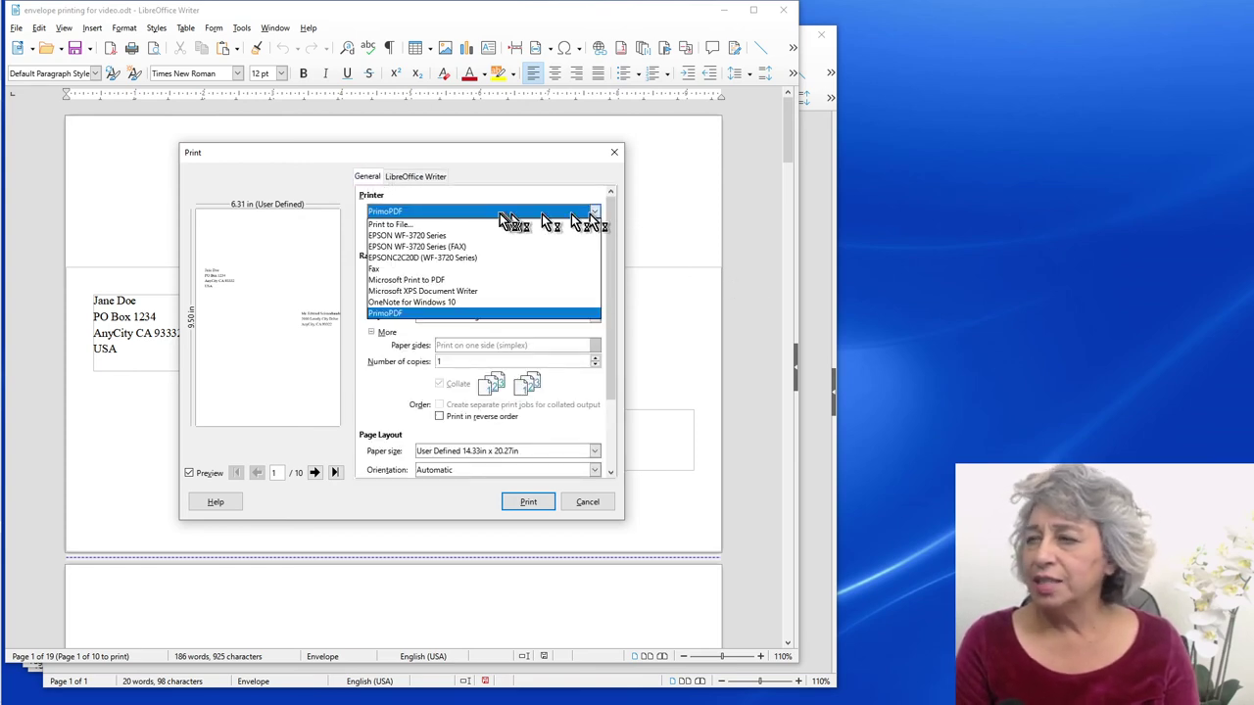
{"action": "left_click", "coordinate": [409, 236]}
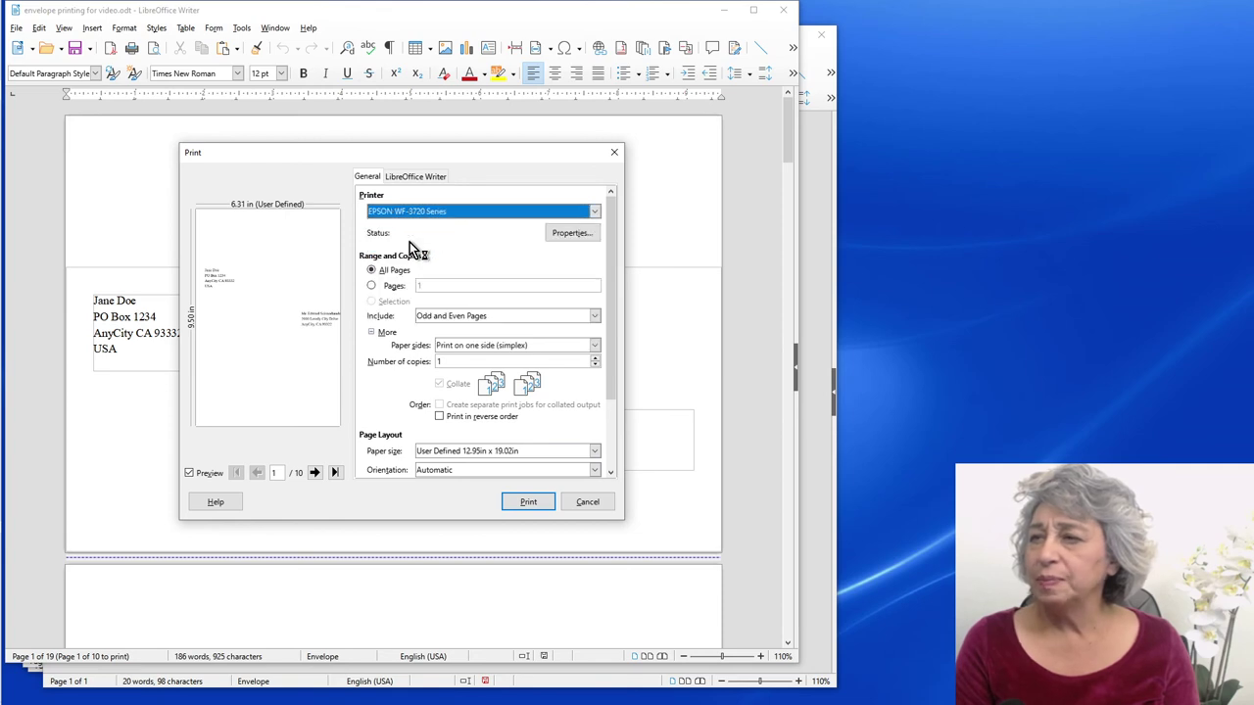
{"action": "left_click", "coordinate": [595, 449]}
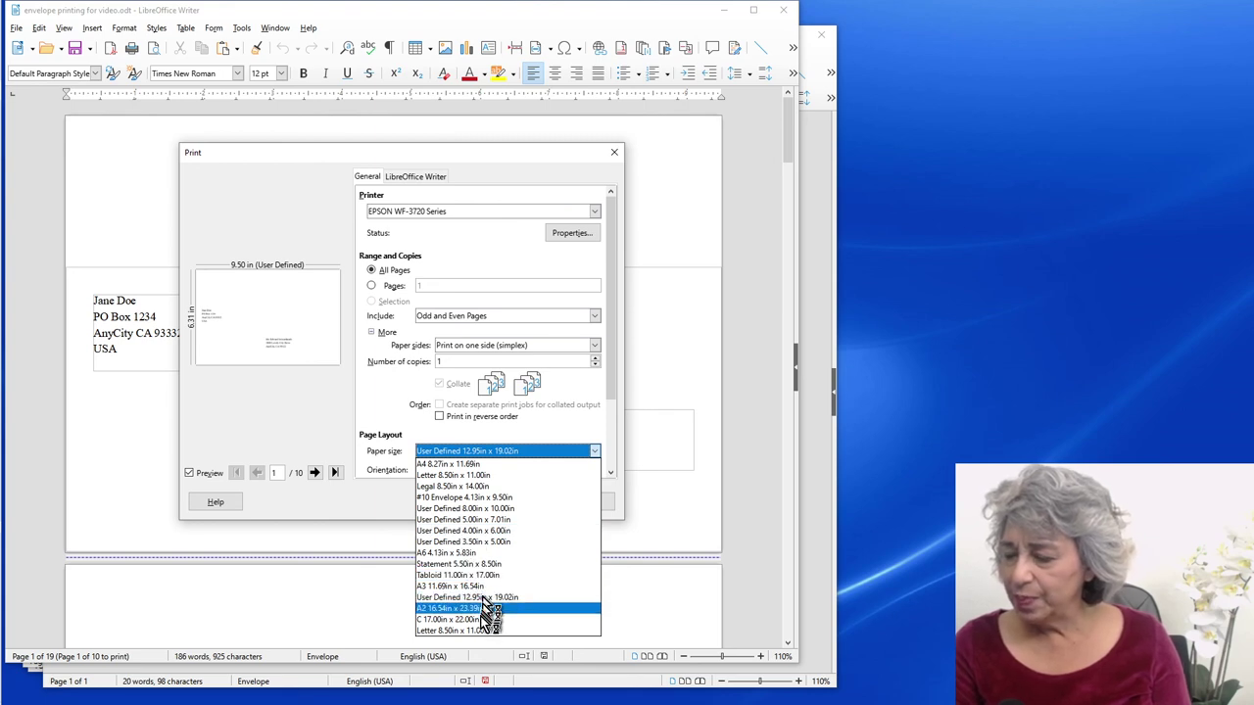
{"action": "left_click", "coordinate": [462, 497]}
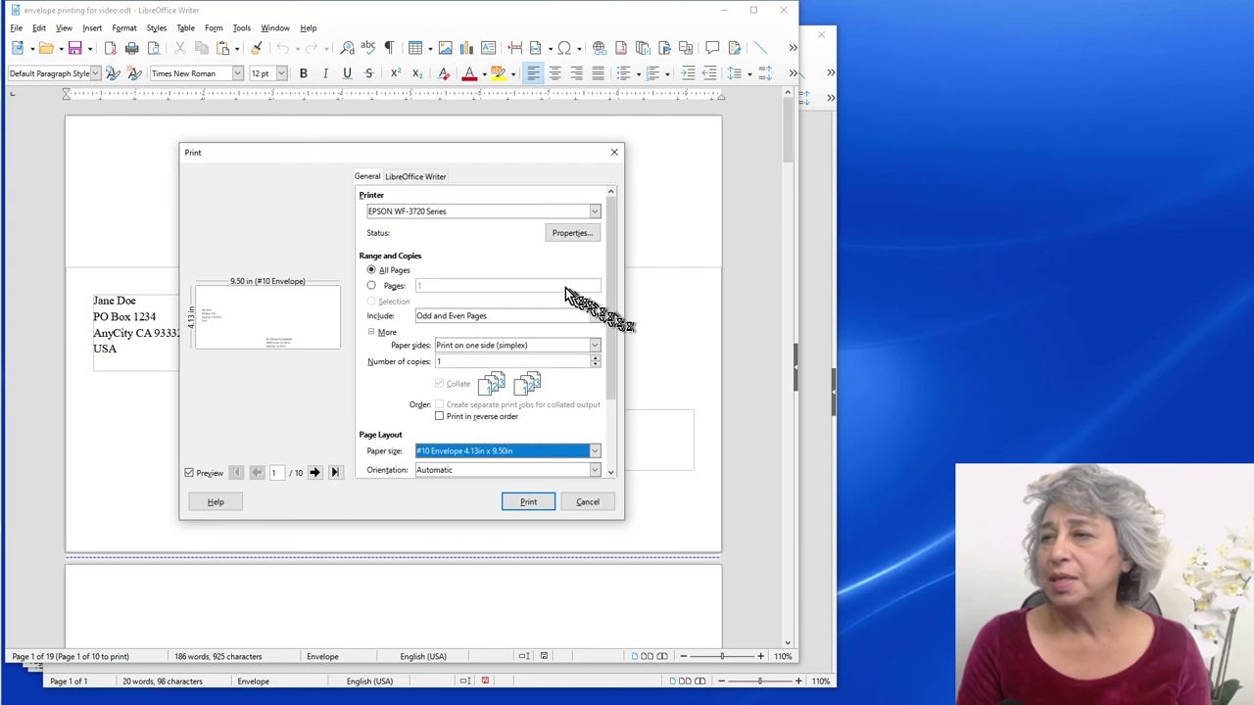
{"action": "left_click", "coordinate": [585, 505]}
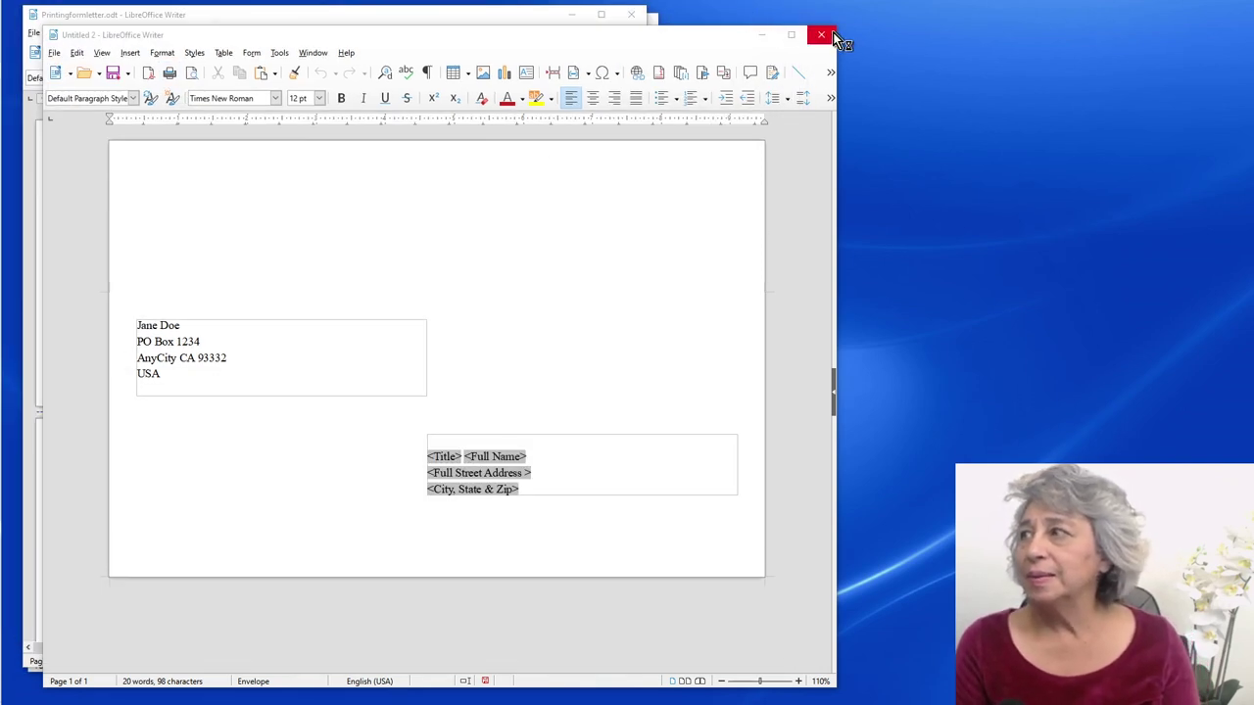
Close the untitled envelope document without saving it
{"action": "left_click", "coordinate": [821, 36]}
{"action": "left_click", "coordinate": [477, 383]}
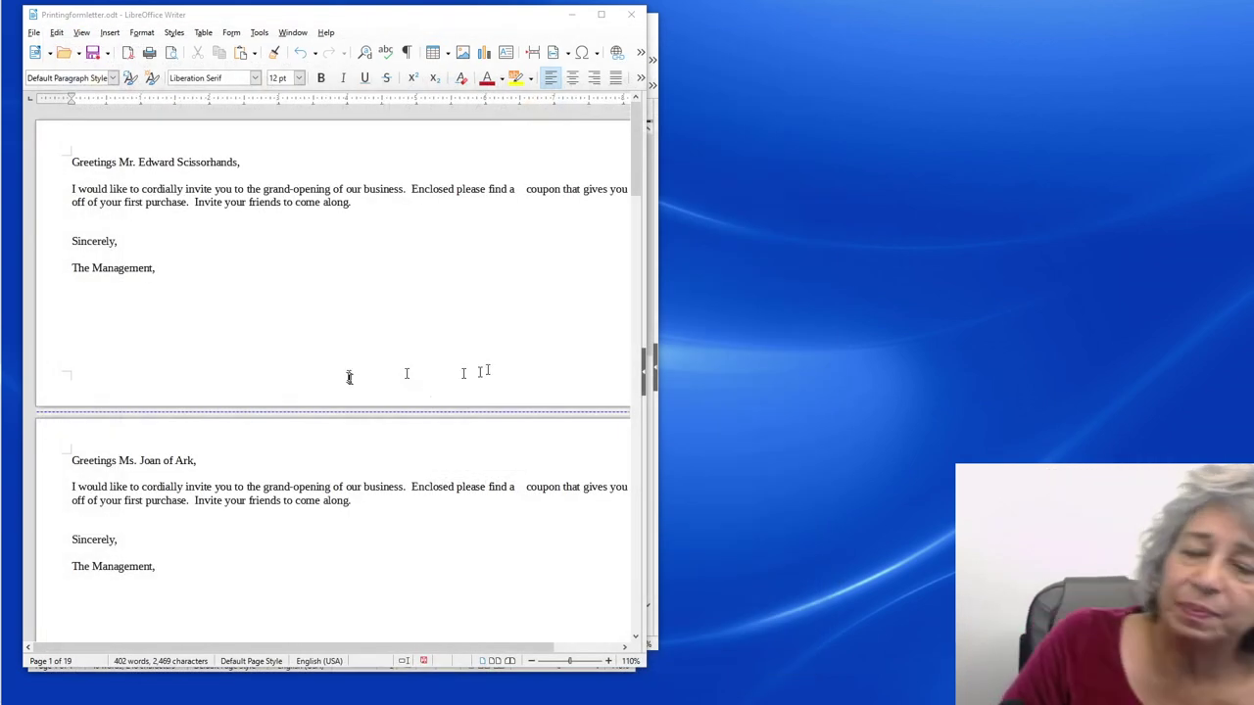
Examine the default page style's area, transparency, header, footer, border, column and footnote settings
{"action": "left_click", "coordinate": [147, 34]}
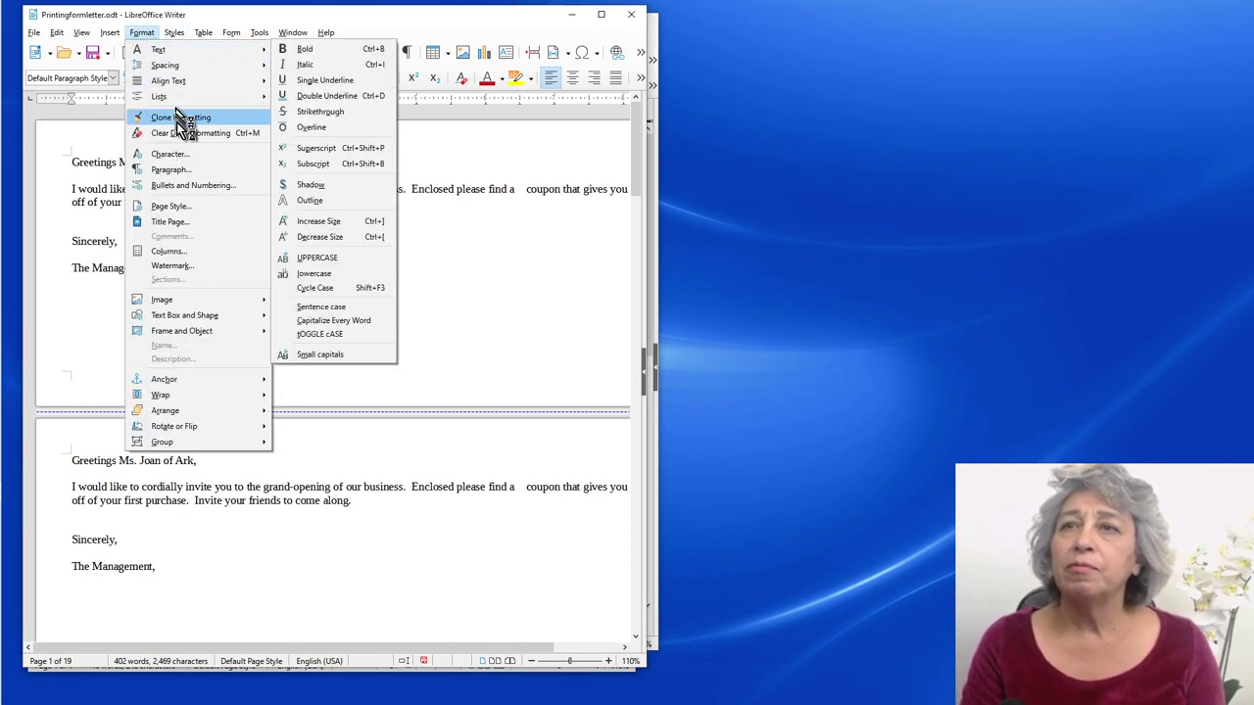
{"action": "left_click", "coordinate": [193, 206]}
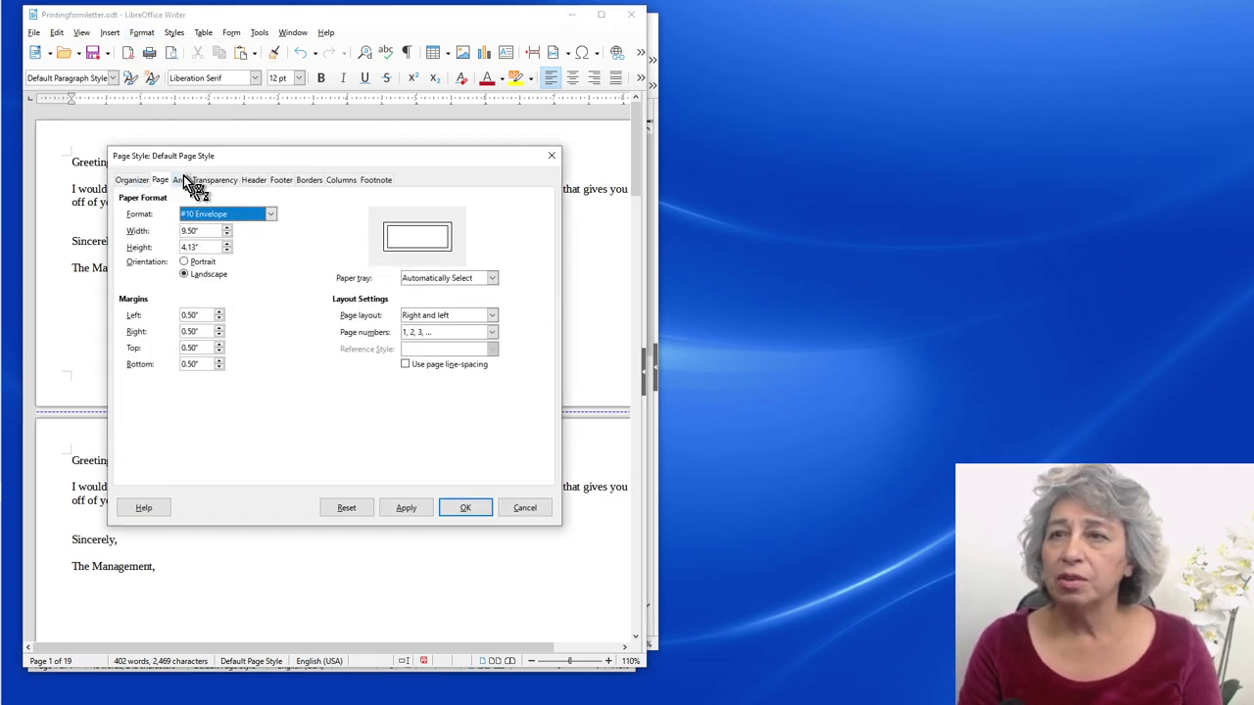
{"action": "left_click", "coordinate": [182, 180]}
{"action": "left_click", "coordinate": [208, 181]}
{"action": "left_click", "coordinate": [253, 184]}
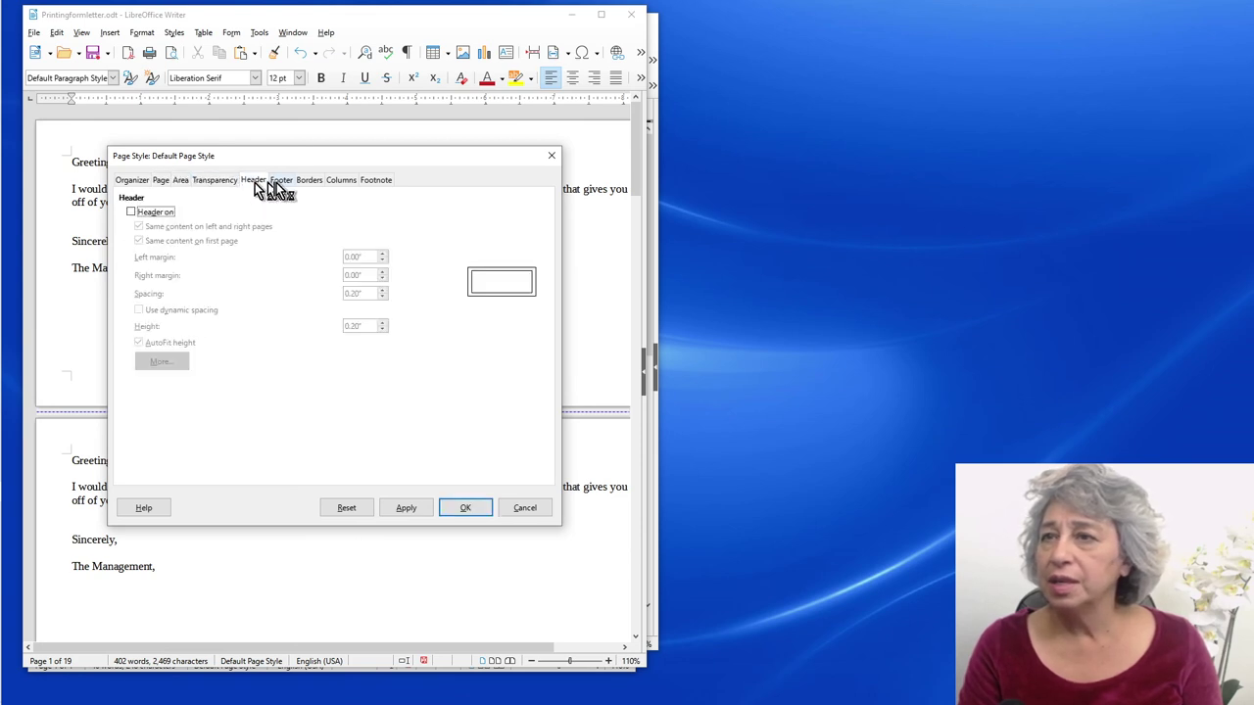
{"action": "left_click", "coordinate": [283, 181]}
{"action": "left_click", "coordinate": [319, 182]}
{"action": "left_click", "coordinate": [343, 184]}
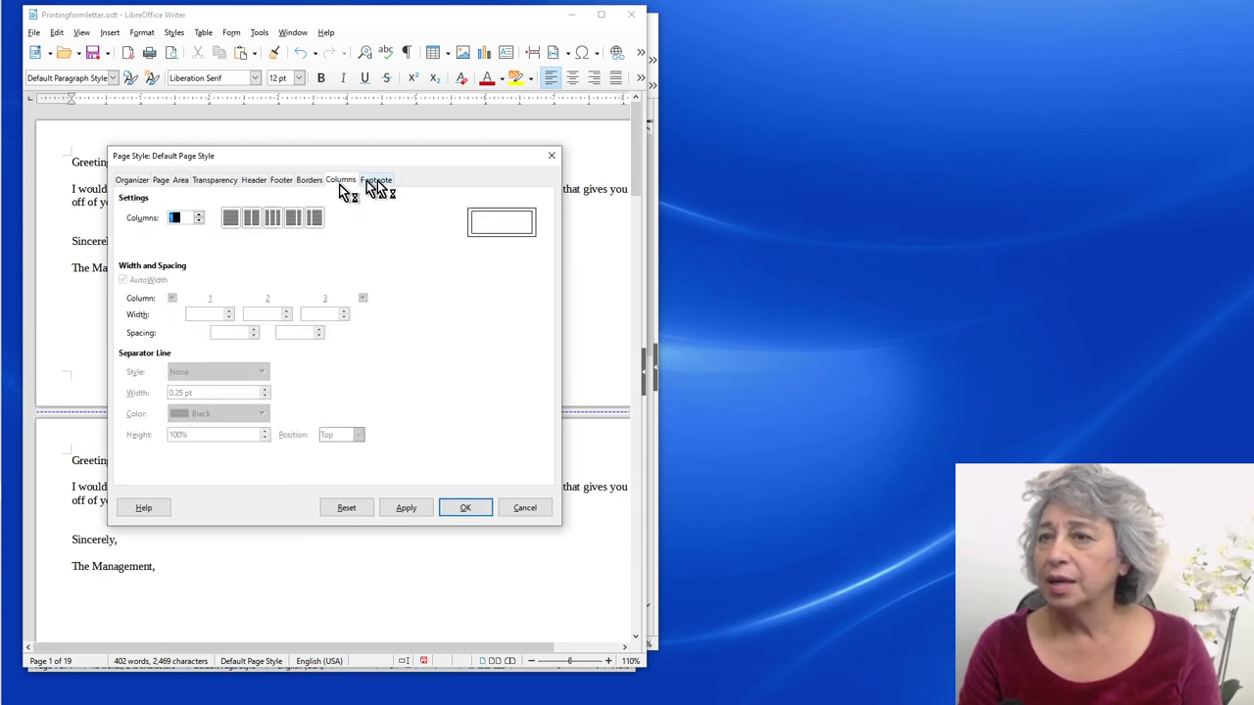
{"action": "left_click", "coordinate": [377, 181]}
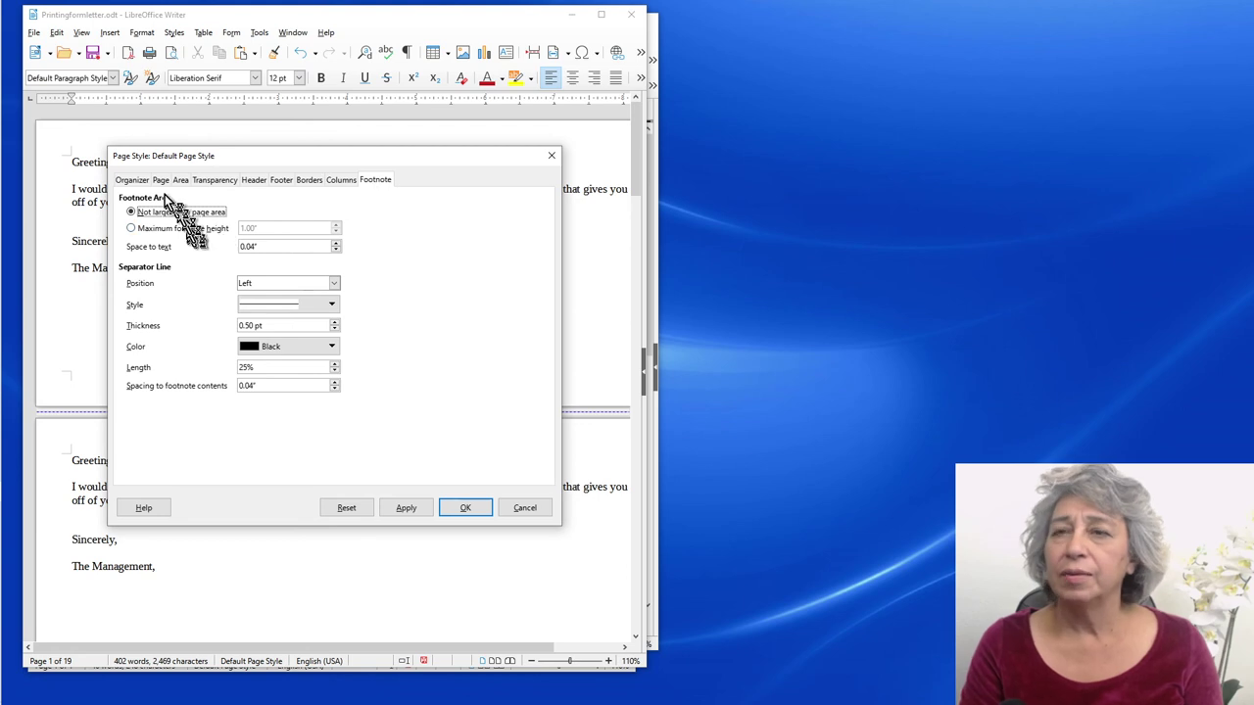
Set the default page style's next style to Envelope and apply the change
{"action": "left_click", "coordinate": [131, 180]}
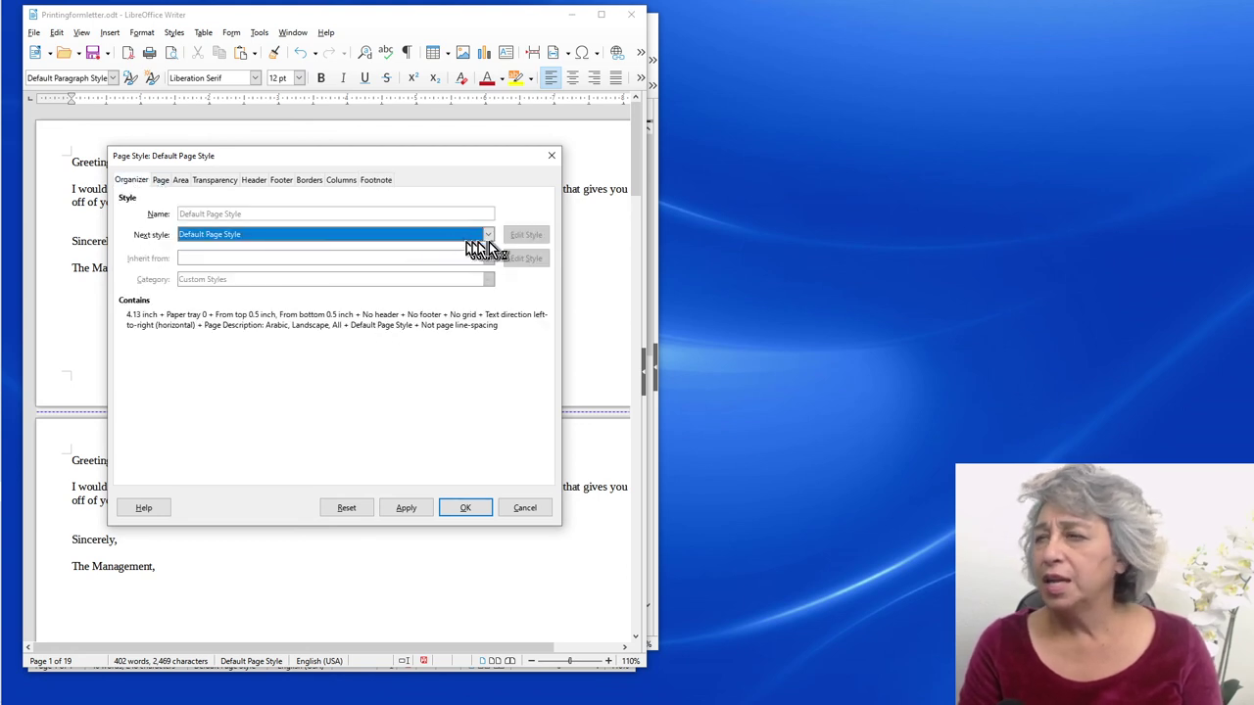
{"action": "left_click", "coordinate": [488, 239]}
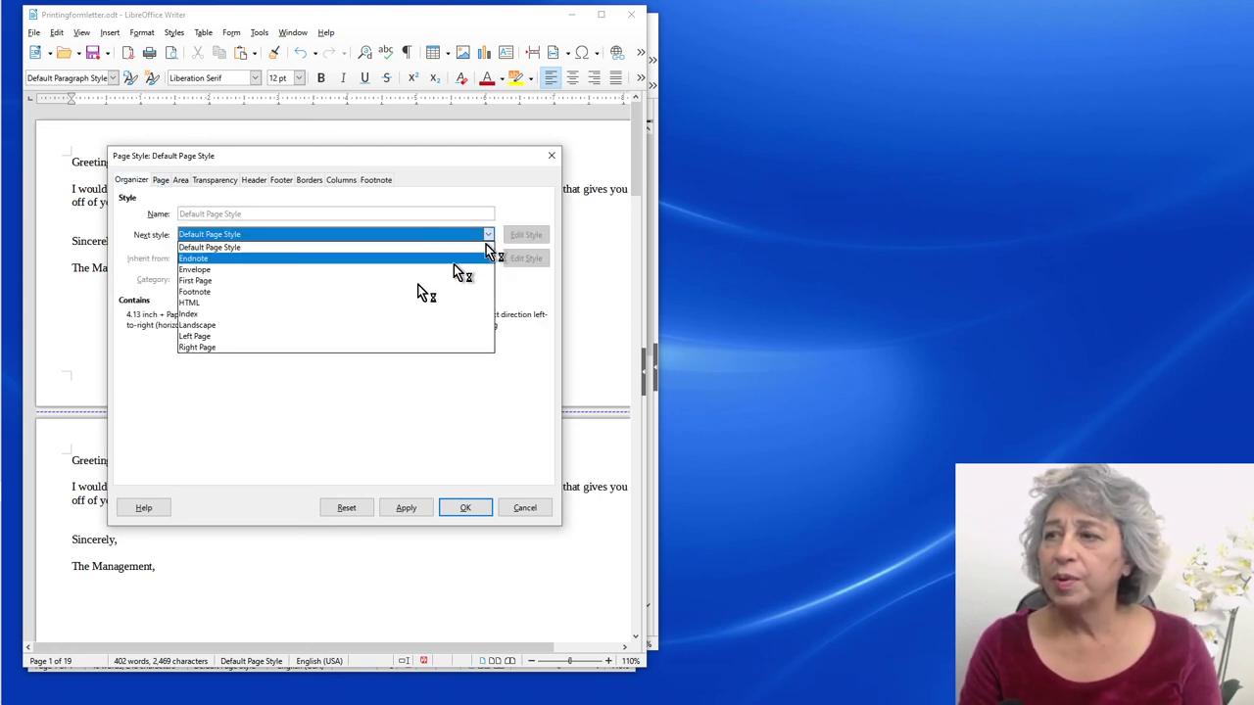
{"action": "left_click", "coordinate": [217, 268]}
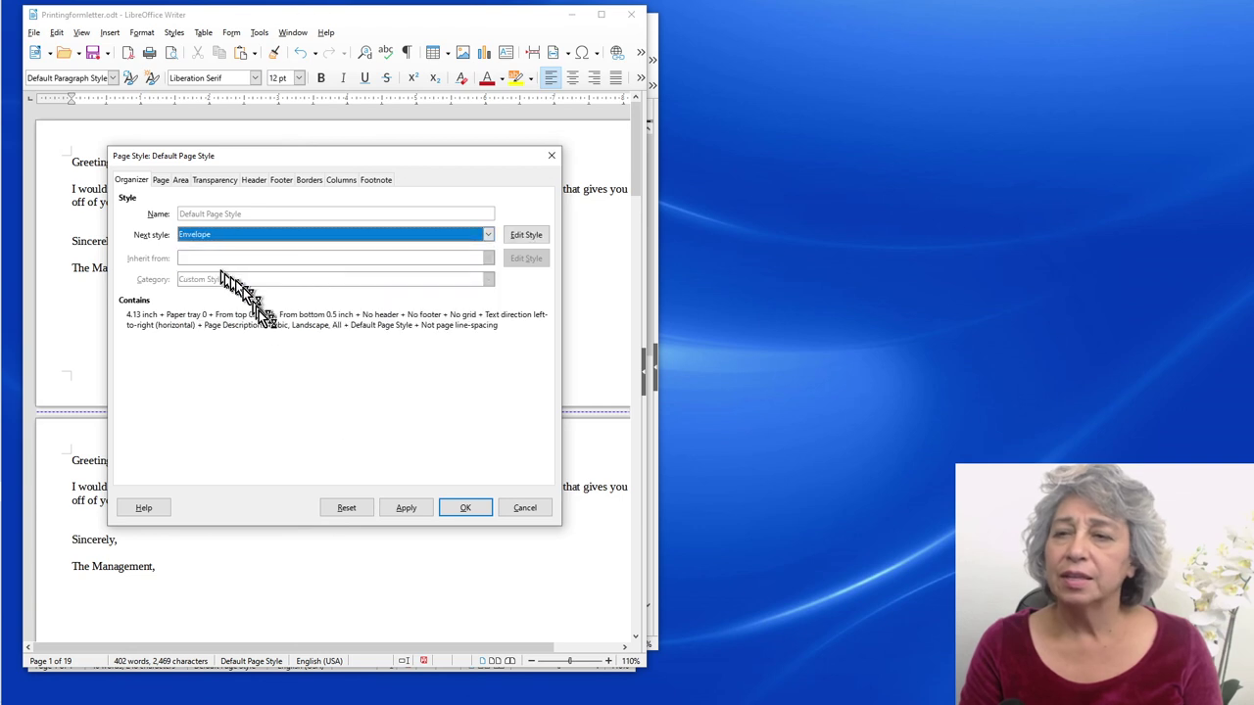
{"action": "left_click", "coordinate": [466, 509]}
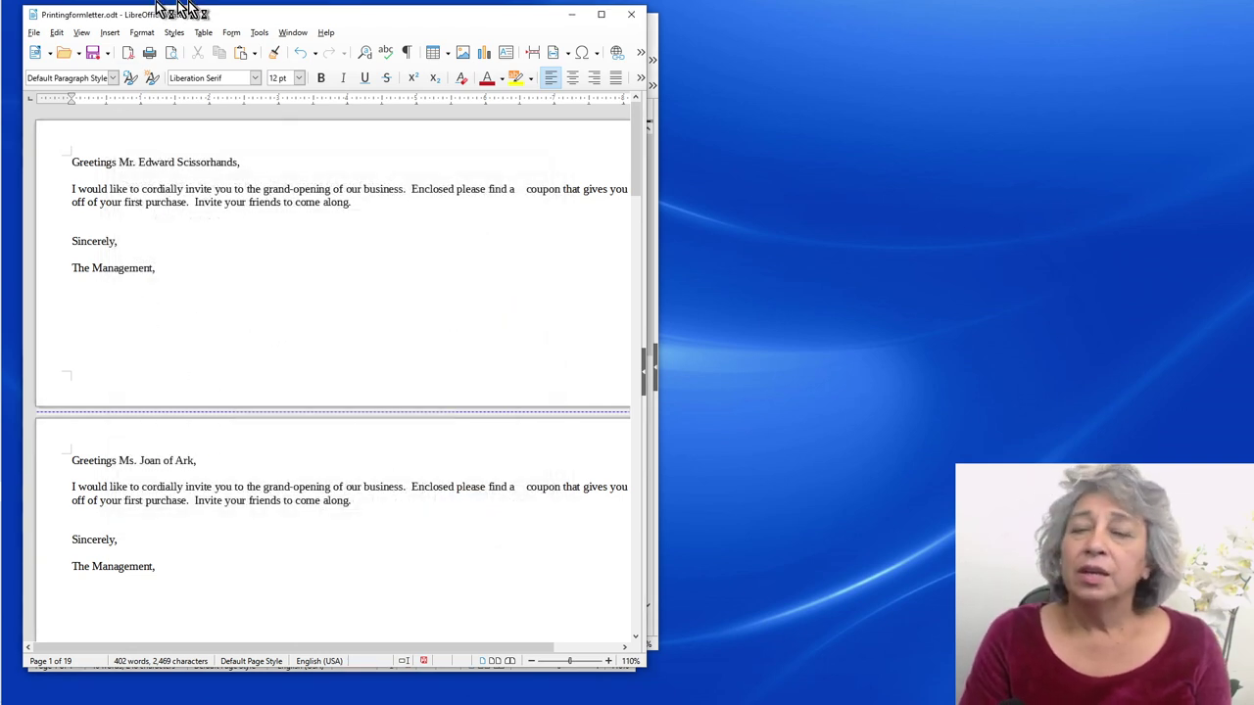
Start a new envelope from the letter, check its #10 format, and choose EPSON WF-3720 Series as its printer
{"action": "left_click", "coordinate": [110, 33]}
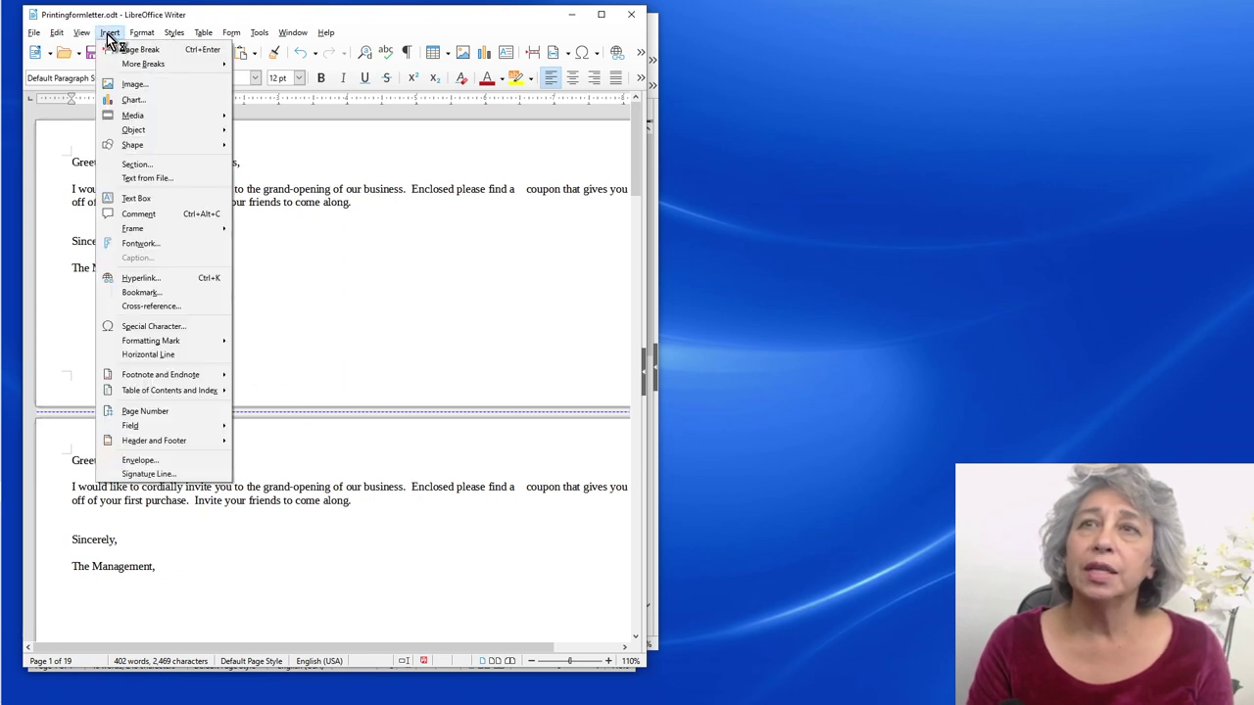
{"action": "left_click", "coordinate": [165, 463]}
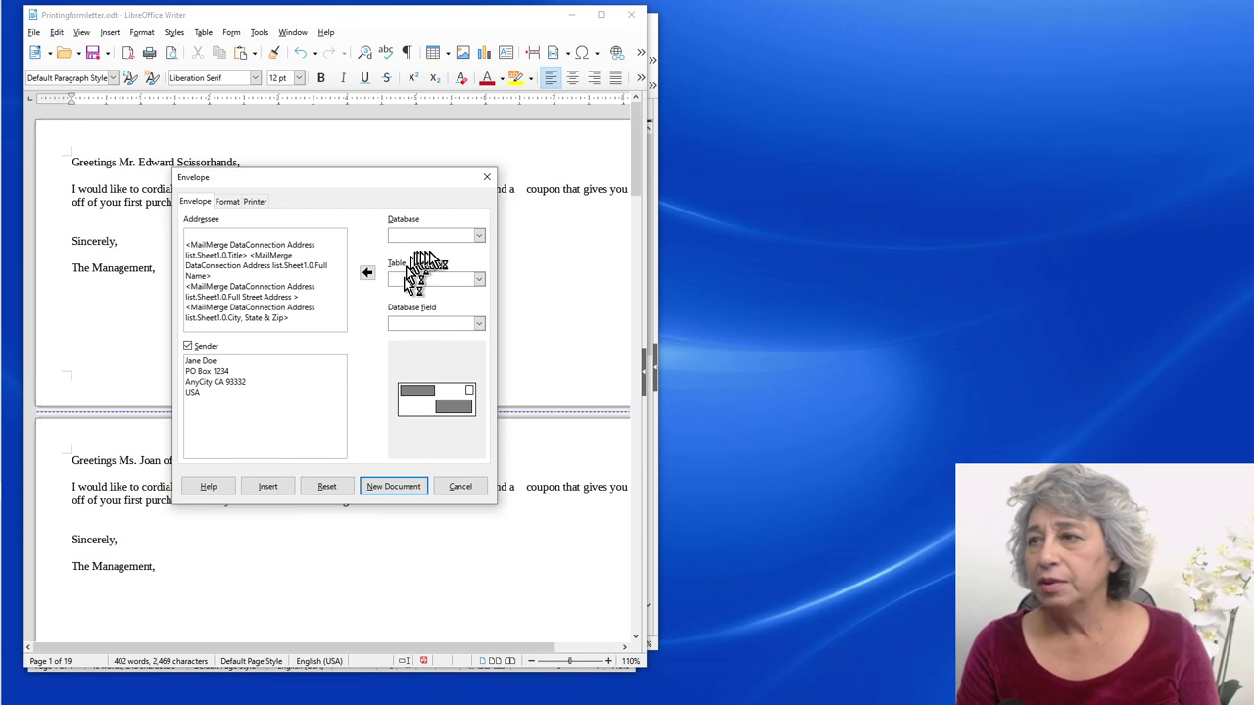
{"action": "left_click", "coordinate": [227, 202]}
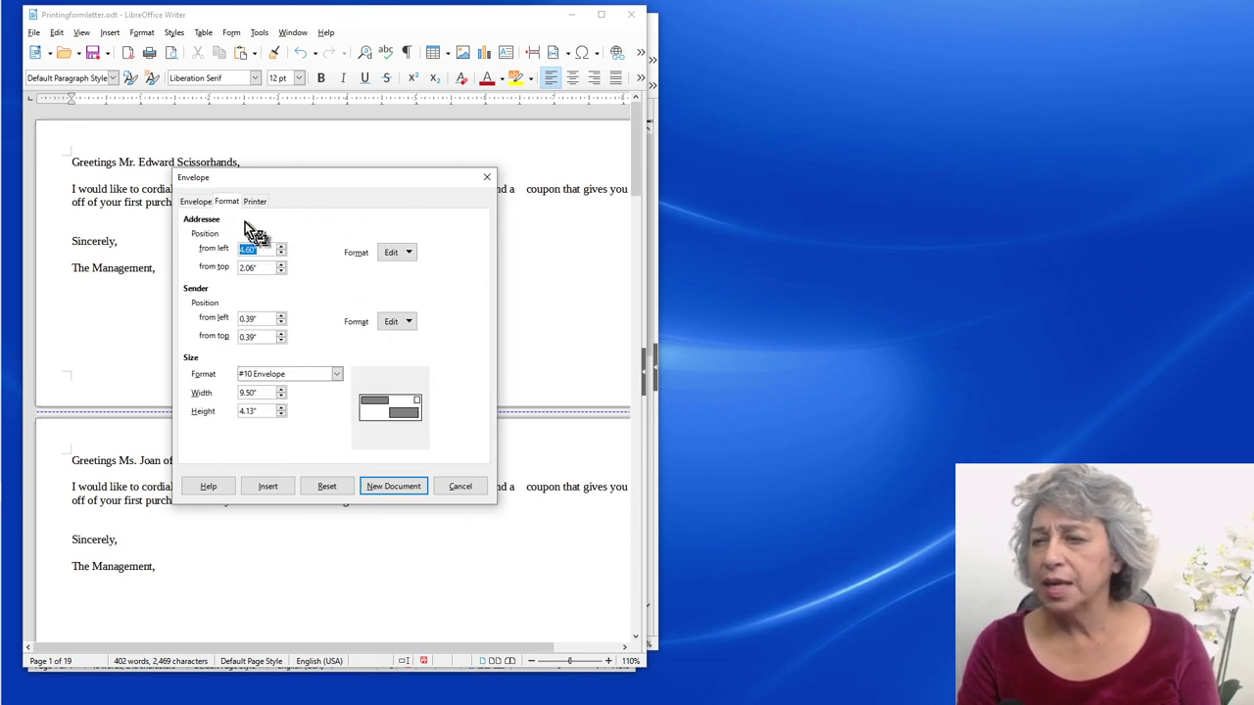
{"action": "left_click", "coordinate": [254, 202]}
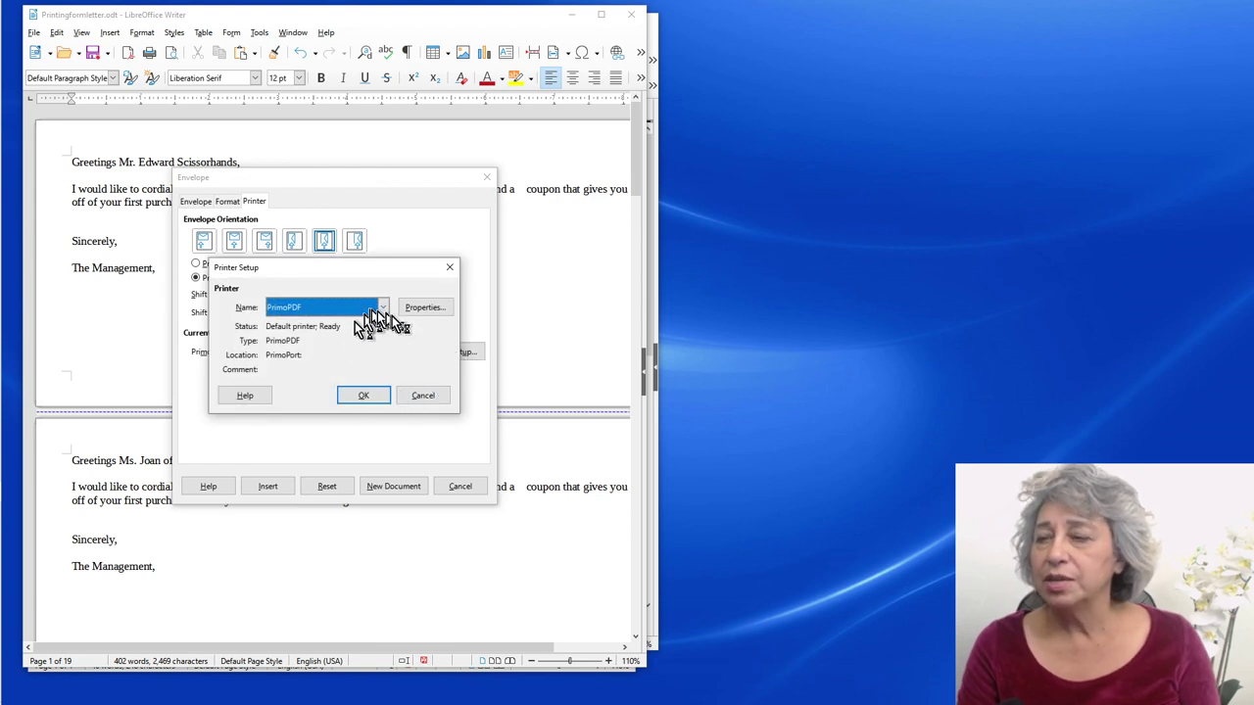
{"action": "left_click", "coordinate": [383, 307]}
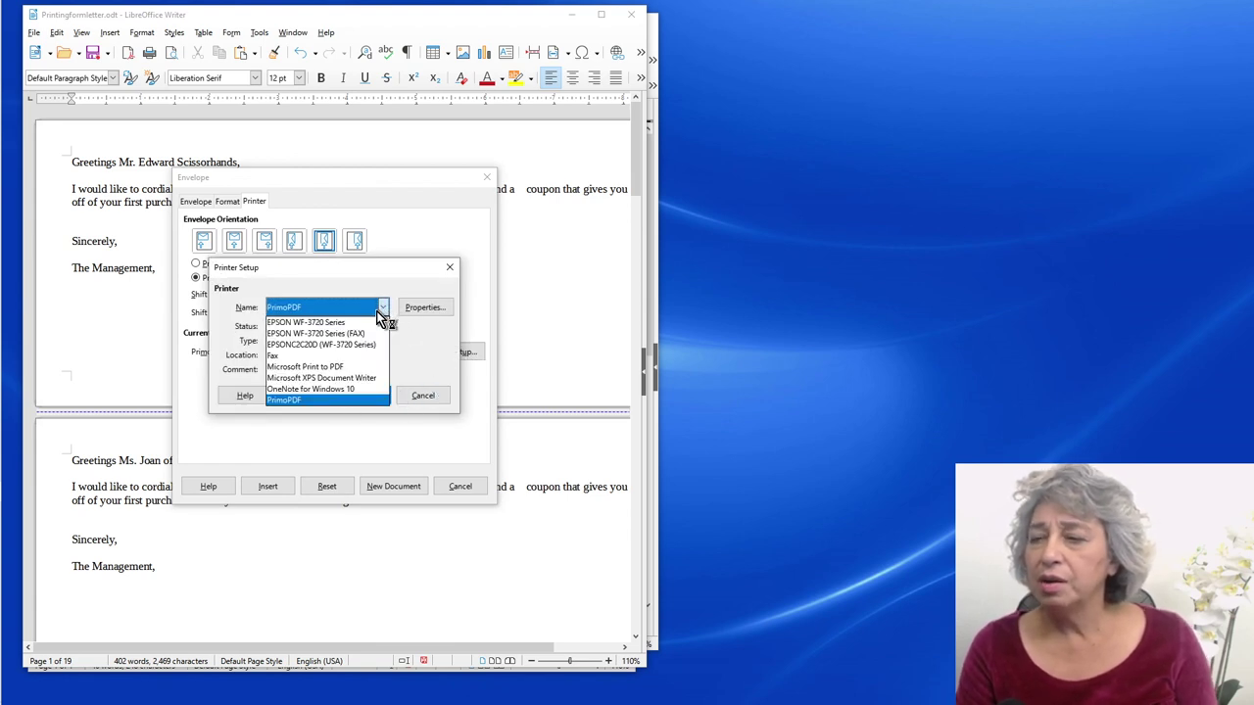
{"action": "left_click", "coordinate": [348, 323]}
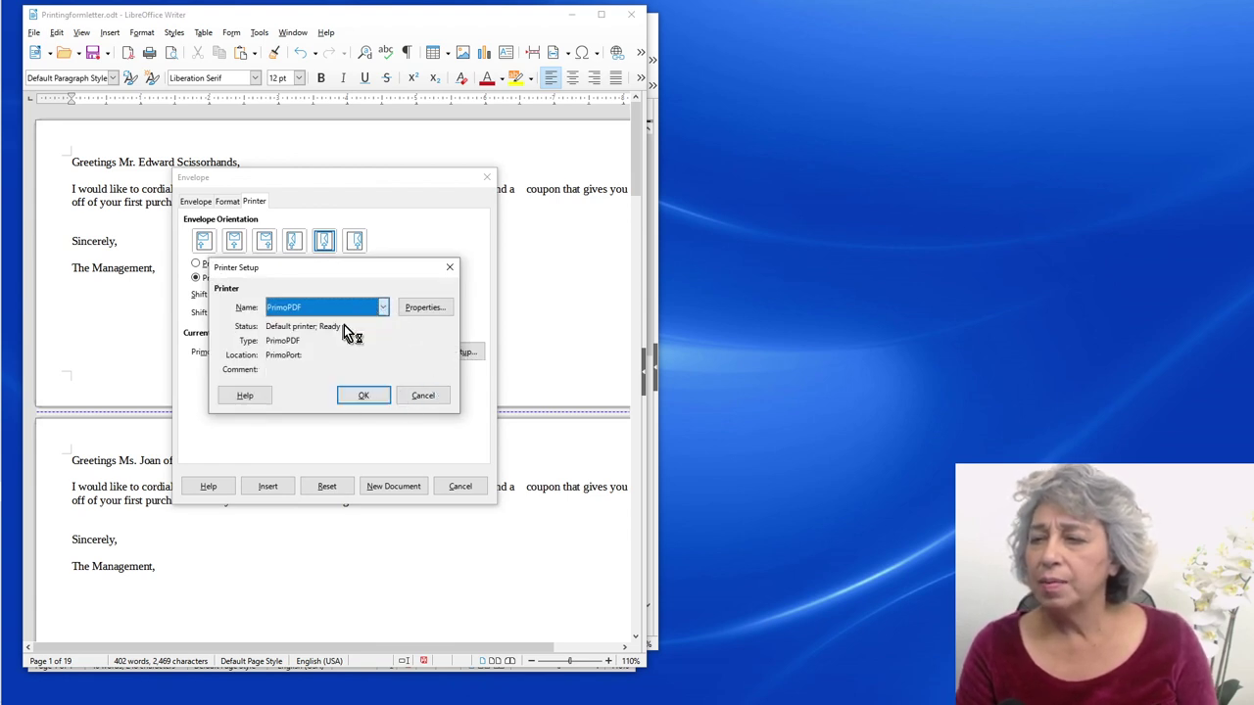
Set the EPSON printer's document size to Envelope #10 (4 1/8 x 9 1/2 in) and its paper type to Envelope
{"action": "left_click", "coordinate": [440, 313]}
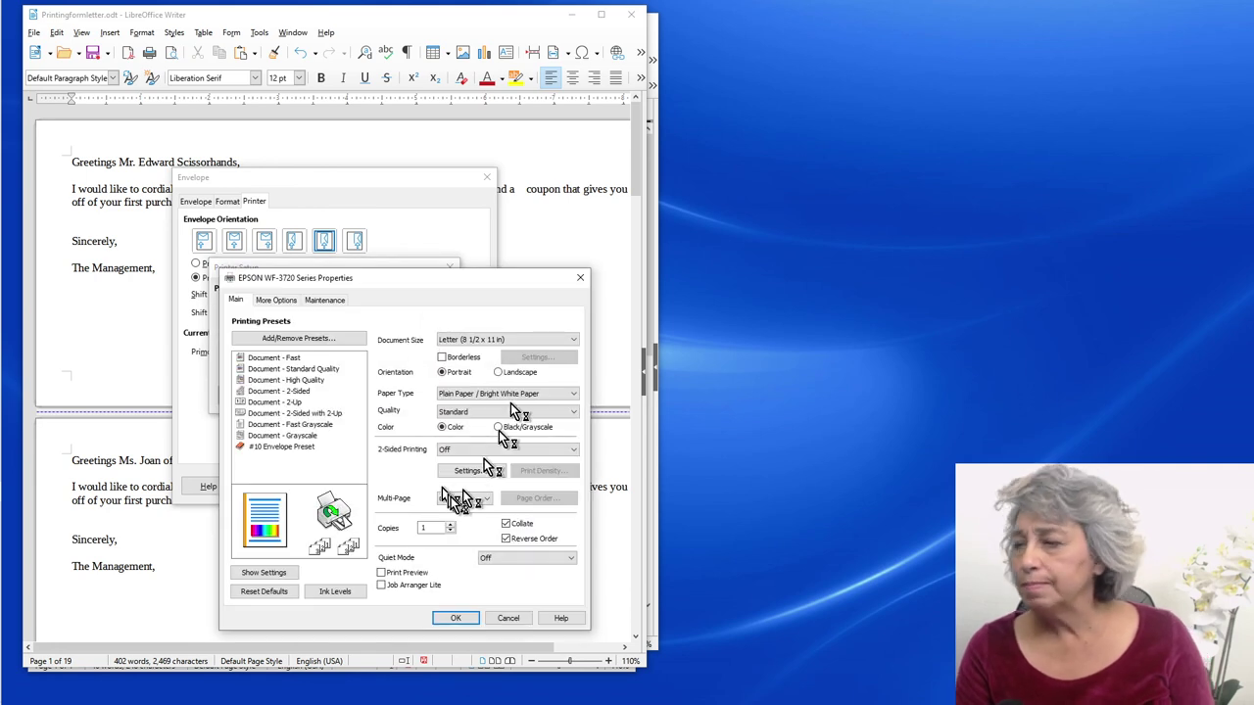
{"action": "left_click", "coordinate": [570, 340]}
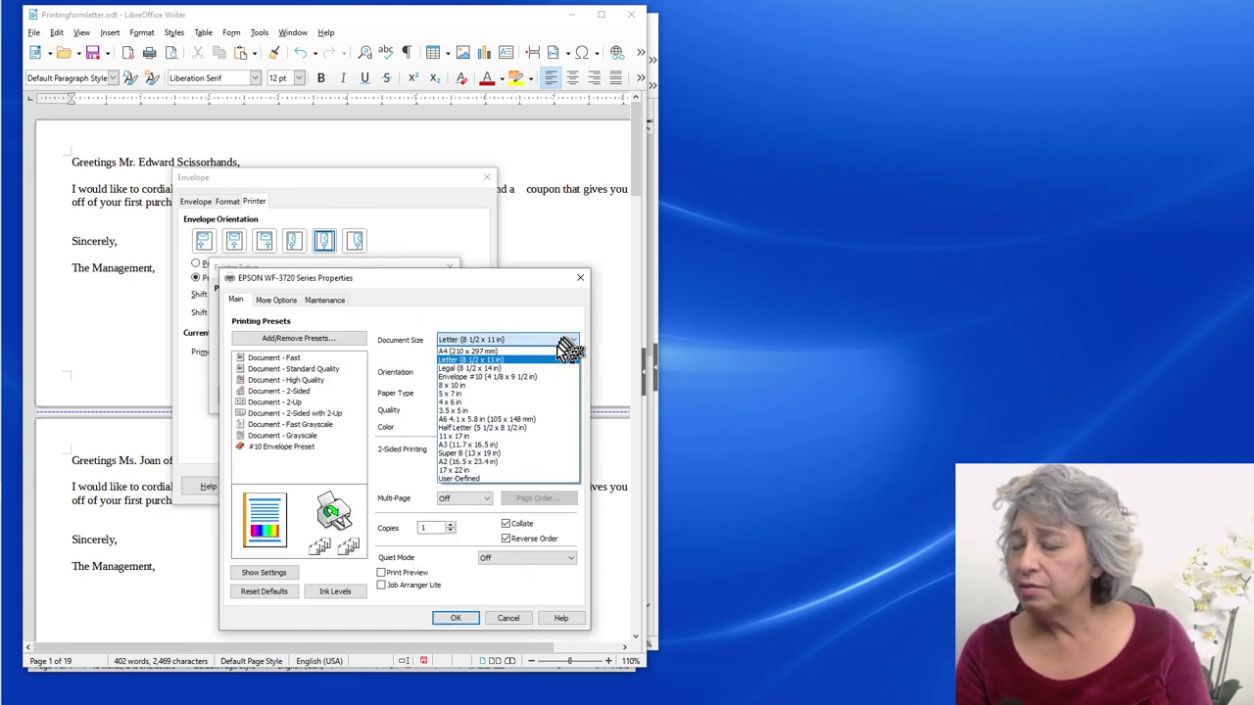
{"action": "left_click", "coordinate": [523, 378]}
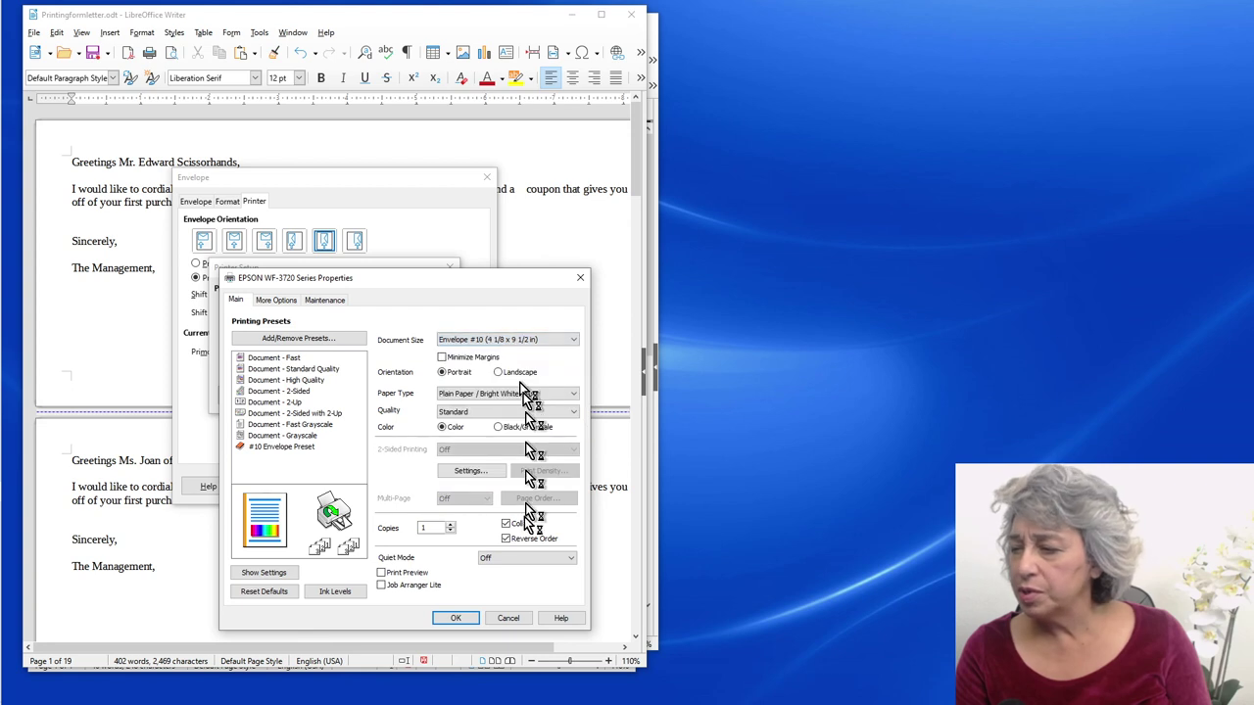
{"action": "left_click", "coordinate": [574, 393]}
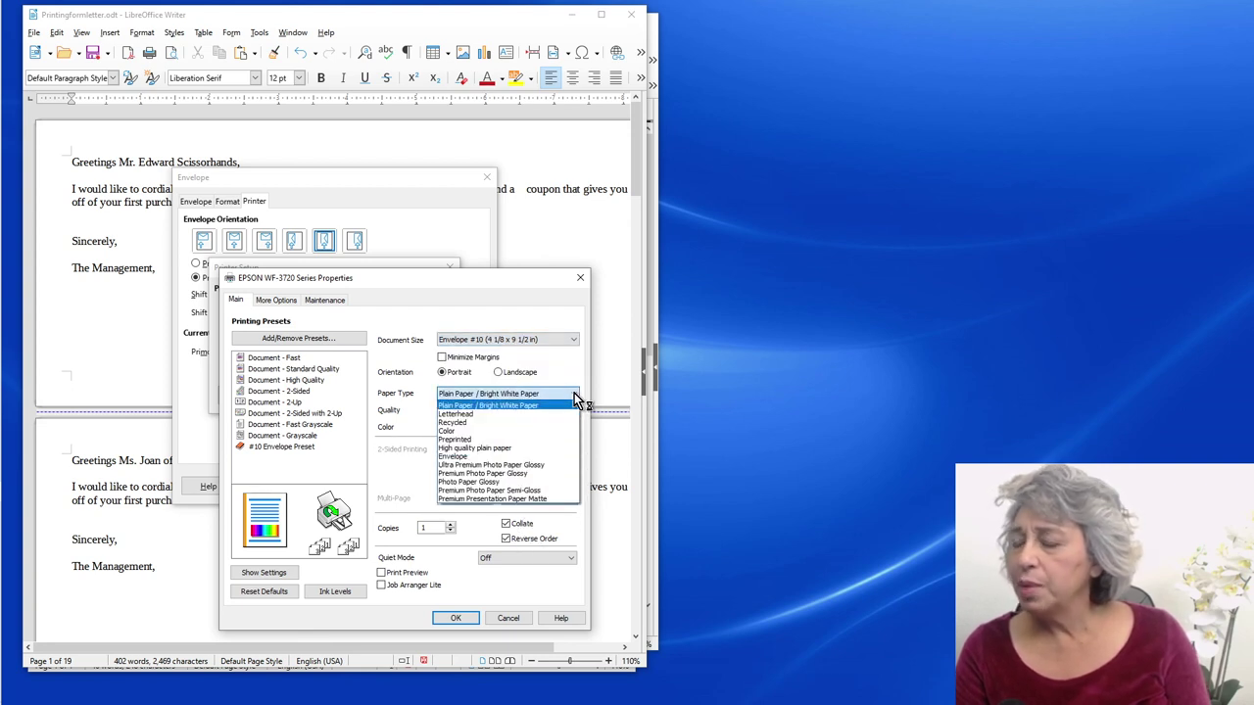
{"action": "left_click", "coordinate": [500, 457]}
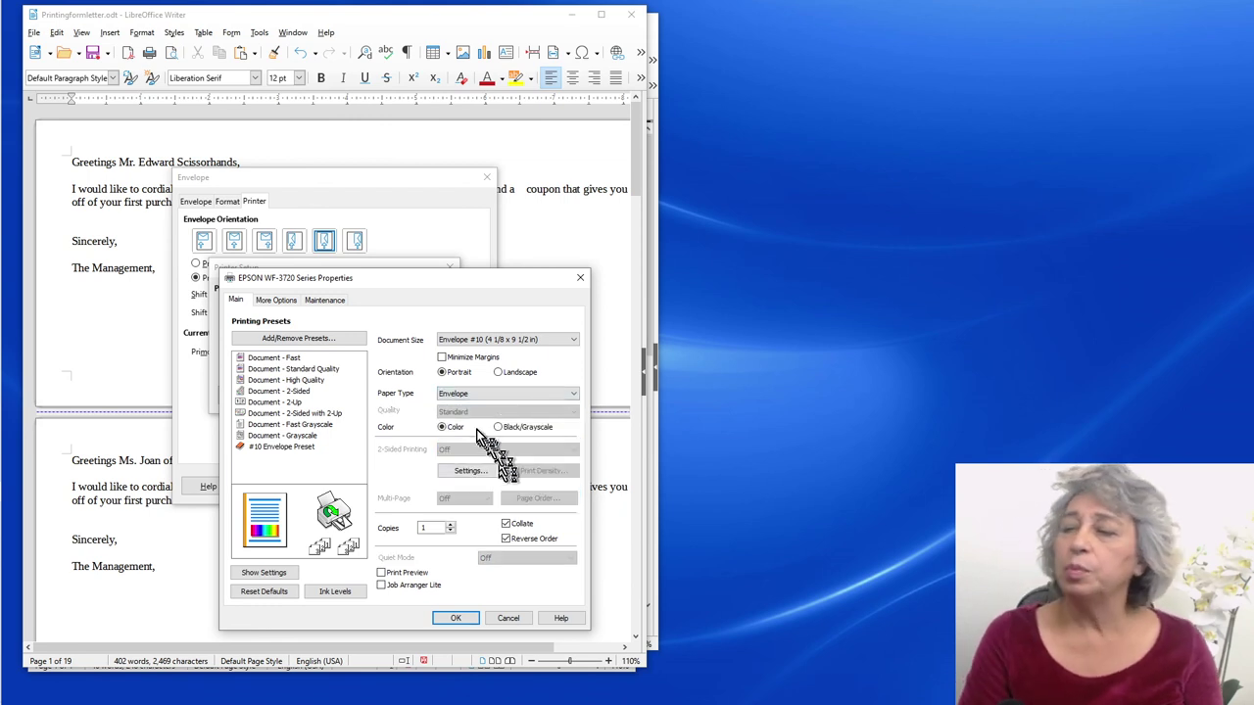
{"action": "left_click", "coordinate": [454, 618]}
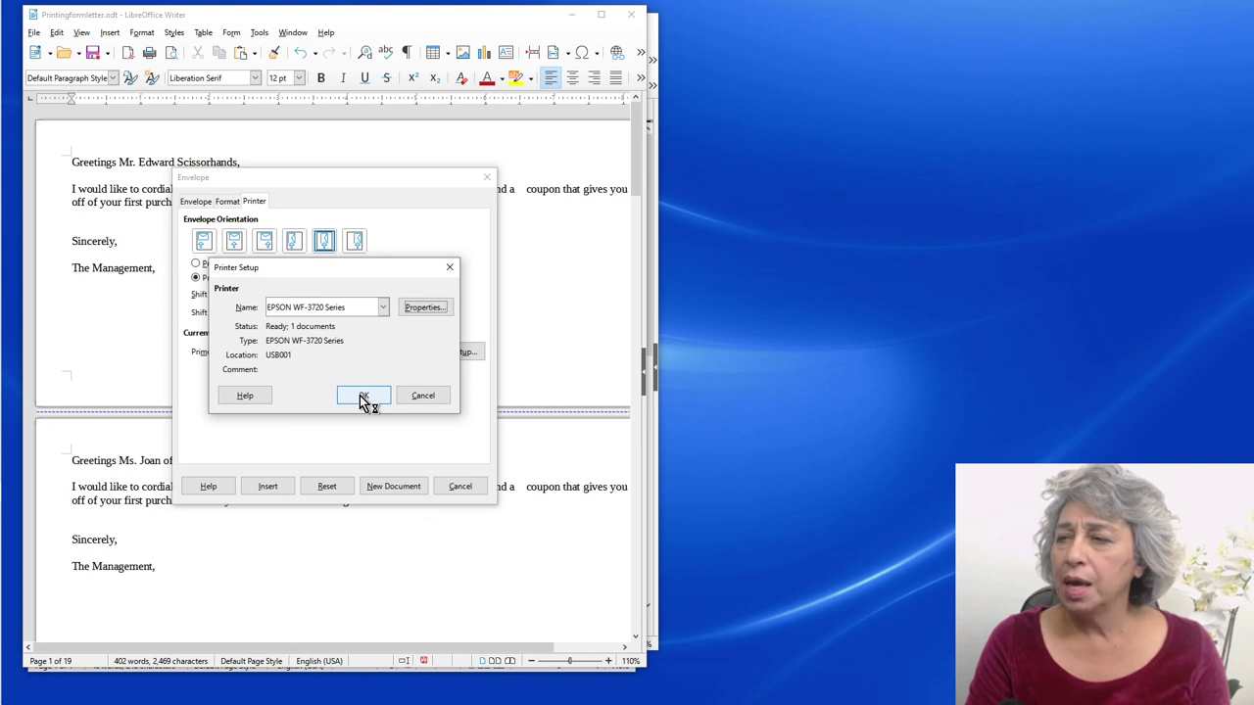
Recheck the printer's main, additional and maintenance options, then accept the setup and create the envelope as a new document
{"action": "left_click", "coordinate": [426, 309]}
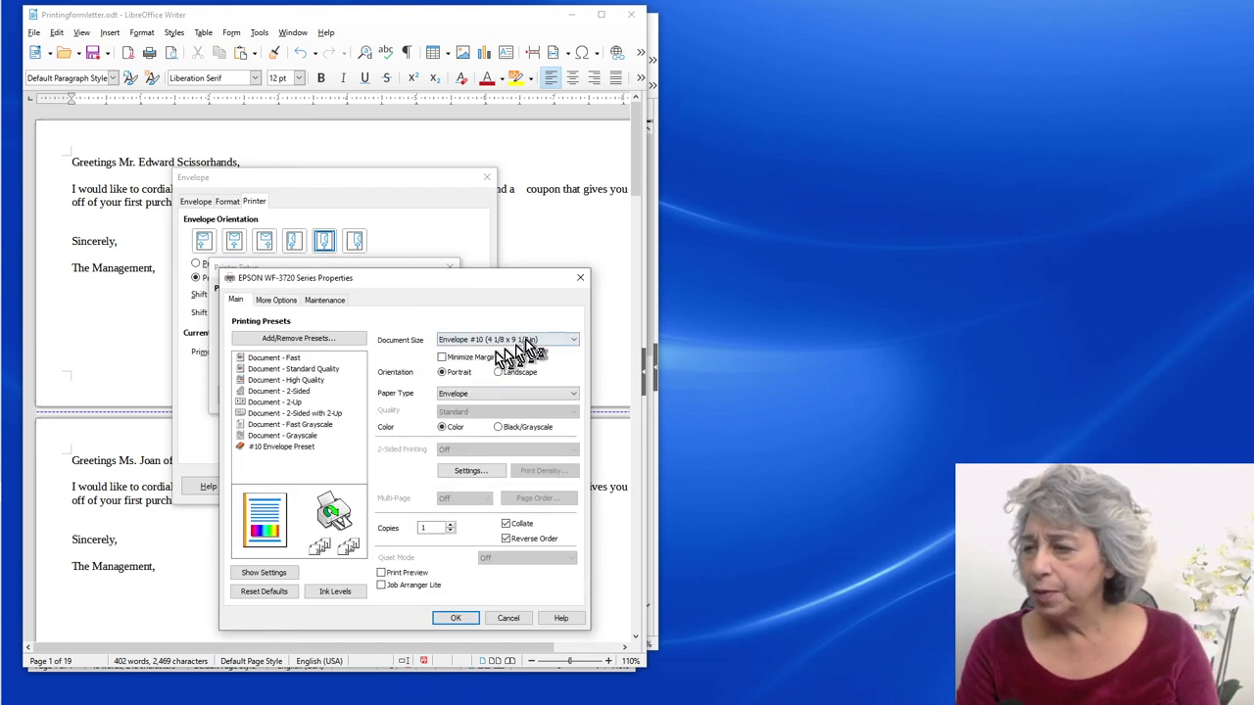
{"action": "left_click", "coordinate": [276, 300]}
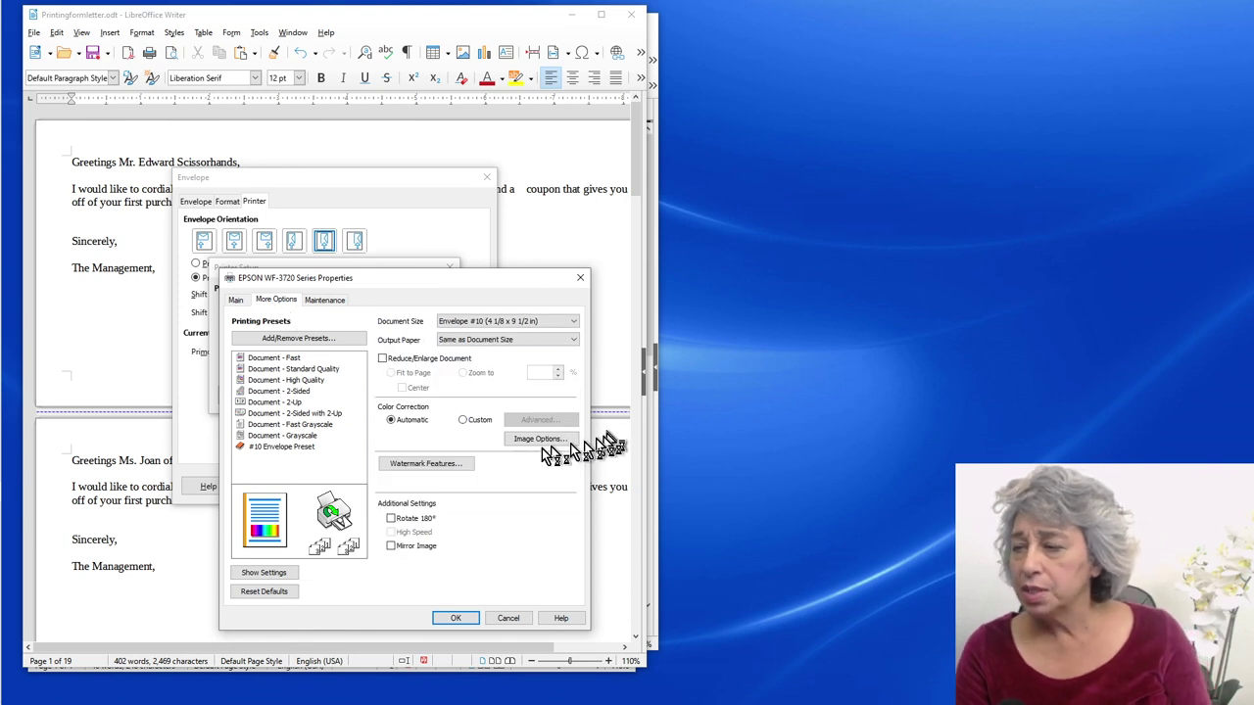
{"action": "left_click", "coordinate": [325, 299]}
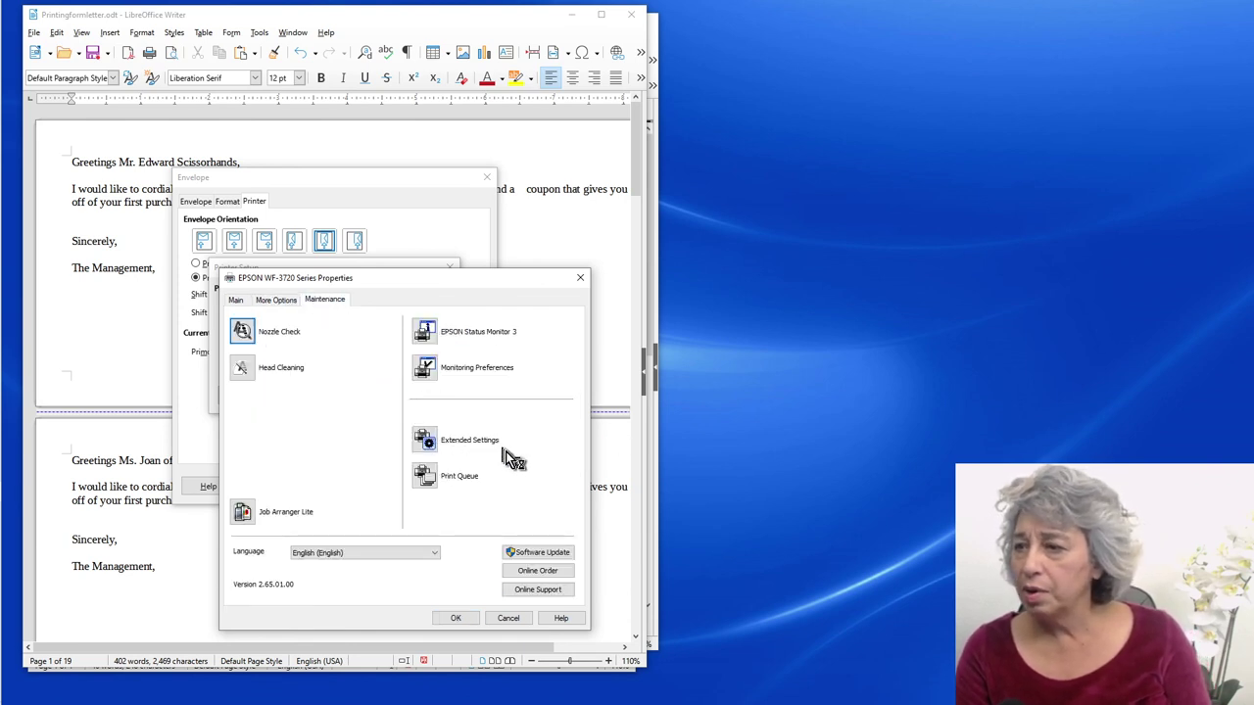
{"action": "left_click", "coordinate": [455, 619]}
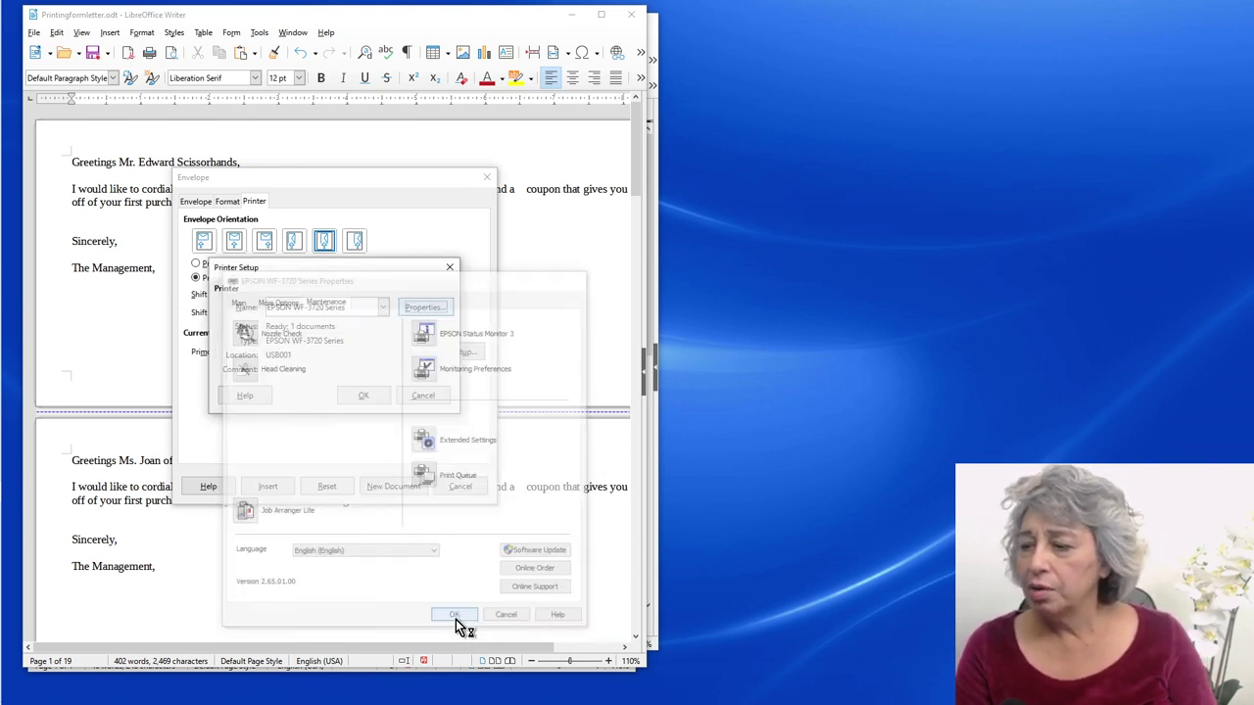
{"action": "left_click", "coordinate": [349, 400]}
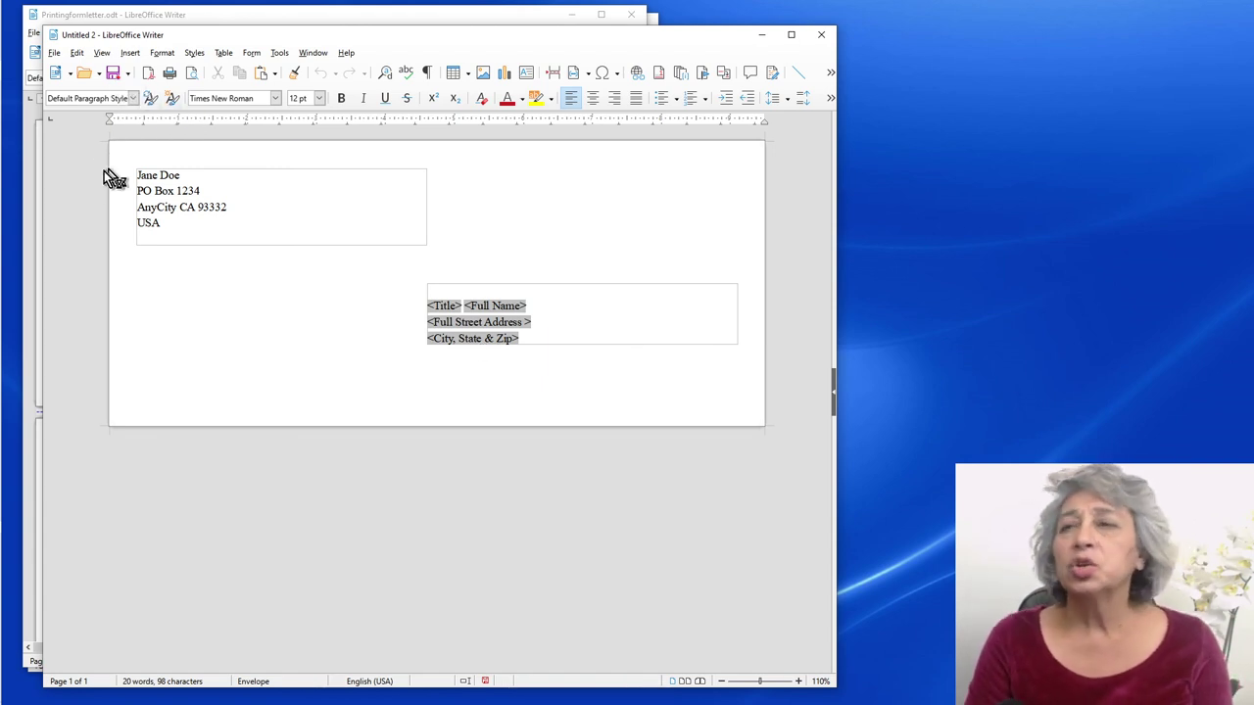
Print the envelope as a form letter for all records, outputting to a file as a single document
{"action": "left_click", "coordinate": [169, 75]}
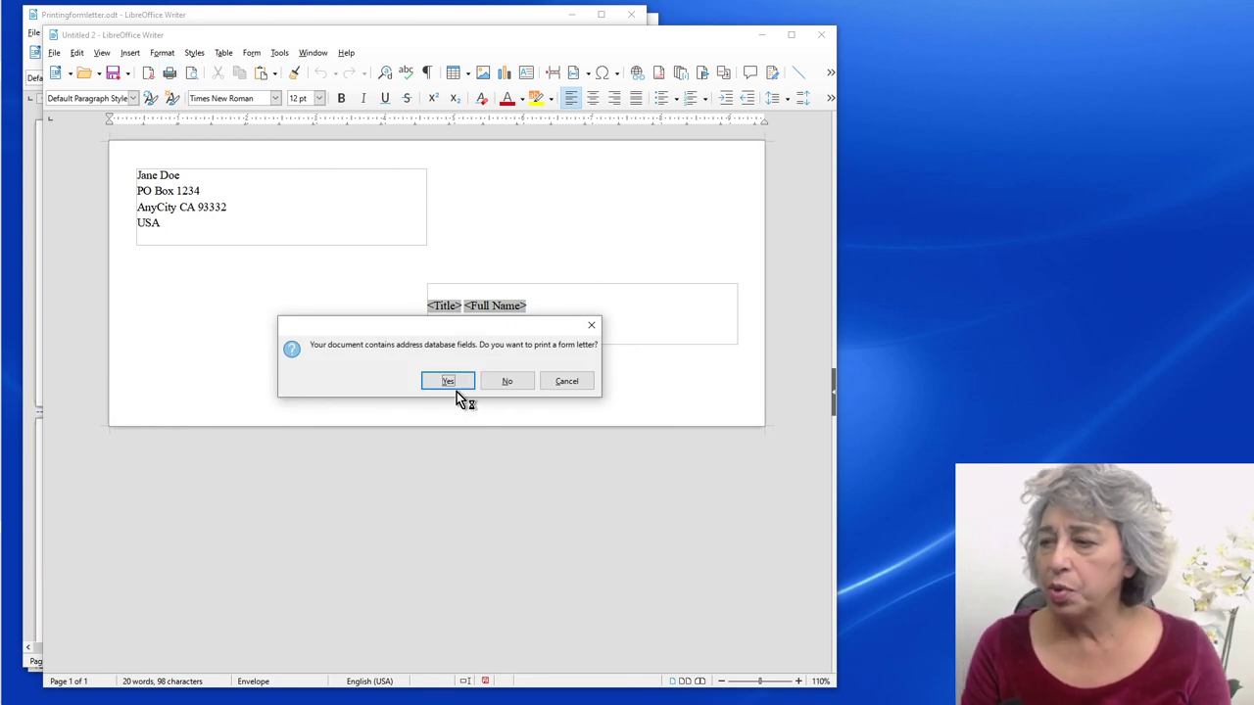
{"action": "left_click", "coordinate": [457, 389]}
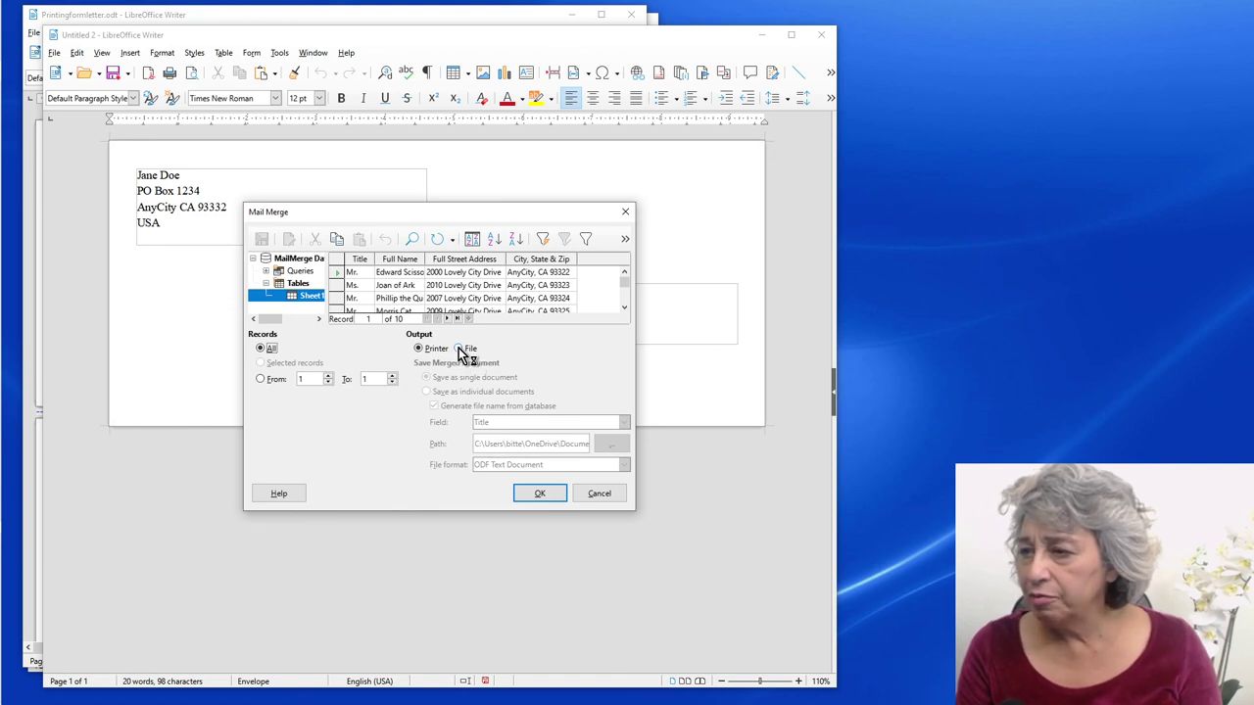
{"action": "left_click", "coordinate": [458, 348]}
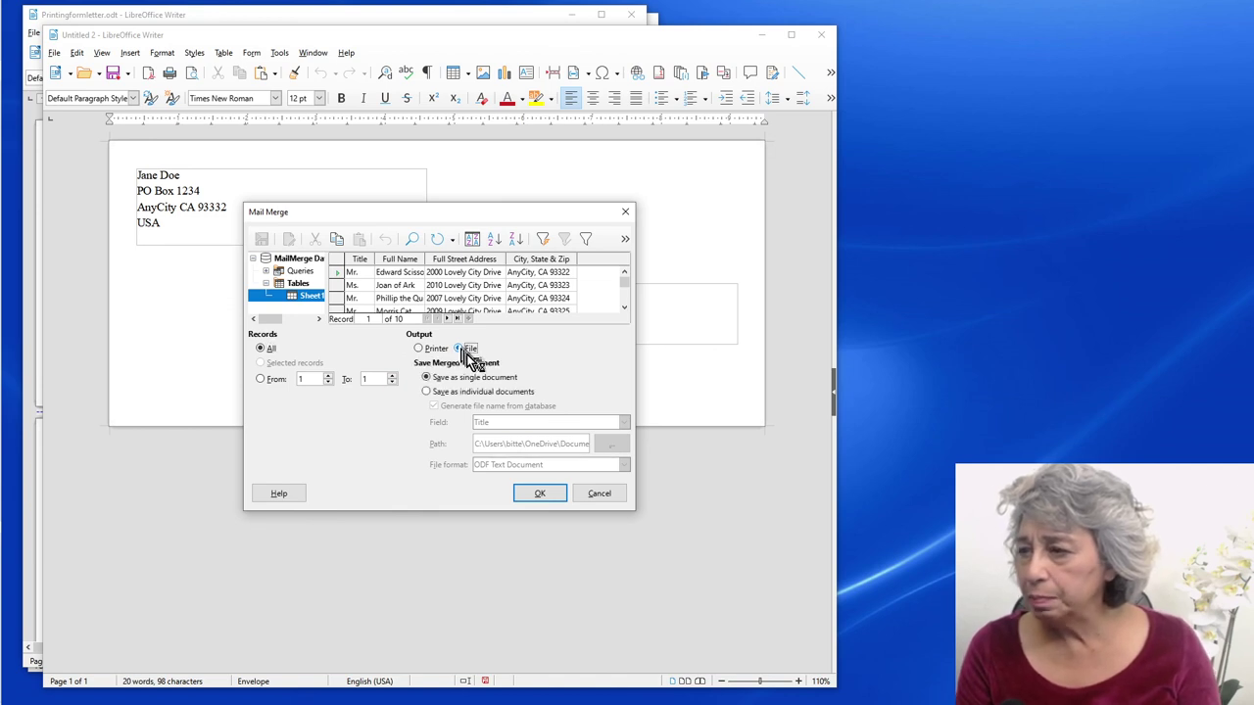
{"action": "left_click", "coordinate": [548, 498]}
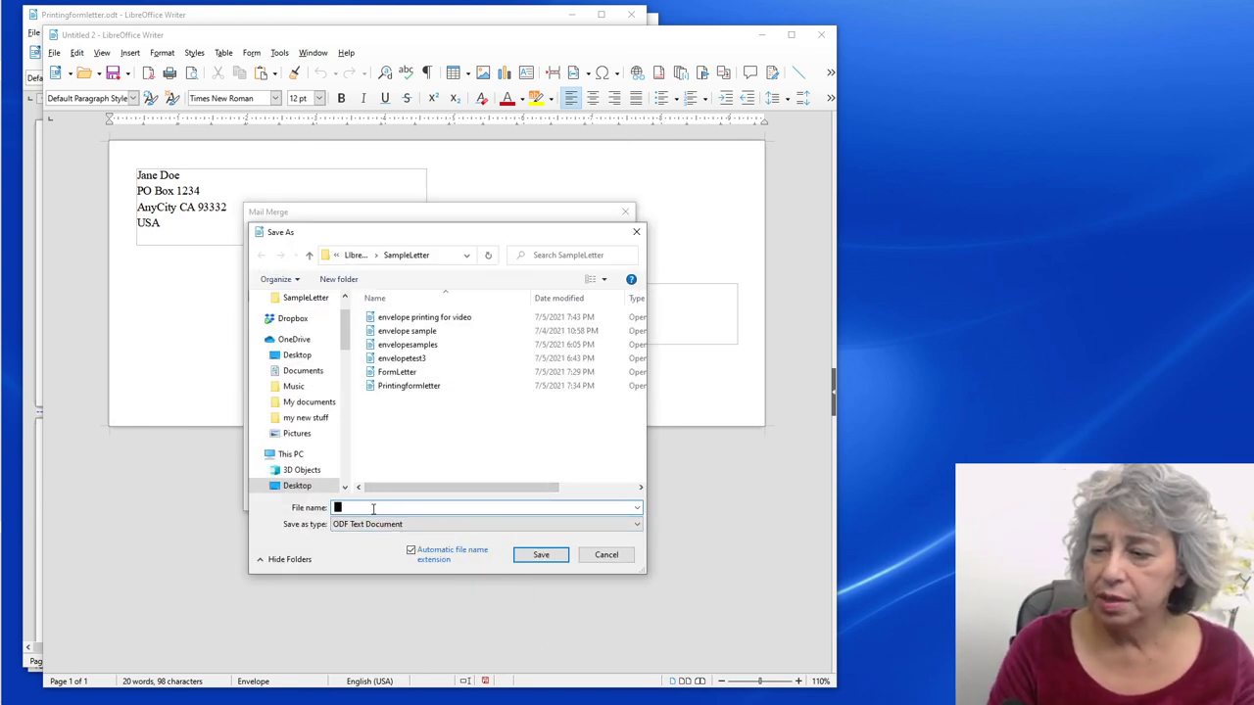
Save the merged envelopes in the SampleLetter folder as an ODF text document named "printenvelopefor videotest"
{"action": "type", "text": "pr"}
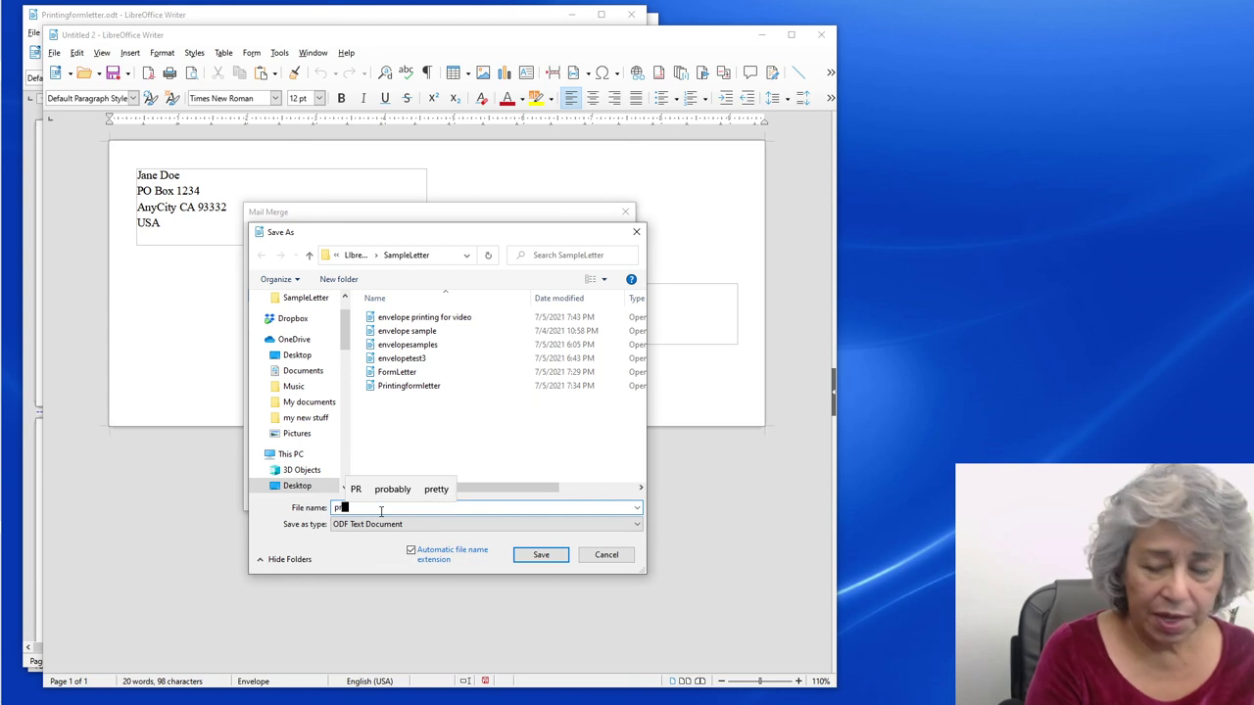
{"action": "type", "text": "inte"}
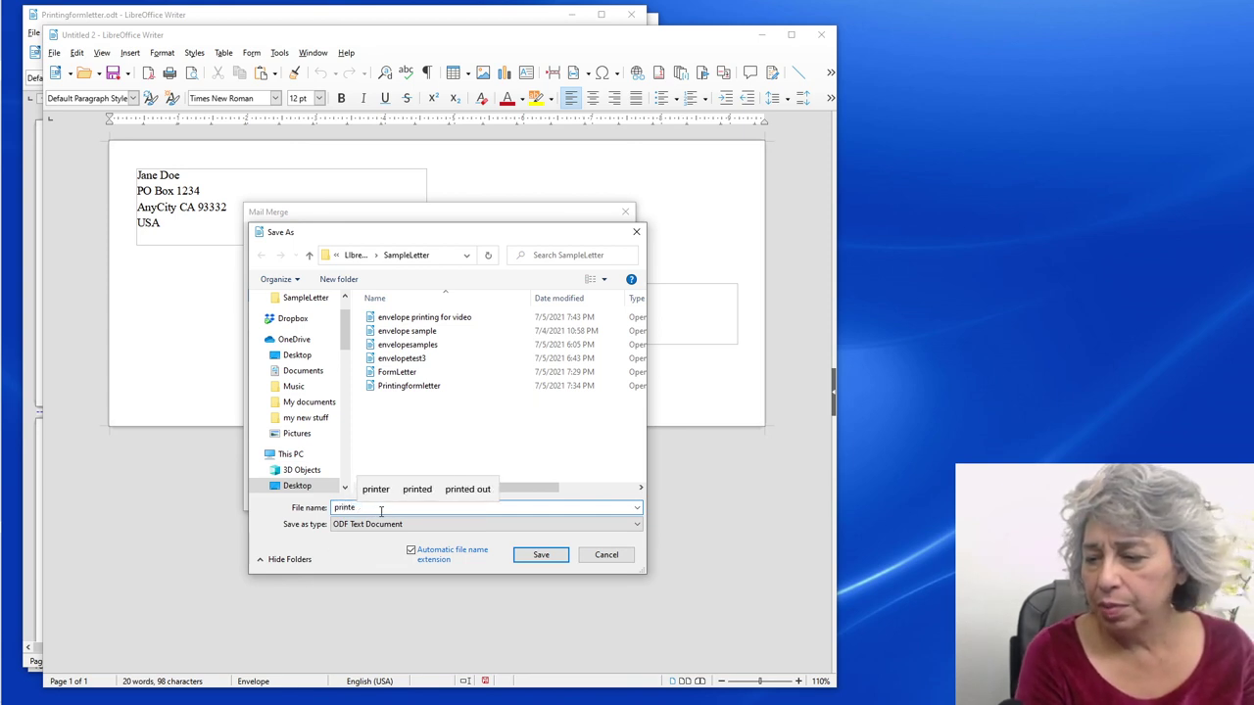
{"action": "type", "text": "nvelopefo"}
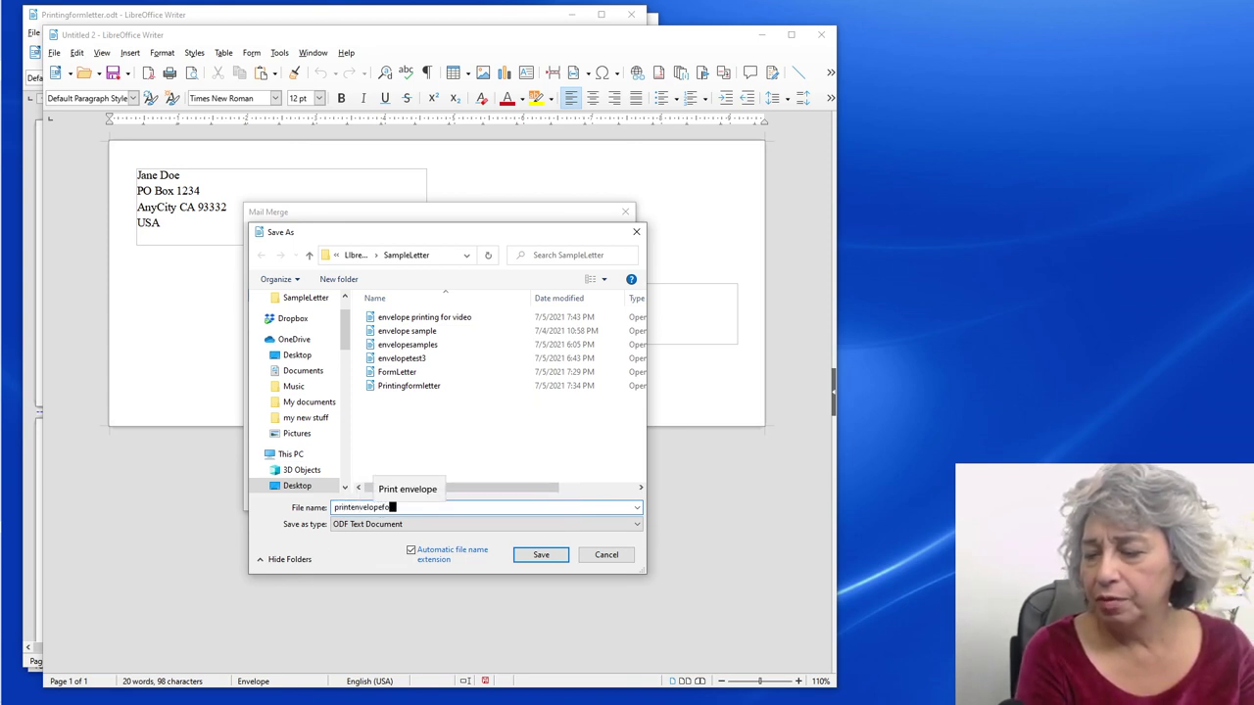
{"action": "type", "text": "r video"}
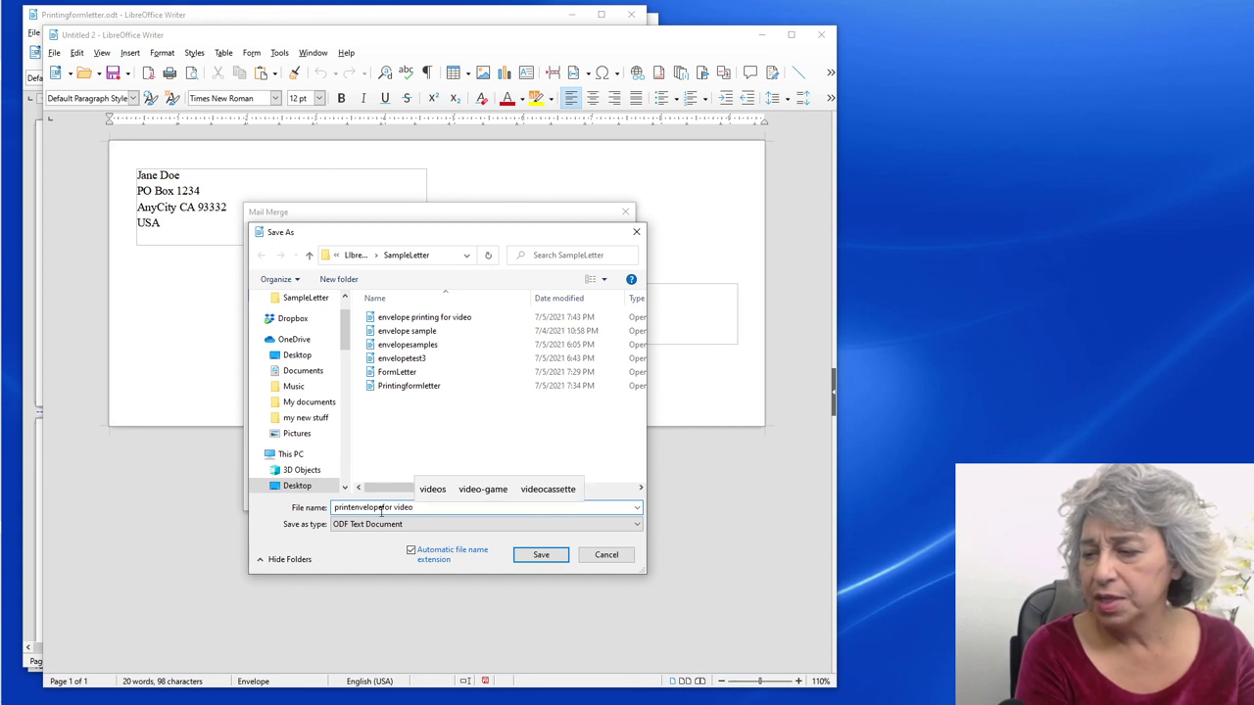
{"action": "type", "text": "test"}
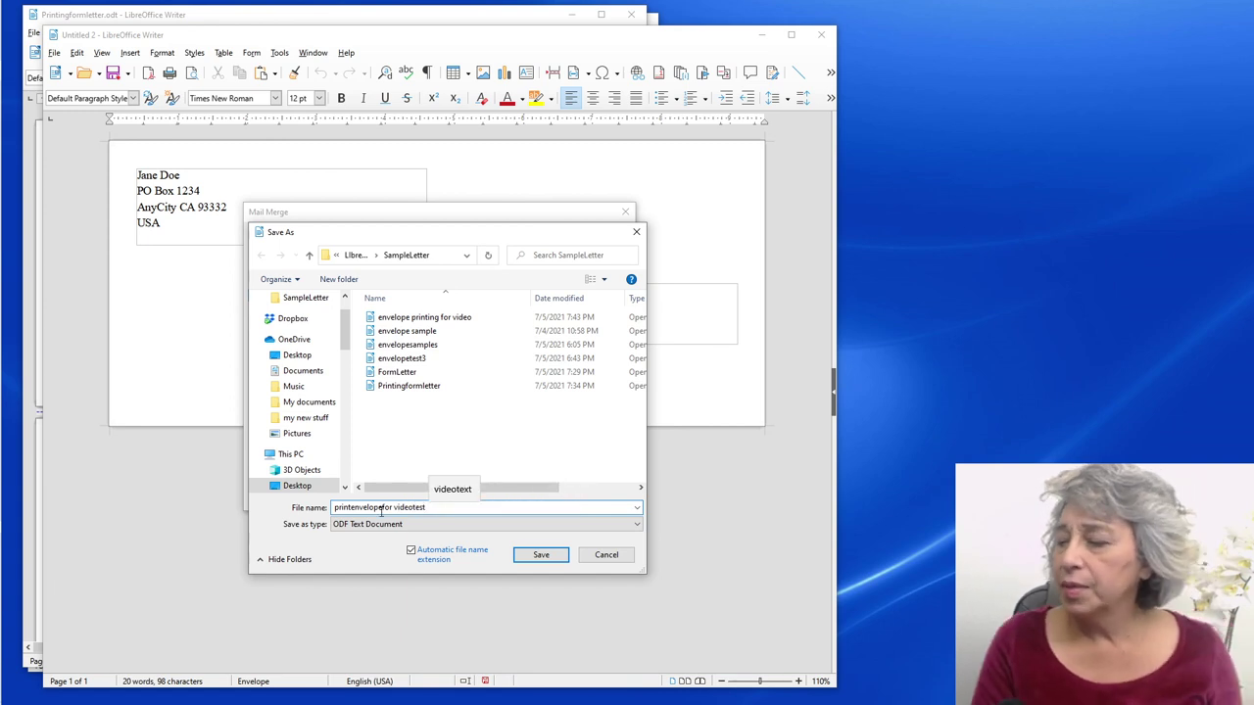
{"action": "left_click", "coordinate": [546, 562]}
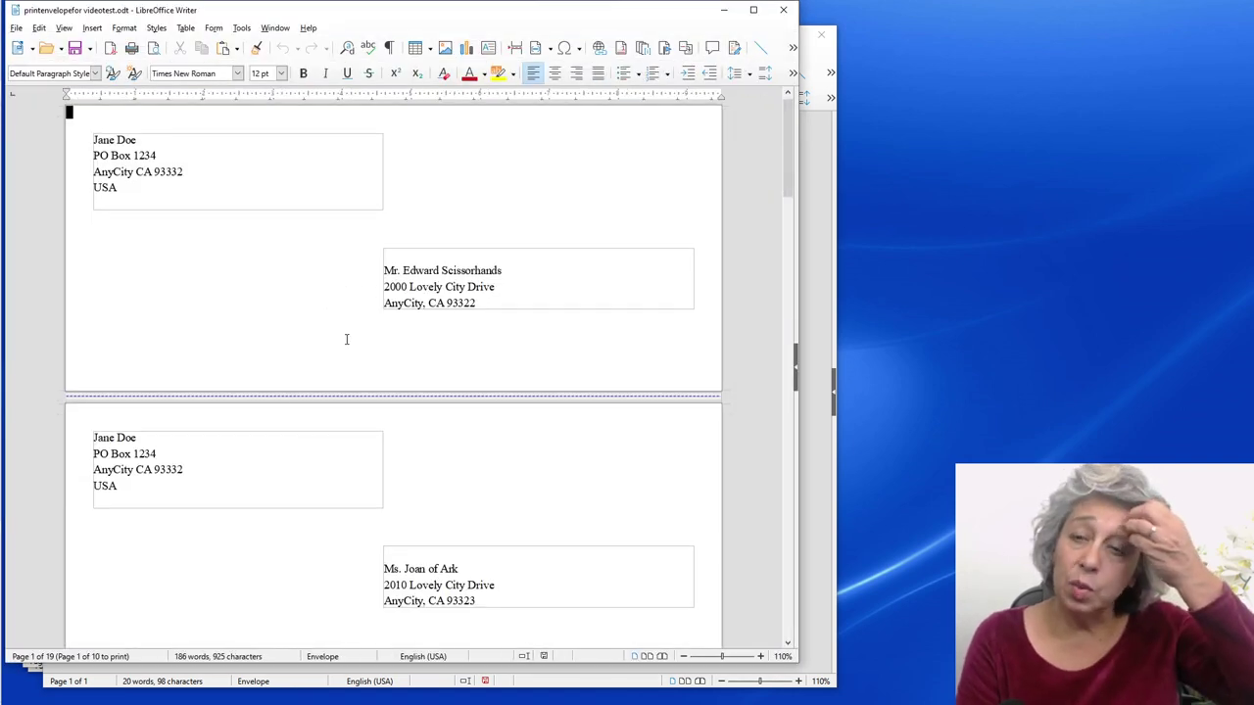
Review the merged envelopes in the saved document, checking the return address and recipient address on each one
{"action": "scroll", "coordinate": [352, 351], "scroll_direction": "down", "scroll_amount": 1}
{"action": "scroll", "coordinate": [352, 351], "scroll_direction": "down", "scroll_amount": 8}
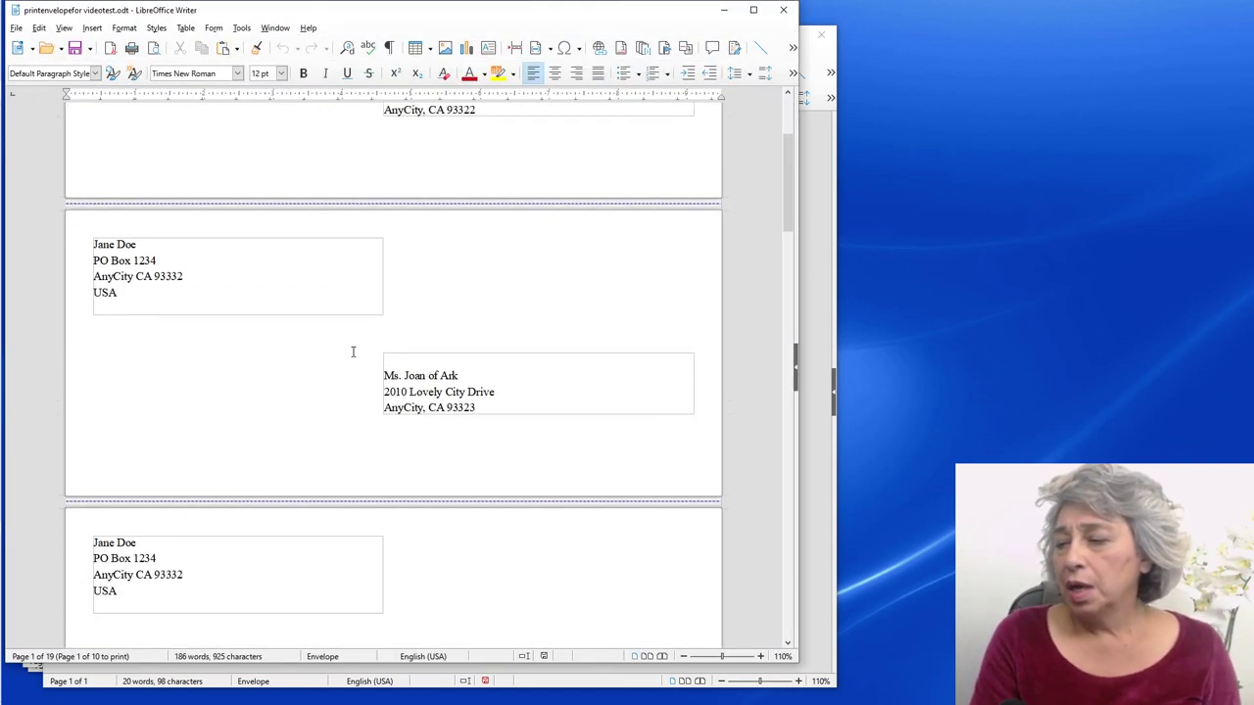
{"action": "scroll", "coordinate": [354, 356], "scroll_direction": "down", "scroll_amount": 6}
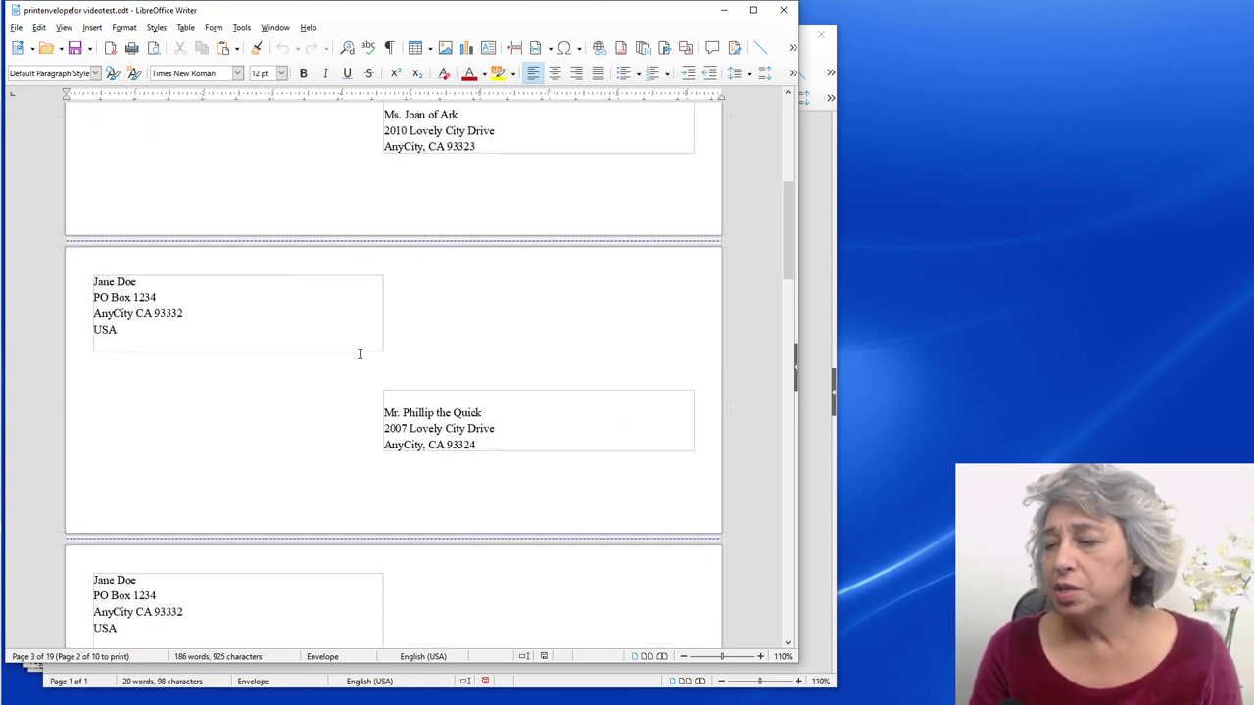
{"action": "scroll", "coordinate": [364, 361], "scroll_direction": "down", "scroll_amount": 4}
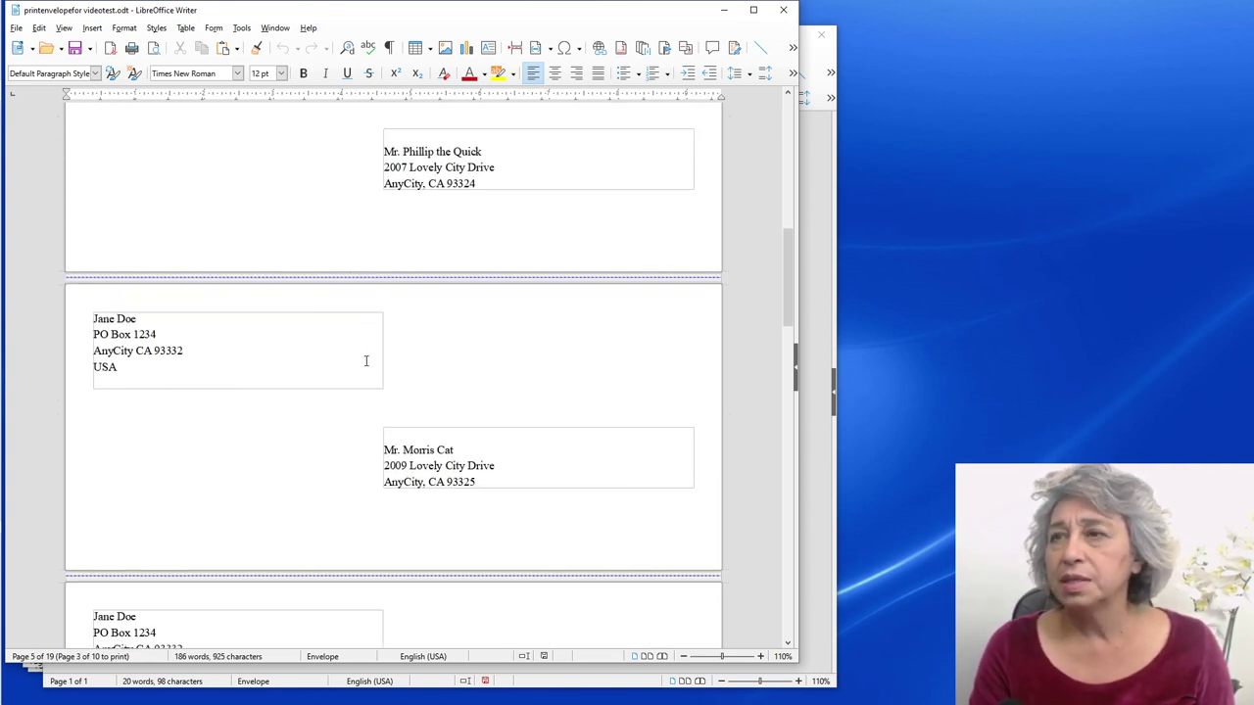
{"action": "scroll", "coordinate": [274, 468], "scroll_direction": "down", "scroll_amount": 5}
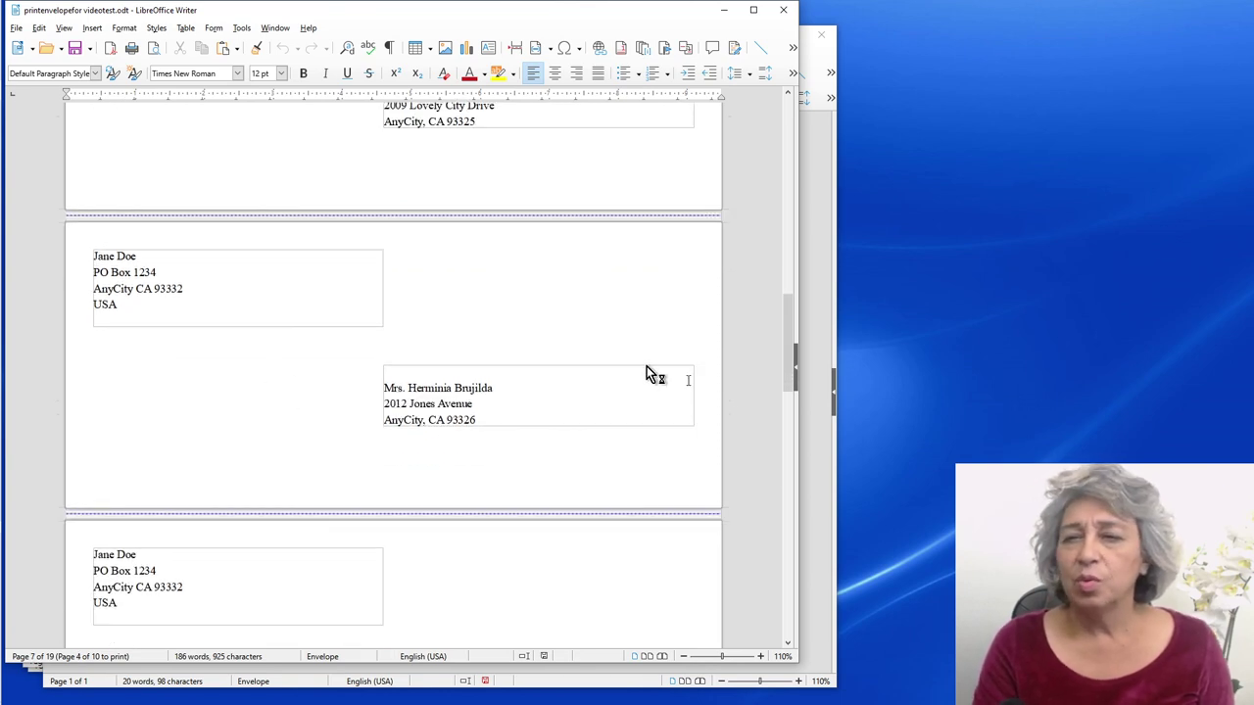
{"action": "scroll", "coordinate": [350, 578], "scroll_direction": "down", "scroll_amount": 2}
{"action": "scroll", "coordinate": [329, 489], "scroll_direction": "down", "scroll_amount": 6}
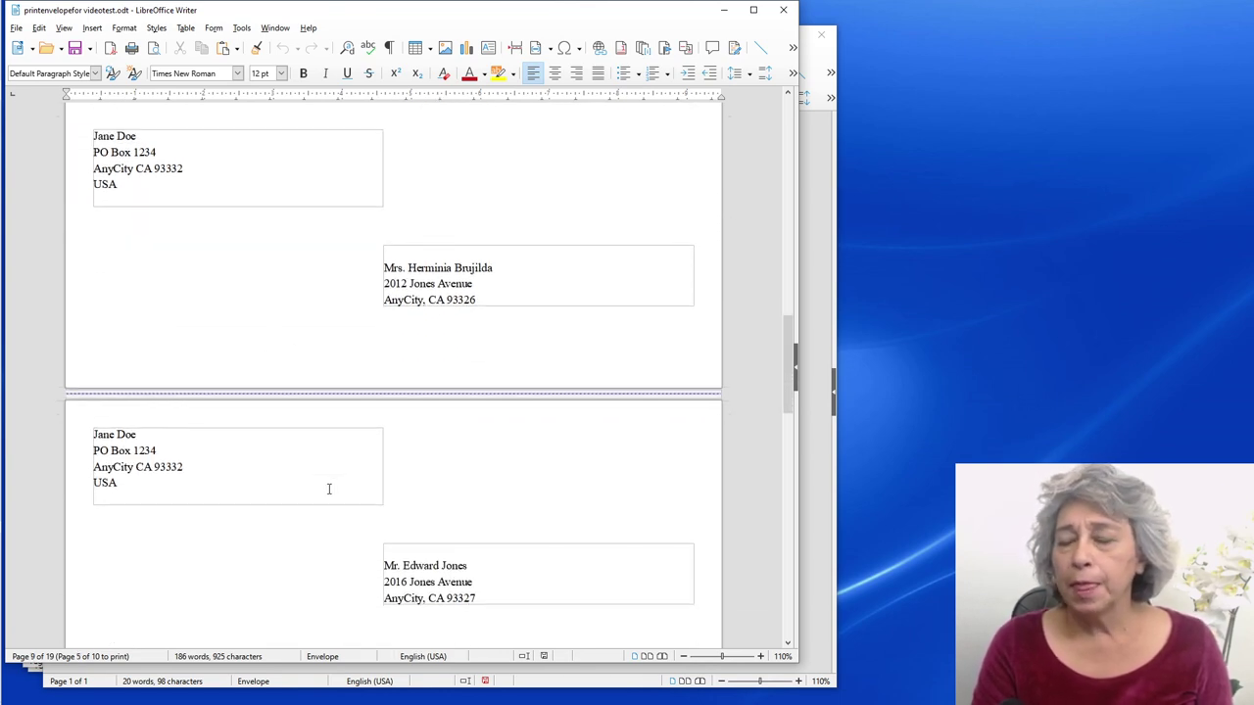